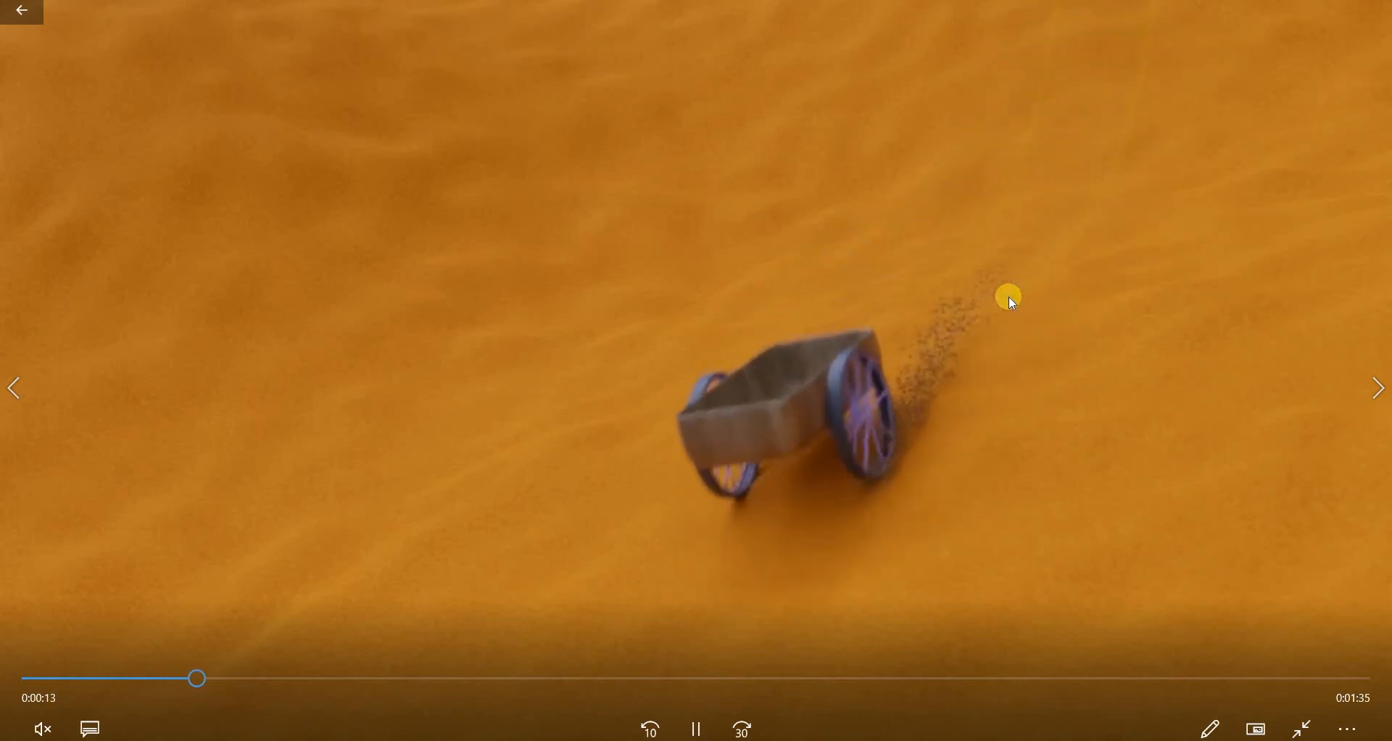
Pause the cart particles preview video and switch to Blender to examine the cart rig on the ground.
left_click(697, 729)
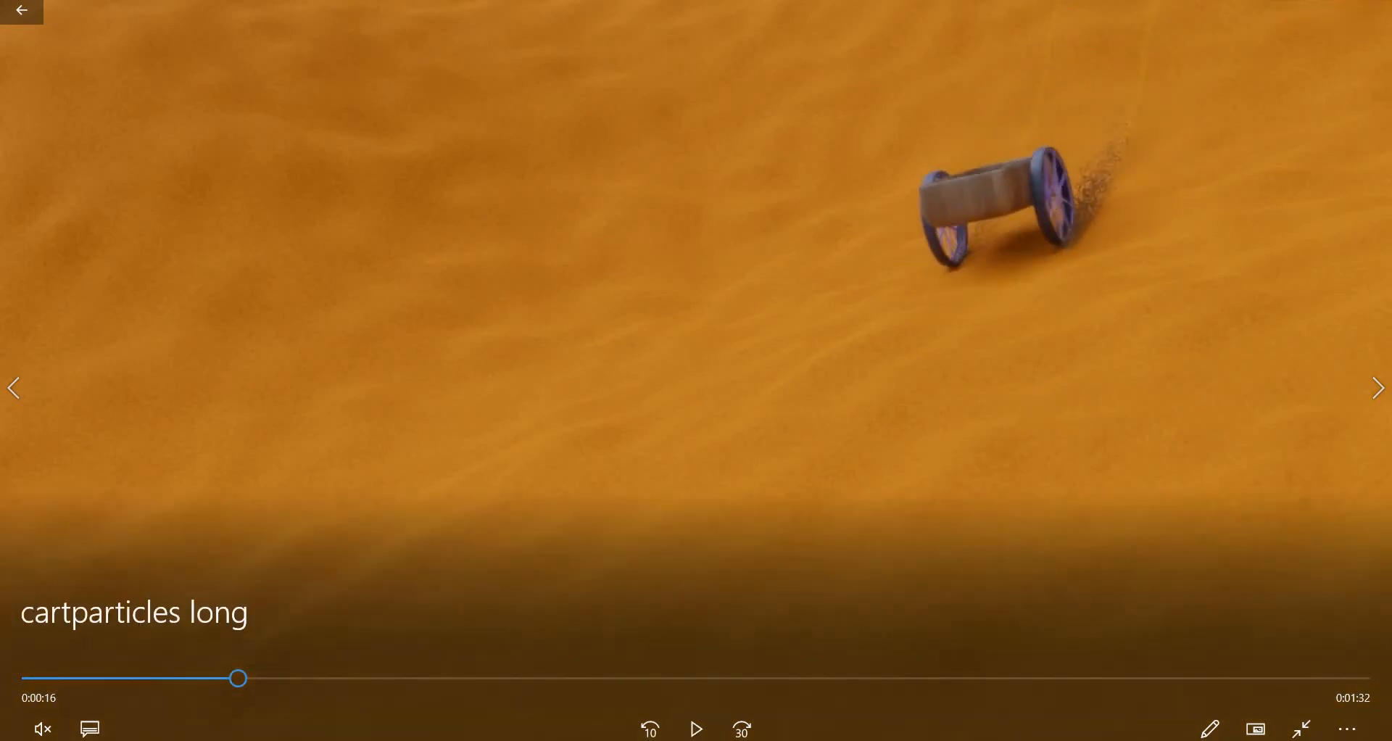
mouse_move(1281, 11)
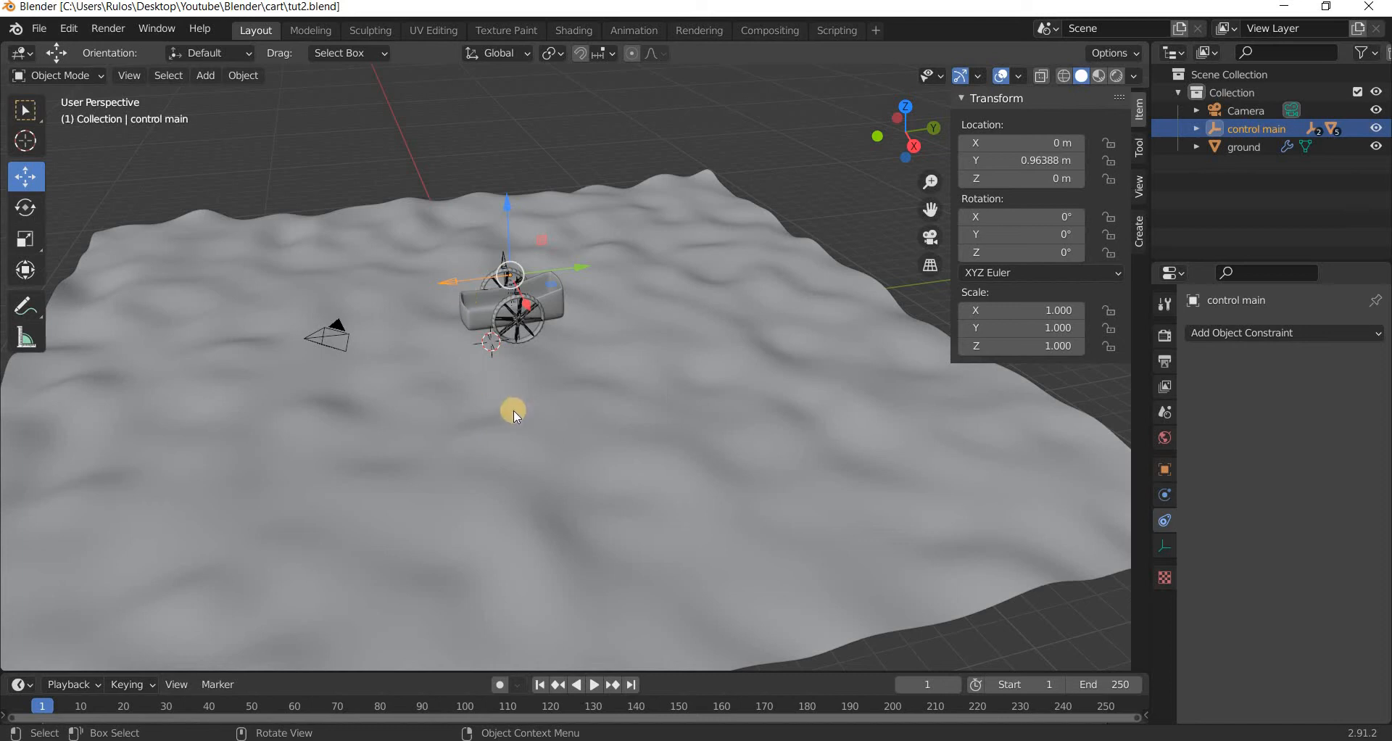
middle_click_drag(497, 426, 489, 460)
scroll(506, 412, "up", 2)
scroll(520, 237, "up", 3)
scroll(519, 237, "down", 4)
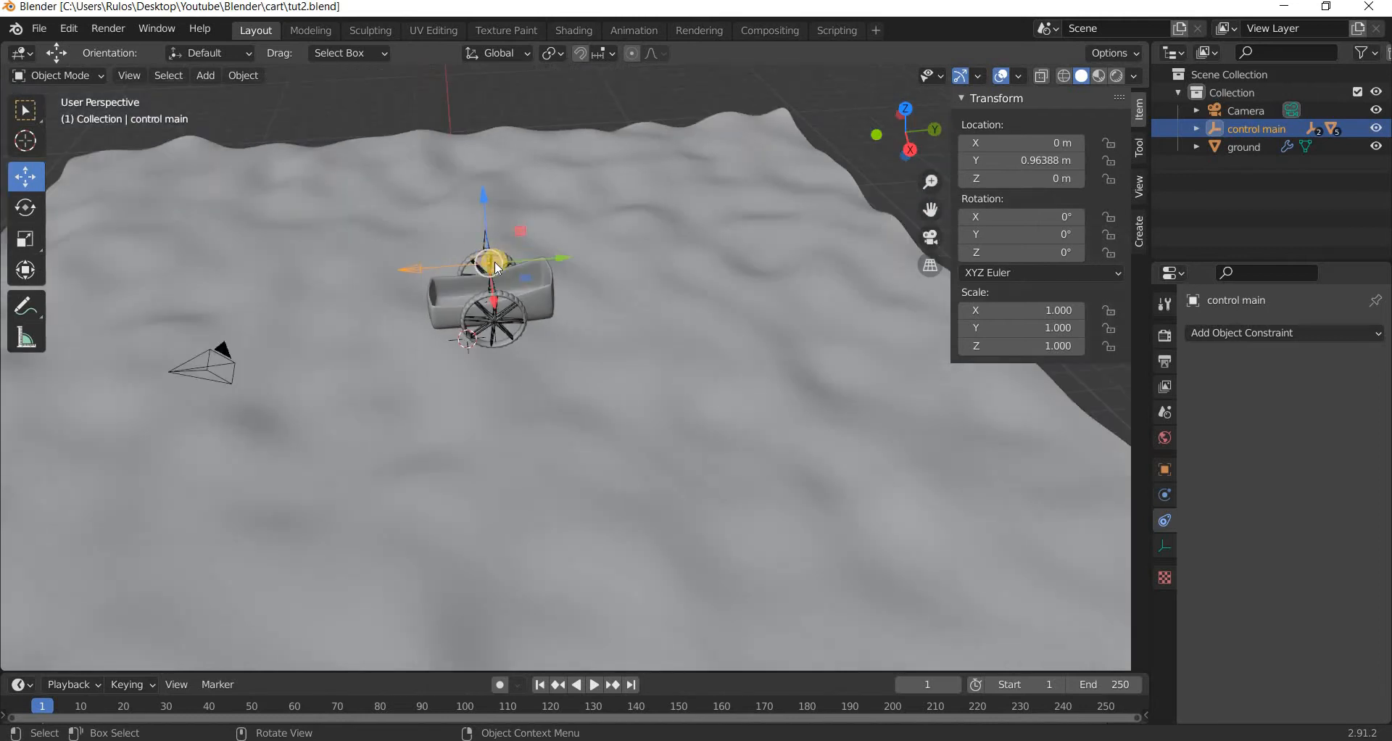
scroll(493, 260, "up", 4)
middle_click_drag(585, 240, 594, 202)
scroll(627, 236, "up", 3)
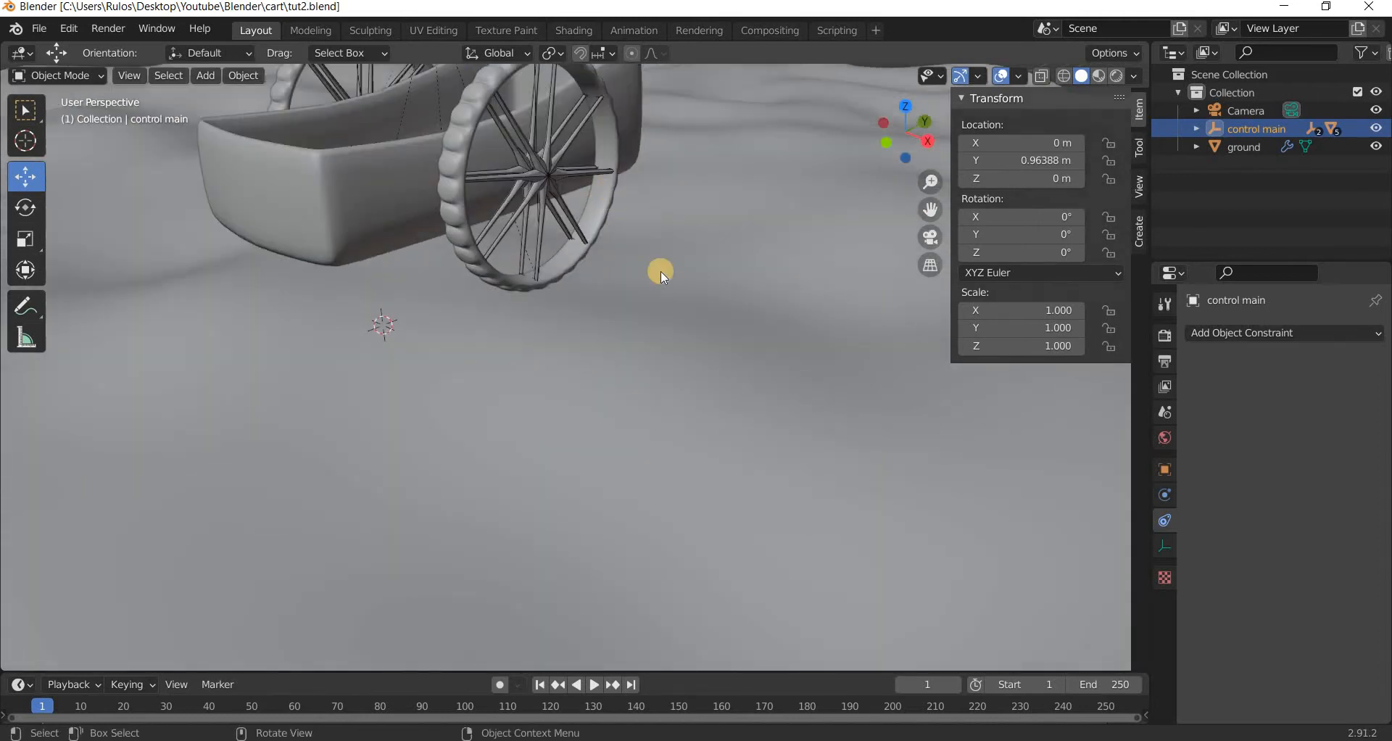
scroll(638, 272, "down", 5)
Try moving the left and right wheel controls along the Z axis.
left_click(660, 487)
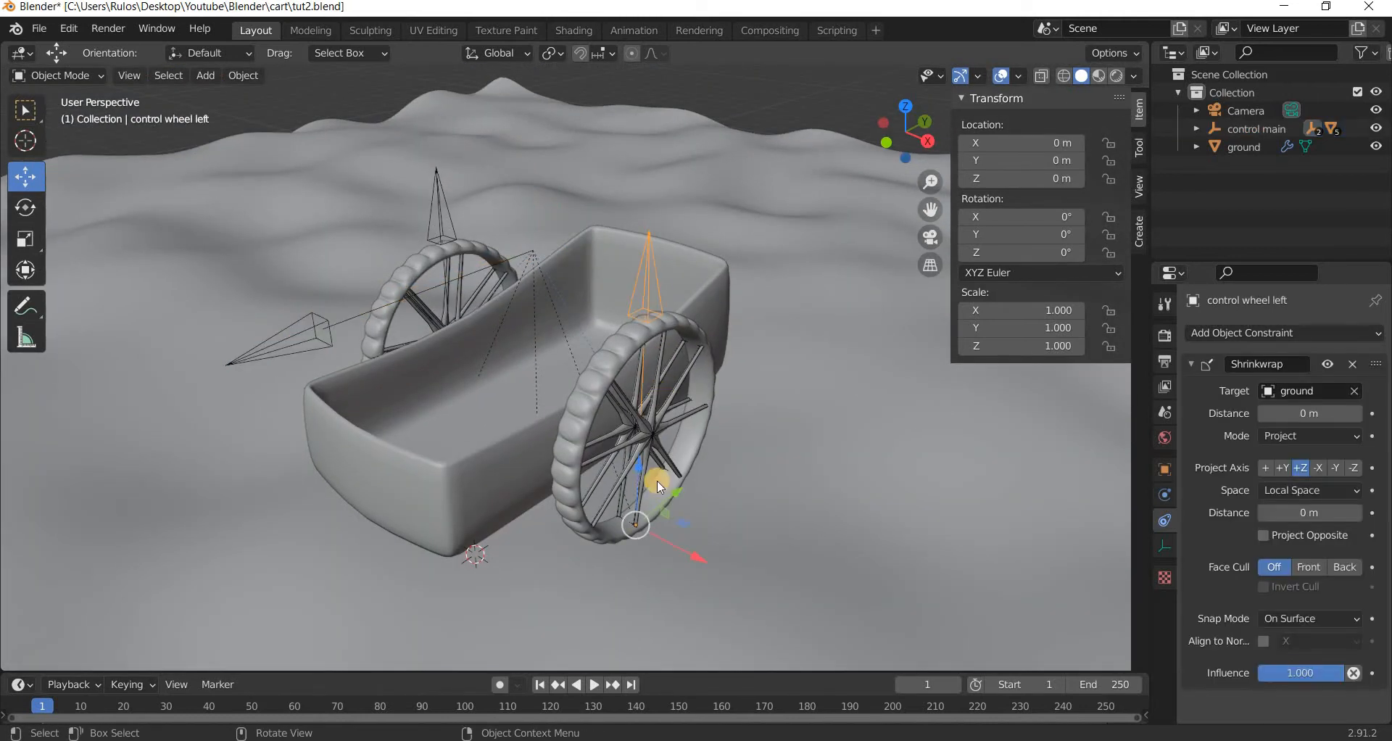
key("g")
key("z")
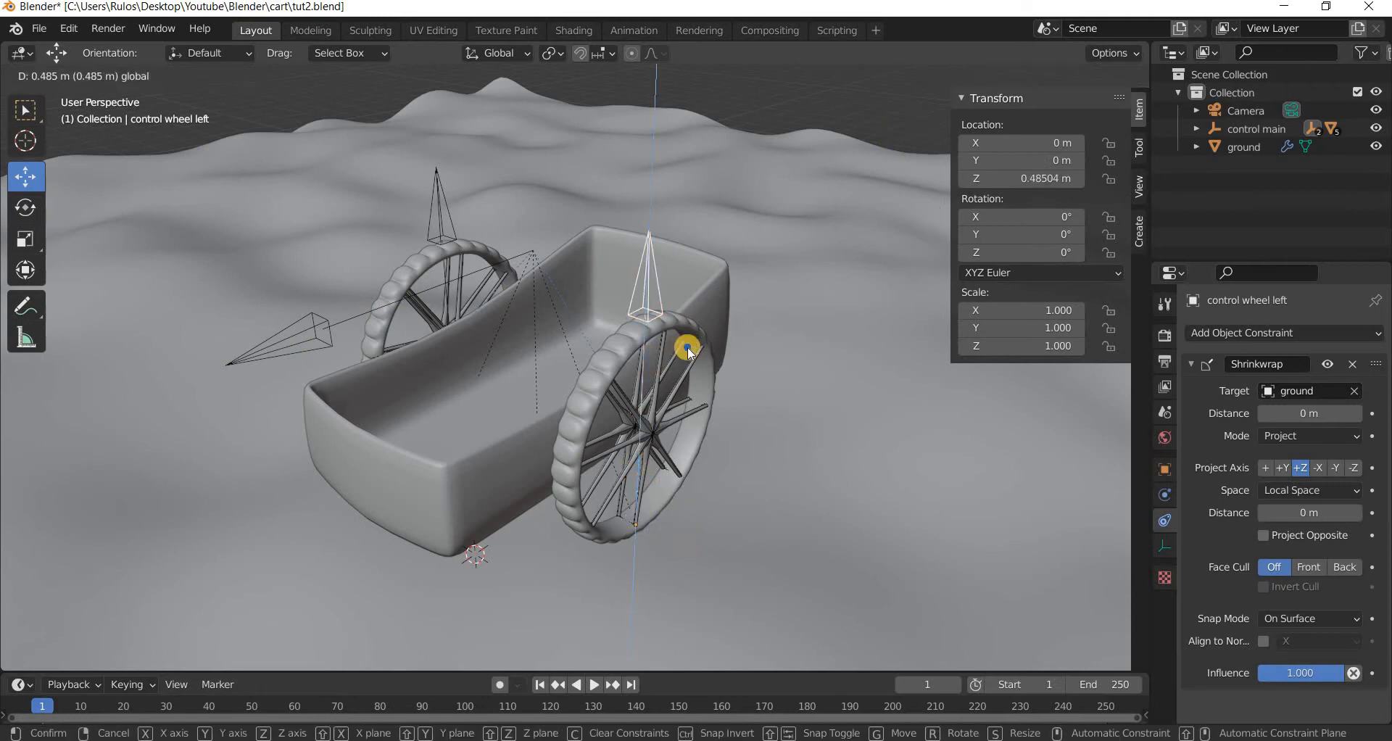
right_click(433, 194)
left_click(453, 355)
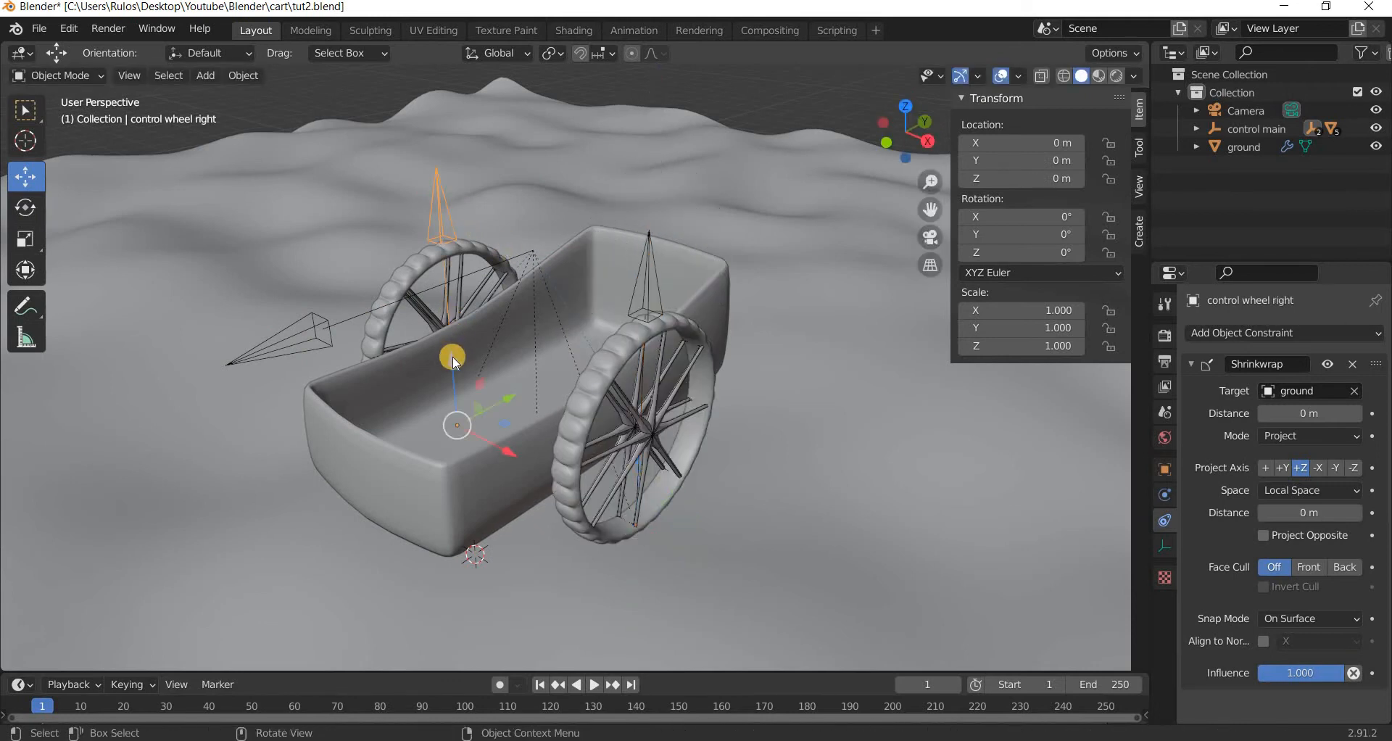
left_click_drag(453, 360, 441, 474)
right_click(441, 474)
Try moving the cart body along the Y axis.
left_click(588, 403)
key("g")
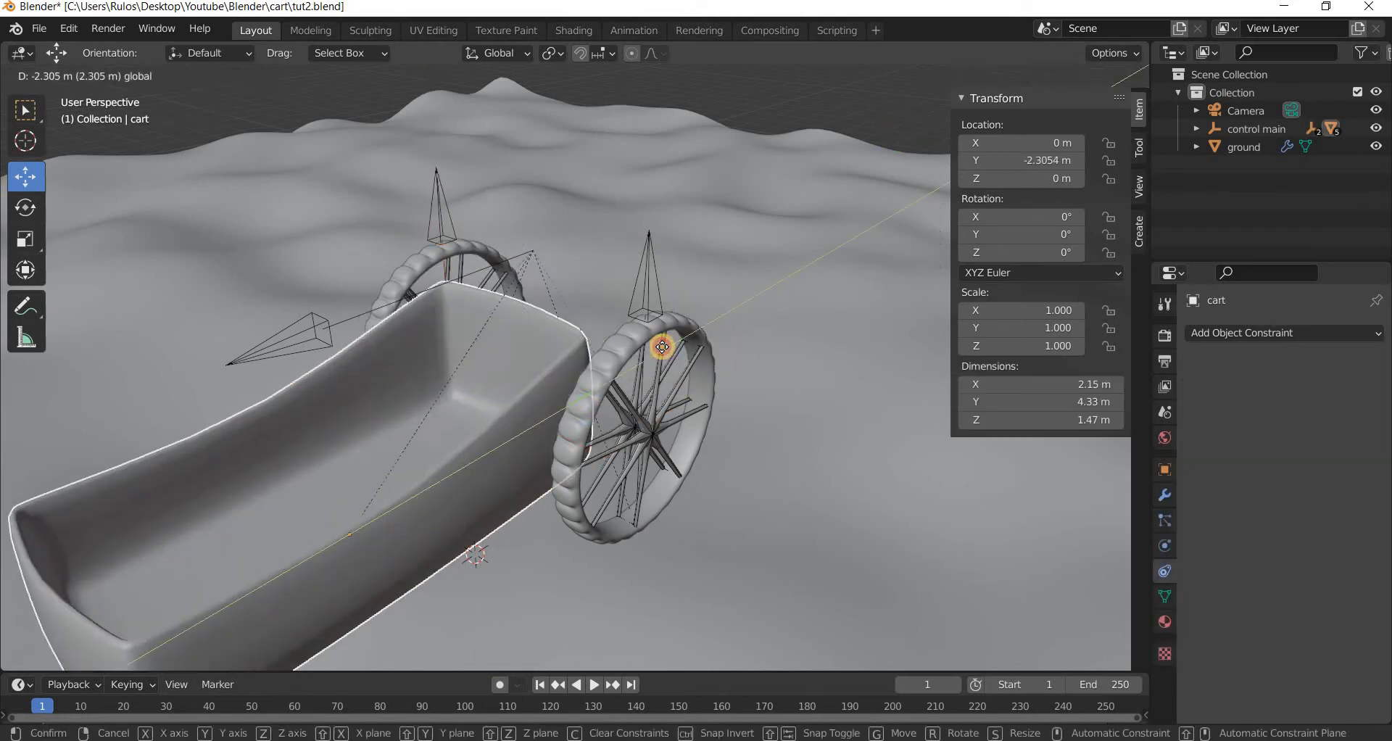
right_click(318, 320)
Move the main control of the cart about -0.81 m along the Y axis.
left_click(538, 256)
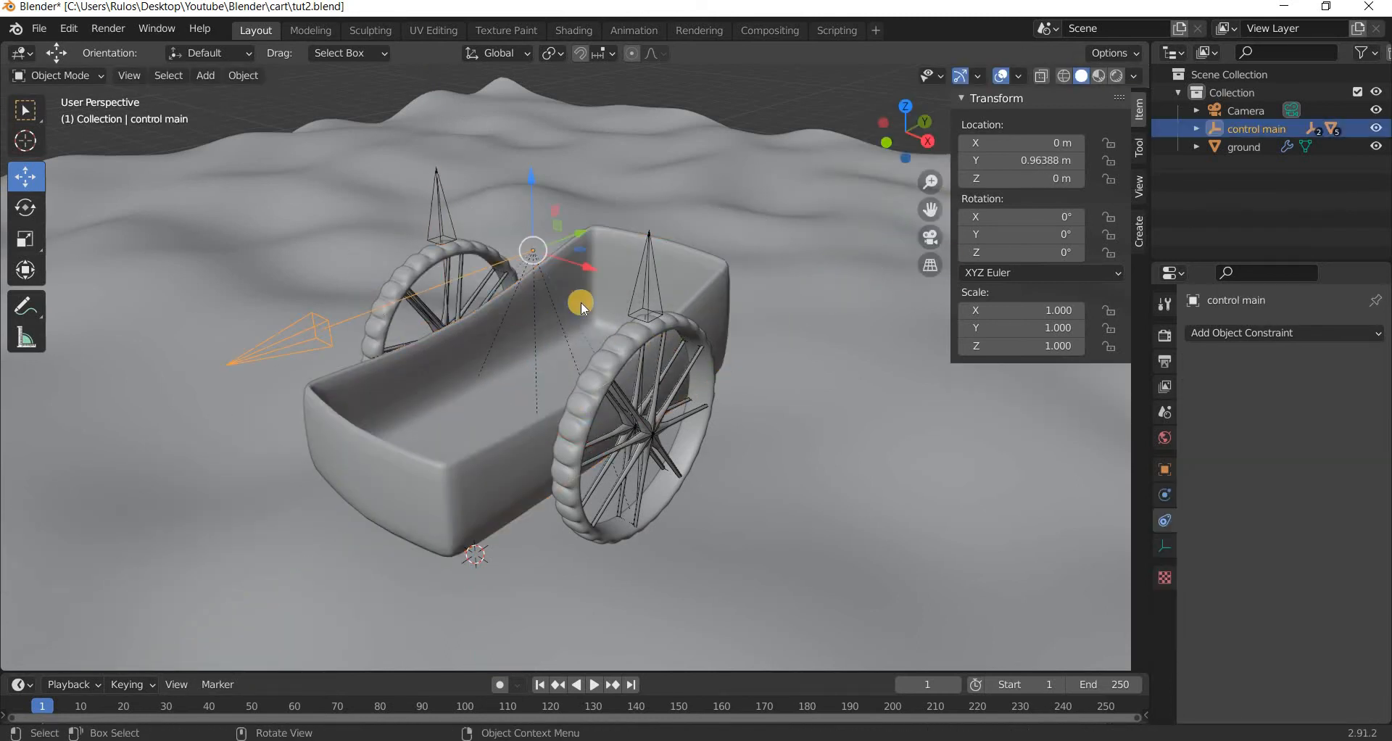
scroll(540, 414, "down", 4)
middle_click_drag(539, 413, 503, 290)
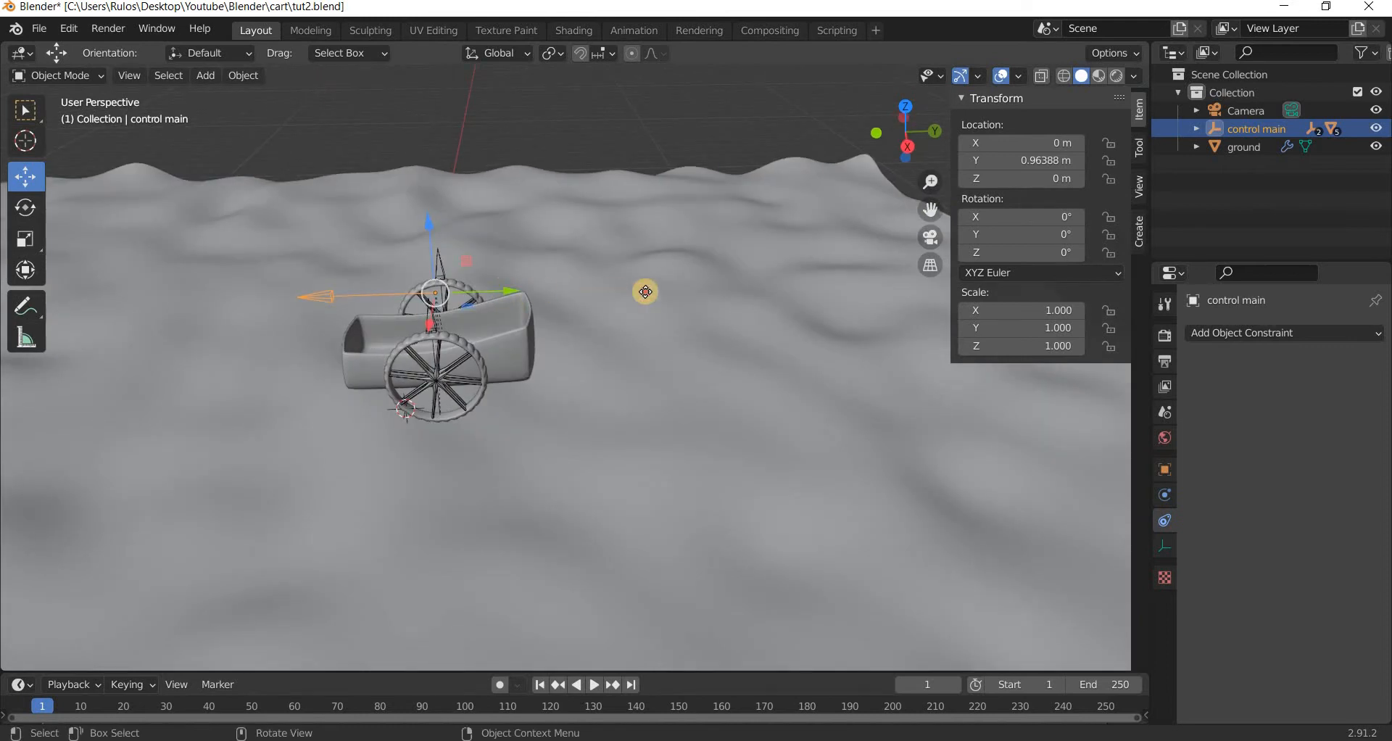
key("g")
key("y")
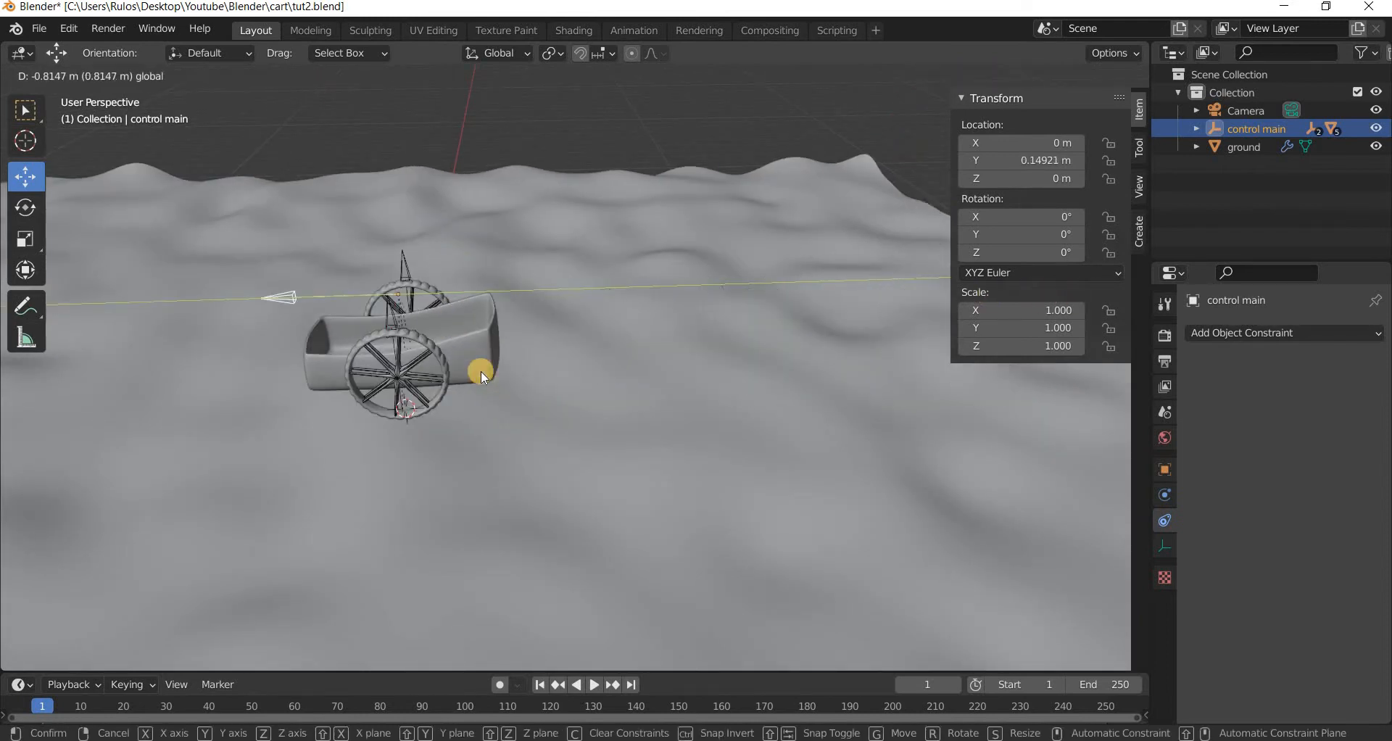
left_click(480, 372)
Try moving the main control of the cart along the Z axis.
scroll(585, 348, "down", 5)
middle_click_drag(585, 349, 533, 241)
scroll(528, 236, "up", 5)
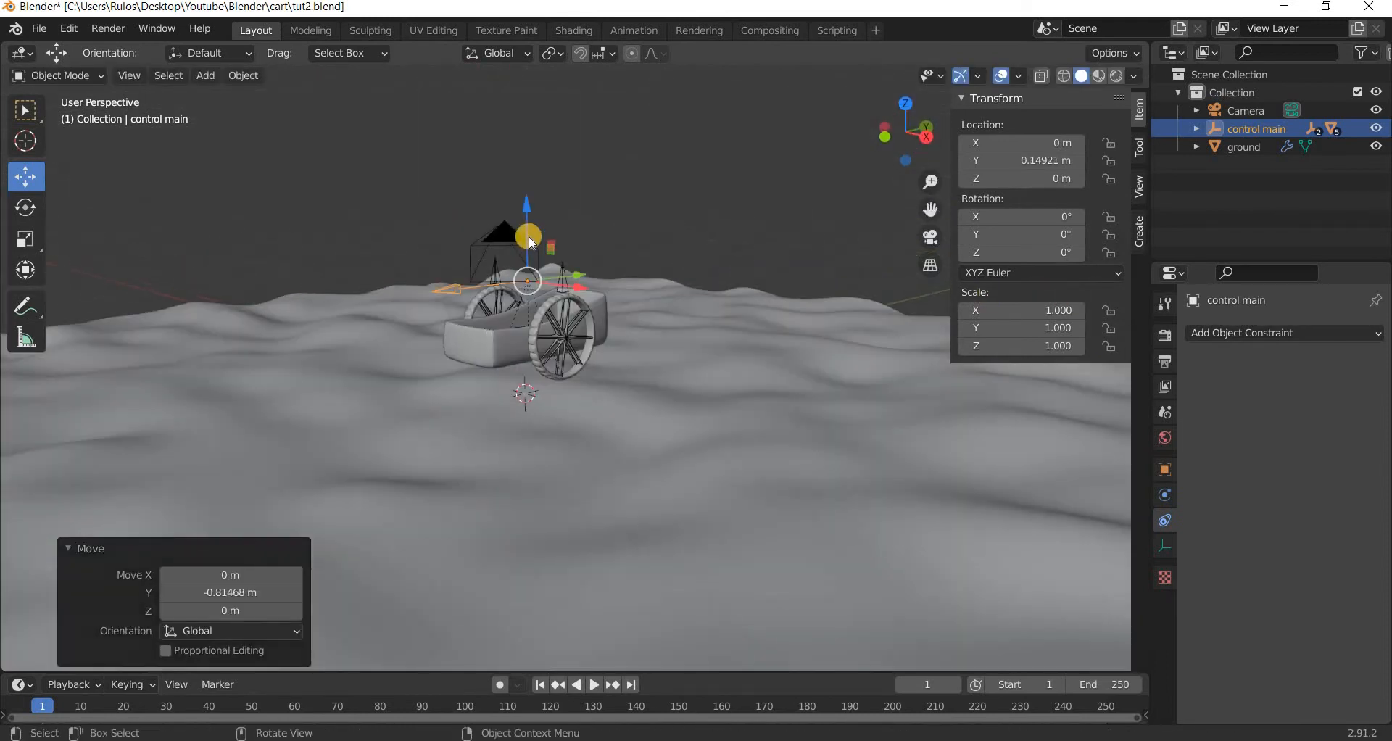
left_click_drag(528, 237, 567, 242)
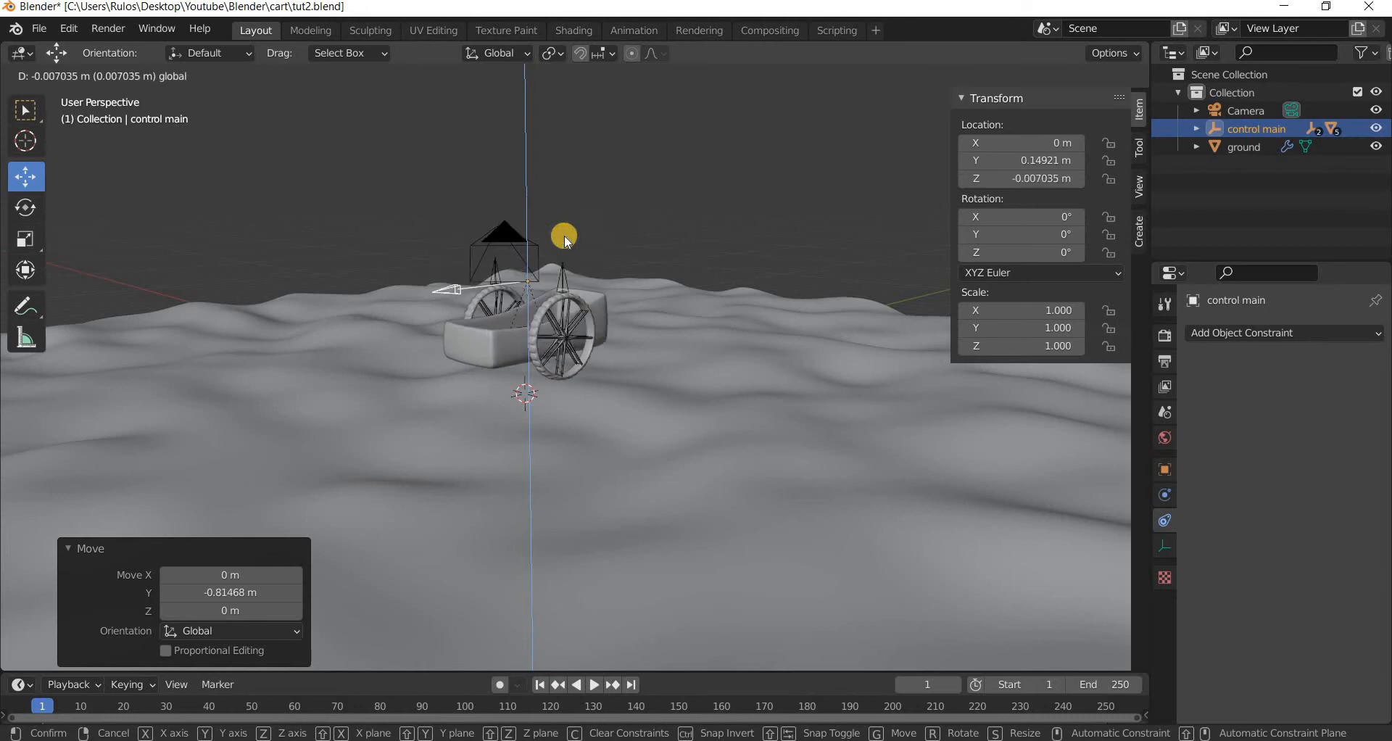
right_click(568, 241)
Add a lattice object at the world origin beneath the cart.
mouse_move(545, 345)
middle_mouse_down()
mouse_move(563, 403)
mouse_move(529, 441)
mouse_move(530, 462)
mouse_move(527, 328)
middle_mouse_up()
scroll(529, 441, "down", 4)
scroll(531, 396, "down", 2)
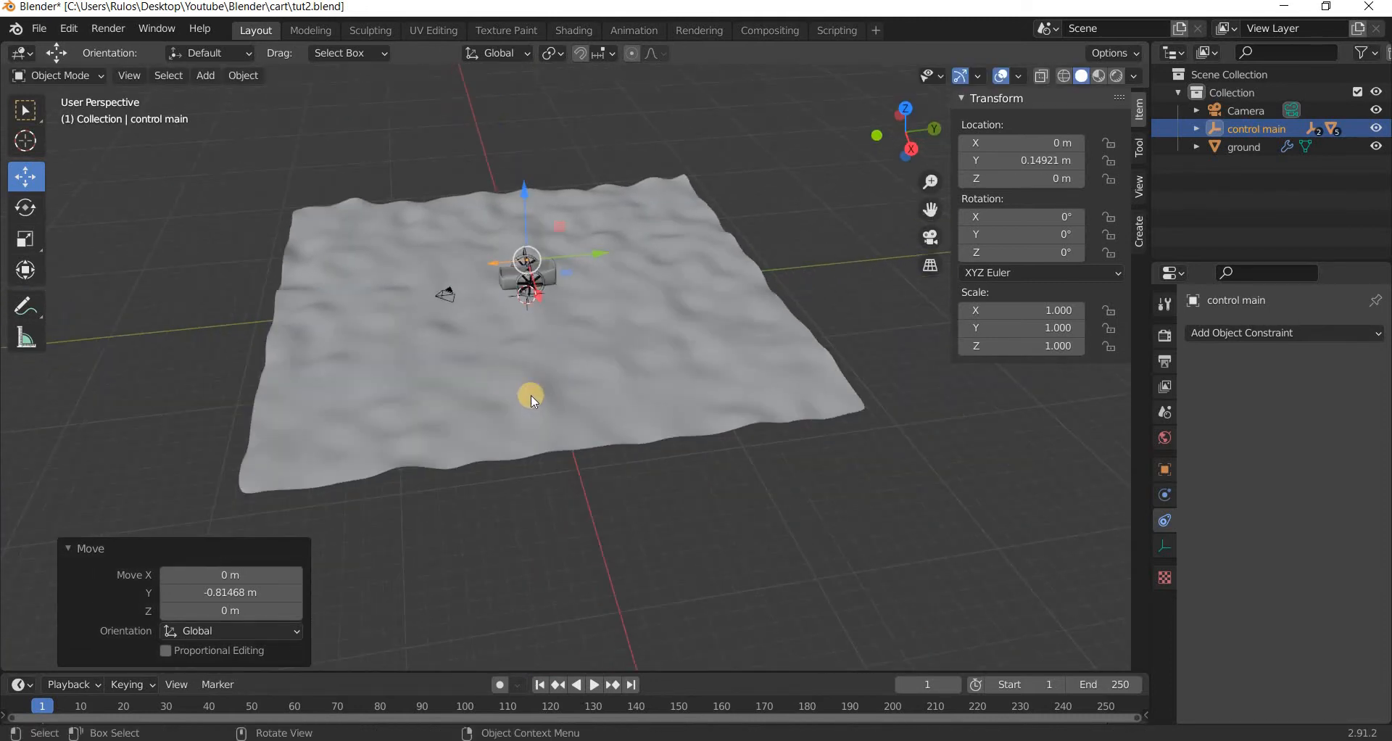
middle_click_drag(534, 401, 498, 404)
scroll(606, 273, "up", 1)
middle_click_drag(394, 455, 547, 460)
left_click(282, 241)
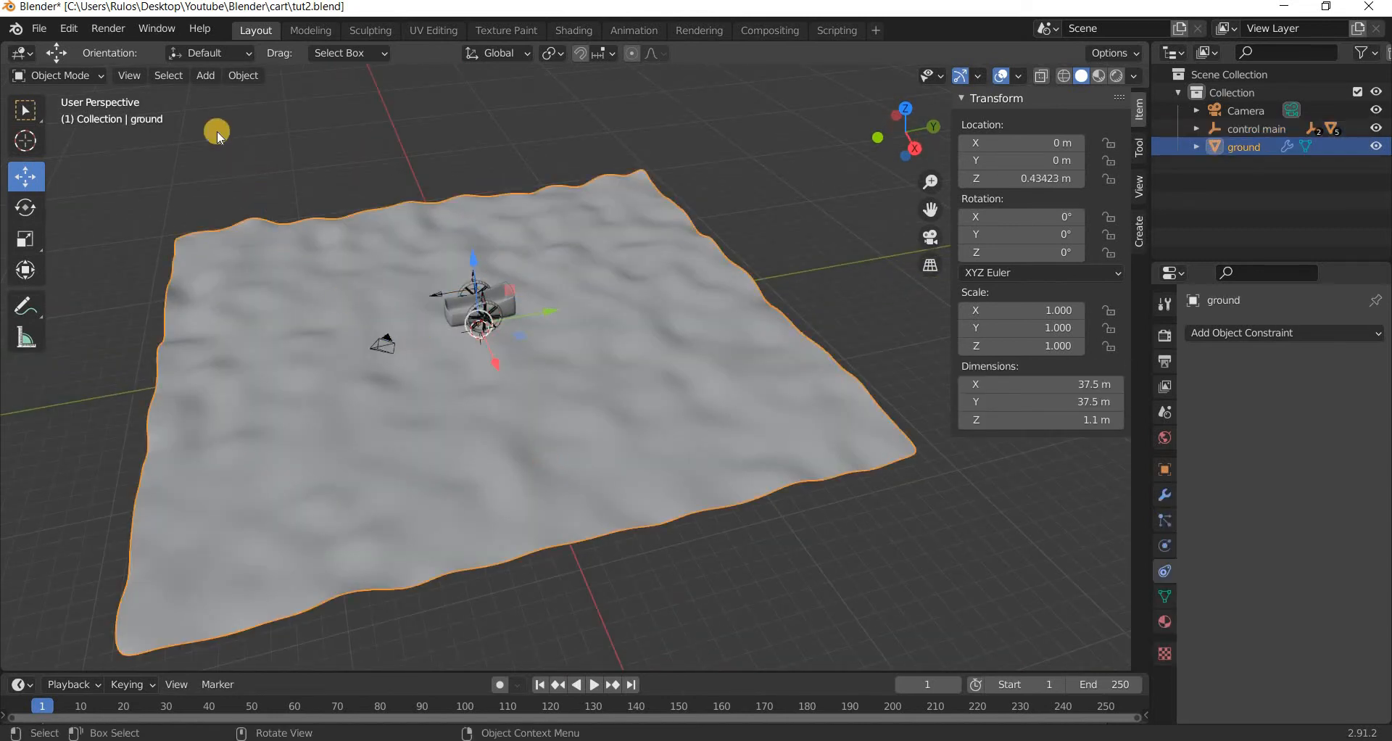
key("shift+a")
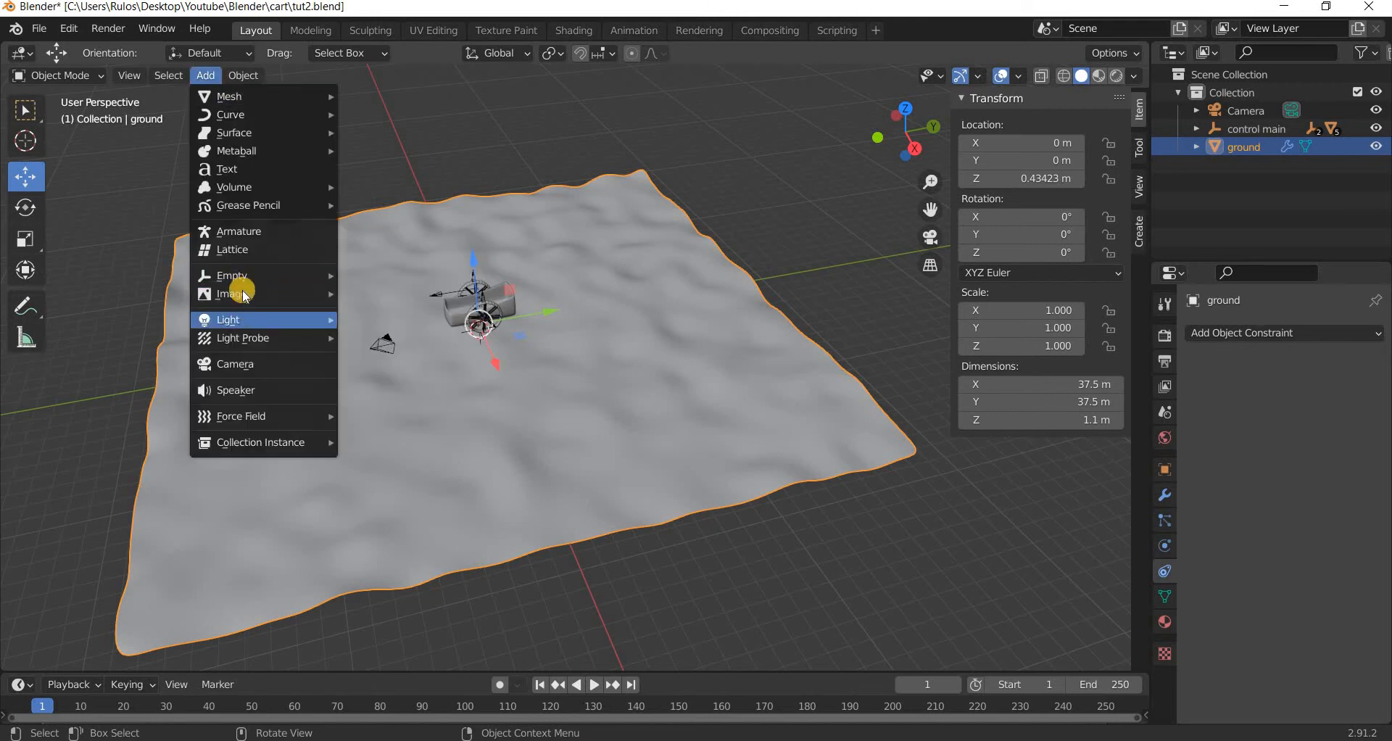
left_click(254, 251)
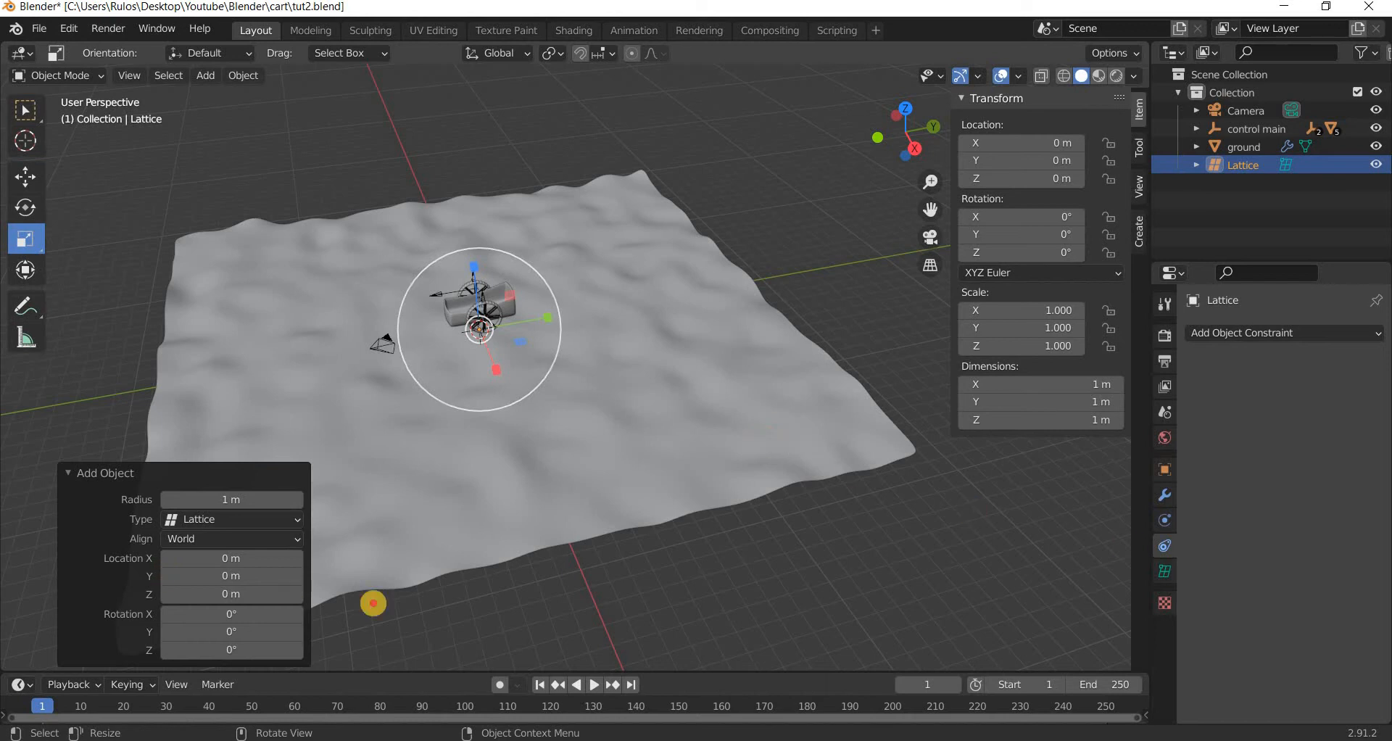
Scale the lattice about 37.2 times in X and Y only, so it covers the ground.
key("s")
key("shift+z")
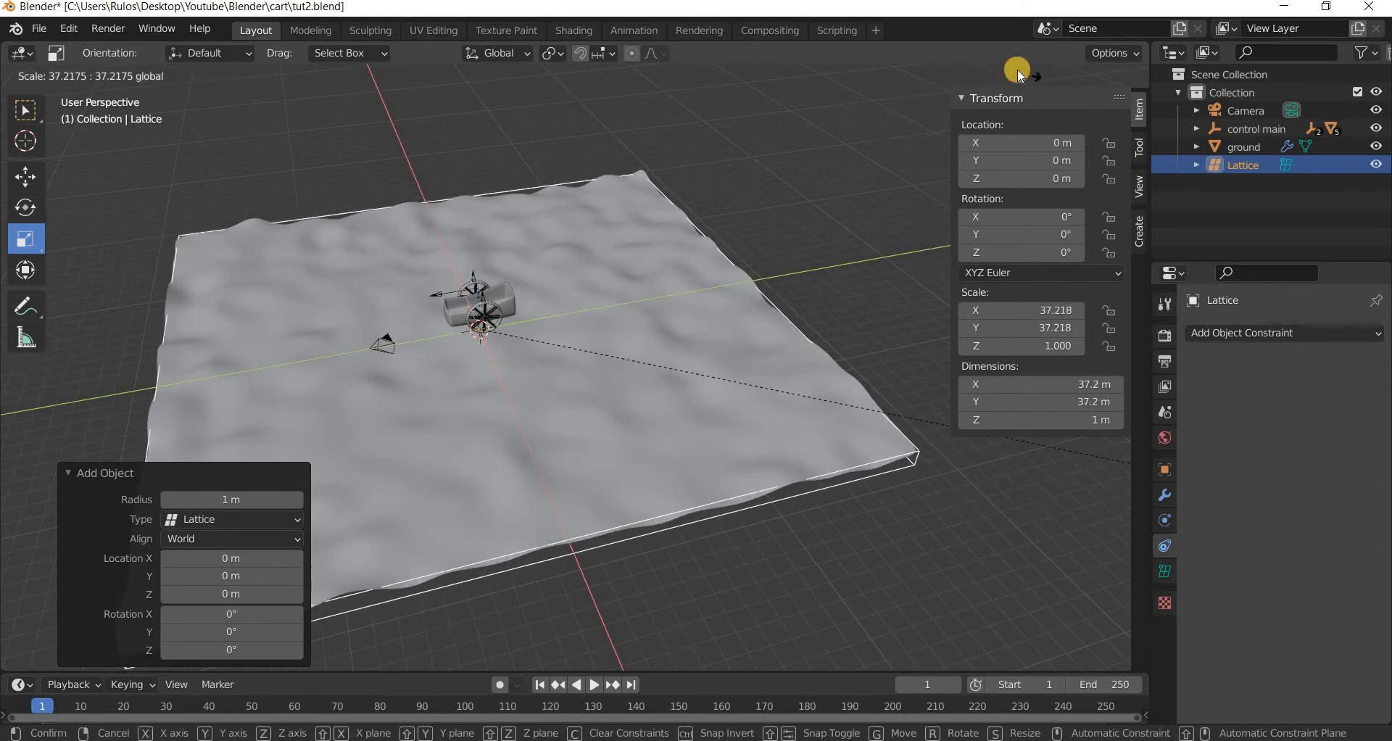
left_click(728, 381)
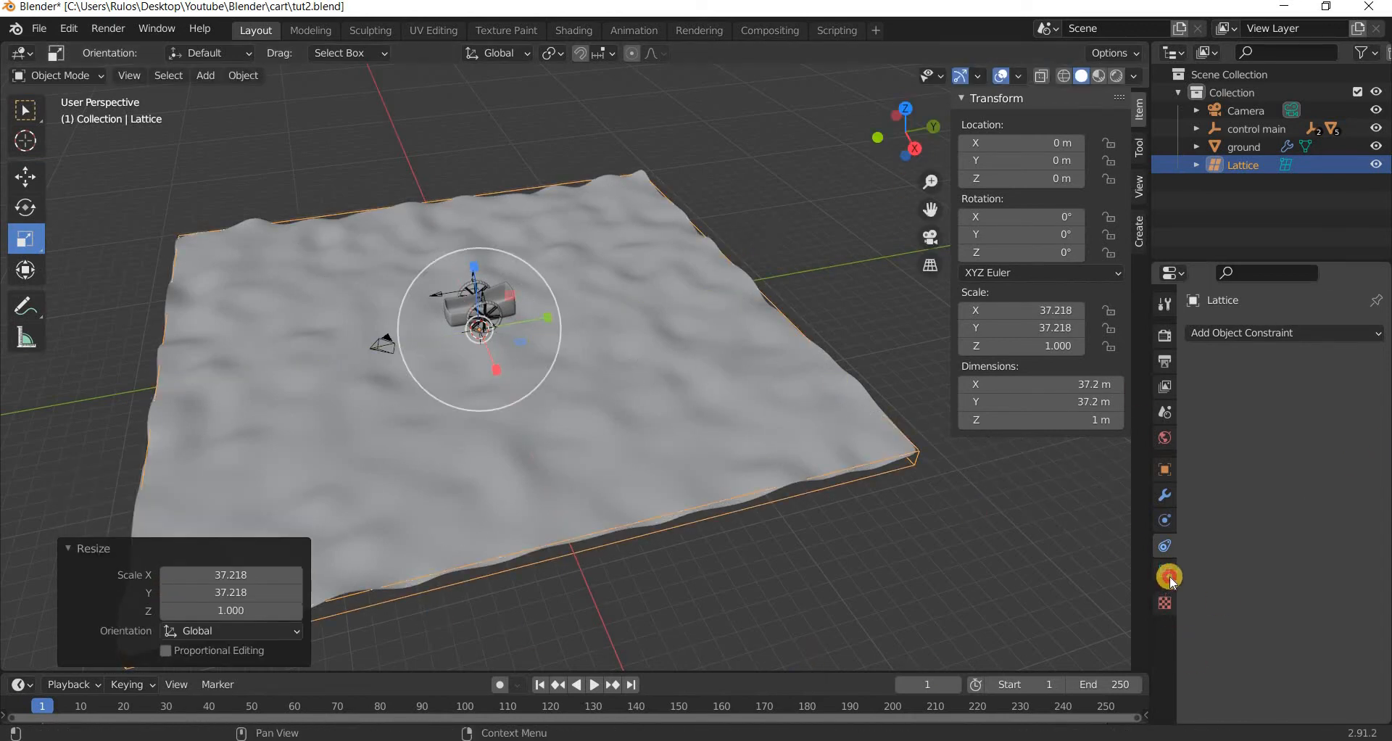
Set the lattice's U and V resolution to 3, leaving W at 2.
key("ctrl+Tab")
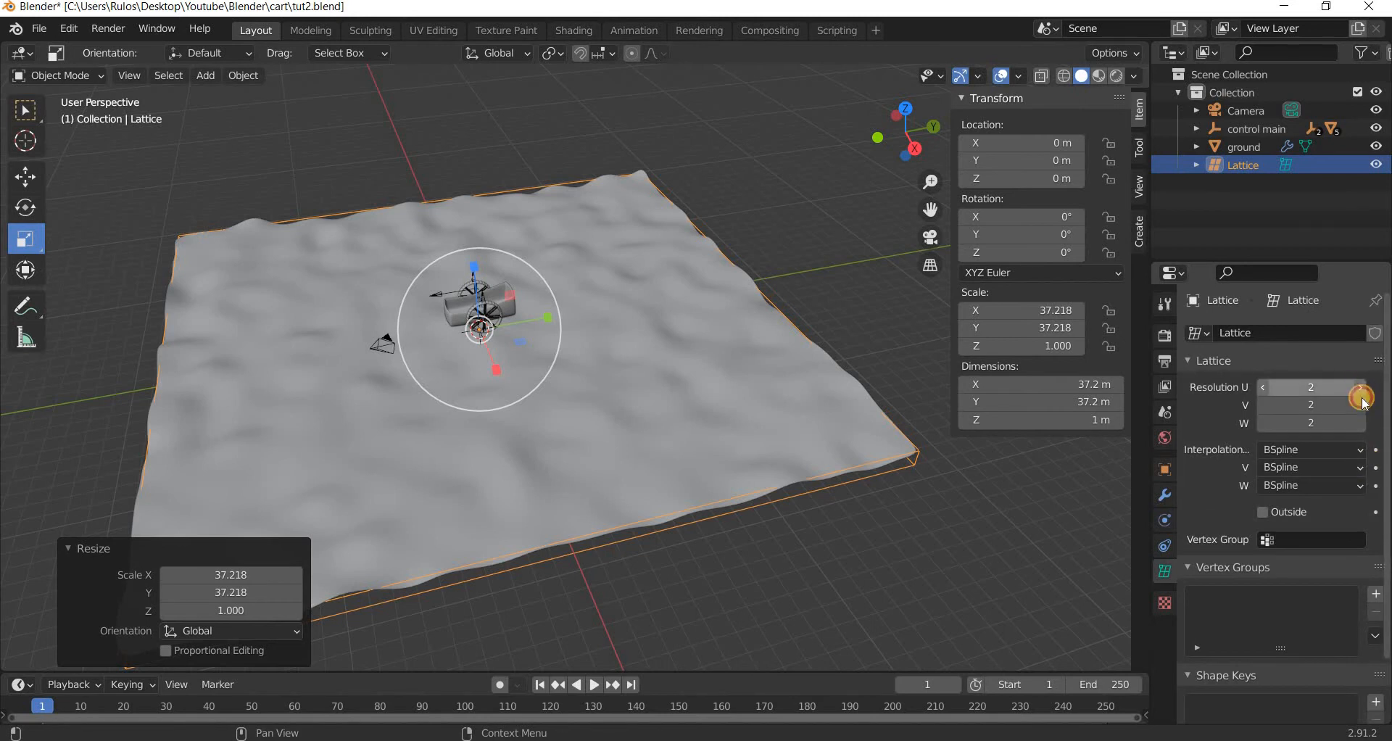
left_click(1362, 387)
middle_click_drag(529, 465, 706, 420)
scroll(596, 469, "down", 2)
Apply the Subdivision modifier on the ground object.
left_click(568, 425)
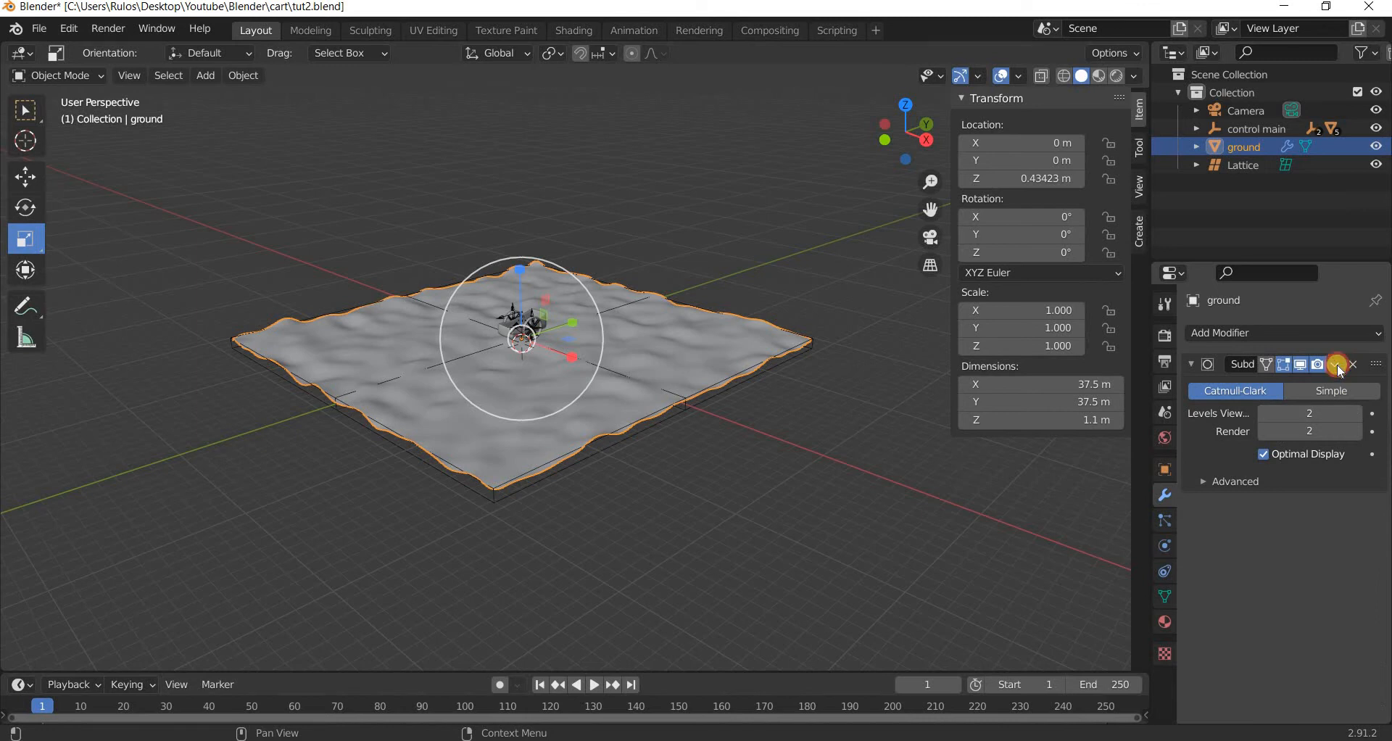
left_click(1336, 364)
left_click(1277, 386)
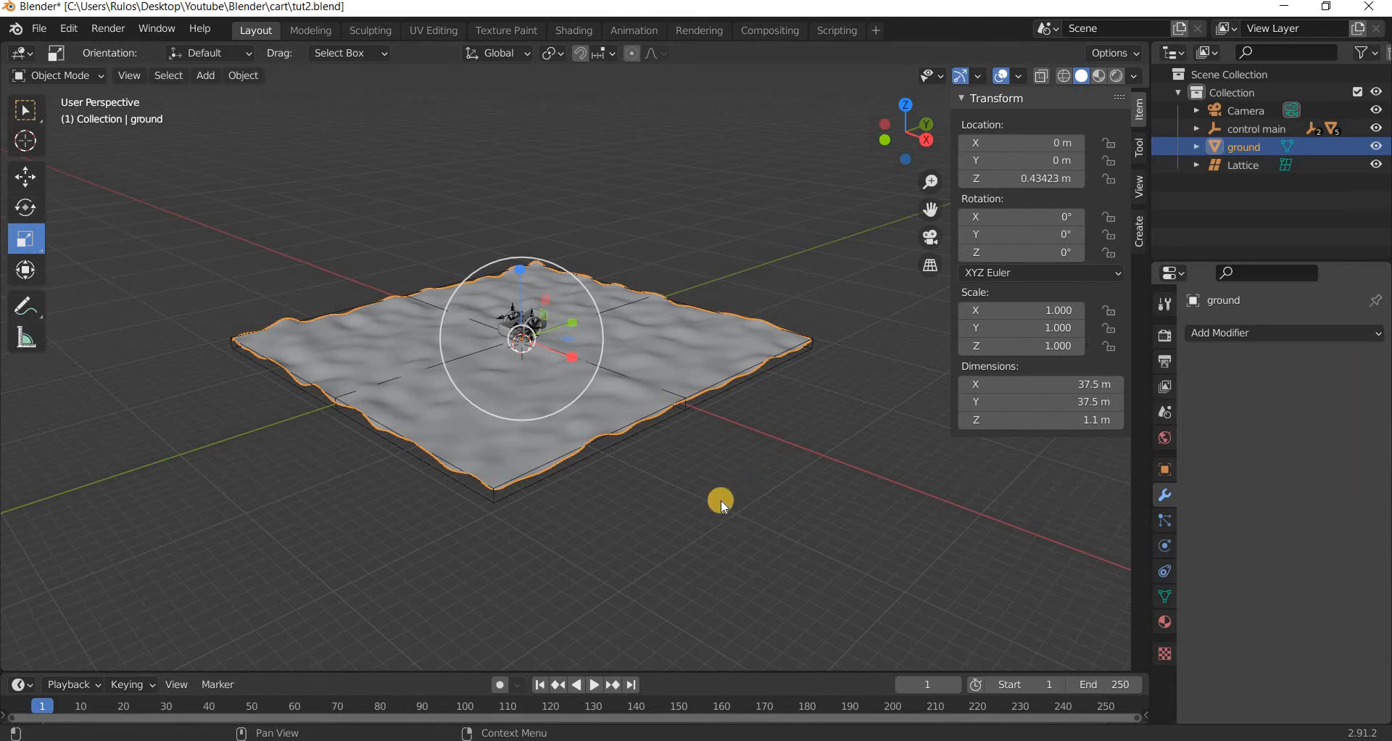
scroll(725, 498, "up", 5)
Add a Lattice modifier to the ground with the new lattice as its object.
left_click(1241, 338)
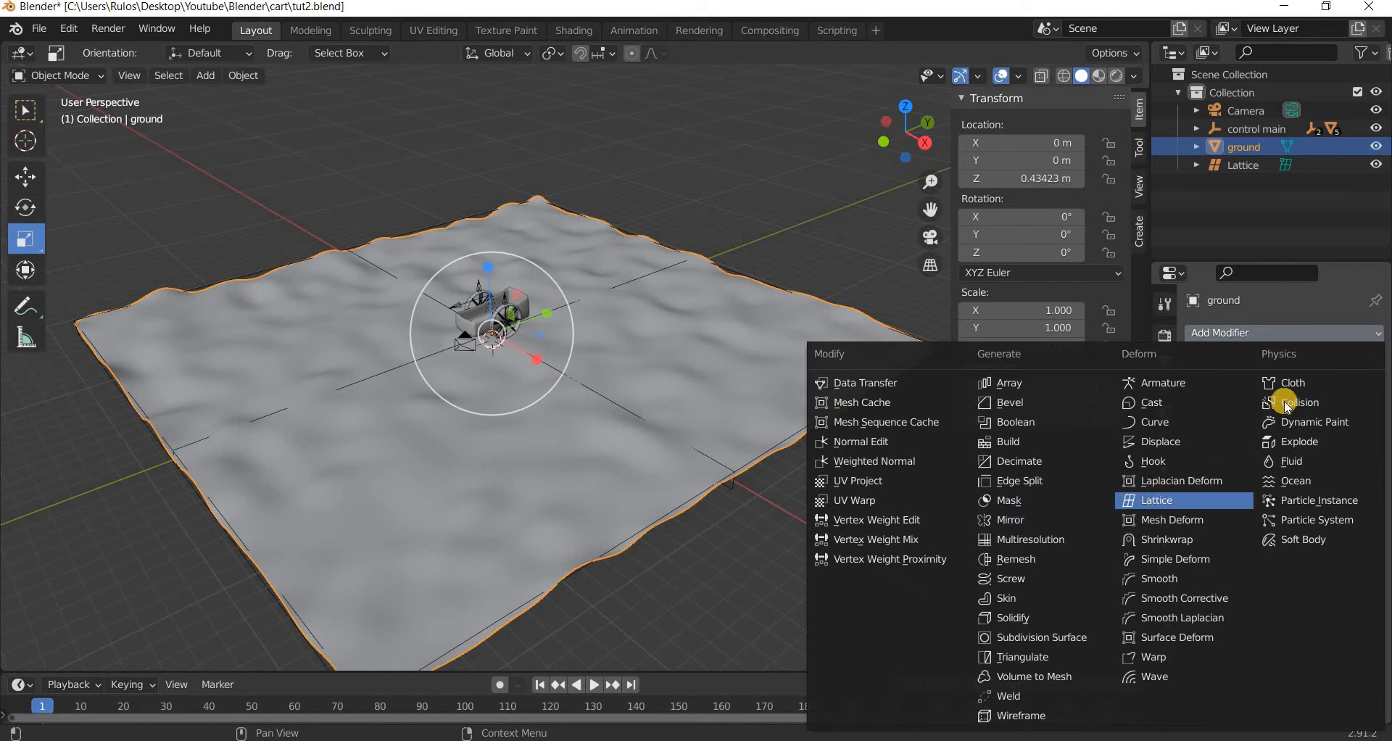
left_click(1184, 501)
left_click(1292, 390)
key("Return")
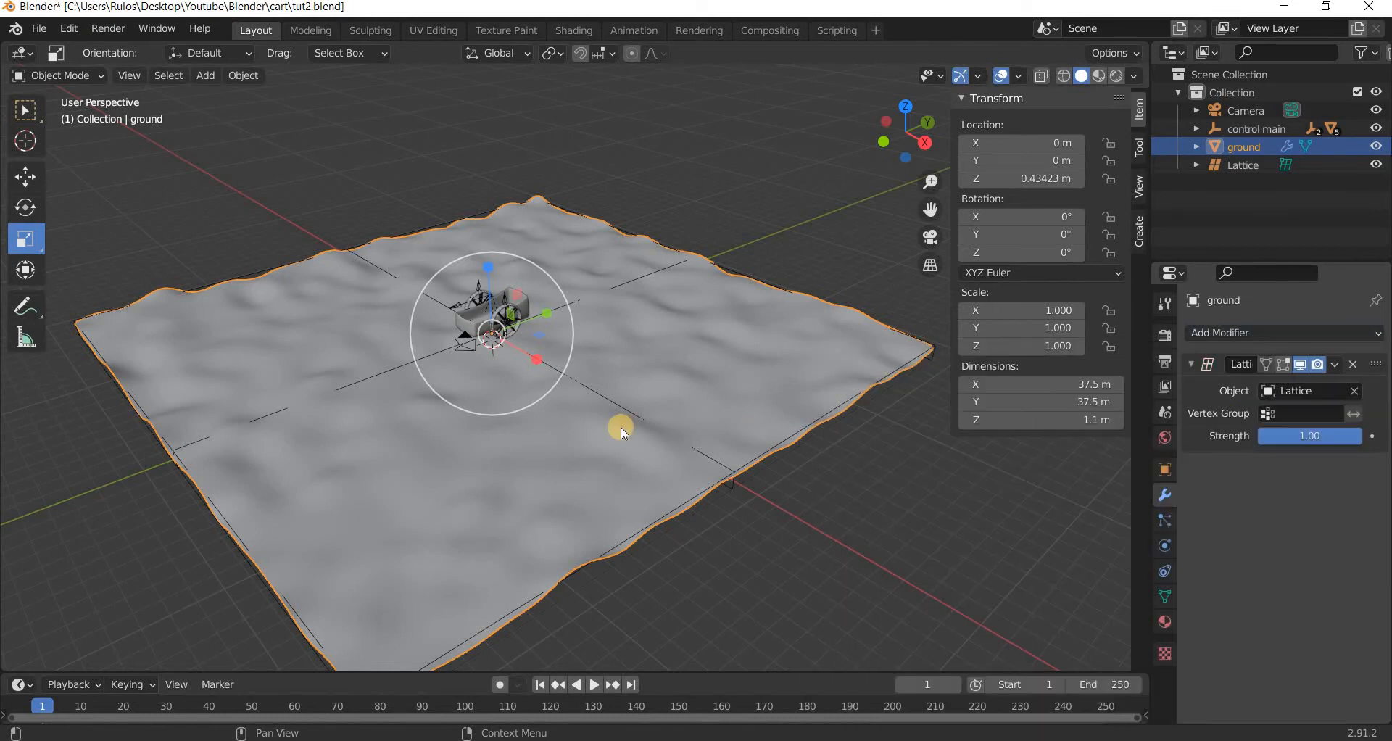
In the lattice's Edit Mode, raise the row of points at the positive Y end about 8.54 m along Z.
scroll(617, 417, "down", 4)
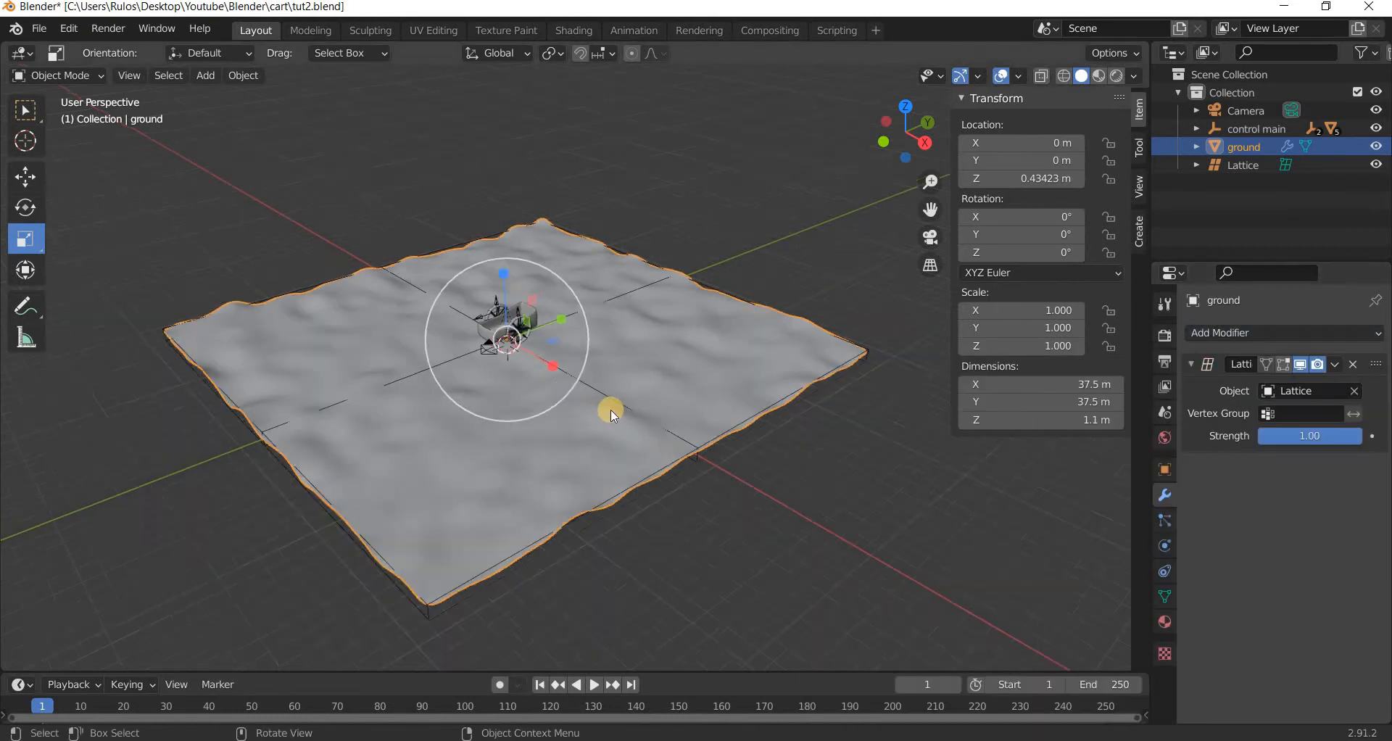
left_click(513, 531)
key("Tab")
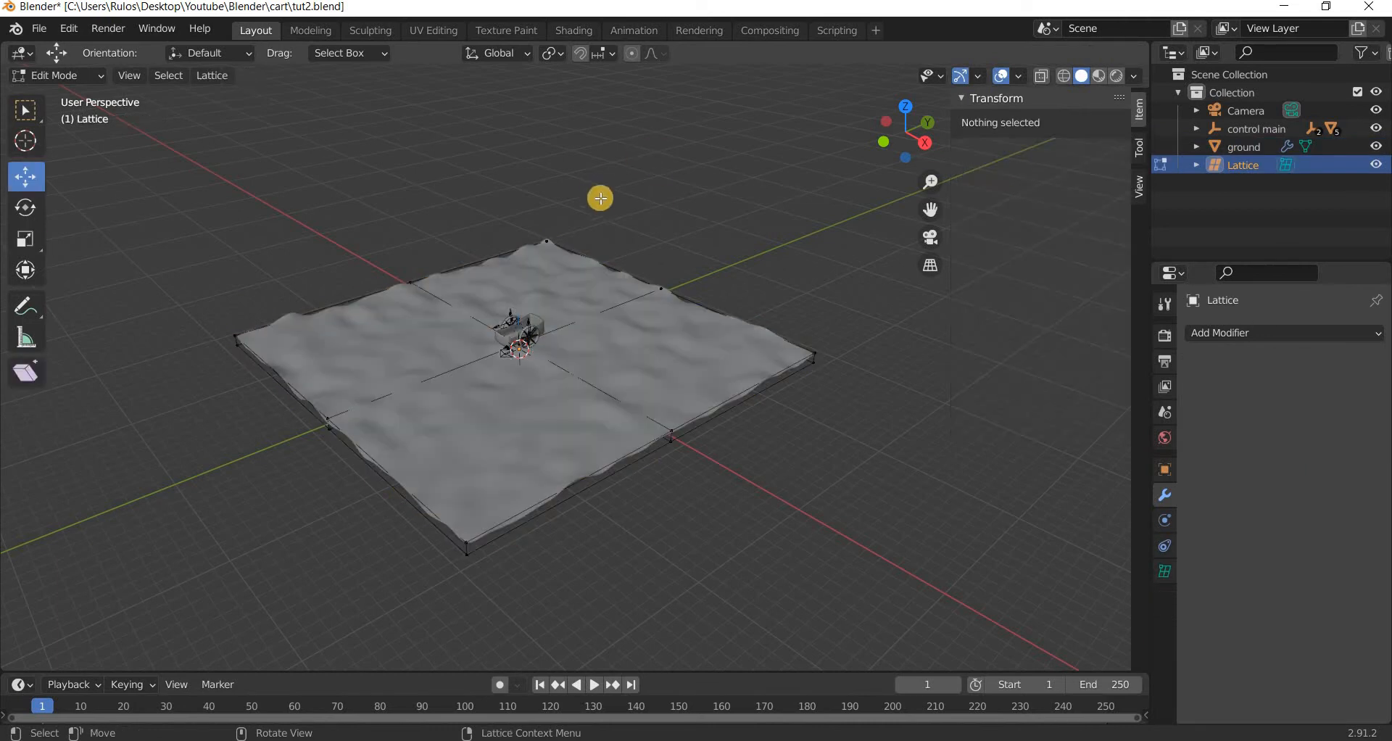
left_click_drag(504, 297, 539, 251)
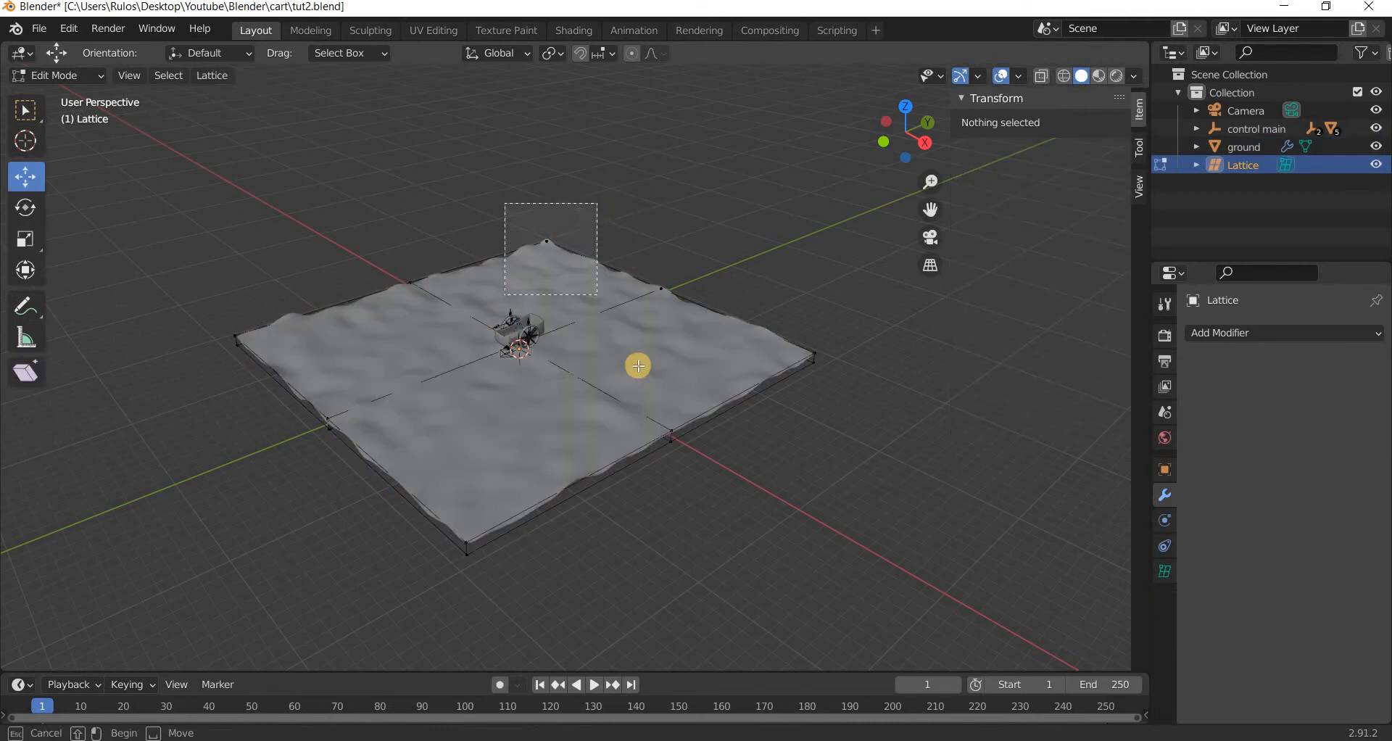
middle_click_drag(532, 379, 803, 442)
scroll(718, 354, "down", 6)
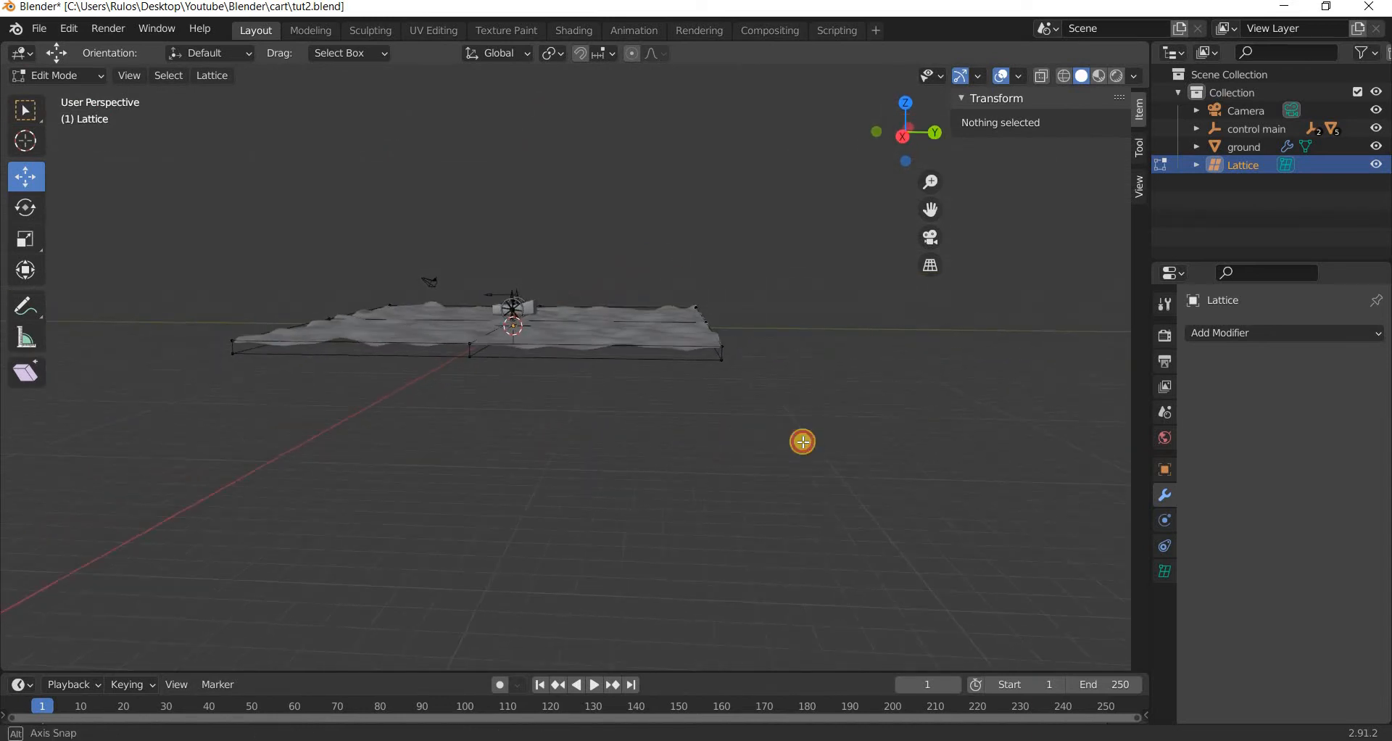
left_click_drag(656, 258, 803, 441)
left_click_drag(709, 251, 634, 348)
Raise the lattice's middle row of points about 6.5 m along Z and shift it about 2.88 m along Y.
middle_click_drag(634, 348, 591, 438)
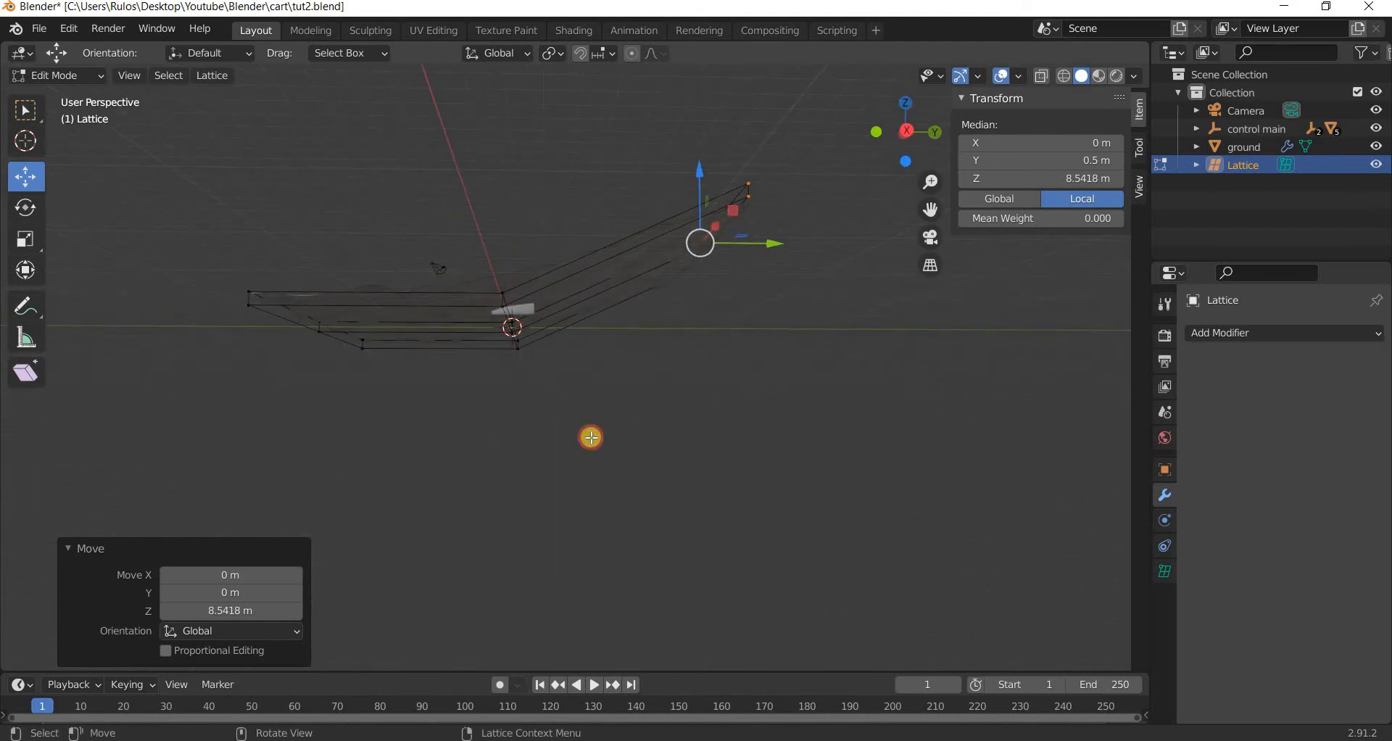
left_click_drag(450, 220, 592, 444)
middle_click_drag(526, 286, 522, 318)
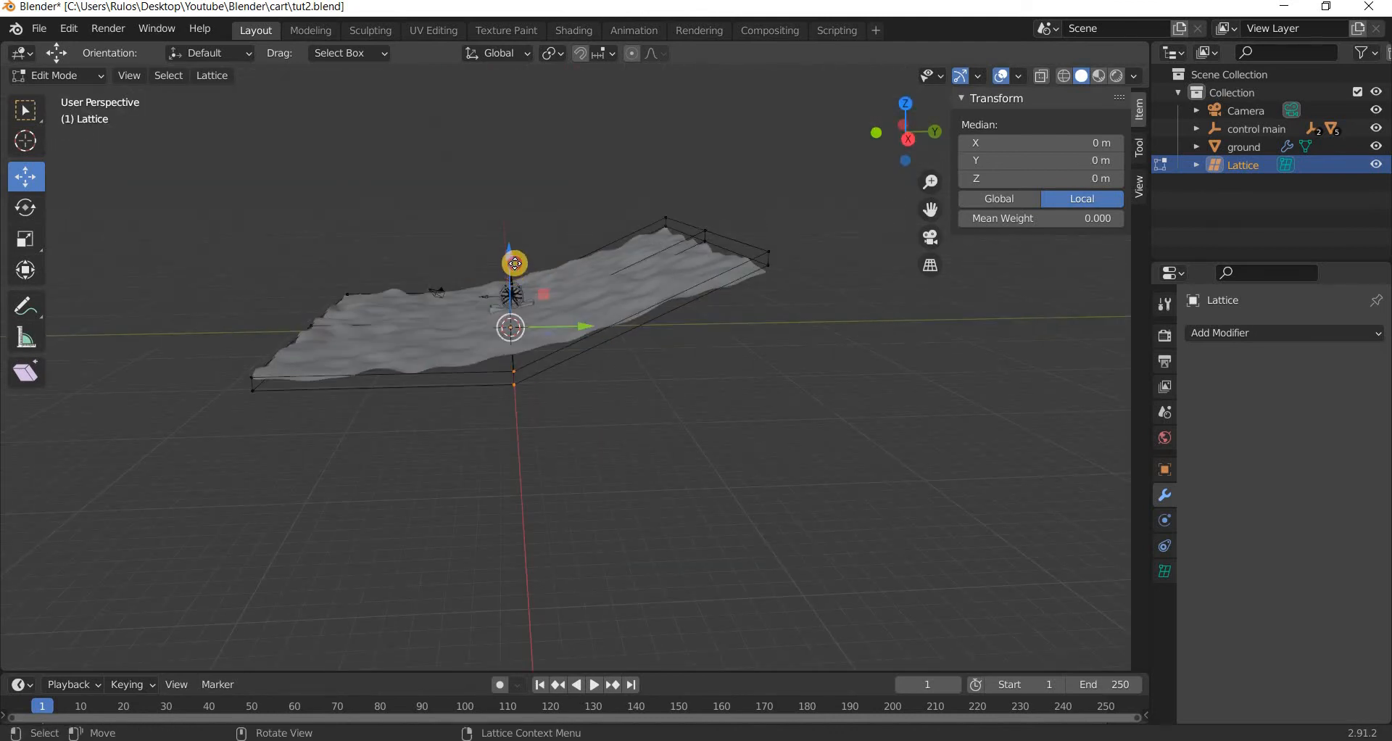
left_click_drag(520, 231, 643, 279)
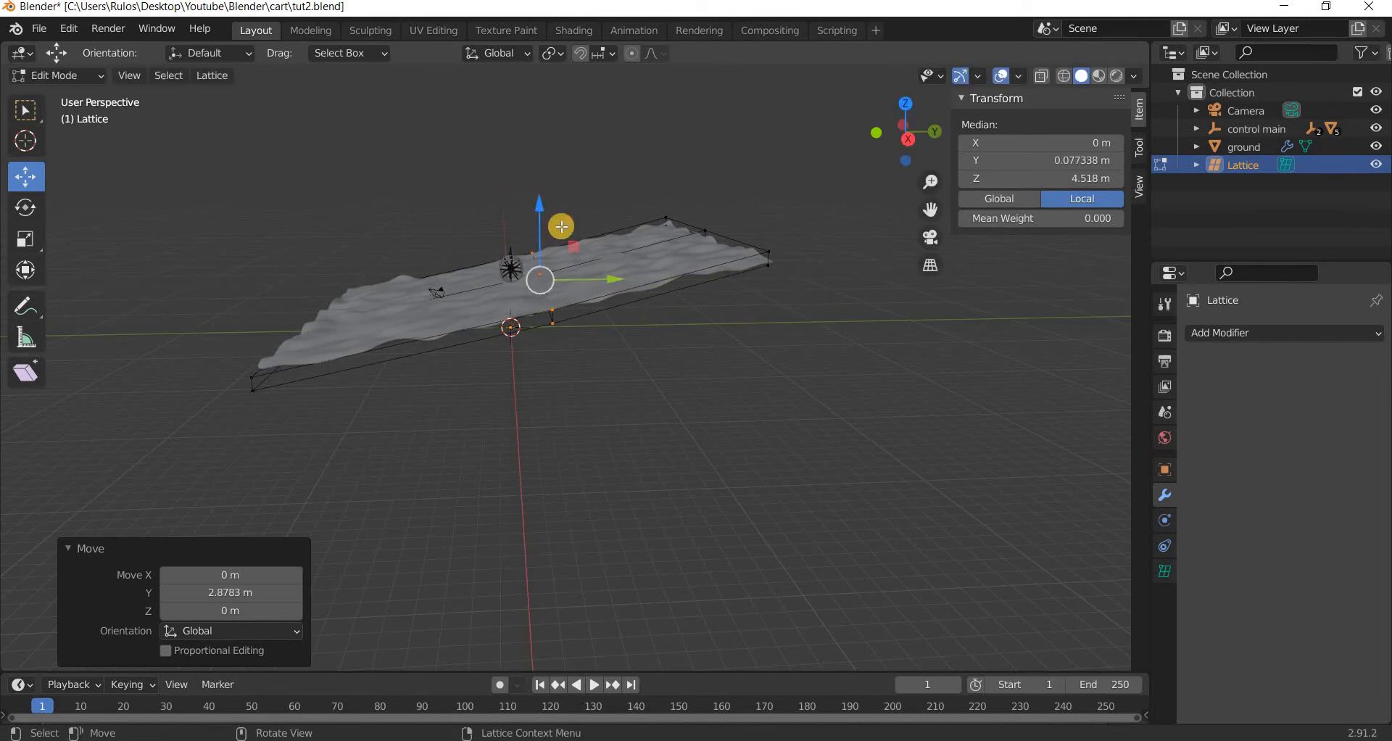
left_click_drag(561, 226, 657, 244)
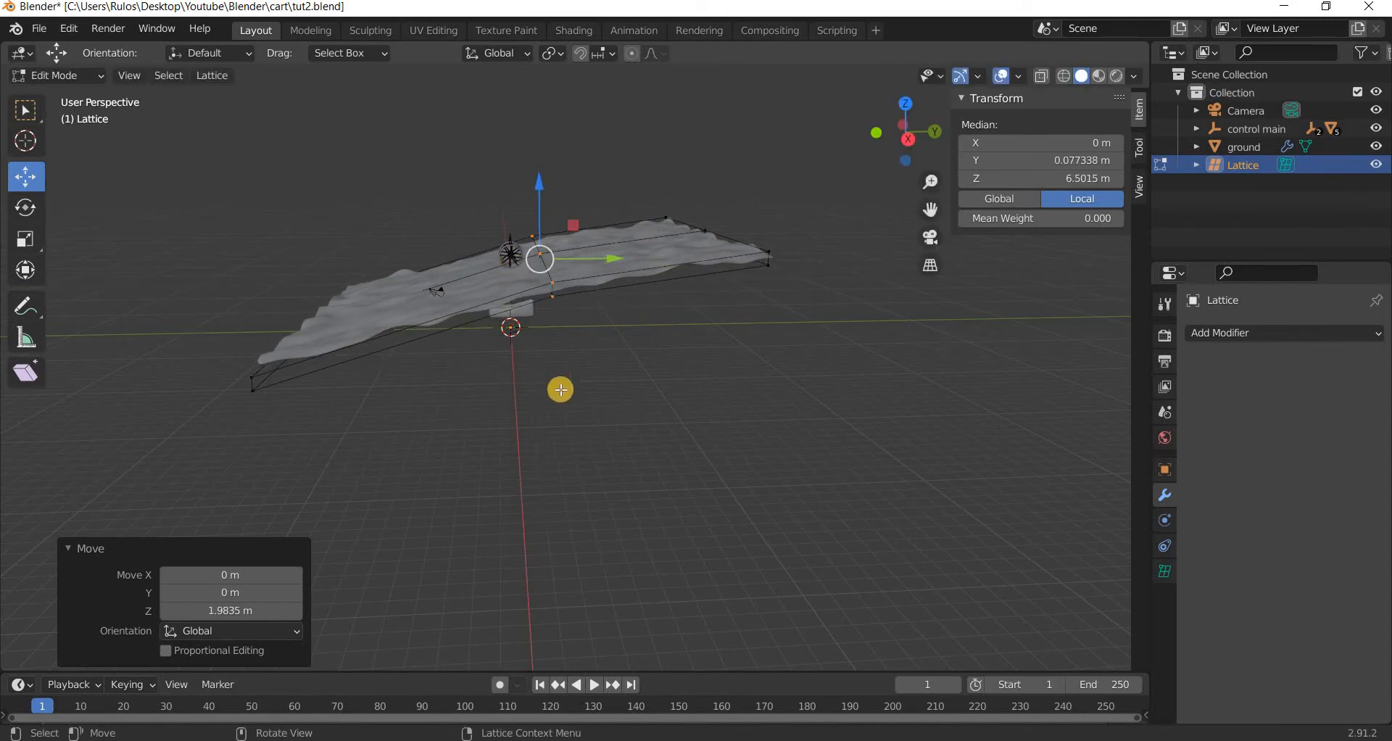
Raise the lattice's corner points at negative X and positive Y about 7.93 m along Z.
middle_click_drag(693, 392, 632, 168)
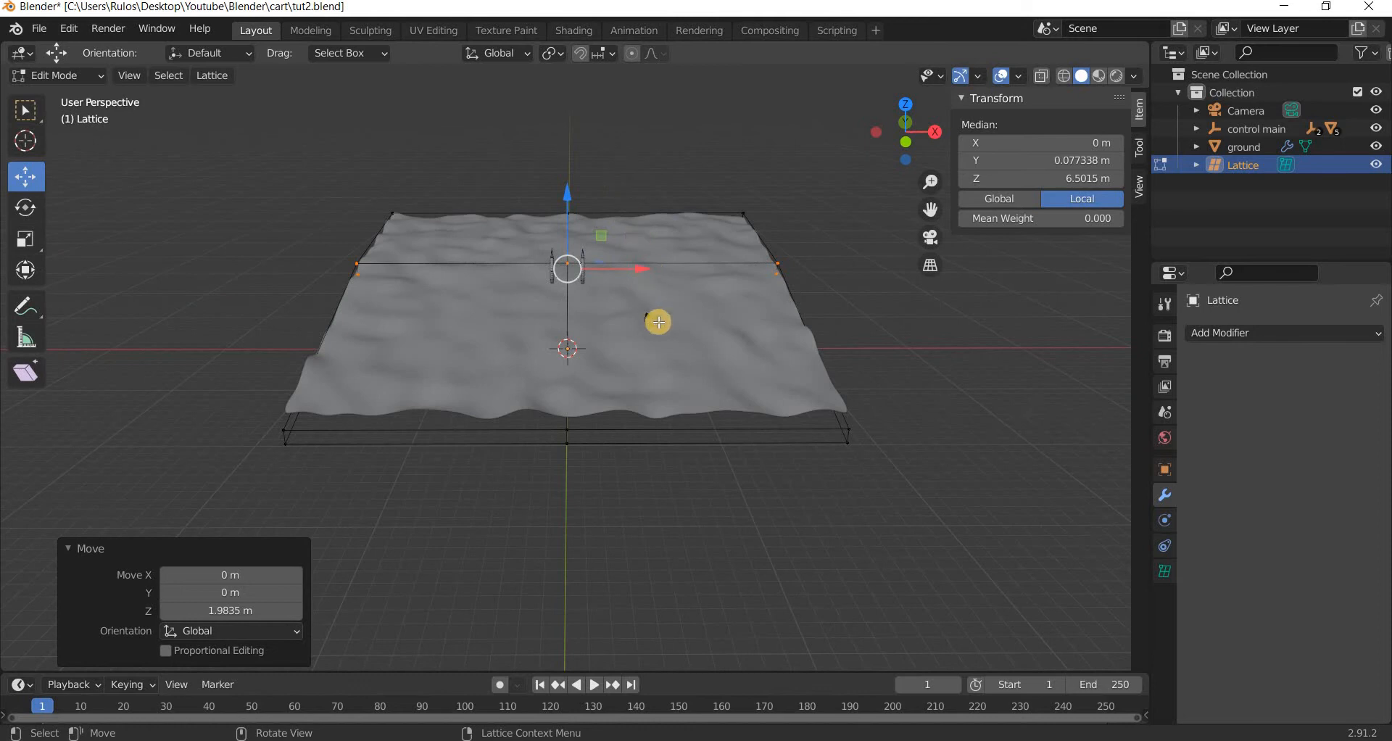
middle_click_drag(645, 370, 433, 137)
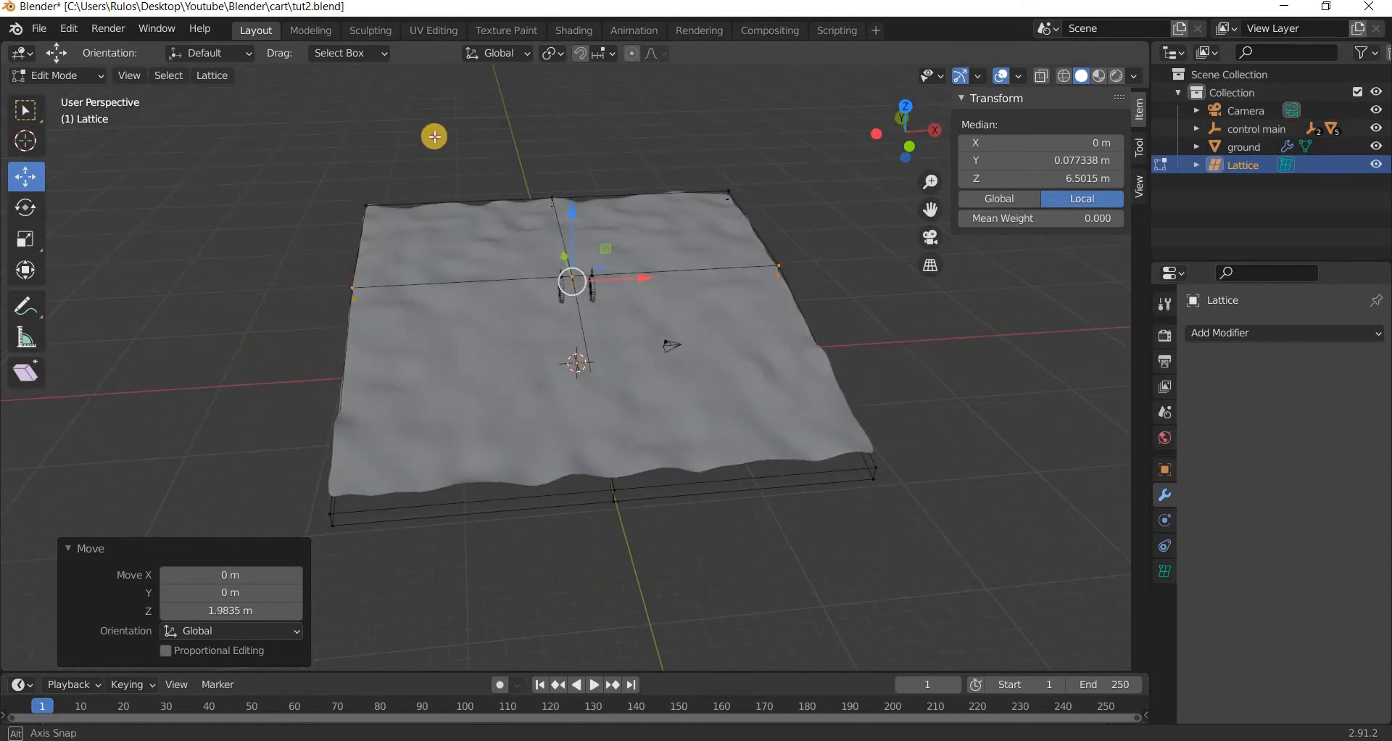
left_click(365, 205)
left_click_drag(357, 94, 755, 167)
left_click(755, 168)
middle_click_drag(610, 273, 558, 377)
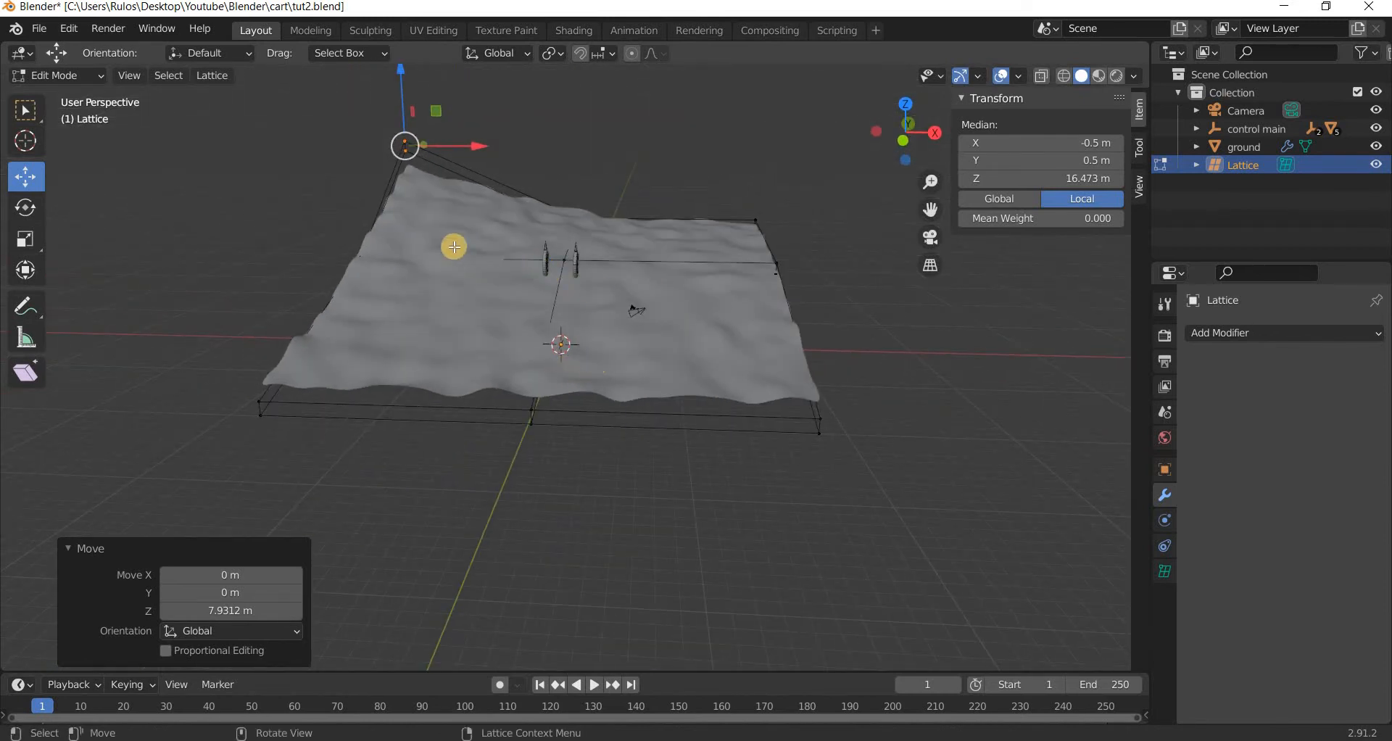
Raise the lattice's middle points on the negative X side about 2.56 m along Z.
left_click(357, 218, "shift")
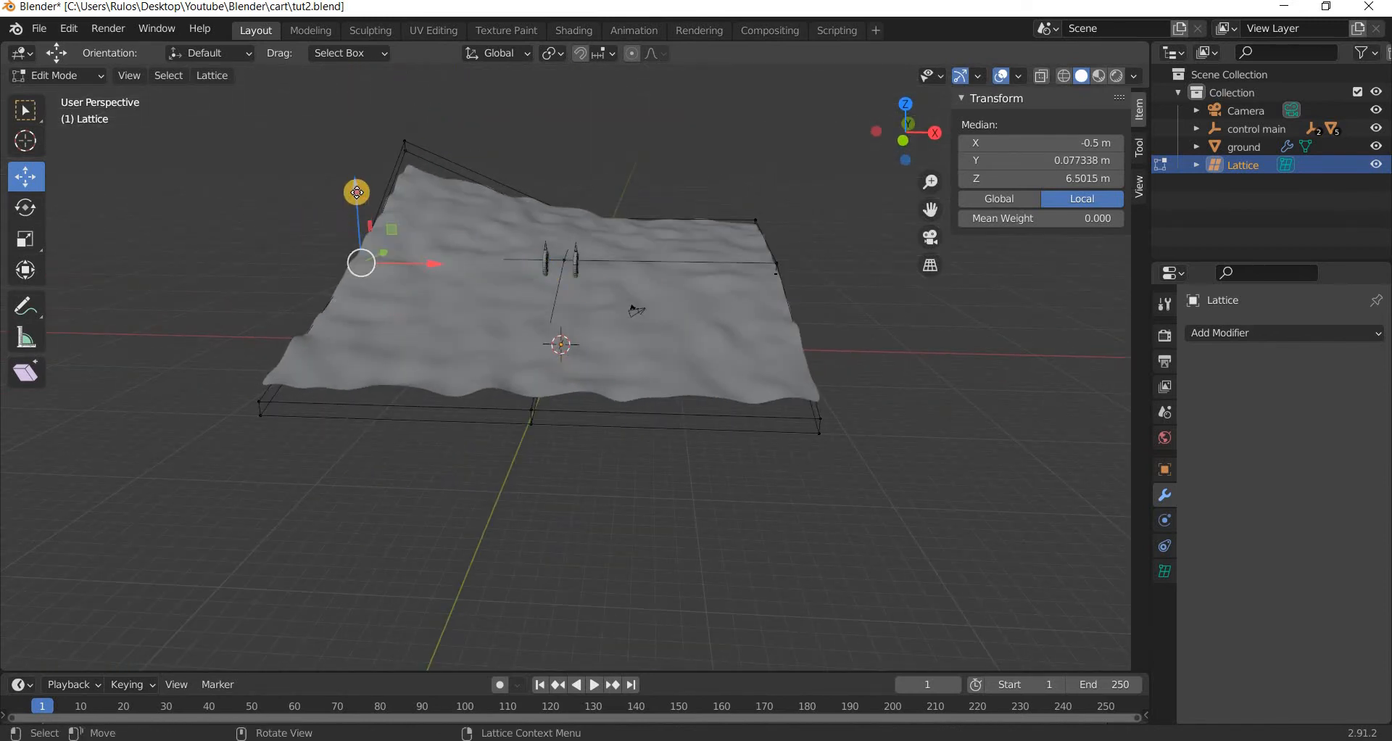
left_click_drag(357, 192, 406, 210)
left_click_drag(634, 406, 635, 406)
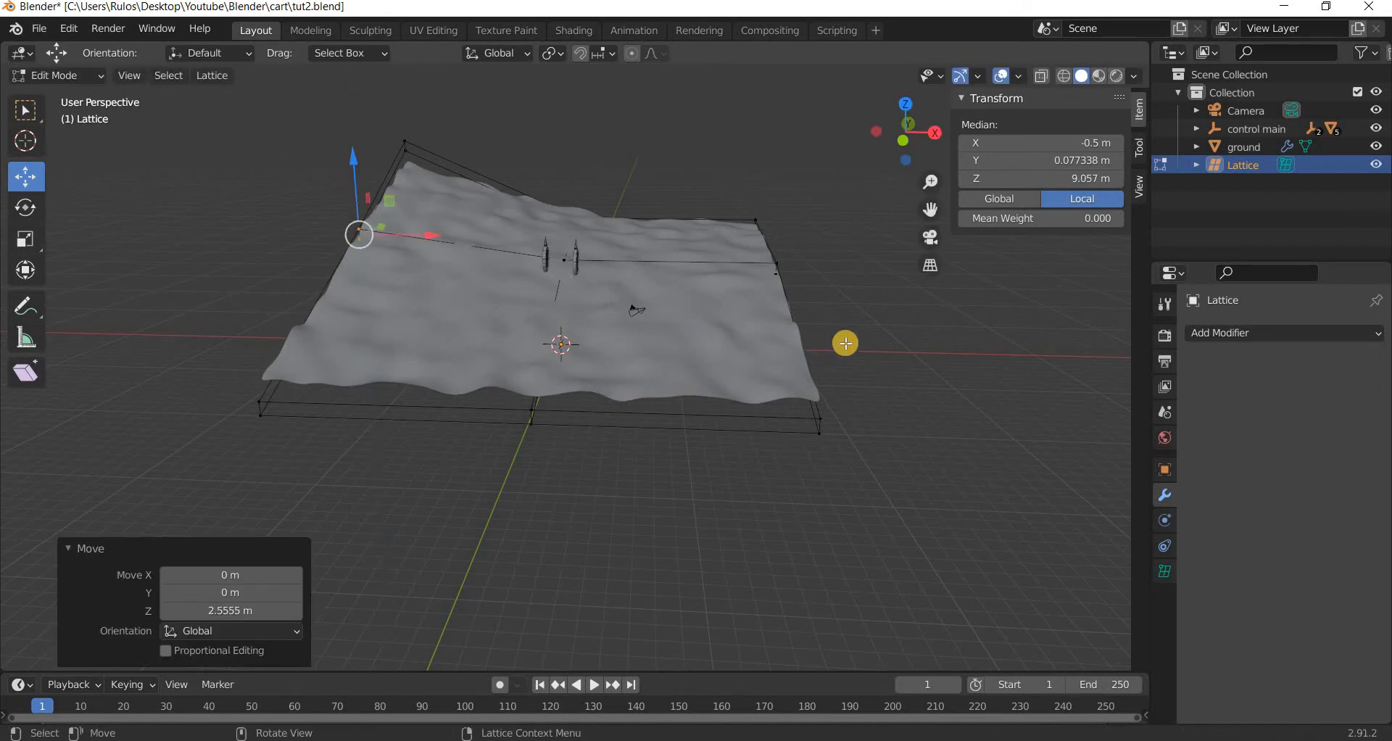
Raise the lattice's middle points on the positive X side along Z.
middle_click_drag(842, 341, 711, 392)
left_click(767, 286)
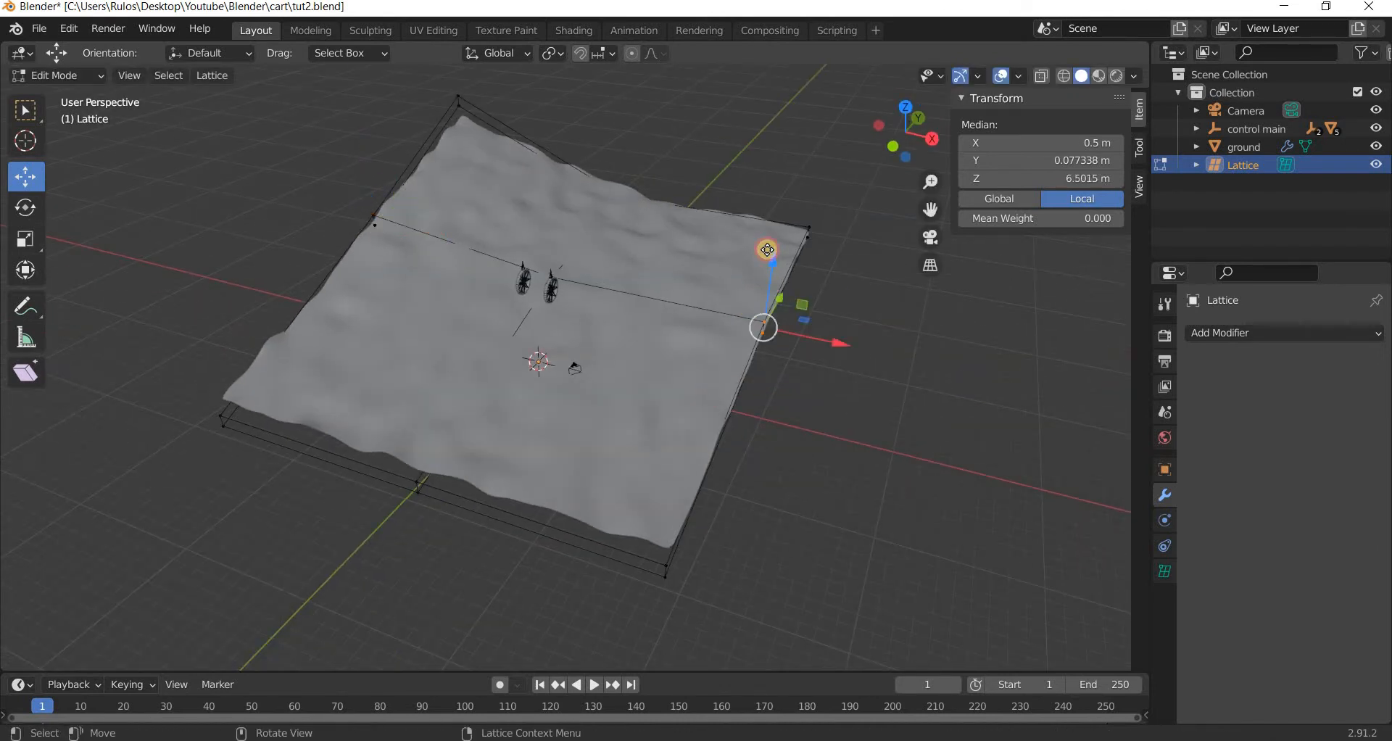
left_click_drag(767, 250, 547, 380)
Raise the lattice's center points at the positive Y end about 1.6 m along Z, and return to Object Mode.
middle_click_drag(485, 346, 708, 251)
left_click(719, 208)
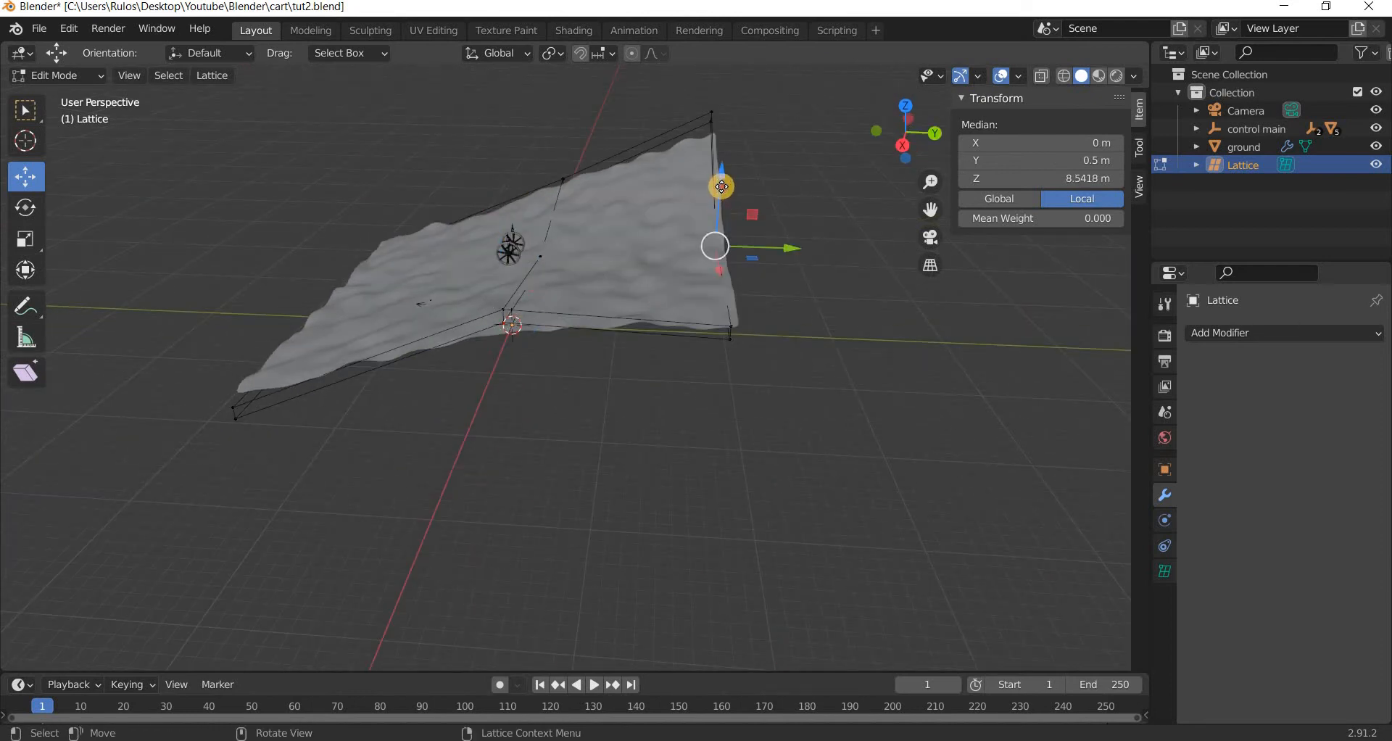
left_click_drag(722, 187, 575, 264)
middle_click_drag(575, 264, 733, 291)
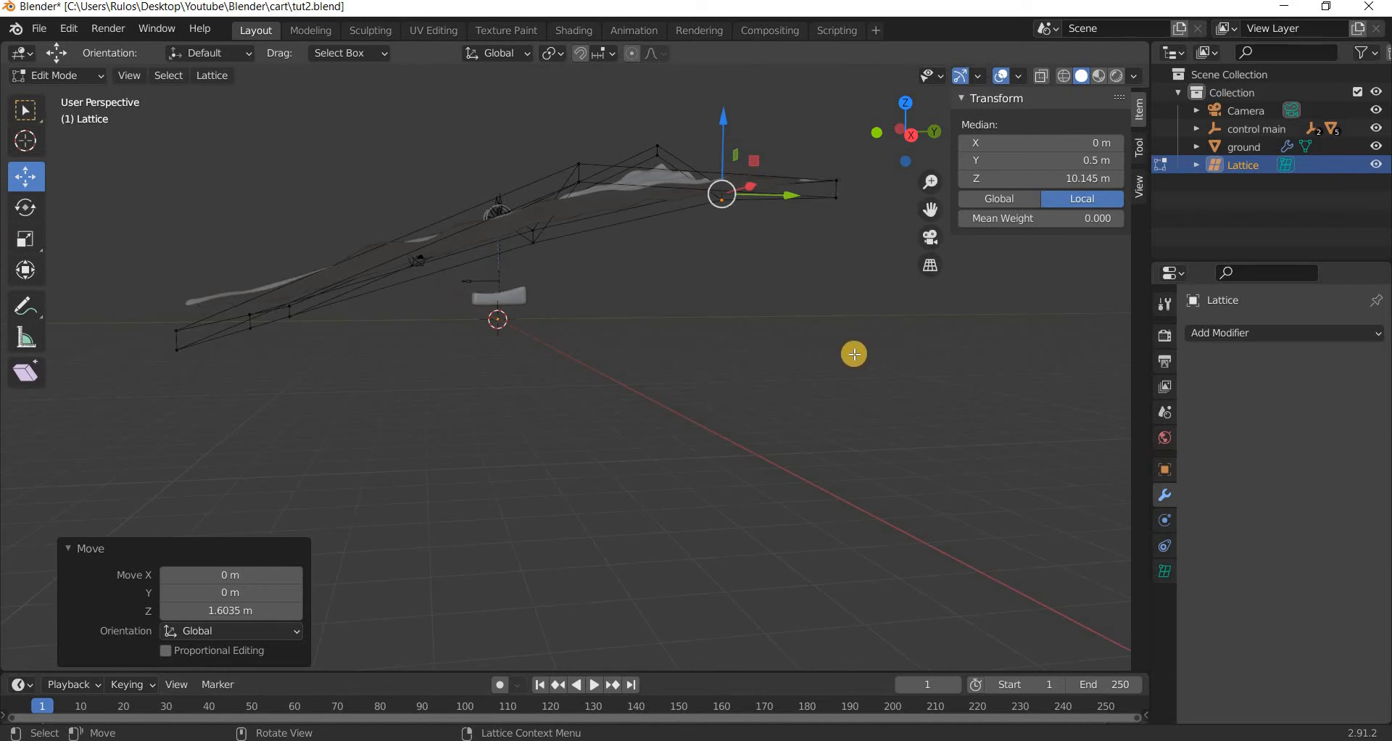
key("Tab")
left_click(661, 337)
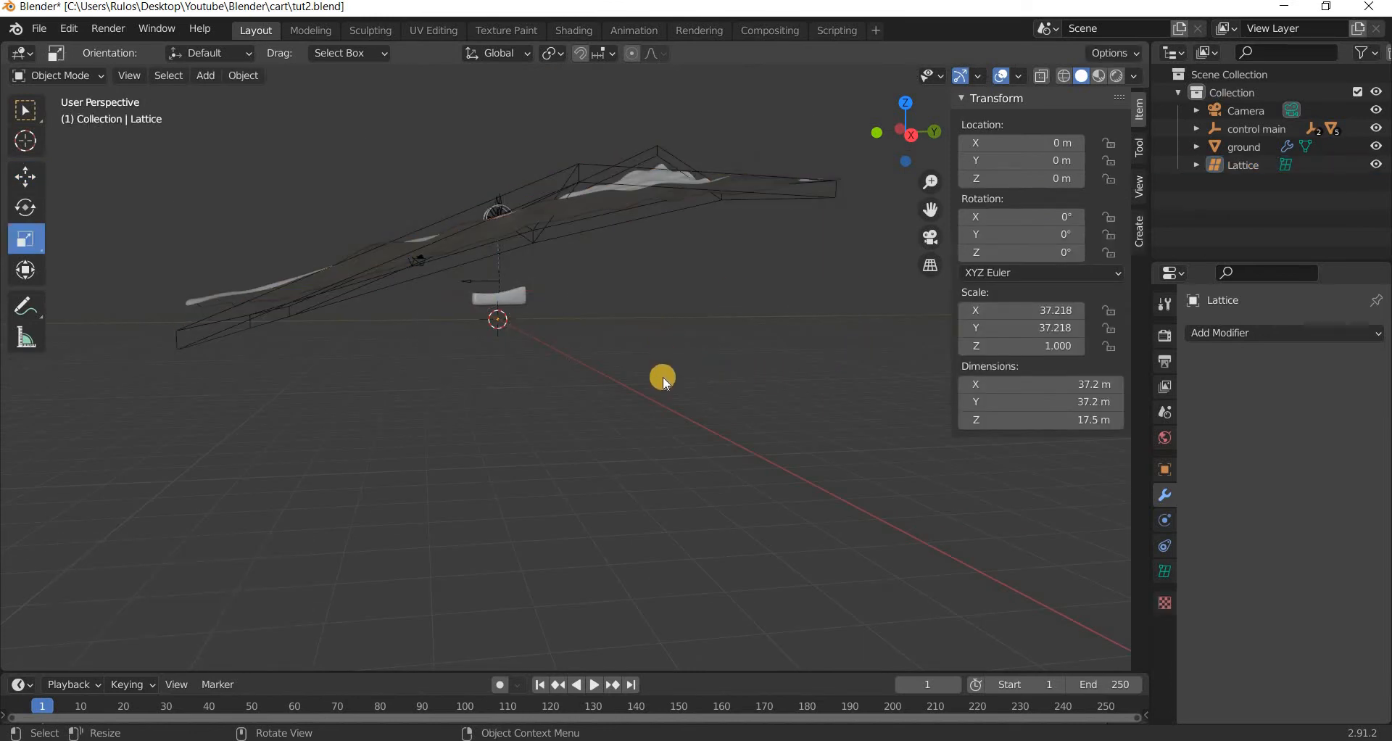
Raise the cart's main control empty about 6.35 m along Z so the cart sits above the slope.
middle_click_drag(663, 376, 471, 281)
left_click(496, 335)
middle_click_drag(485, 373, 36, 179)
left_click(29, 179)
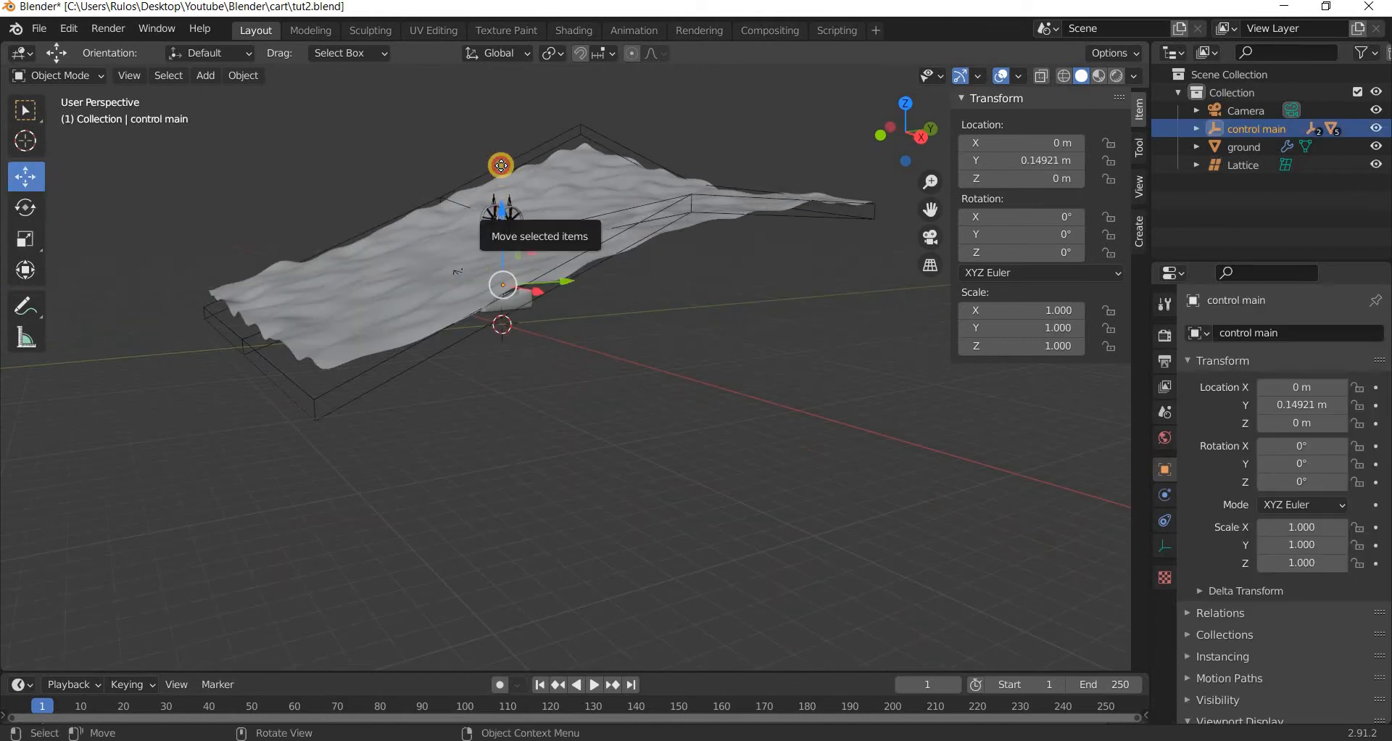
left_click_drag(497, 159, 522, 133)
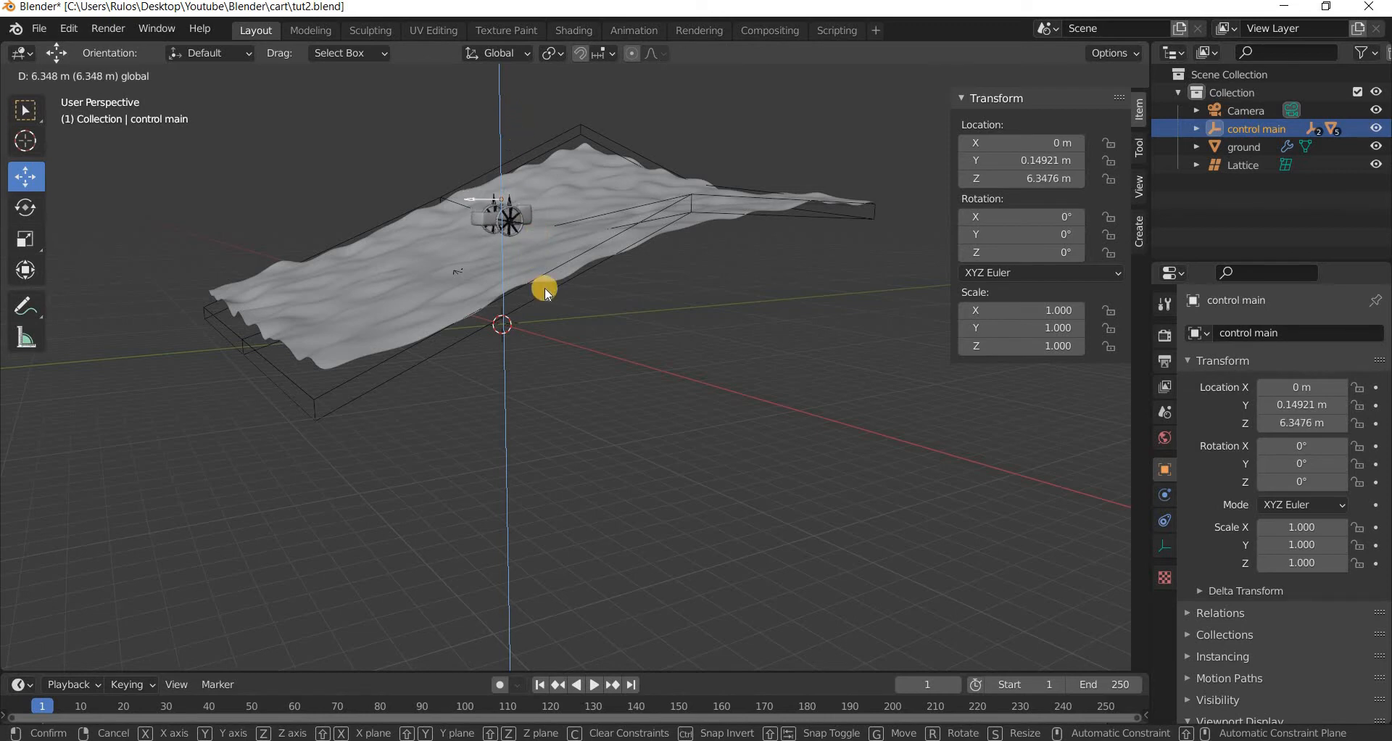
middle_click_drag(545, 289, 554, 650)
scroll(615, 365, "up", 4)
scroll(536, 380, "down", 4)
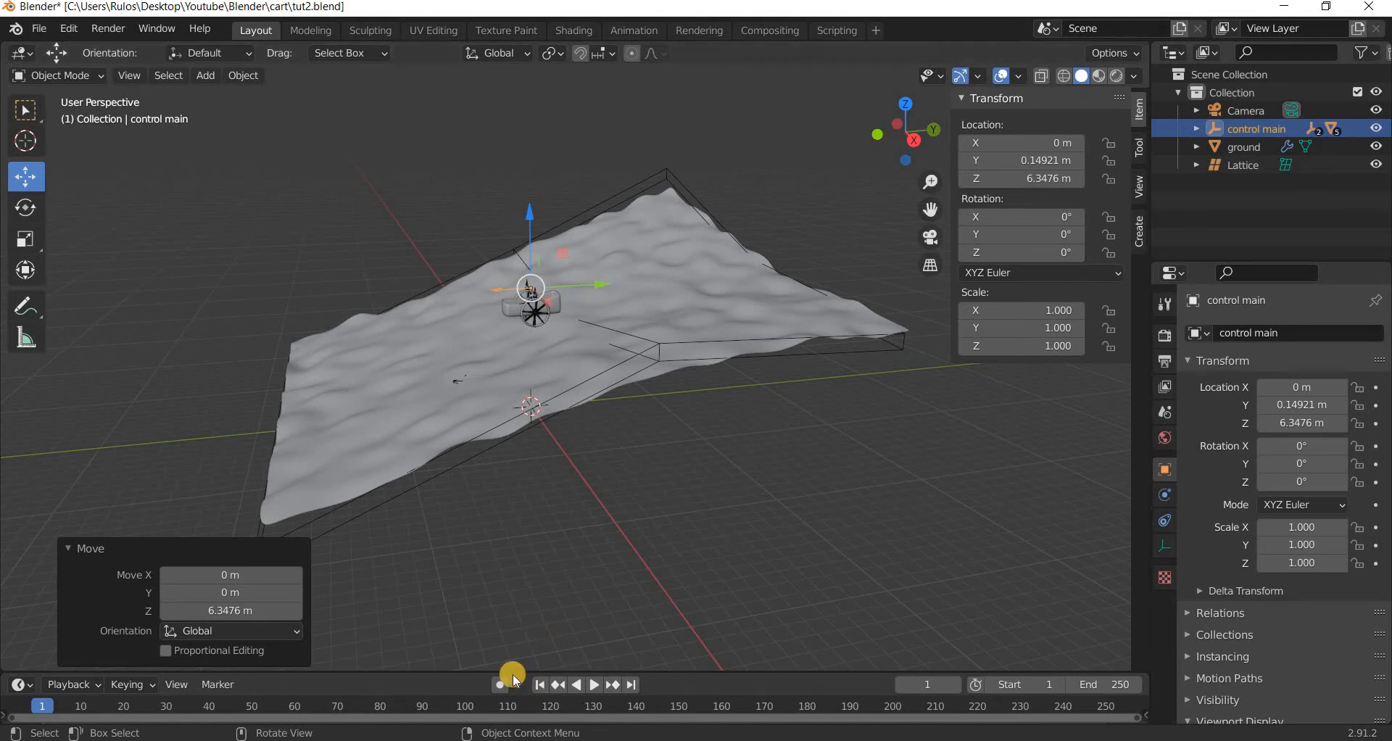
Enlarge the timeline, set the animation's end frame to 120, and fit the frame range in it.
left_click_drag(516, 659, 541, 600)
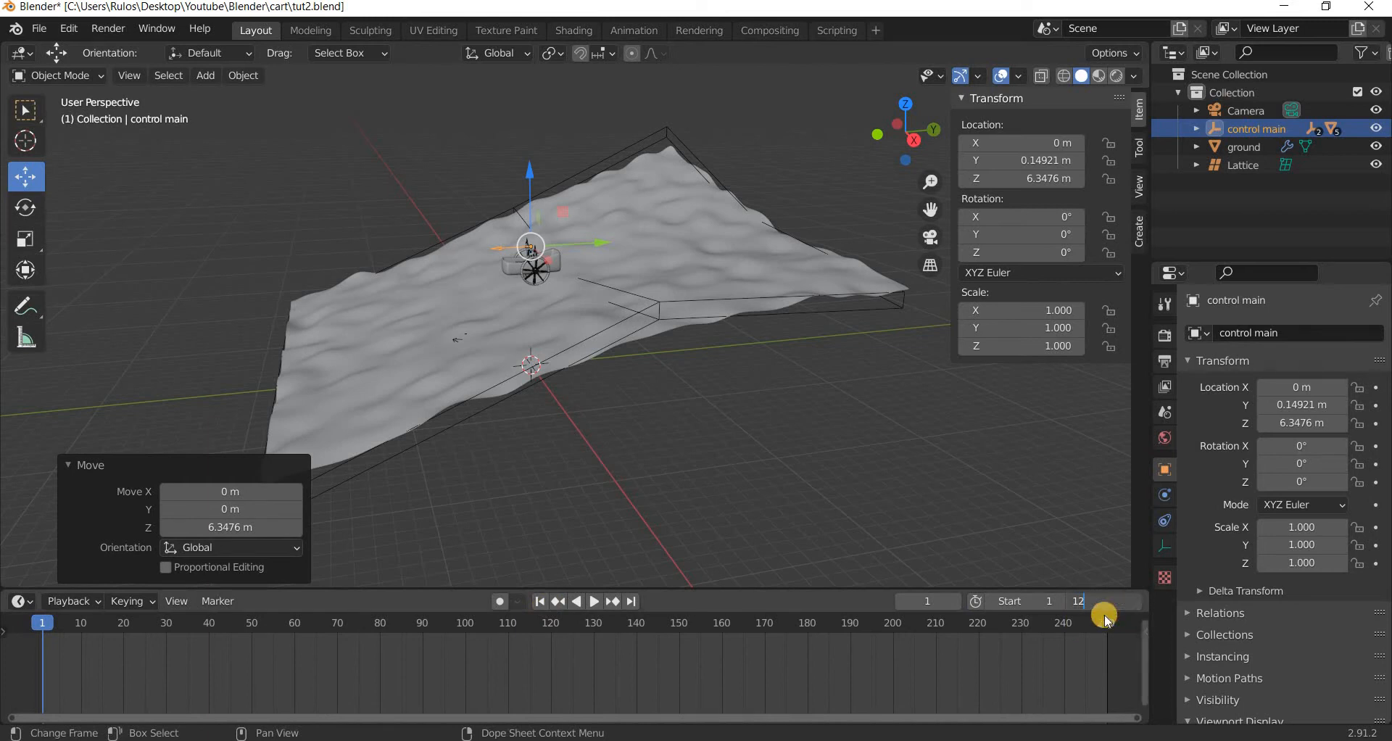
type("0")
key("Return")
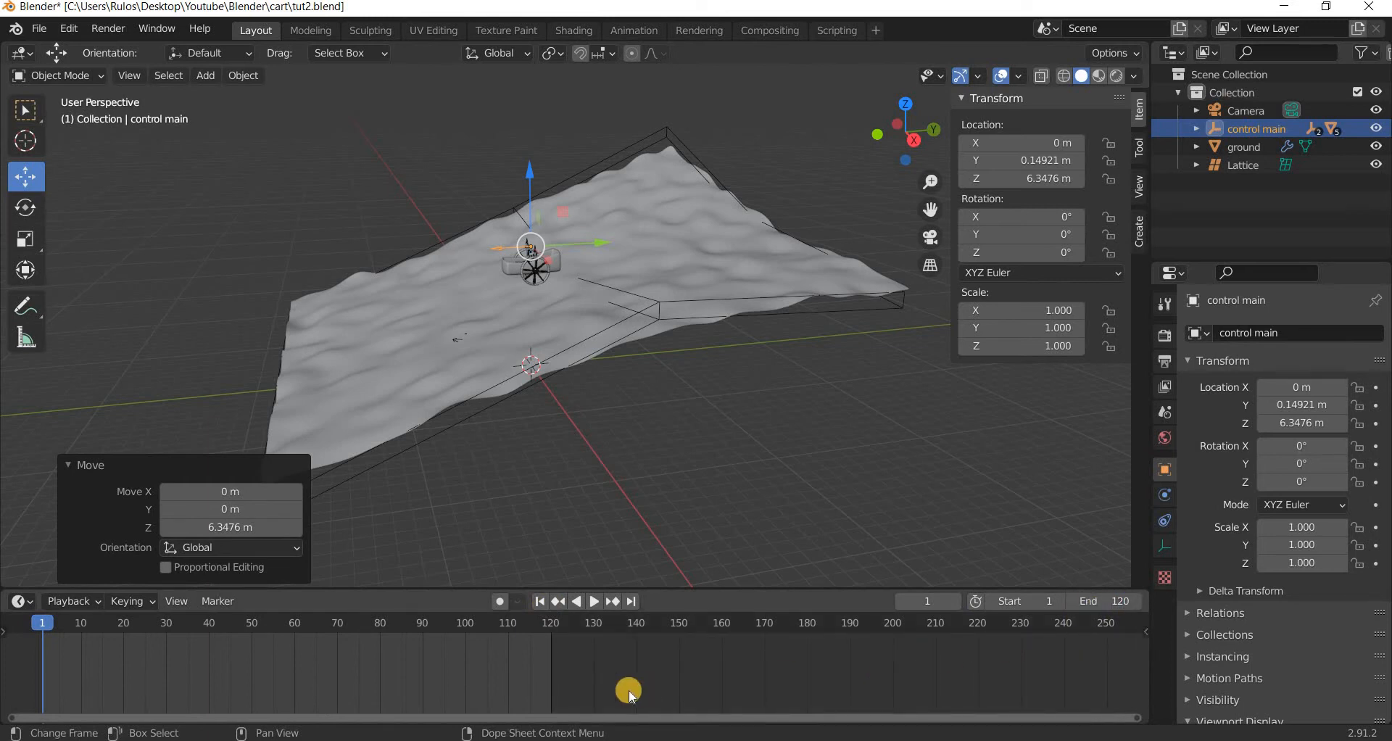
scroll(343, 672, "up", 2)
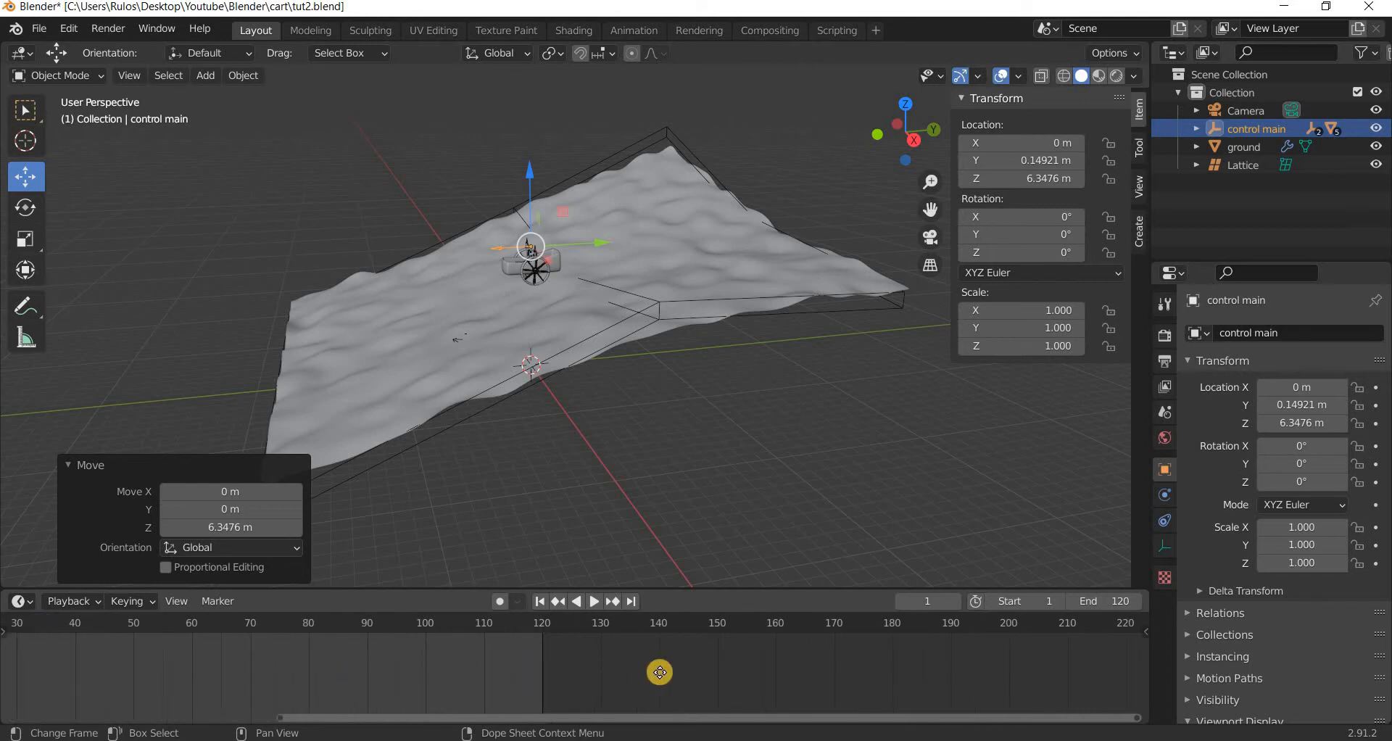
middle_click_drag(431, 672, 529, 673)
scroll(575, 660, "up", 3)
middle_click_drag(406, 663, 546, 654)
scroll(521, 664, "up", 2)
Move the cart's main control about 15.86 m along Y and about 3.81 m up along Z to the slope's crest.
middle_click_drag(547, 371, 596, 242)
key("g")
key("y")
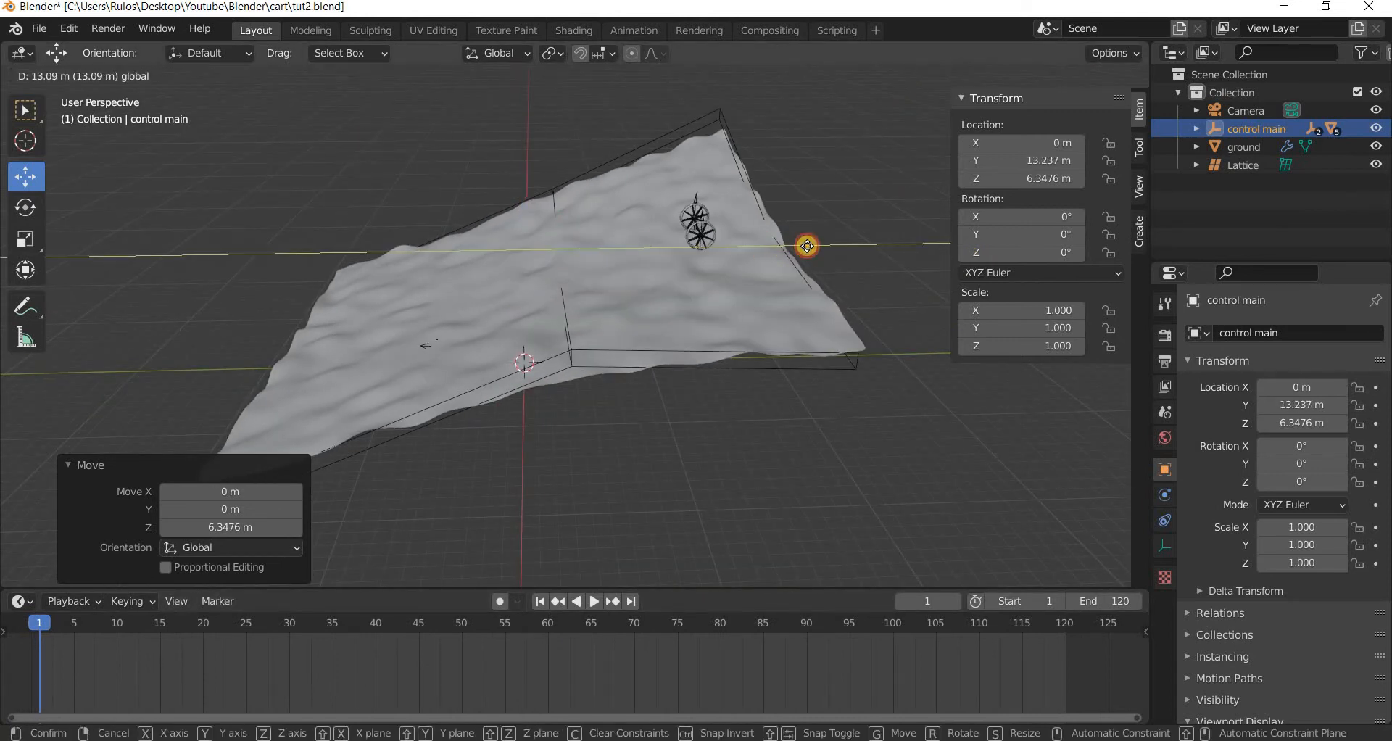
left_click(744, 194)
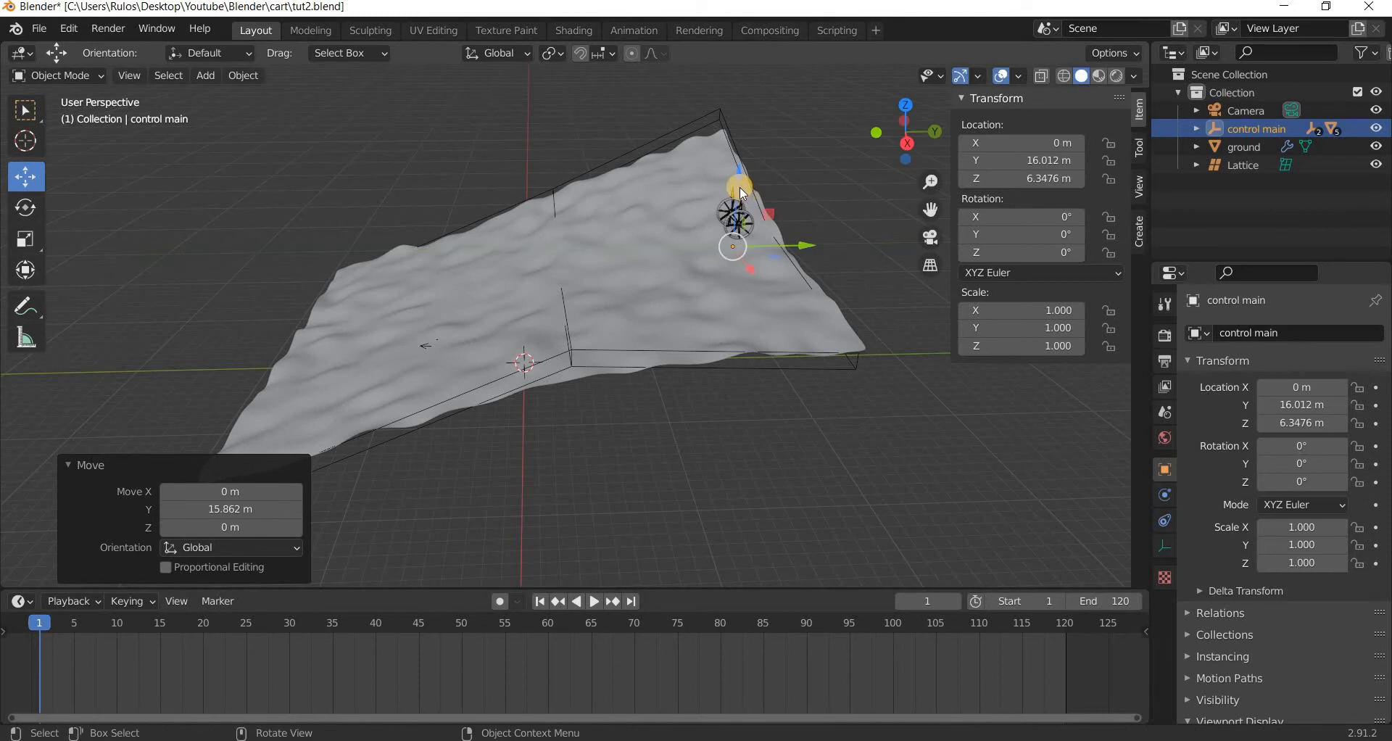
key("g")
key("z")
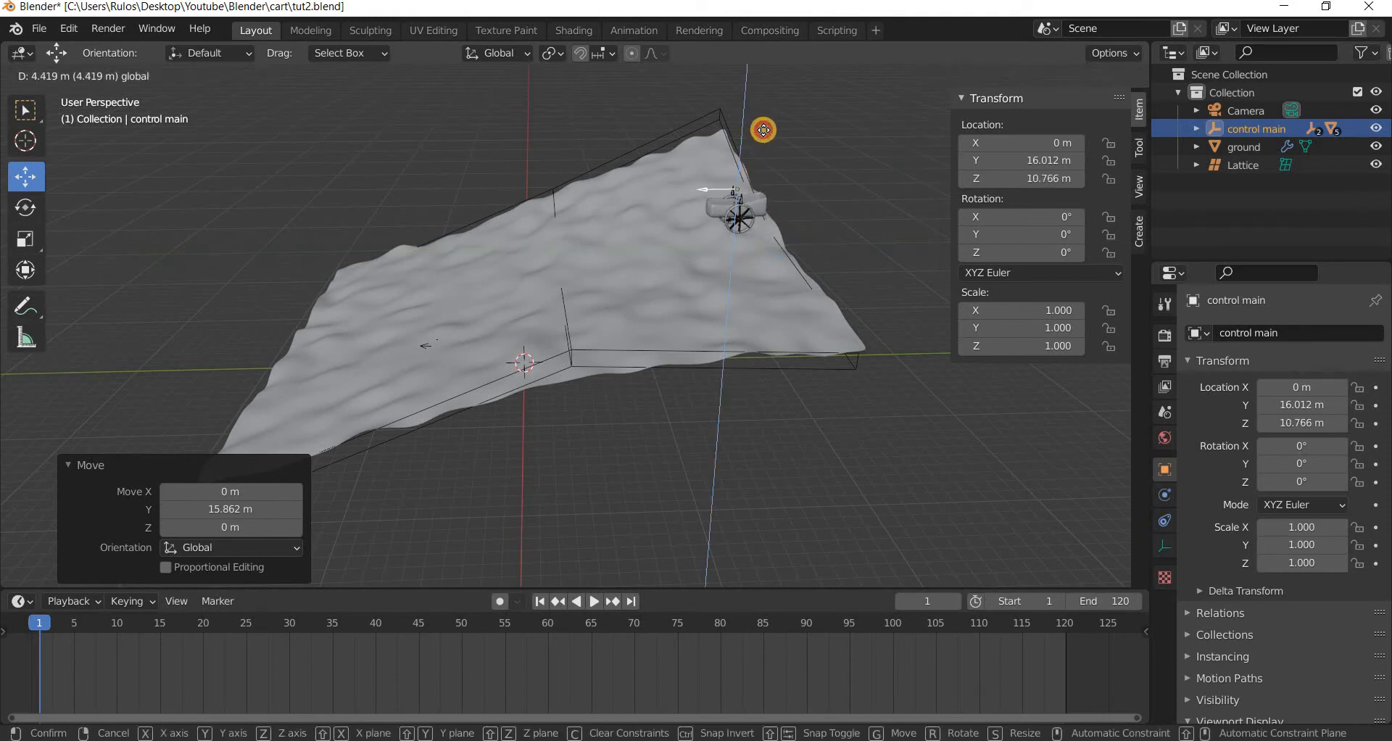
left_click(729, 263)
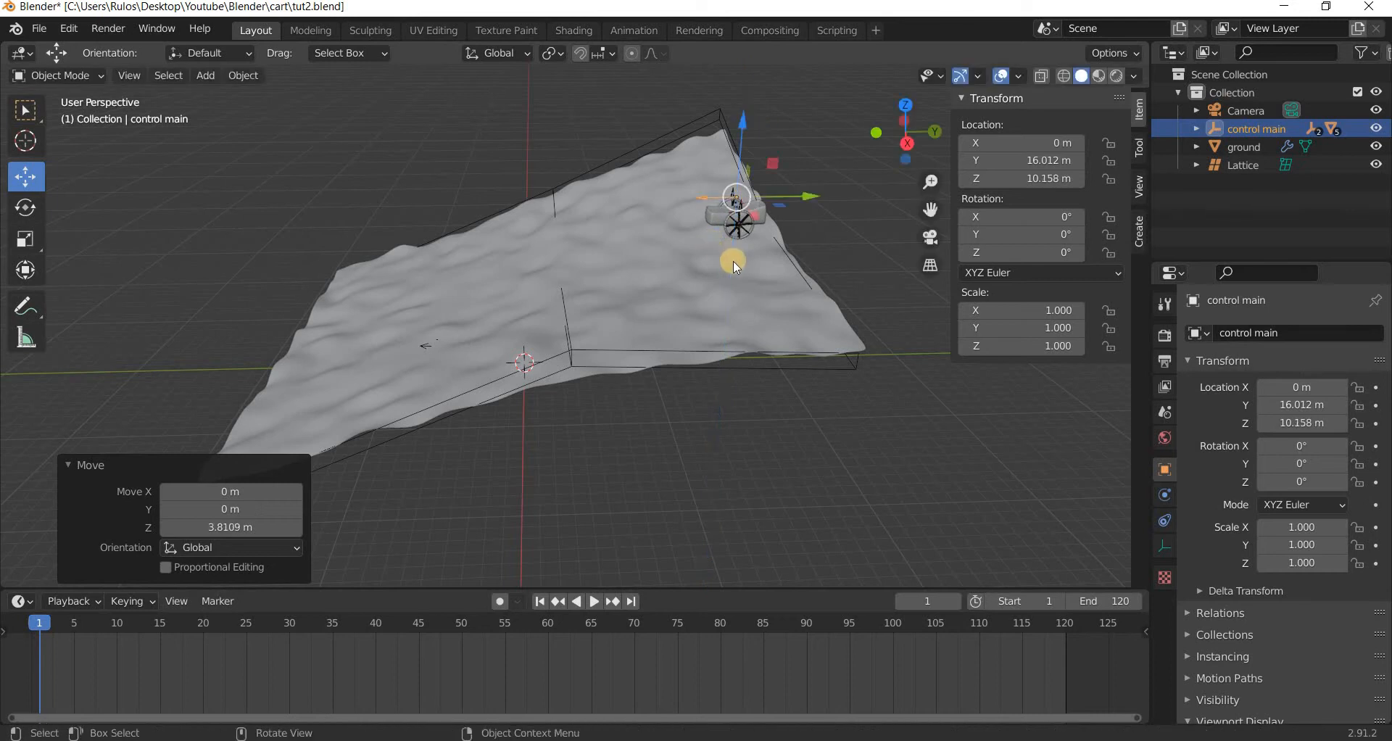
Shift the cart's main control about 4.4 m along X across the crest.
scroll(734, 254, "up", 5)
middle_click_drag(863, 196, 653, 382, "shift")
scroll(726, 339, "up", 2)
middle_click_drag(548, 324, 511, 264, "shift")
scroll(575, 392, "down", 3)
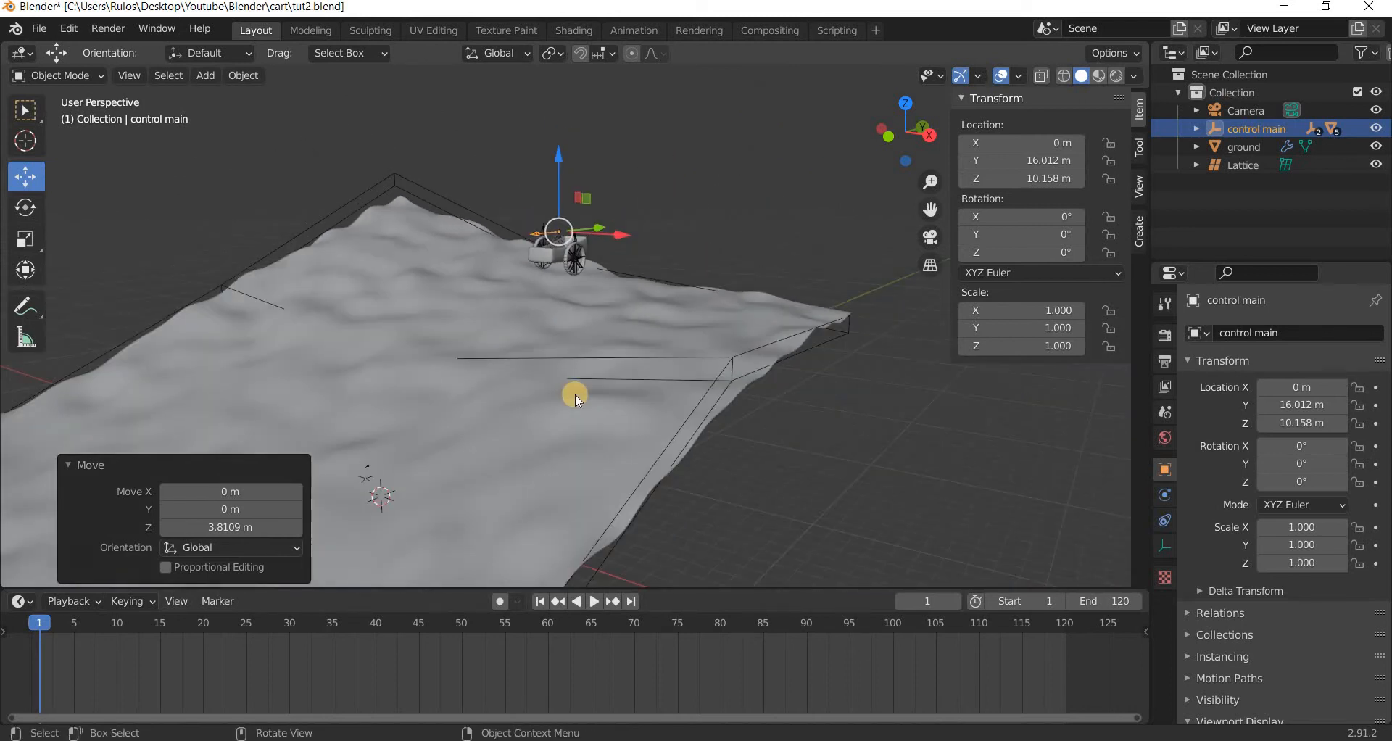
middle_click_drag(566, 388, 659, 285, "shift")
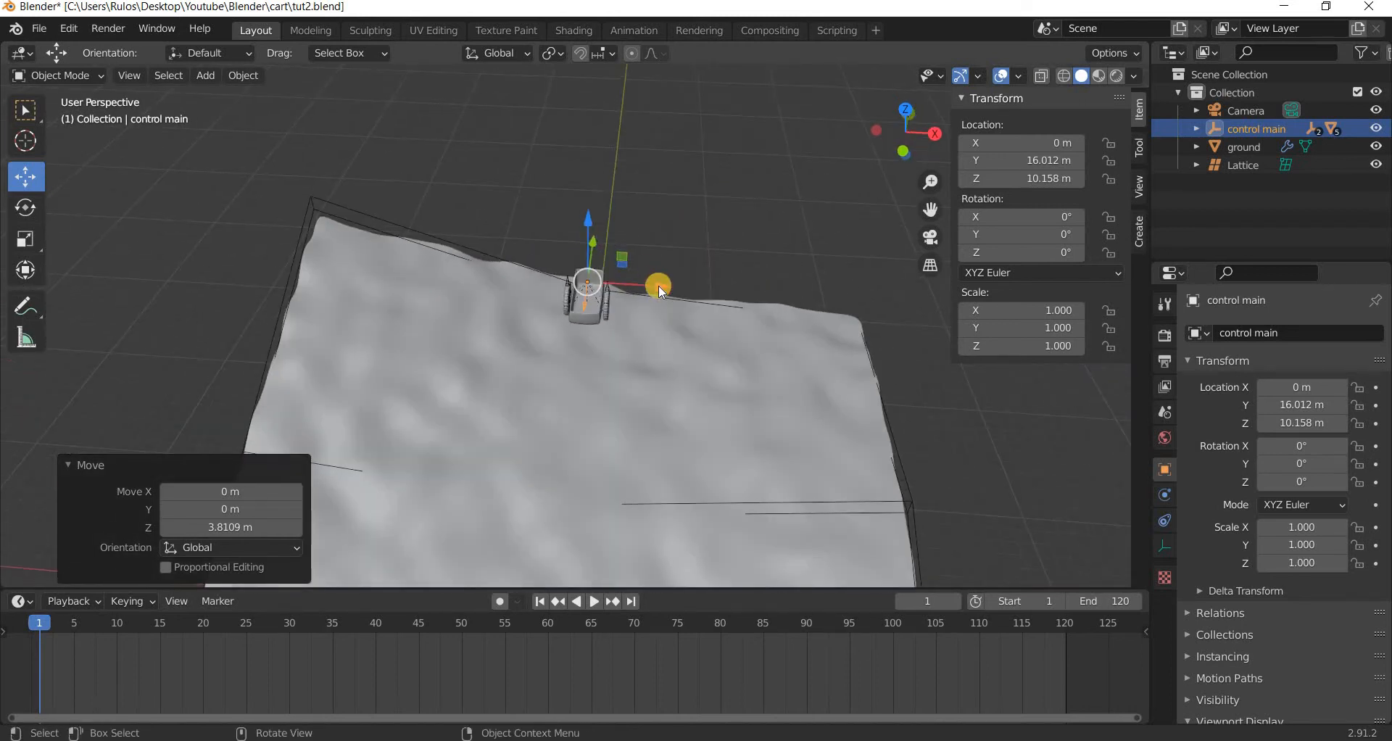
mouse_move(714, 294)
left_mouse_down()
mouse_move(738, 300)
mouse_move(724, 313)
left_mouse_up()
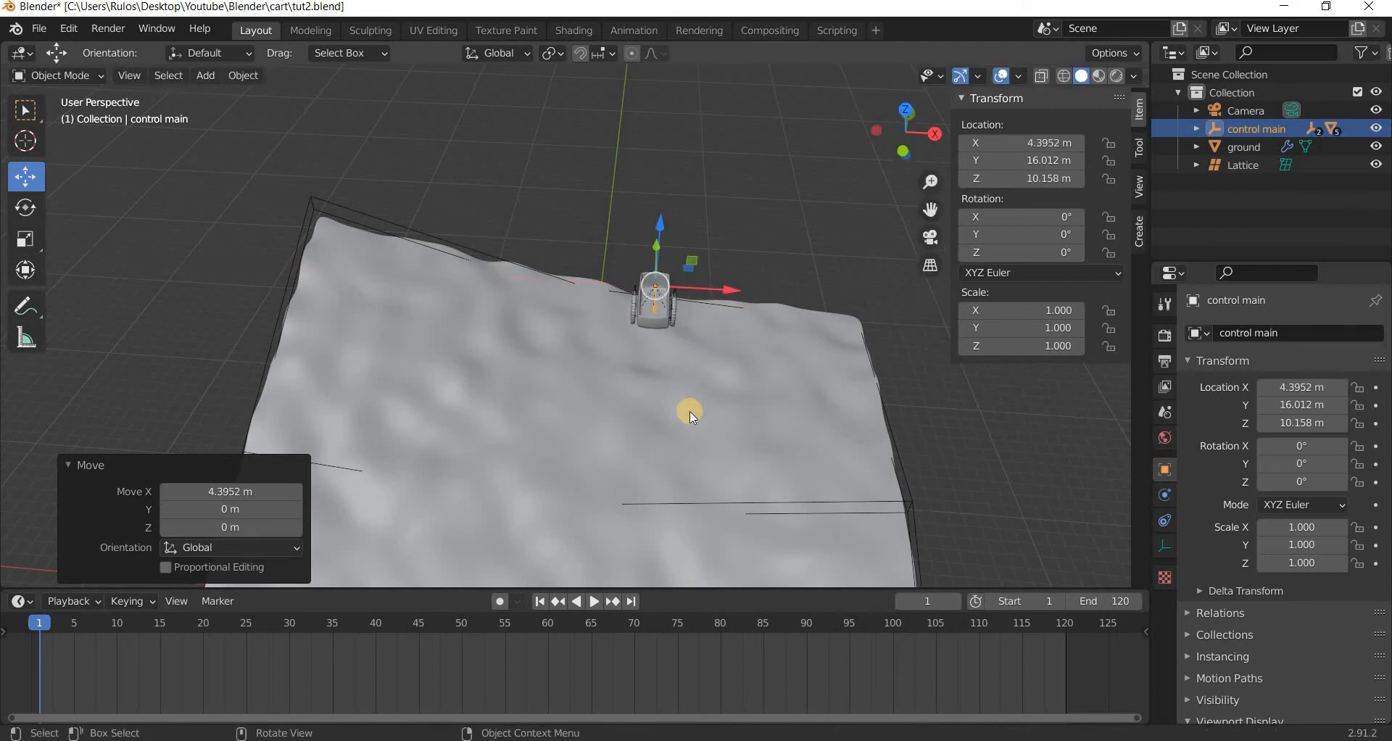
Lock the camera to the view and frame the slope from about X 9.86 m, Y -42.64 m, Z 18.45 m.
middle_click_drag(690, 407, 558, 249)
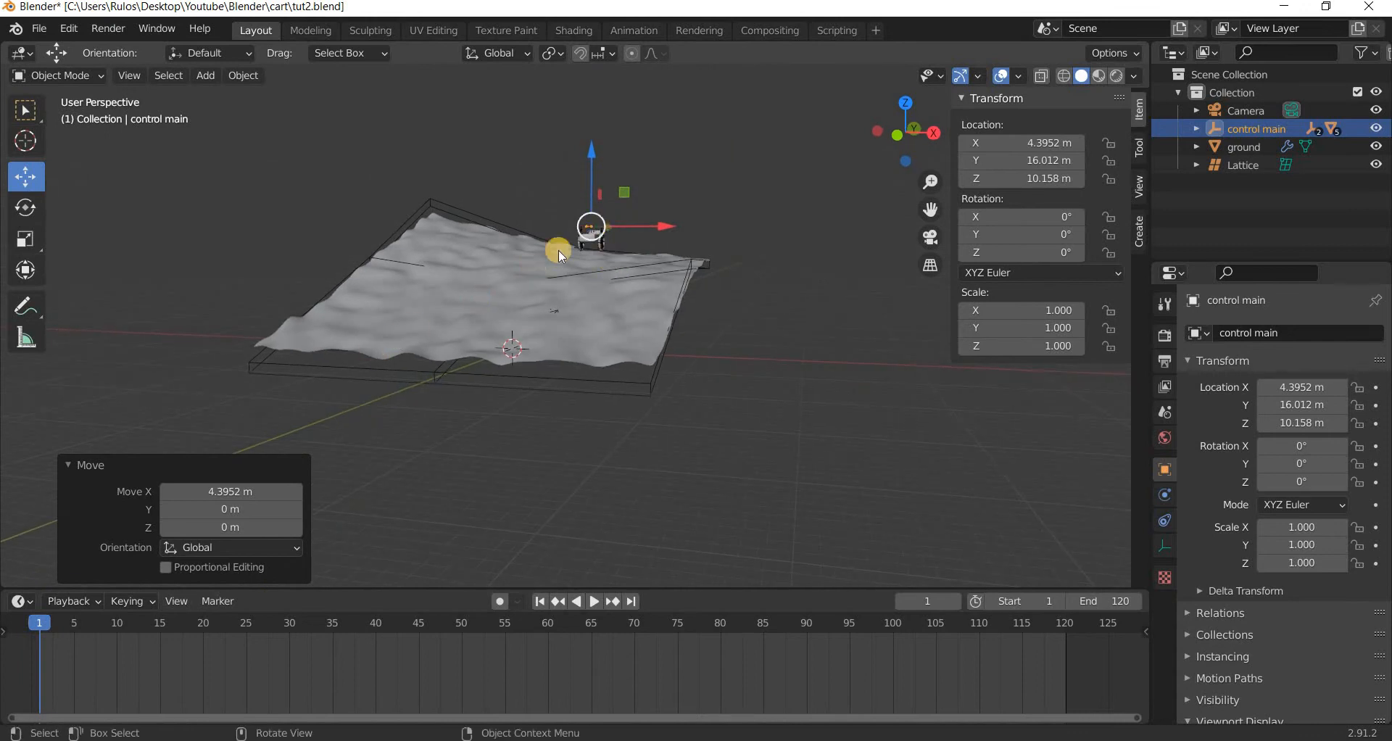
scroll(581, 404, "up", 4)
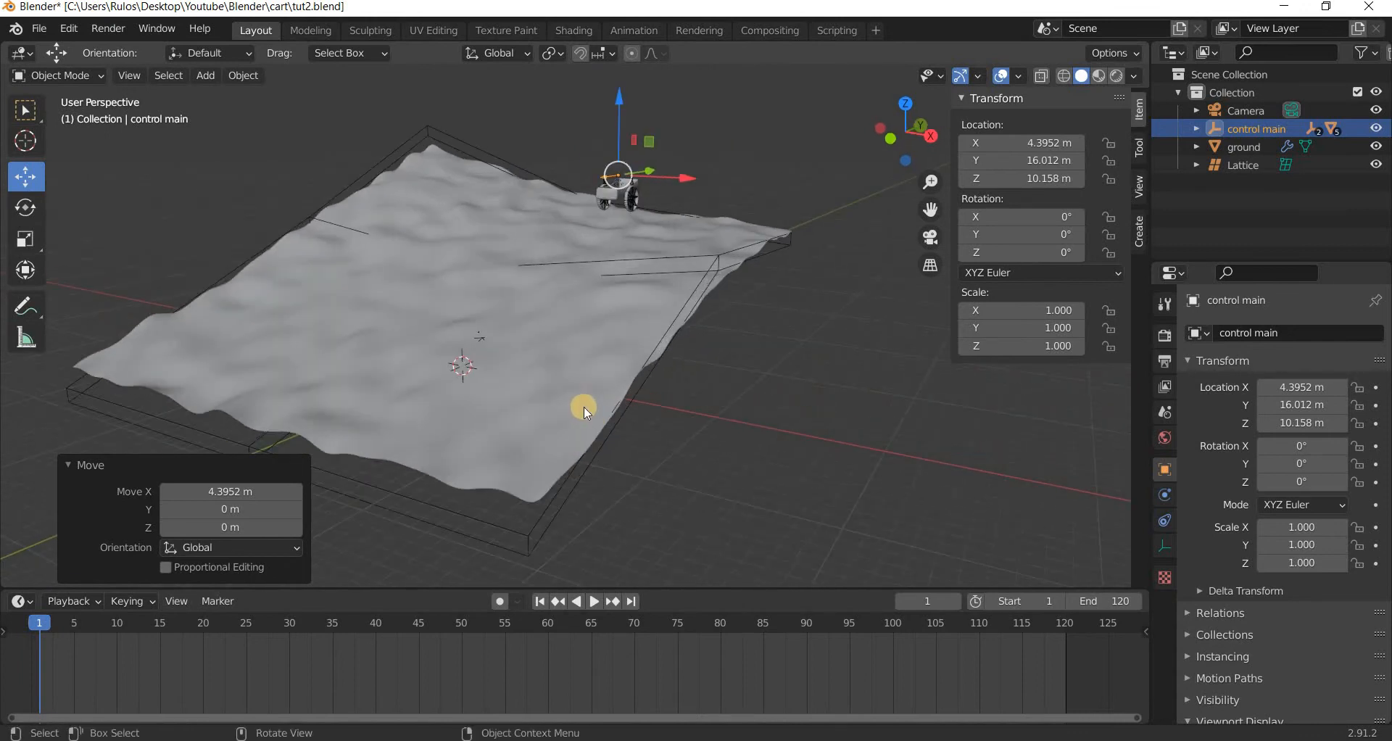
key("KP_0")
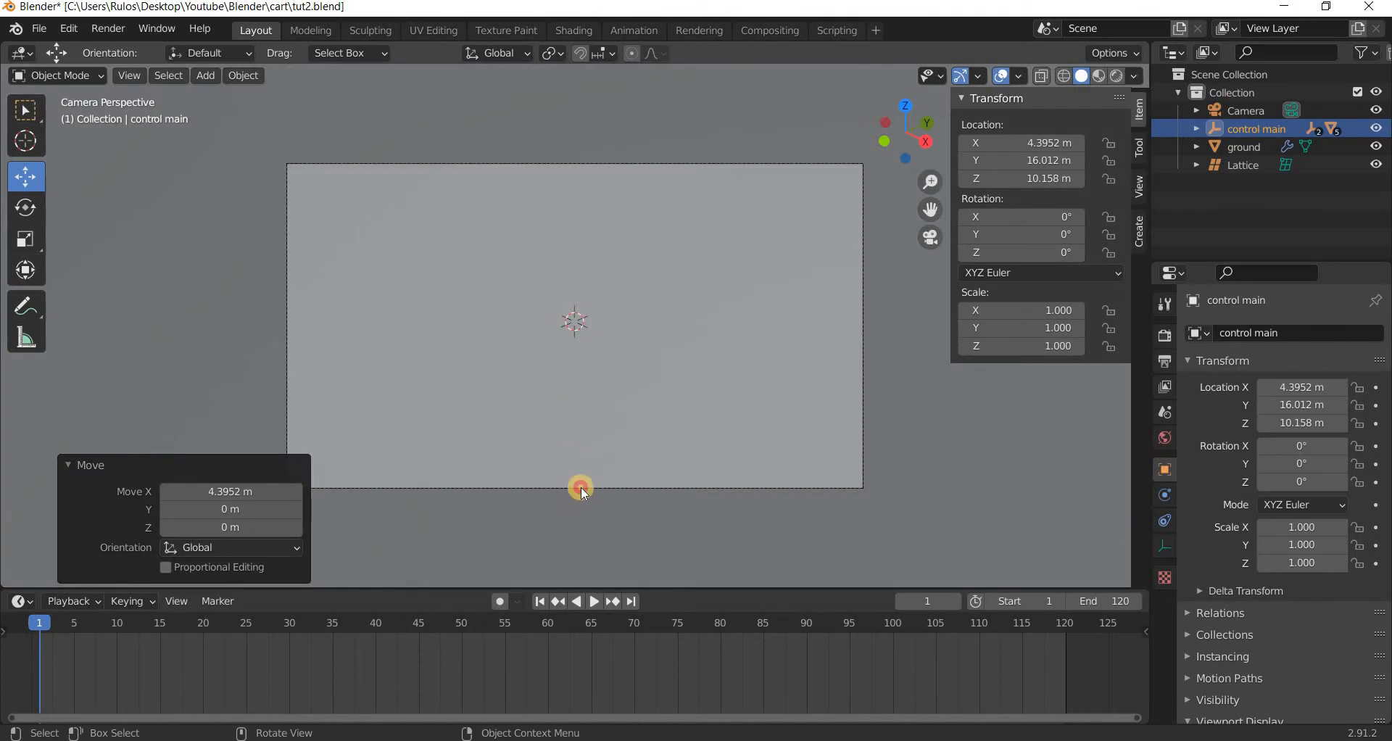
left_click(362, 484)
left_click(1139, 187)
left_click(1027, 319)
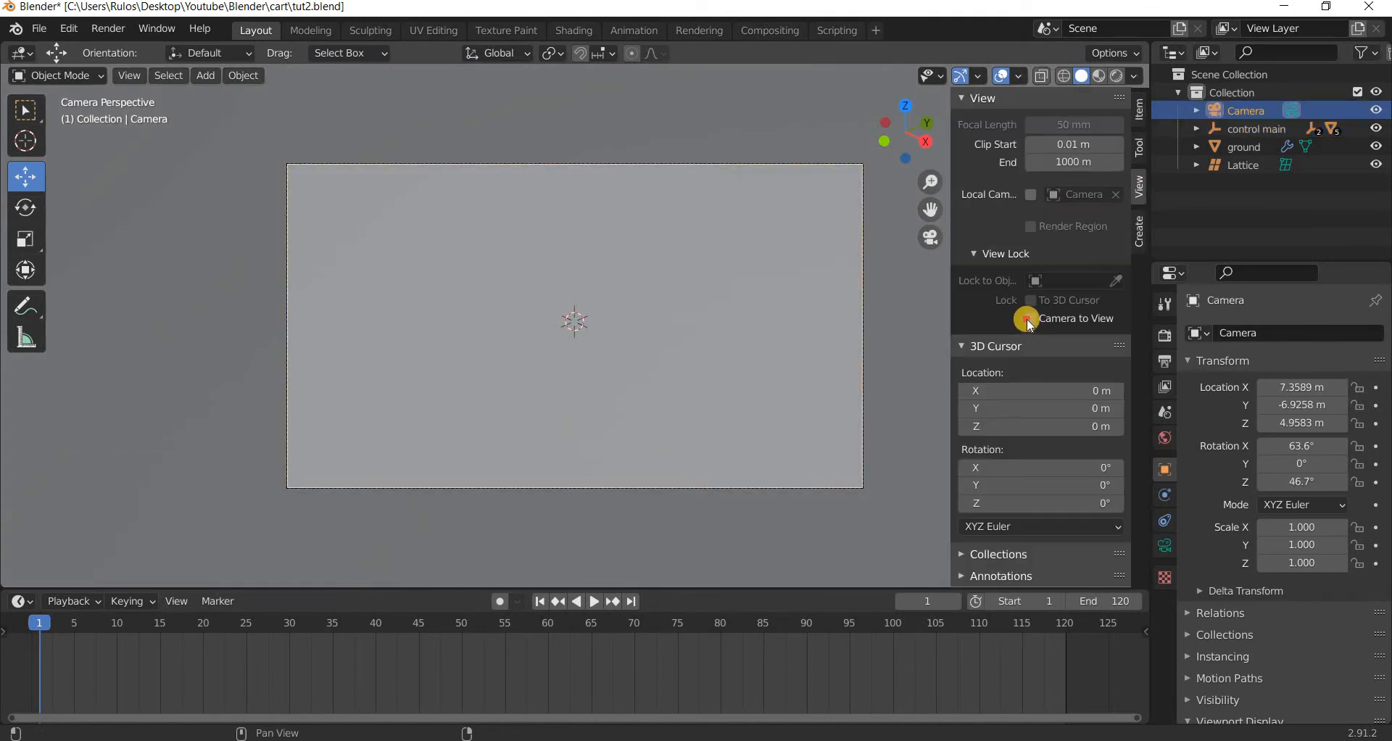
middle_click_drag(509, 351, 625, 354)
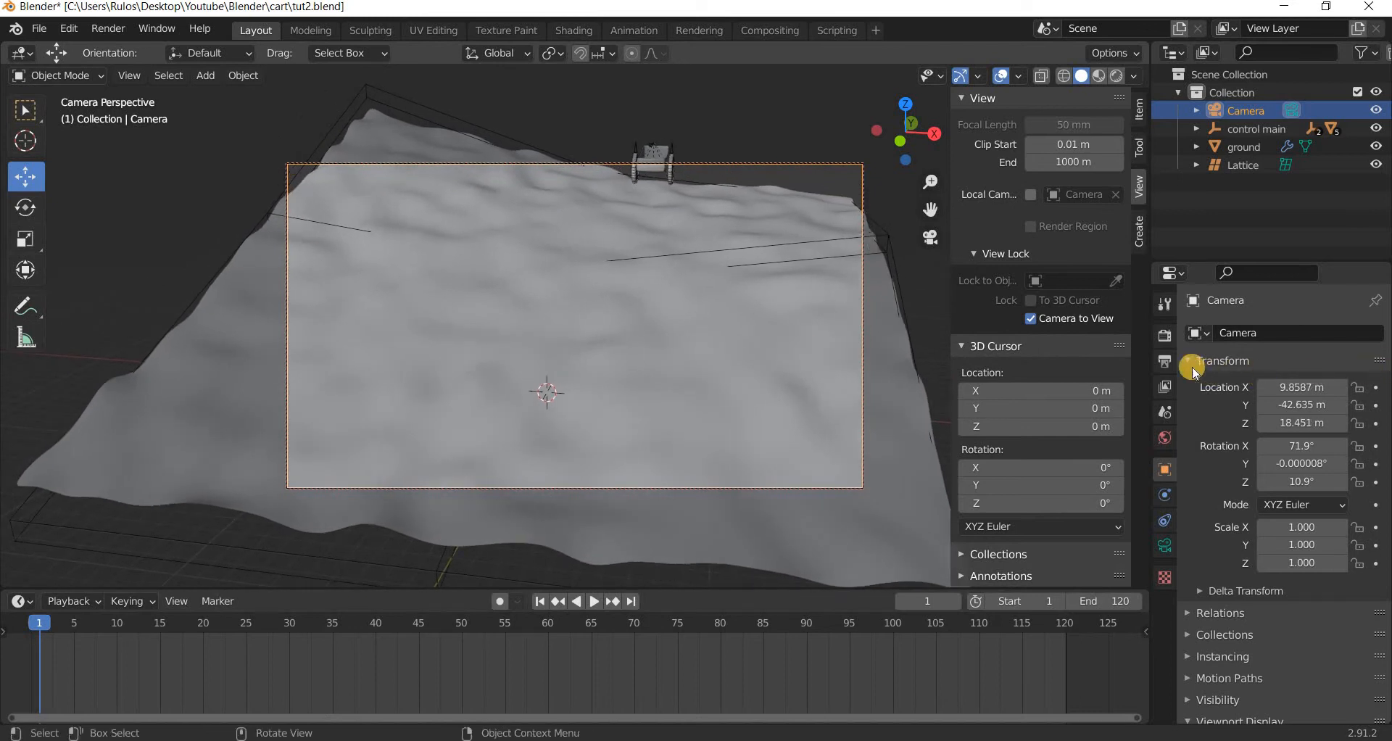
Set the render resolution to 1280 by 720 px.
left_click(1165, 361)
left_click(1327, 355)
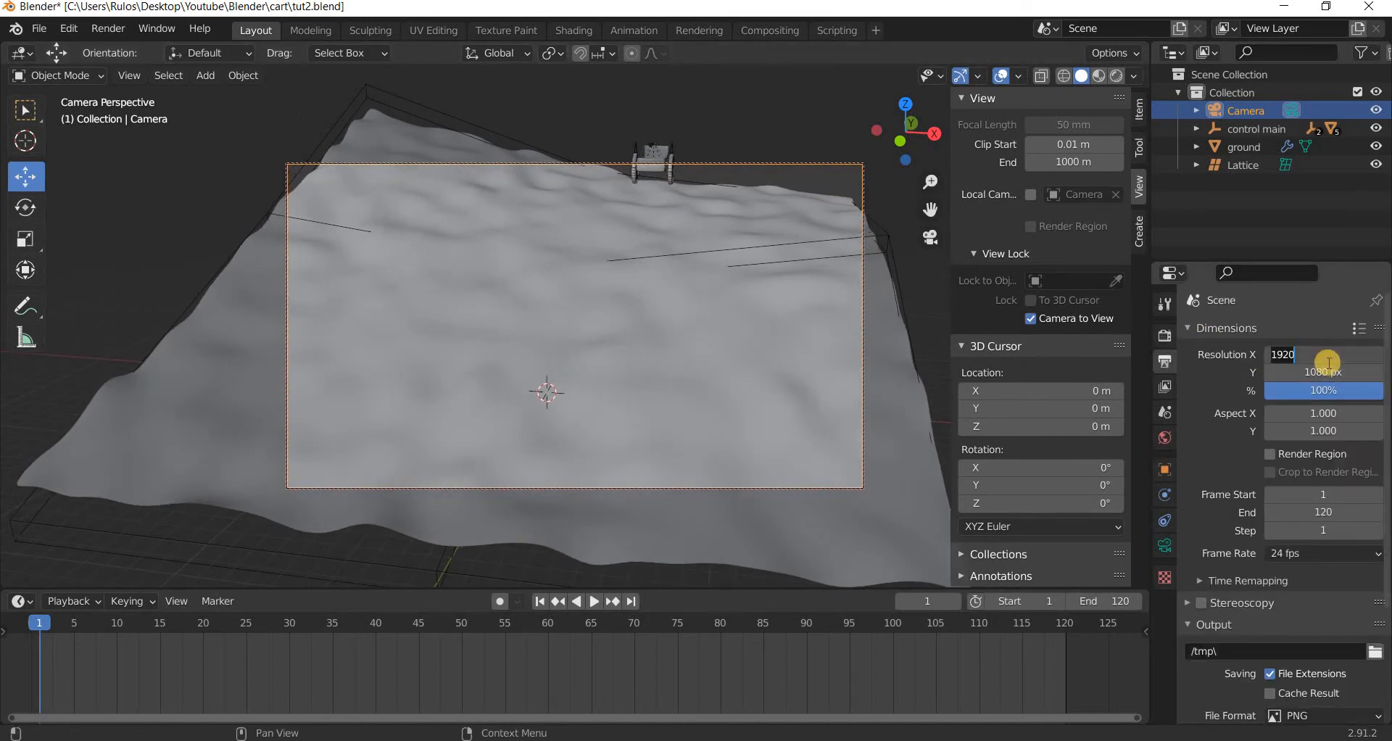
key("Return")
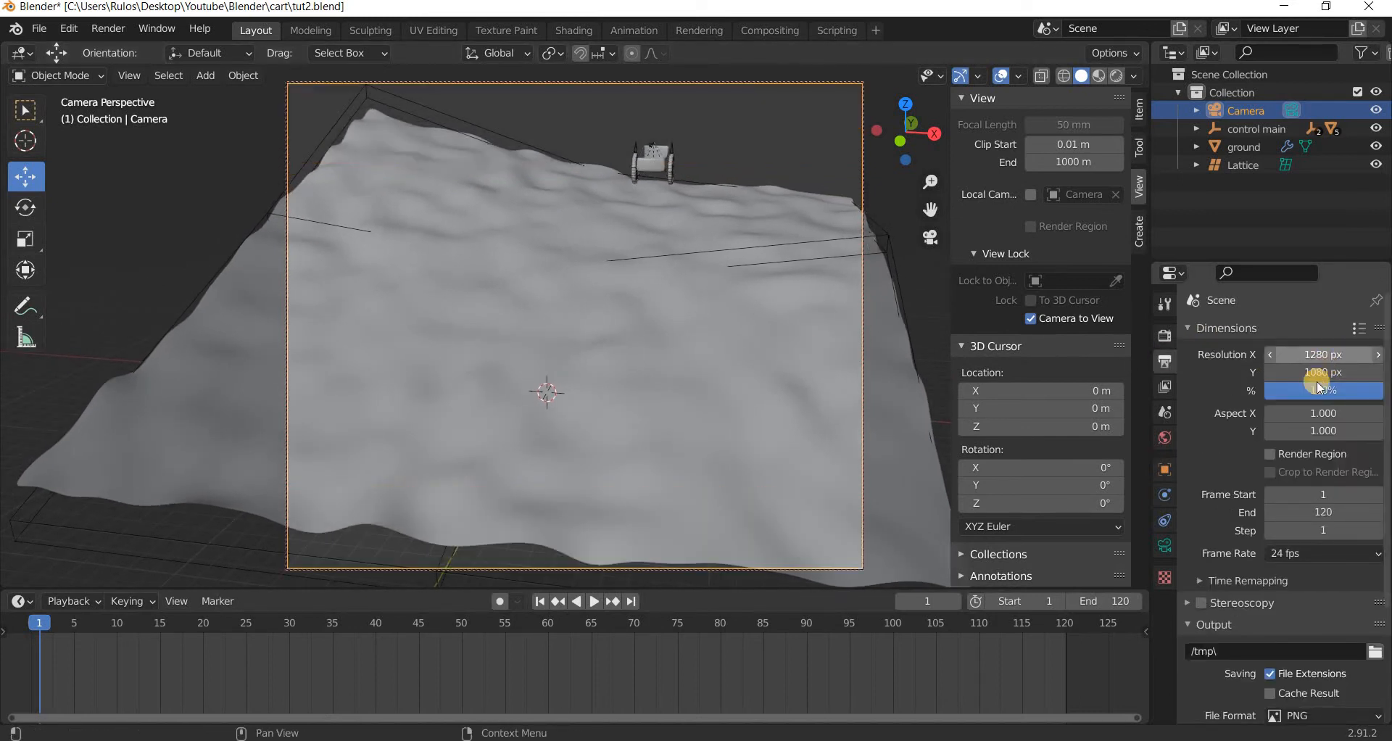
left_click(1319, 382)
key("Return")
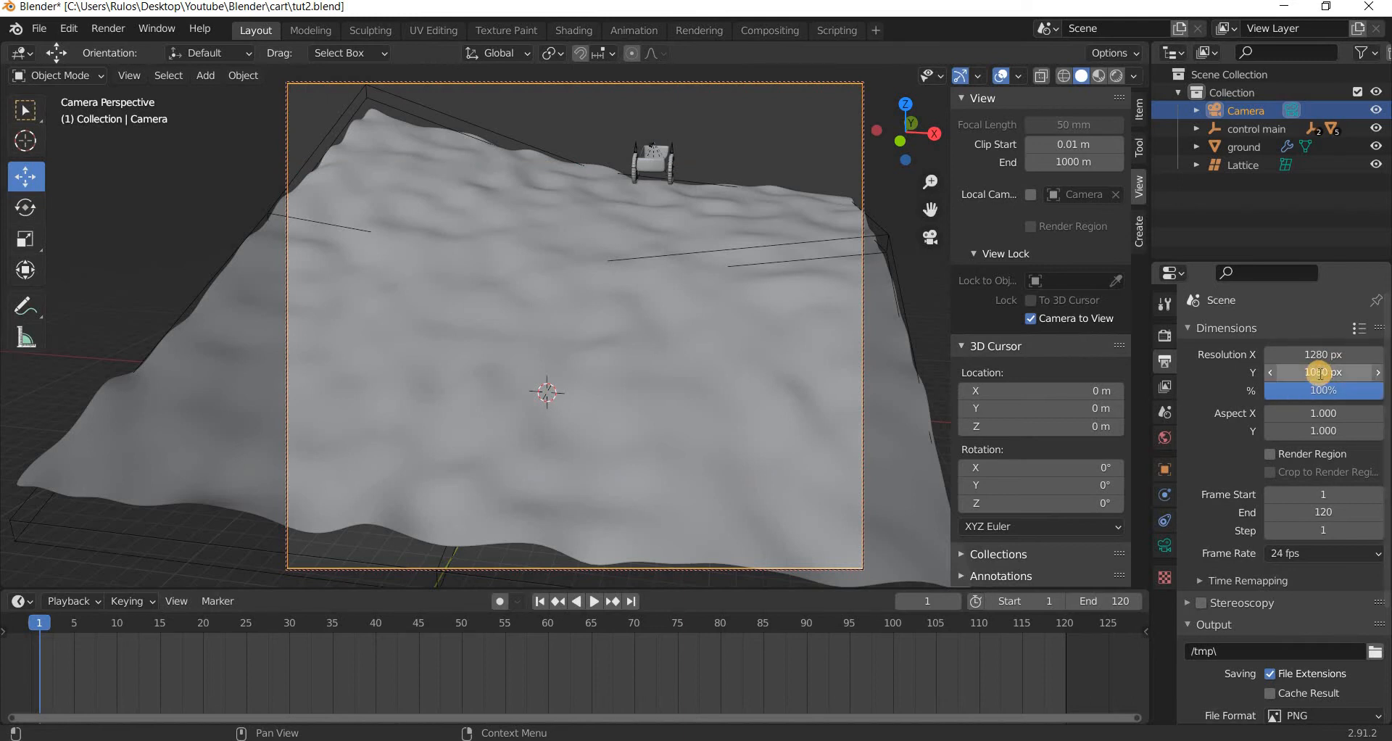
left_click(1318, 373)
type("720")
key("Return")
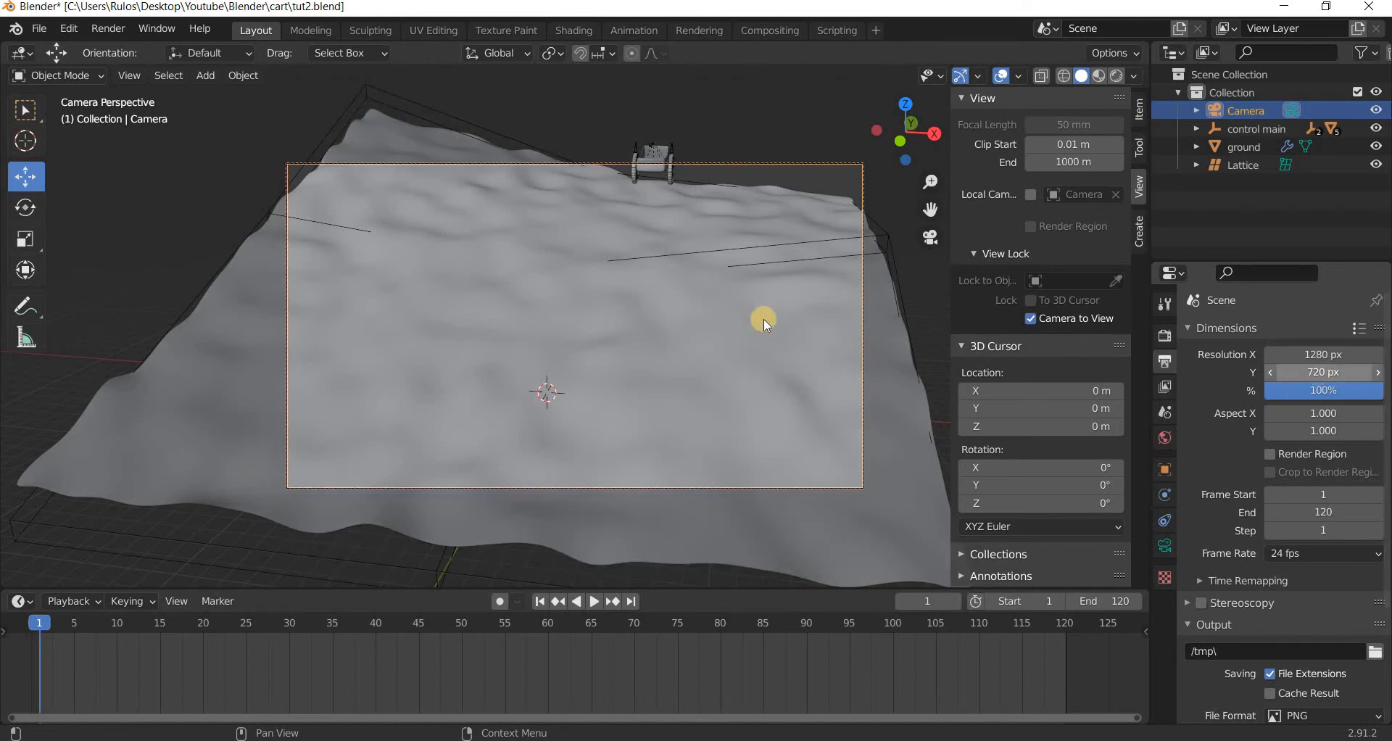
Reframe the camera closer and lower on the slope, and turn off Camera to View.
scroll(671, 363, "down", 2)
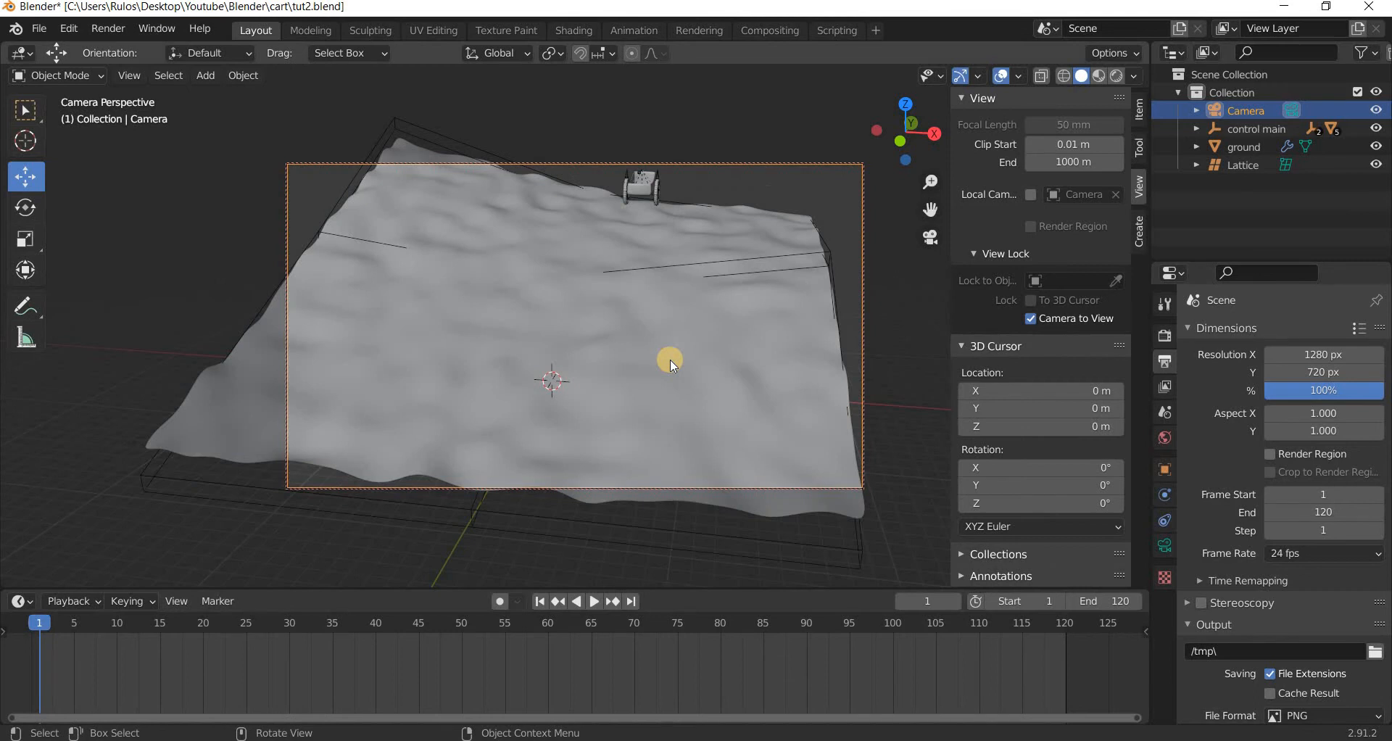
scroll(672, 363, "up", 2)
mouse_move(671, 362)
middle_mouse_down()
mouse_move(656, 358)
mouse_move(668, 321)
mouse_move(668, 367)
mouse_move(680, 371)
mouse_move(687, 347)
mouse_move(678, 380)
mouse_move(672, 364)
middle_mouse_up()
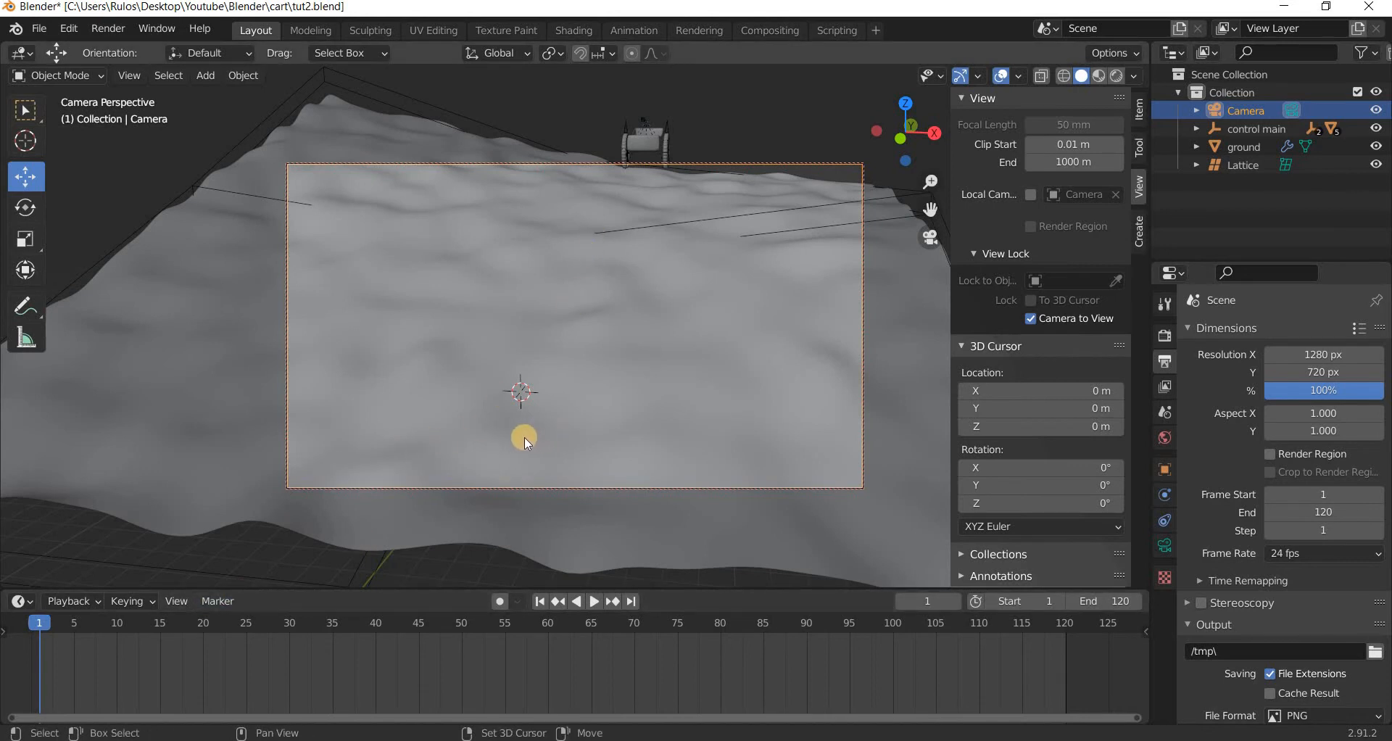
middle_click_drag(525, 439, 591, 440, "shift")
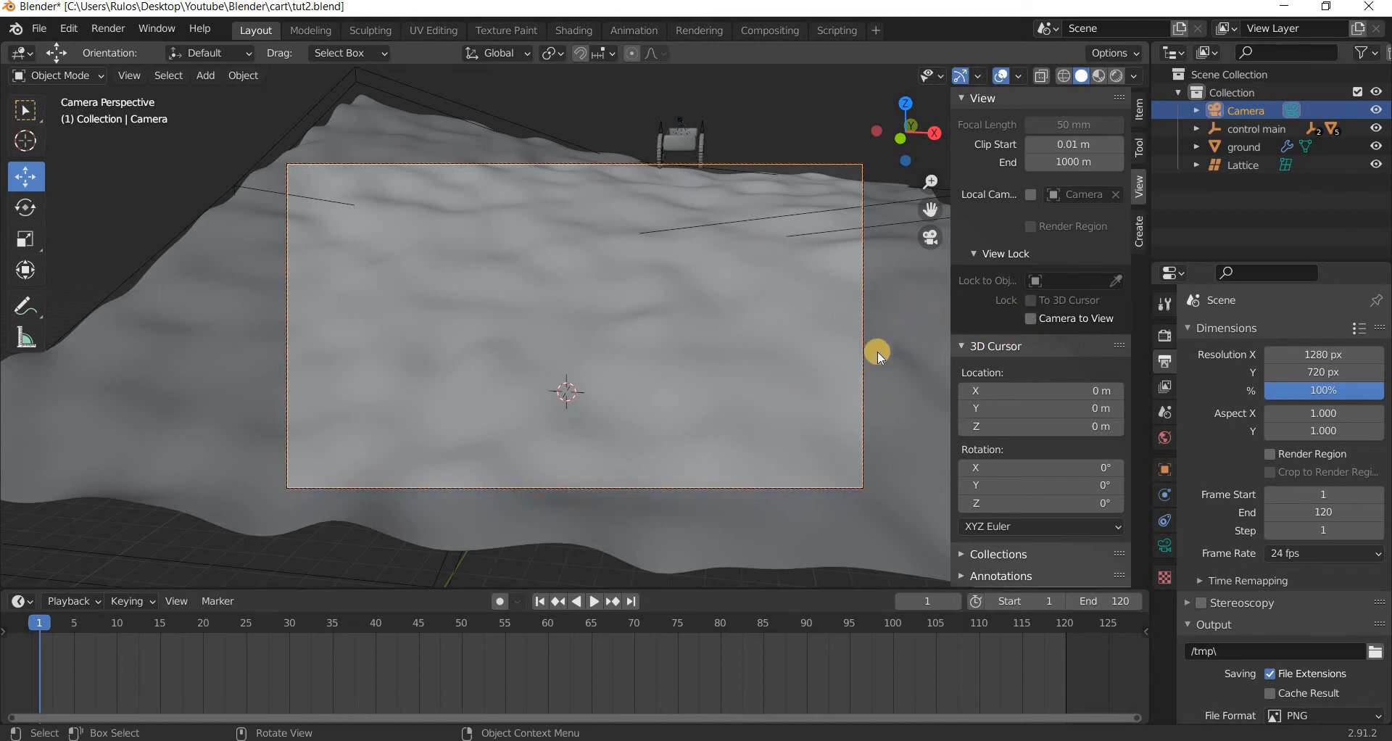
In the lattice's Edit Mode, raise the corner points at positive X and positive Y about 1.87 m along Z and check the camera view.
left_click(847, 361)
key("KP_0")
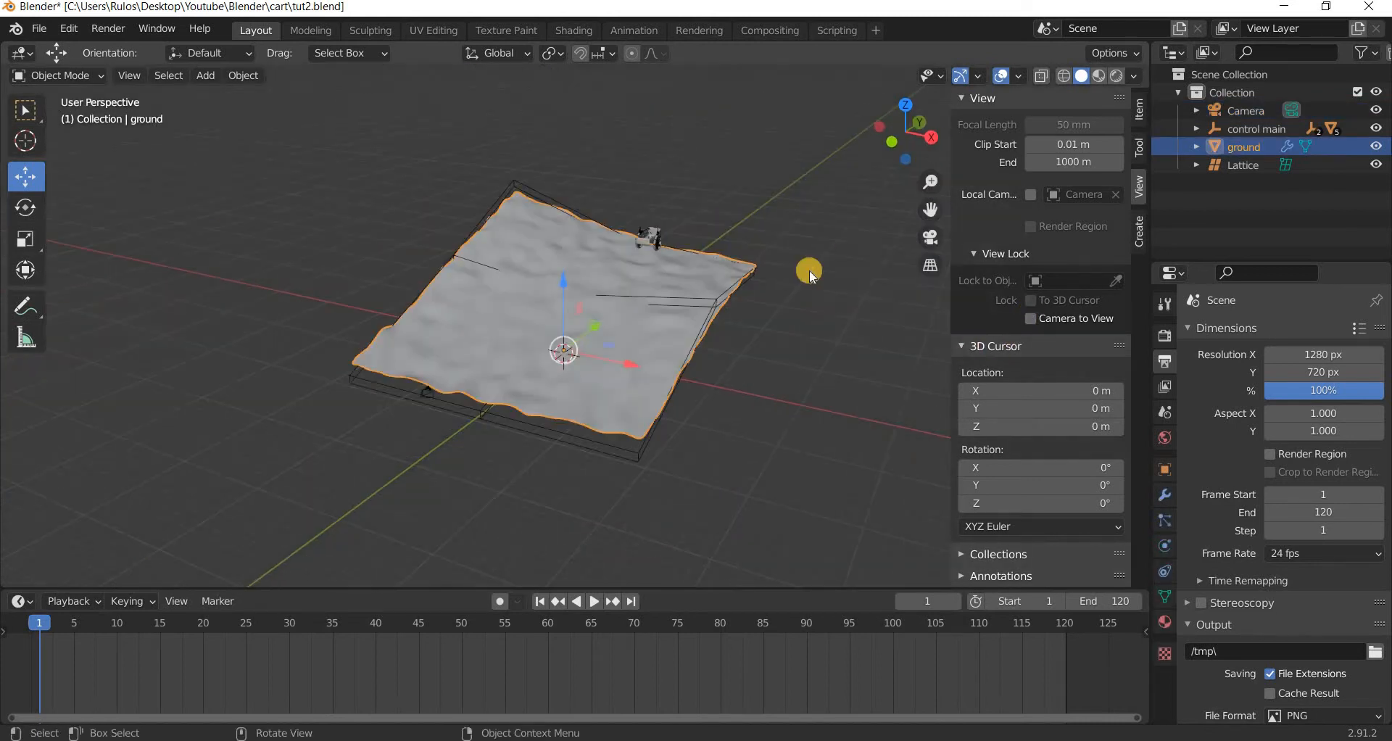
scroll(652, 361, "up", 4)
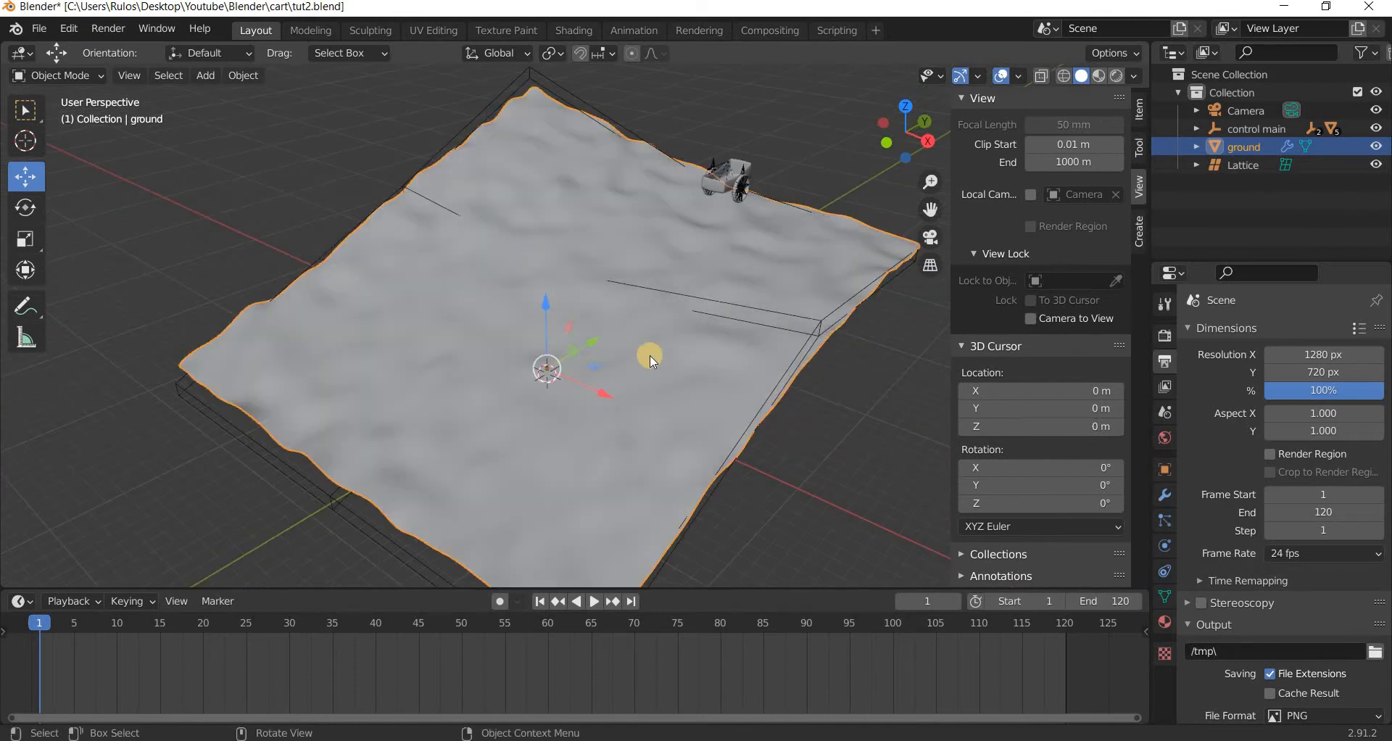
middle_click_drag(692, 321, 502, 354, "shift")
left_click(692, 313)
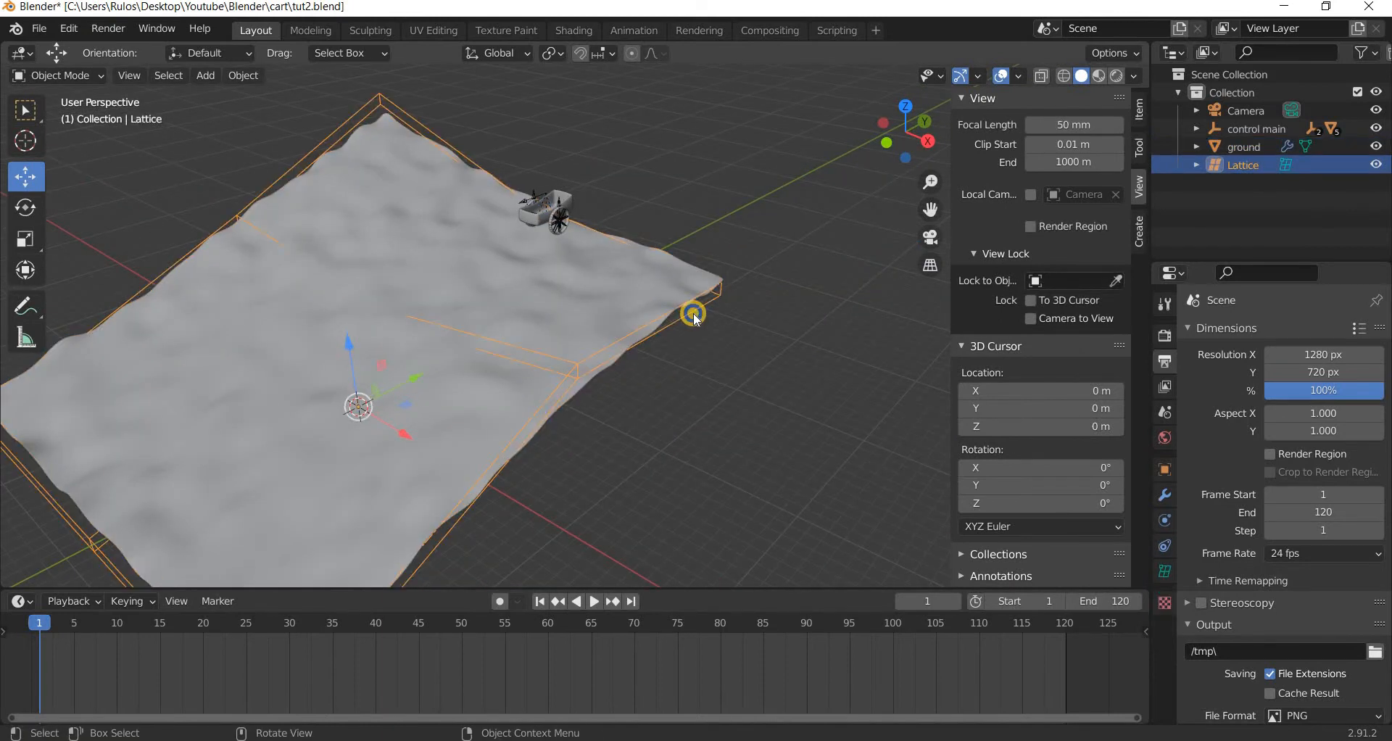
right_click(693, 313)
left_click(816, 295)
key("Tab")
left_click(723, 255)
left_click_drag(729, 228, 728, 217)
key("KP_0")
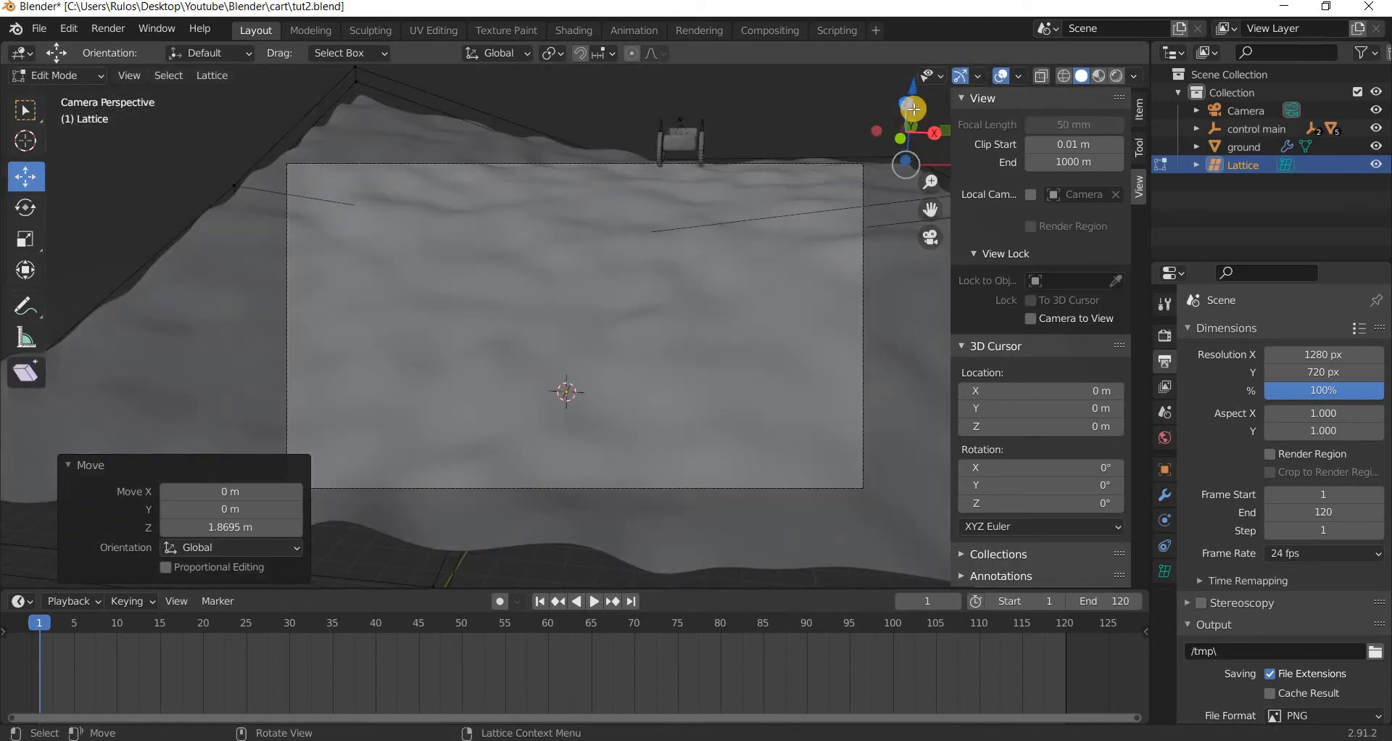
Raise the selected lattice corner points about 0.73 m along Z, lower the front middle points about 0.10 m, and leave Edit Mode.
left_click_drag(913, 109, 917, 77)
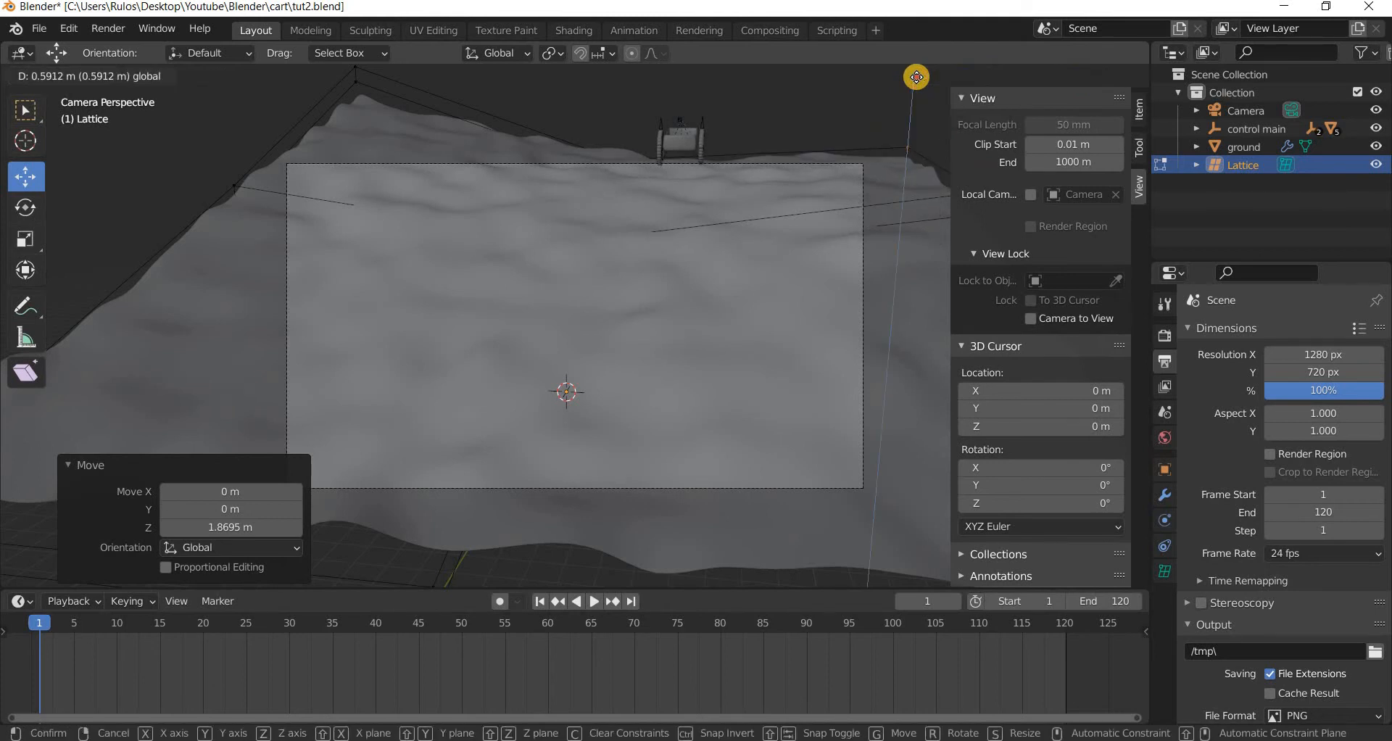
left_click_drag(672, 171, 672, 172)
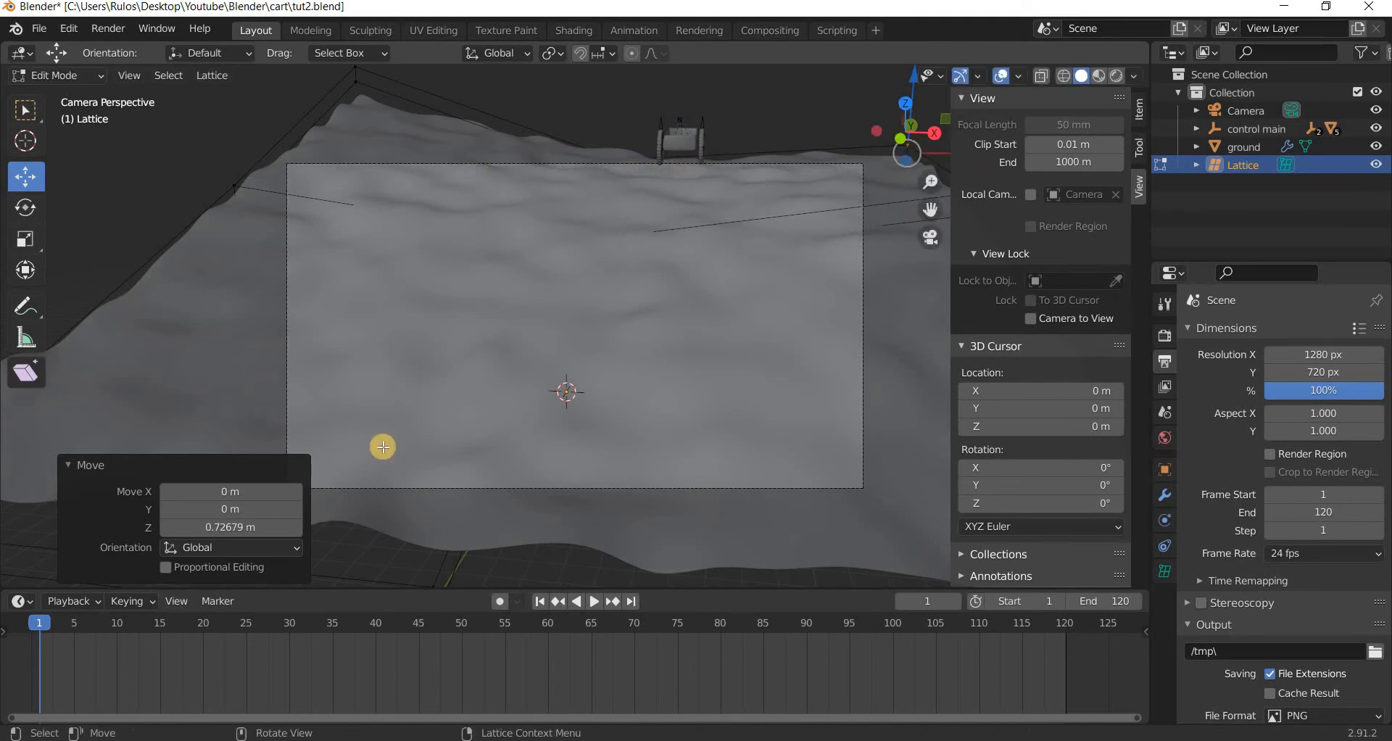
scroll(512, 498, "down", 3)
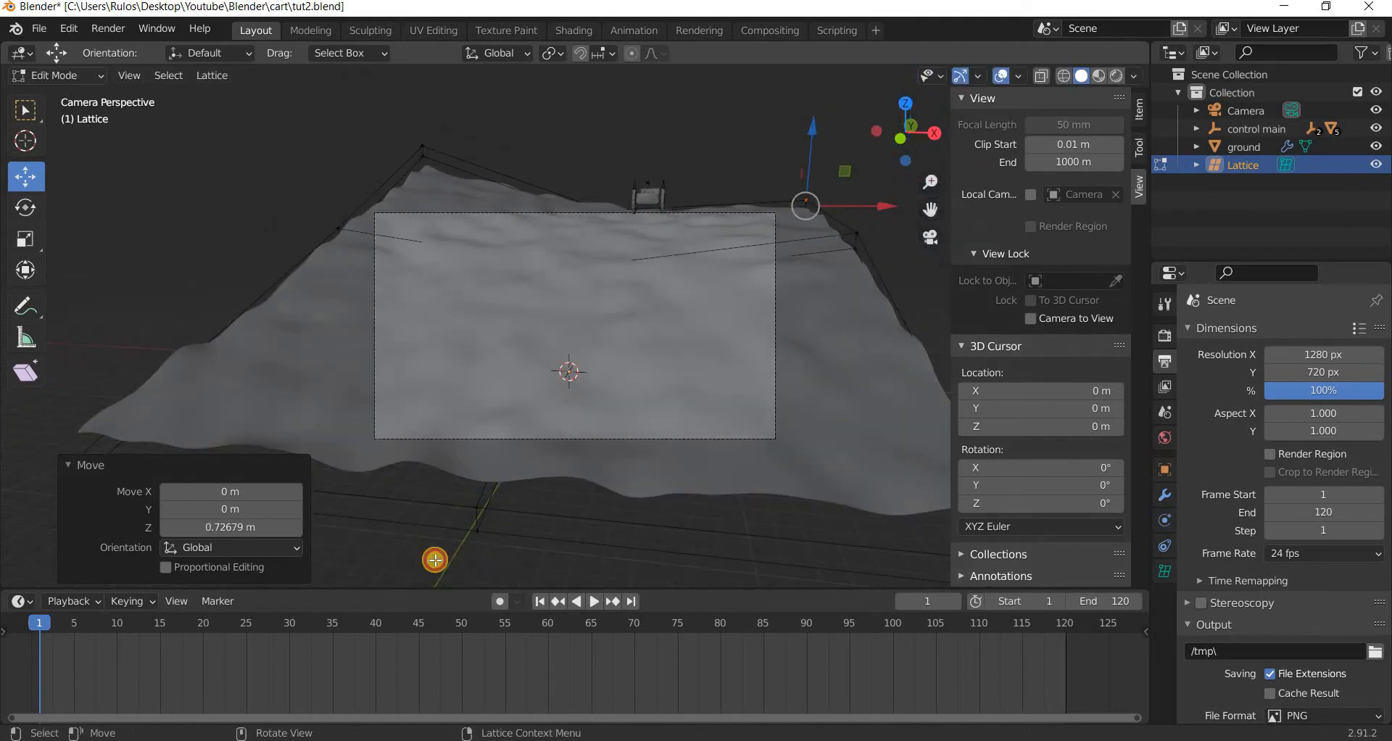
left_click(476, 493)
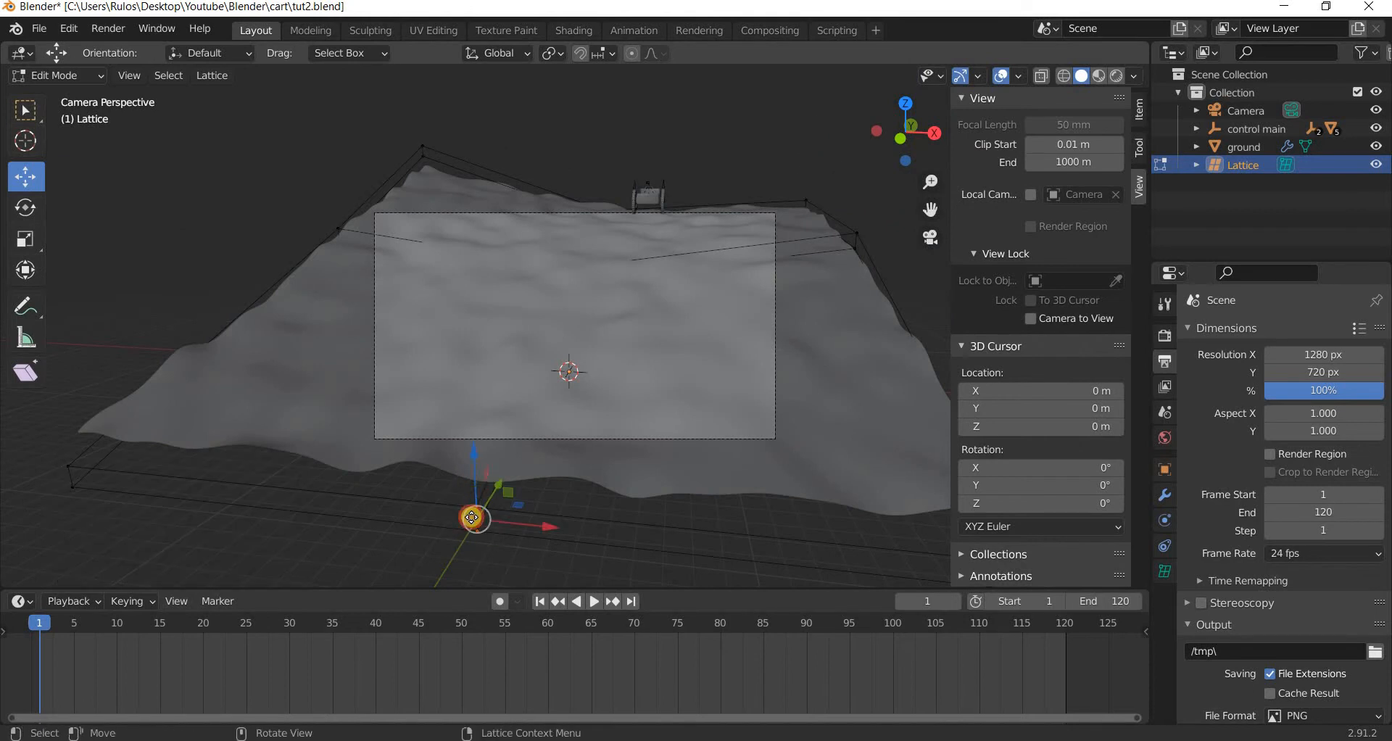
left_click_drag(472, 517, 811, 394)
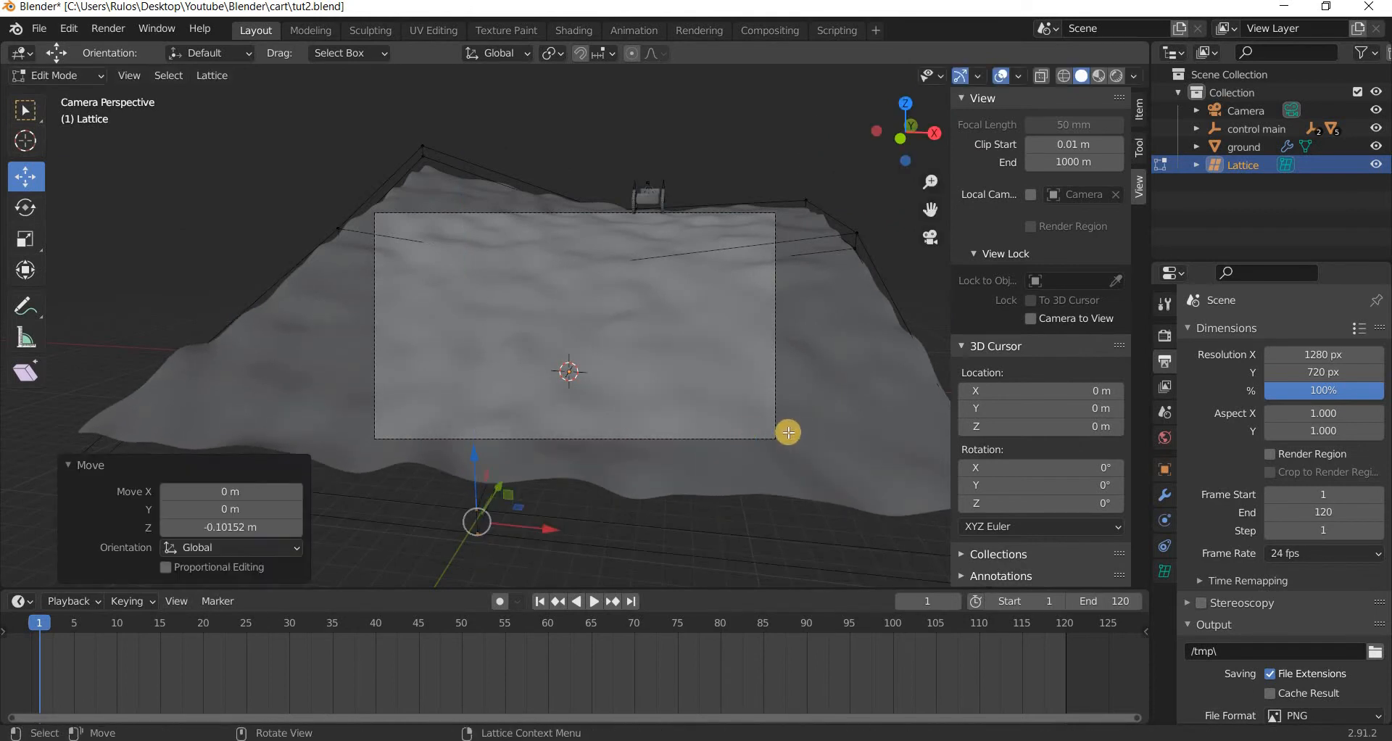
middle_click_drag(664, 462, 665, 478)
scroll(661, 273, "down", 3)
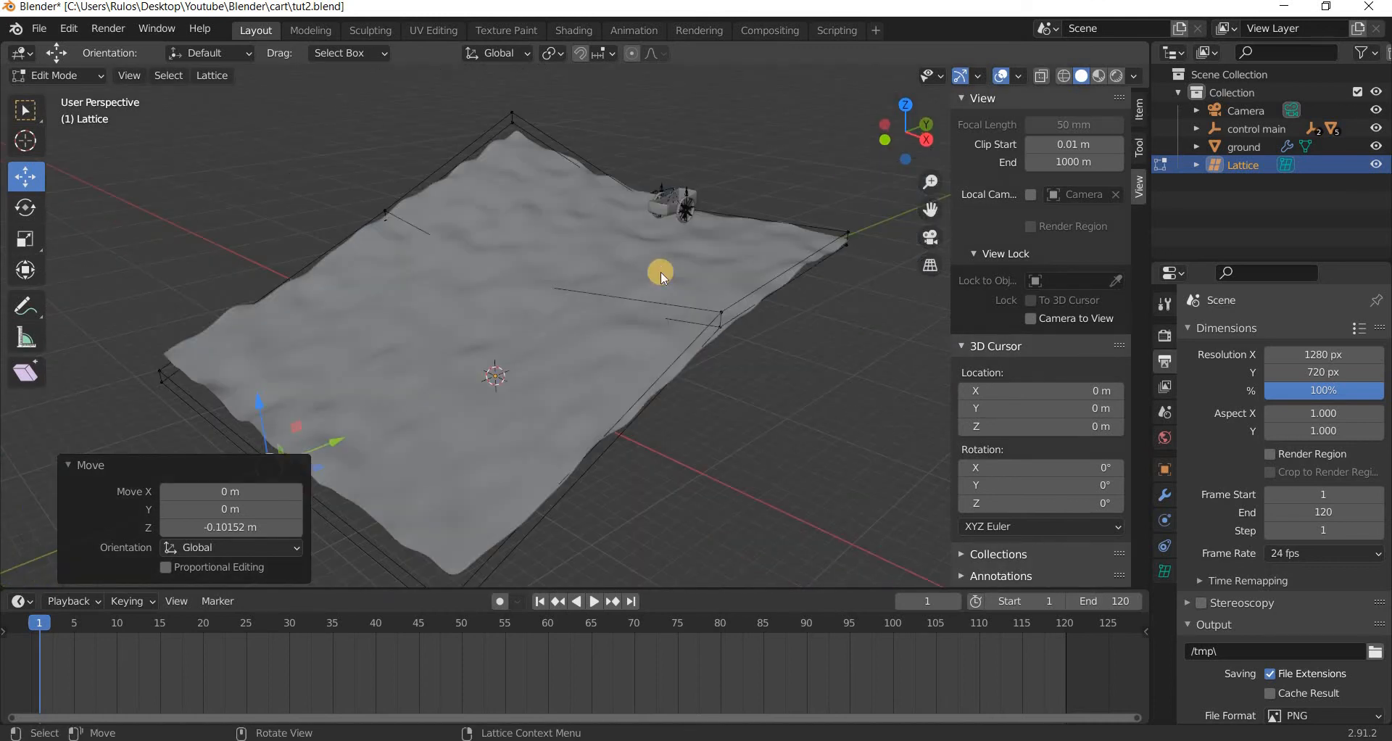
key("Tab")
Raise the cart's main control about 0.01 m along Z and keyframe its location at frame 1.
middle_click_drag(627, 423, 656, 261)
scroll(689, 184, "up", 3)
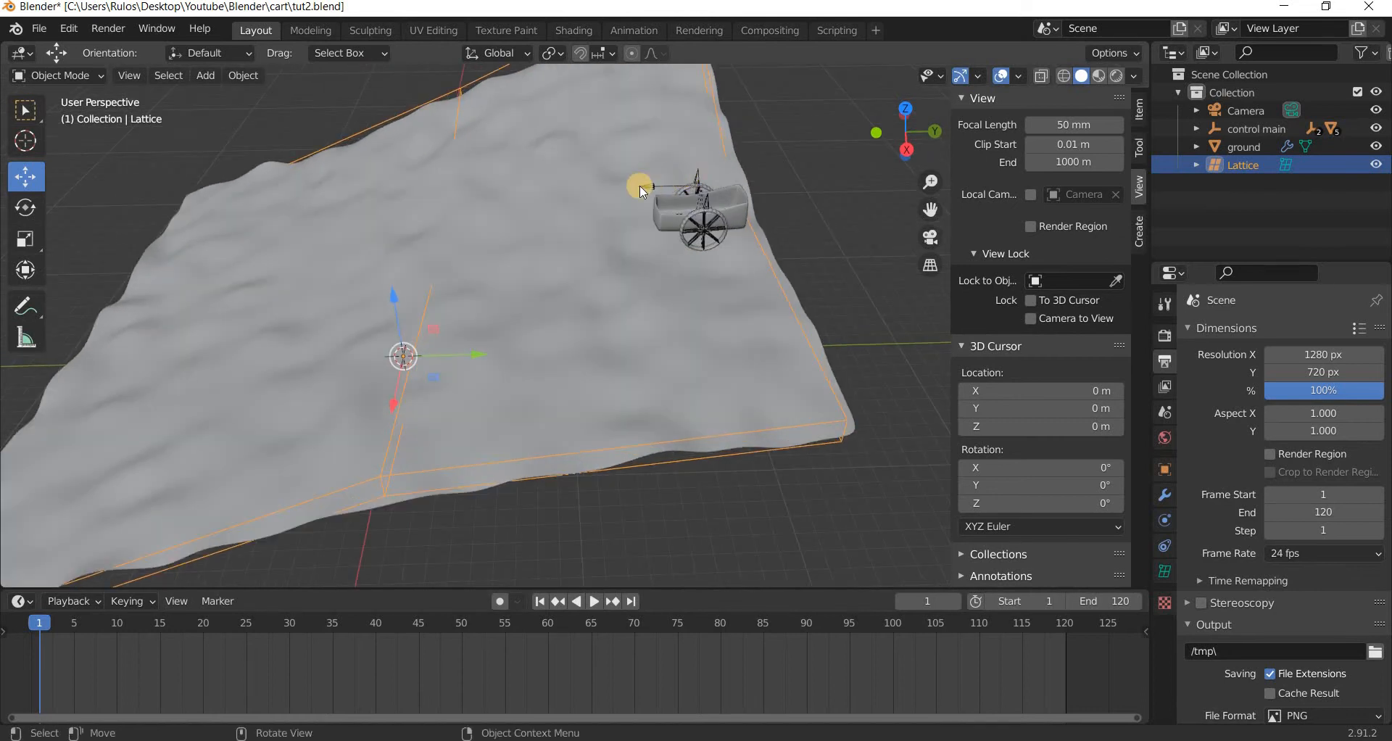
left_click(709, 138)
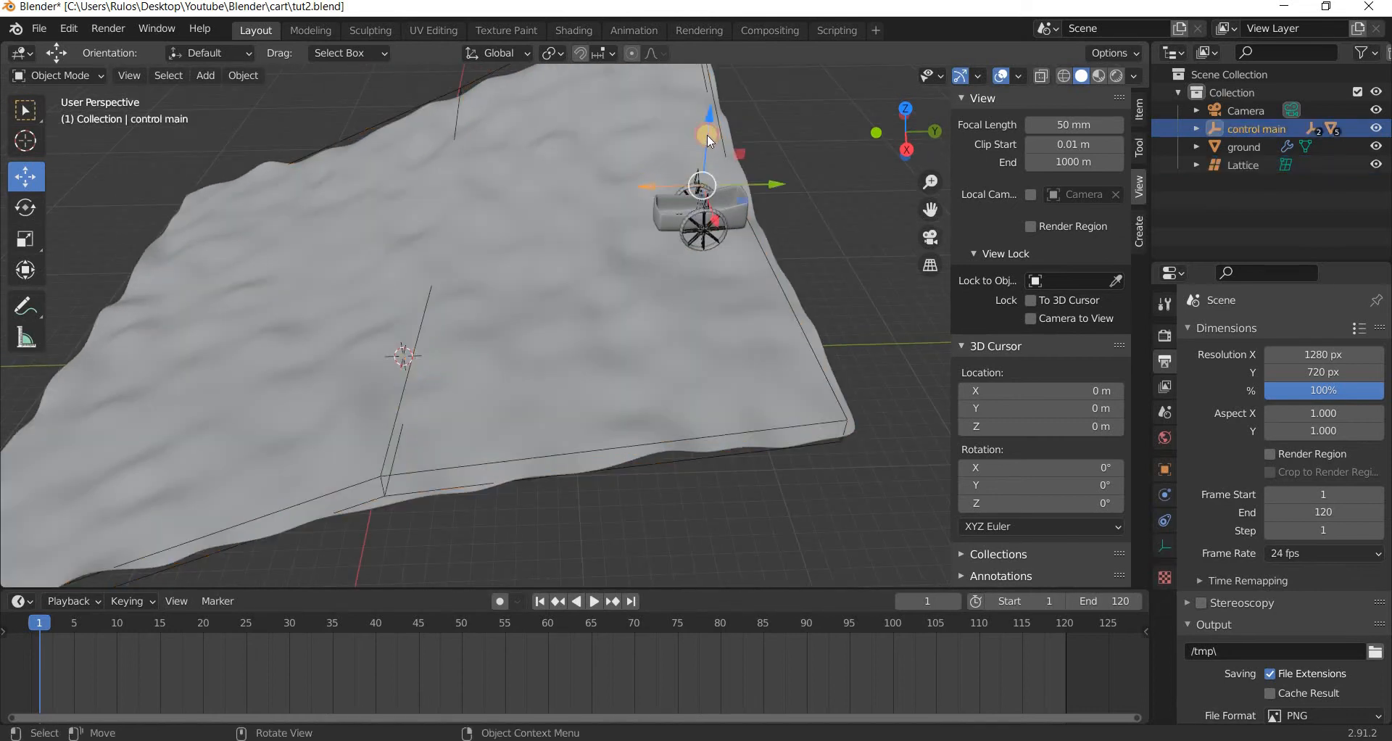
mouse_move(710, 142)
left_mouse_down()
mouse_move(719, 131)
mouse_move(719, 145)
left_mouse_up()
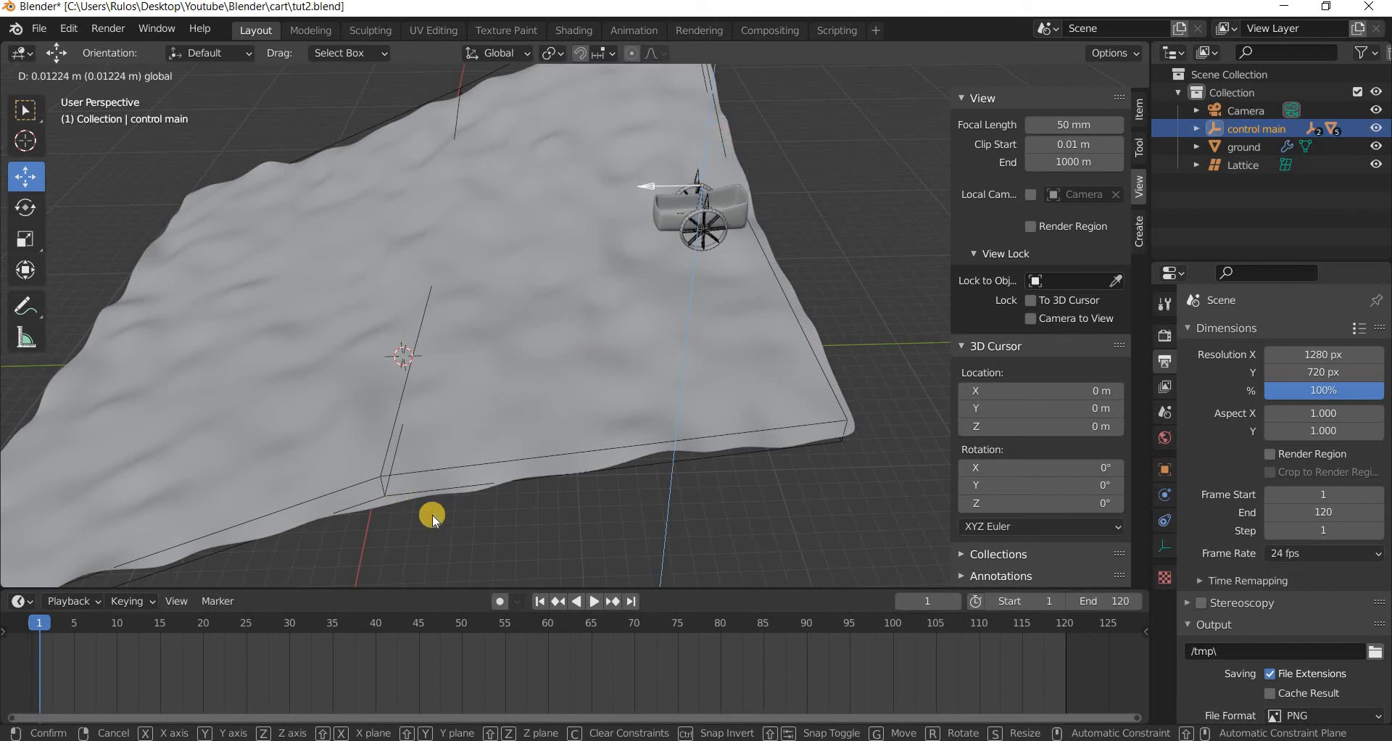
left_click(1140, 110)
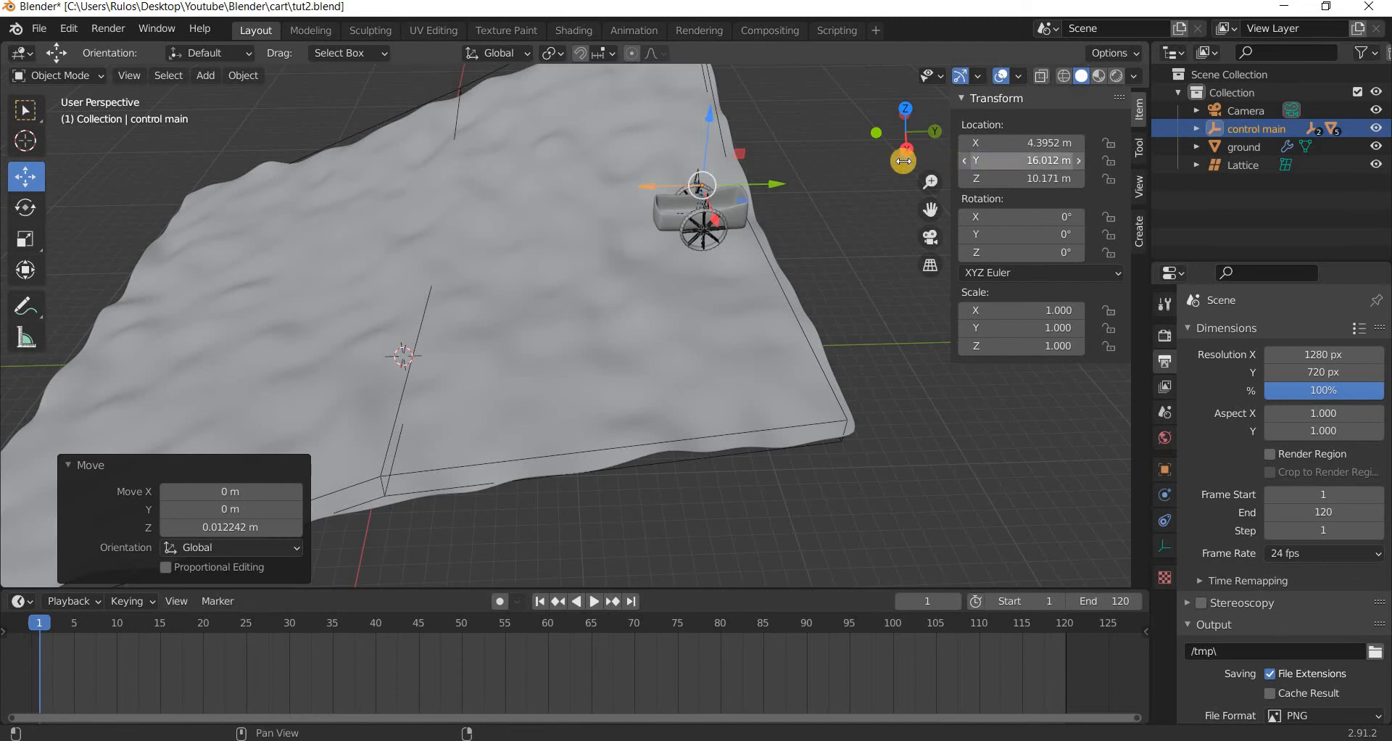
right_click(904, 161)
key("i")
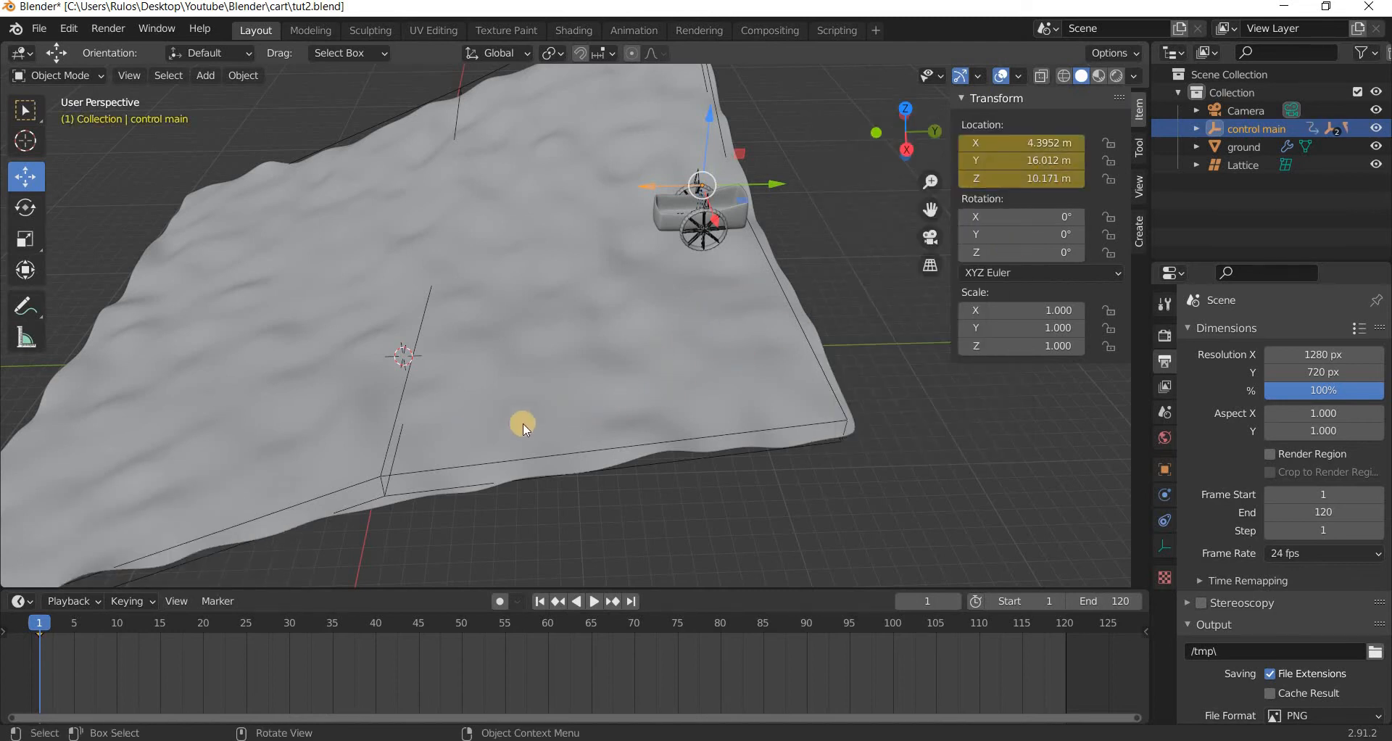
At frame 120, move the cart's main control down the slope to about Y -16.04 m, Z 3.90 m.
middle_click_drag(576, 413, 648, 401, "shift")
left_click_drag(39, 625, 1064, 643)
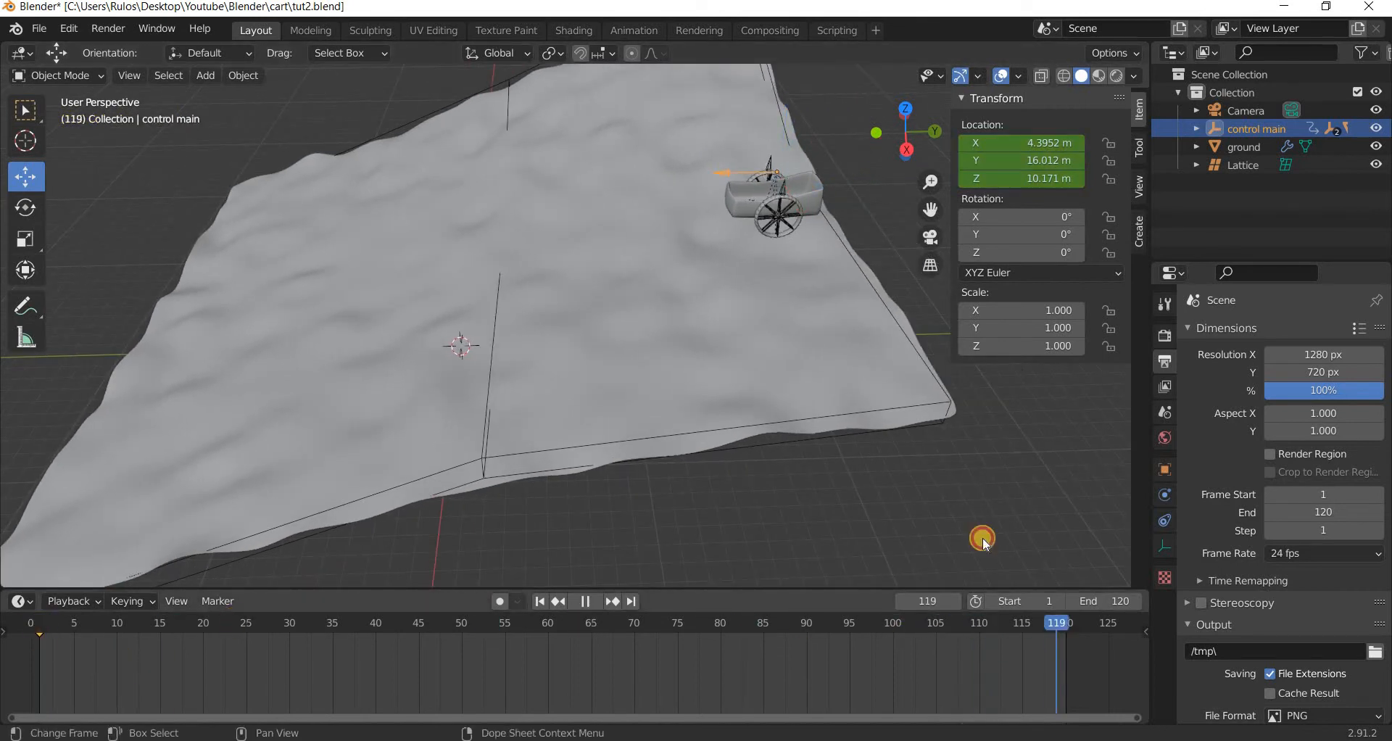
key("g")
key("y")
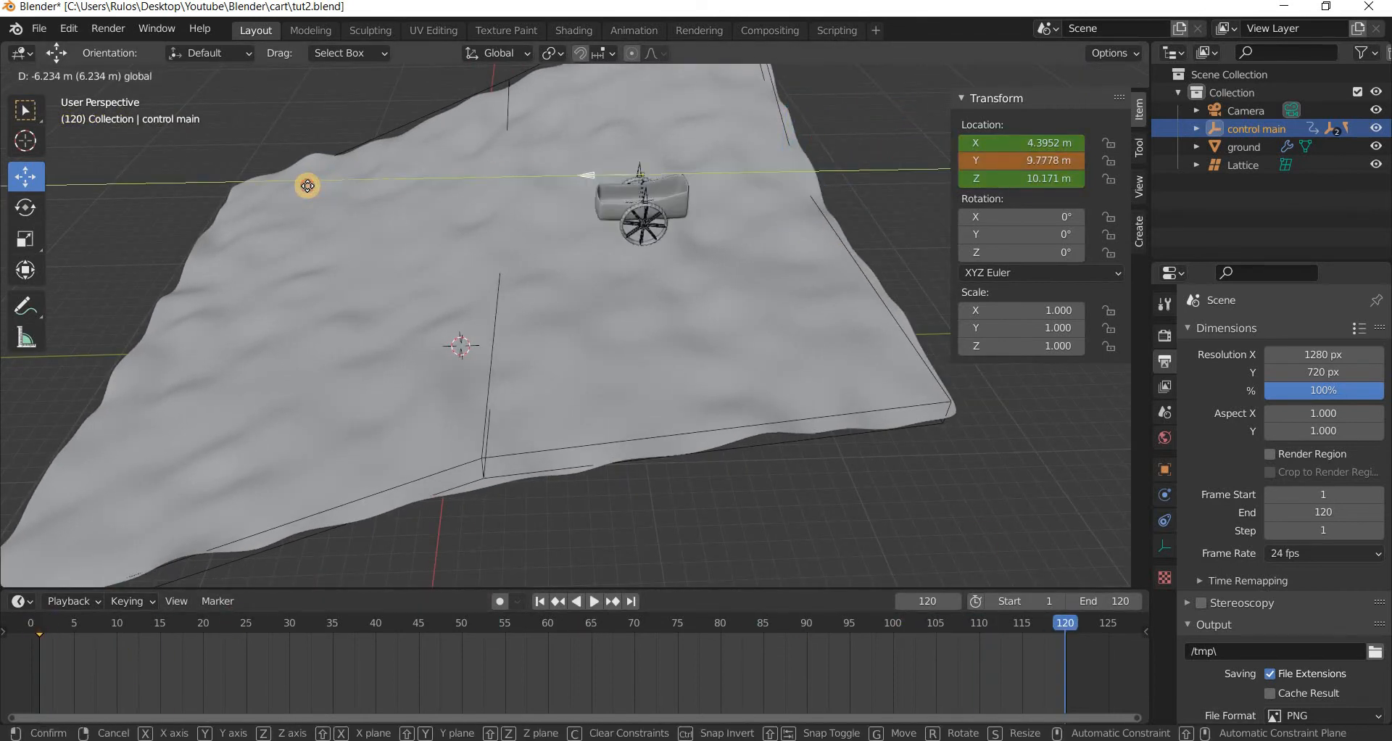
left_click(249, 288)
middle_click_drag(326, 274, 303, 101)
left_click_drag(303, 101, 275, 292)
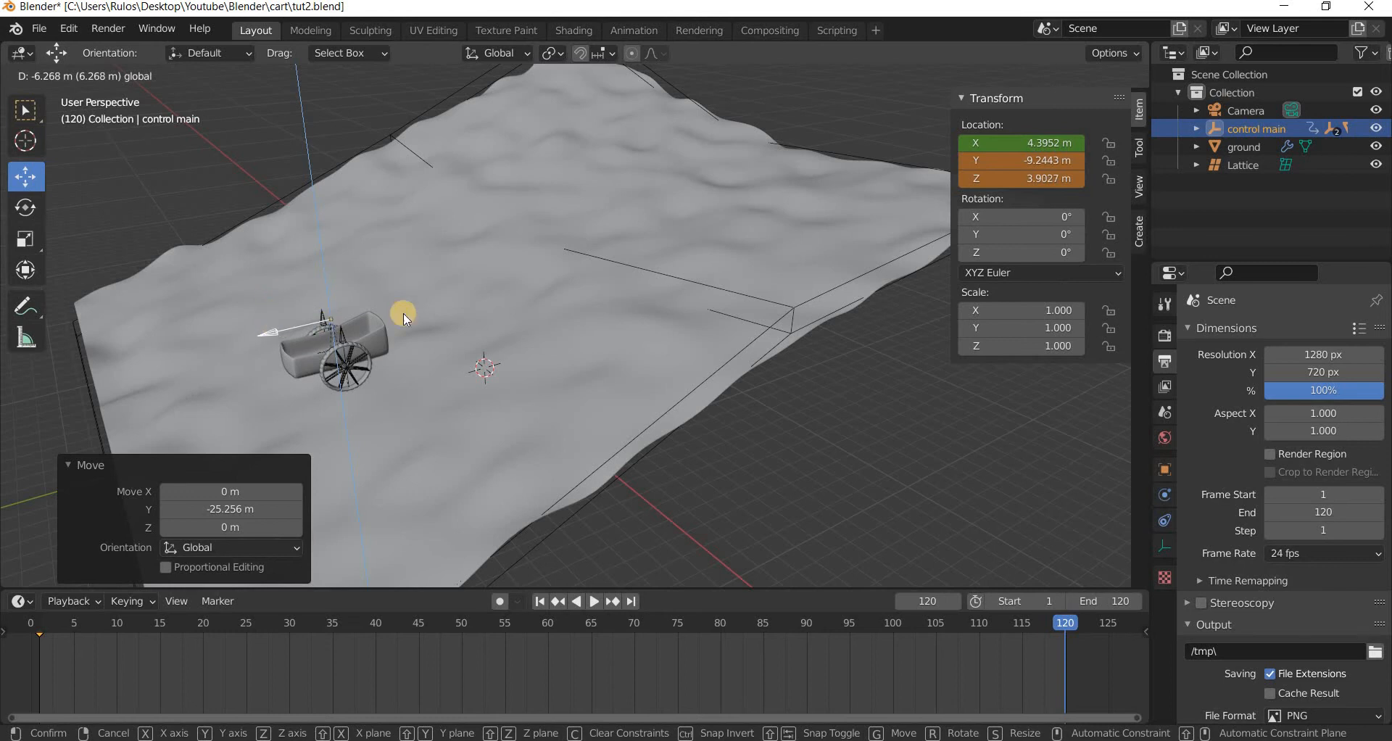
left_click_drag(406, 319, 333, 380)
Lower the cart's main control about 2.01 m along Z onto the sand and keyframe its location at frame 120.
middle_click_drag(436, 322, 578, 171)
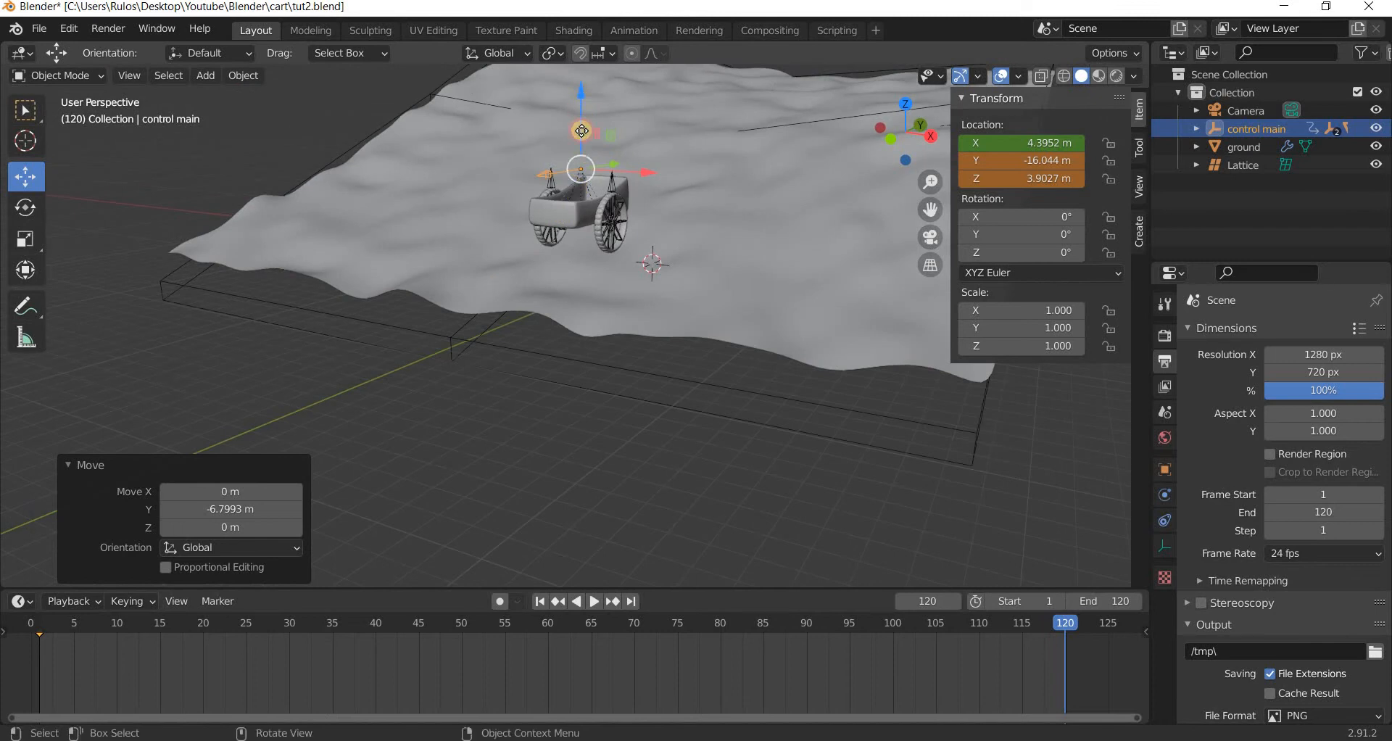
left_click_drag(582, 131, 1013, 170)
right_click(968, 161)
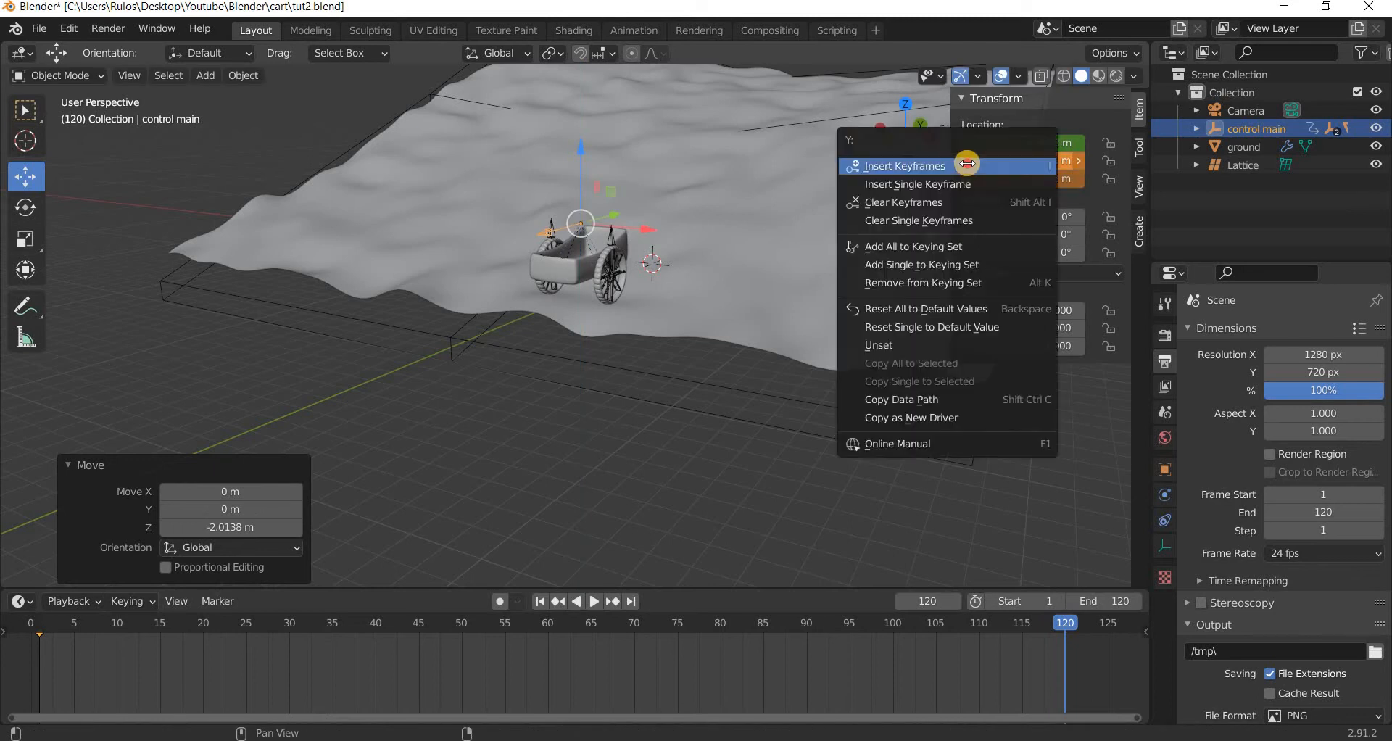
key("i")
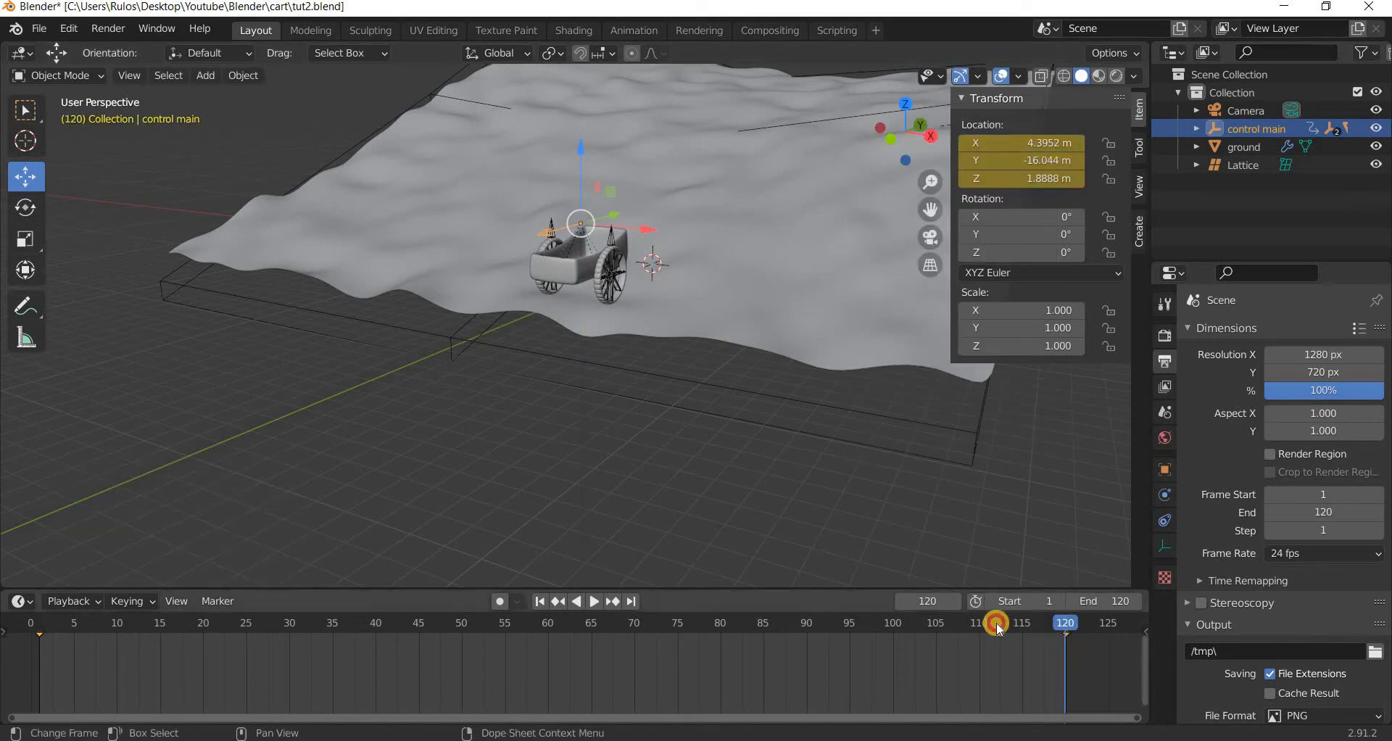
Scrub through the cart's descent and play it from frame 1 in the camera view.
left_click_drag(491, 633, 357, 662)
left_click(545, 687)
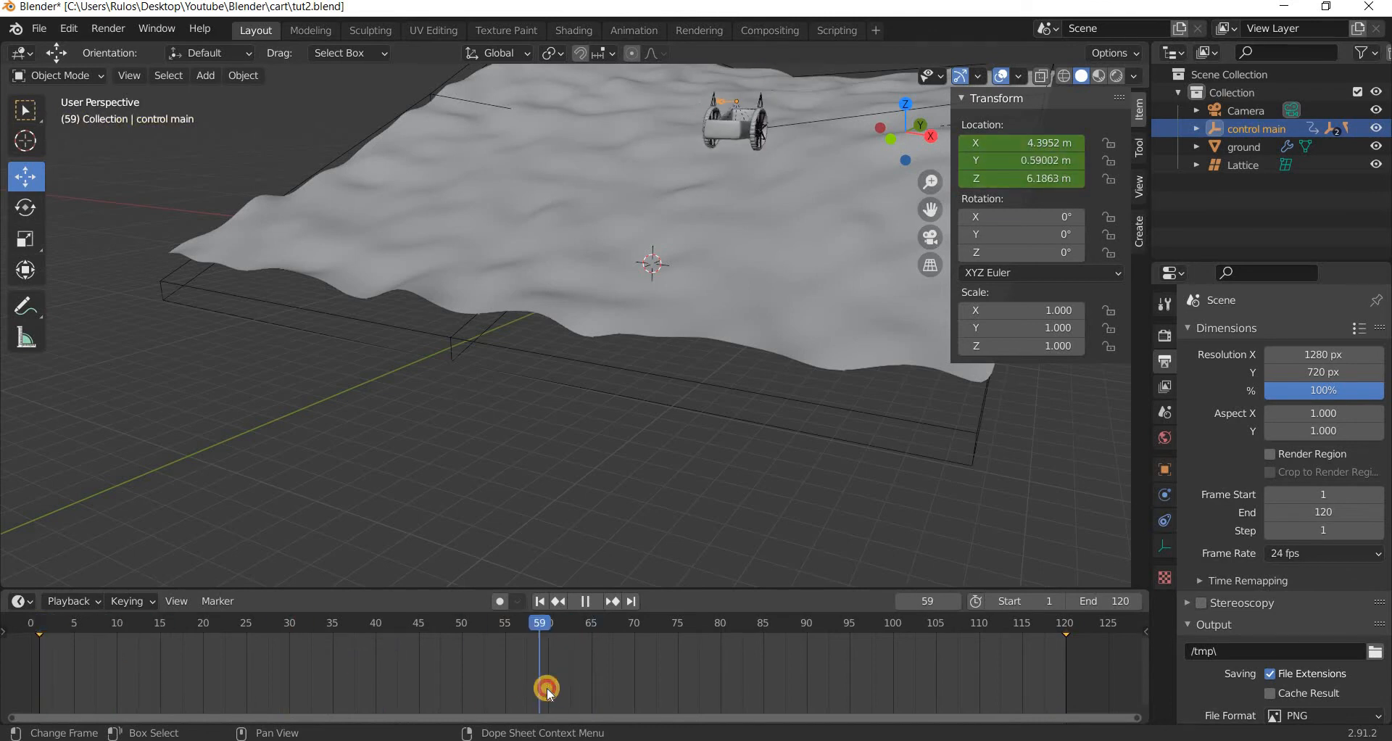
middle_click_drag(547, 341, 657, 386)
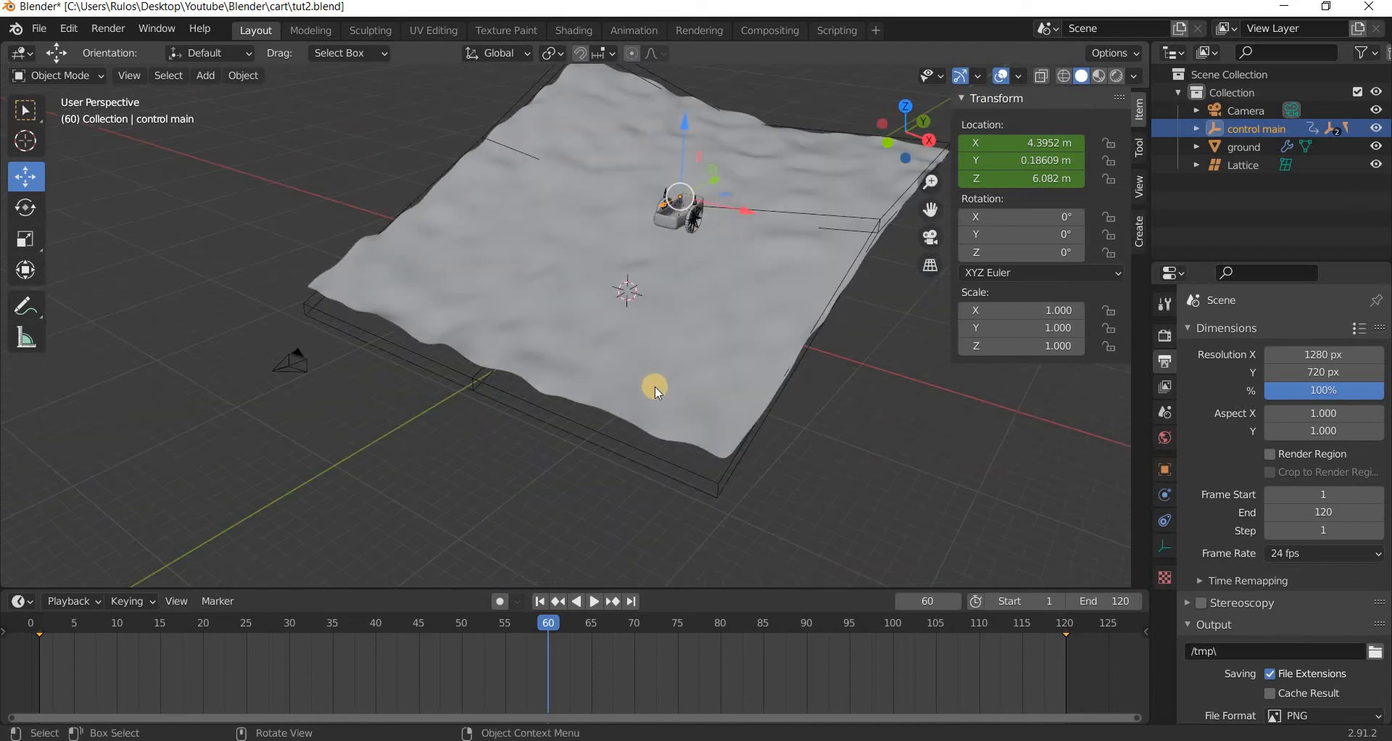
key("KP_0")
left_click_drag(55, 624, 40, 624)
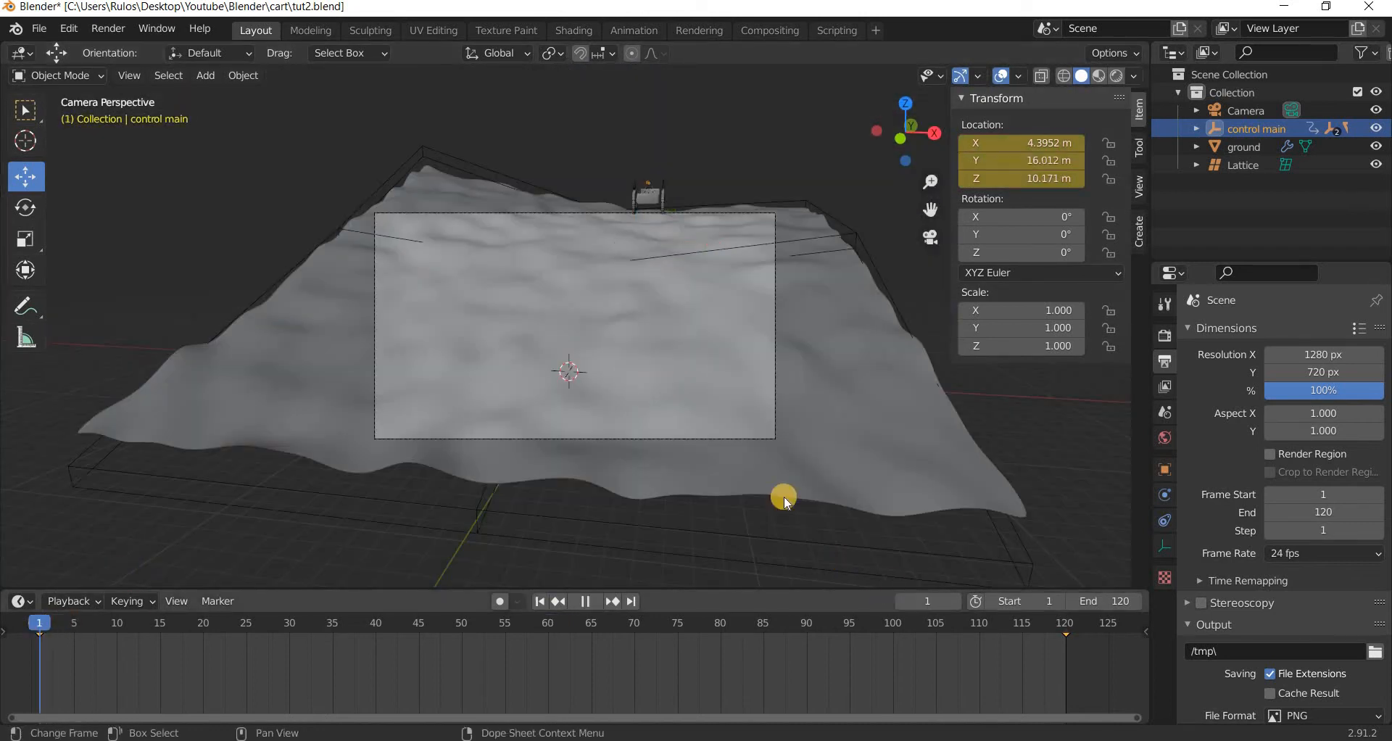
key("space")
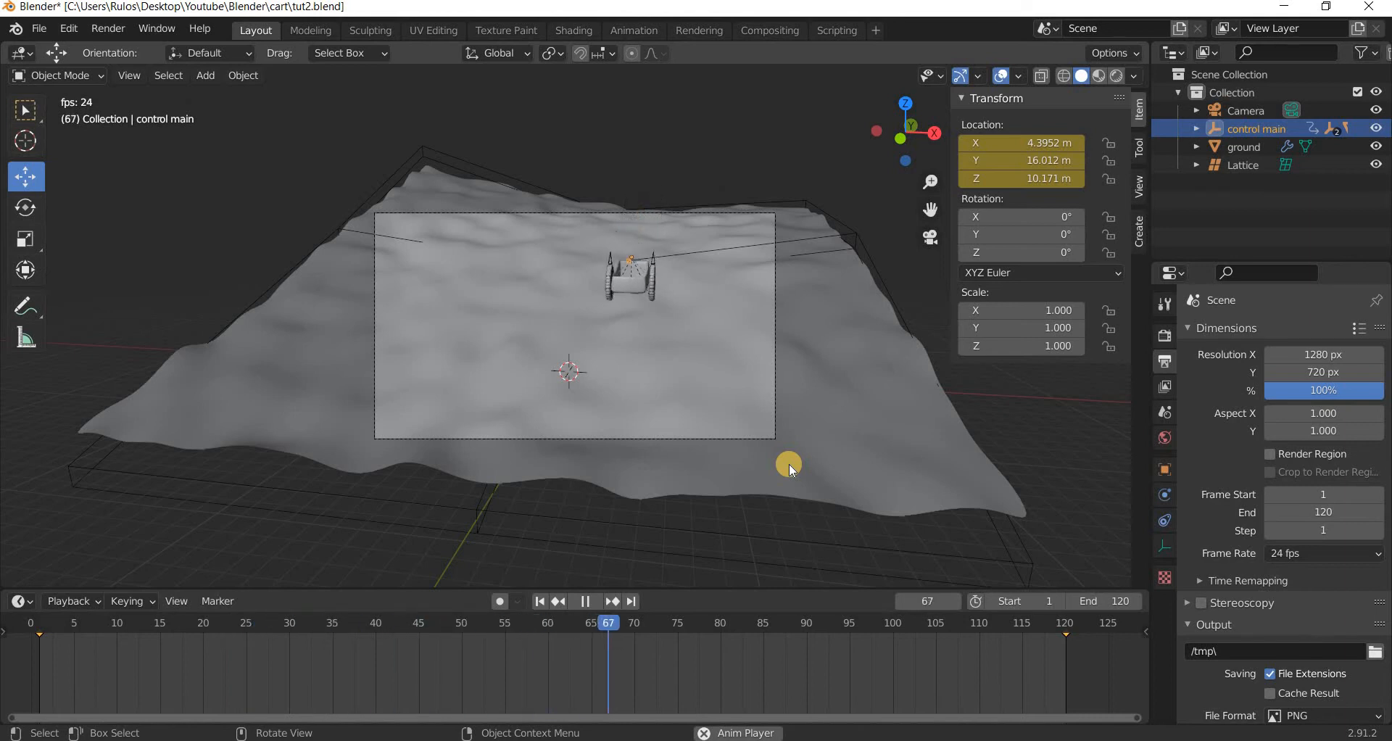
With Camera to View enabled, reframe the camera to see the cart's descent more from the side, and turn the lock off.
left_click(726, 437)
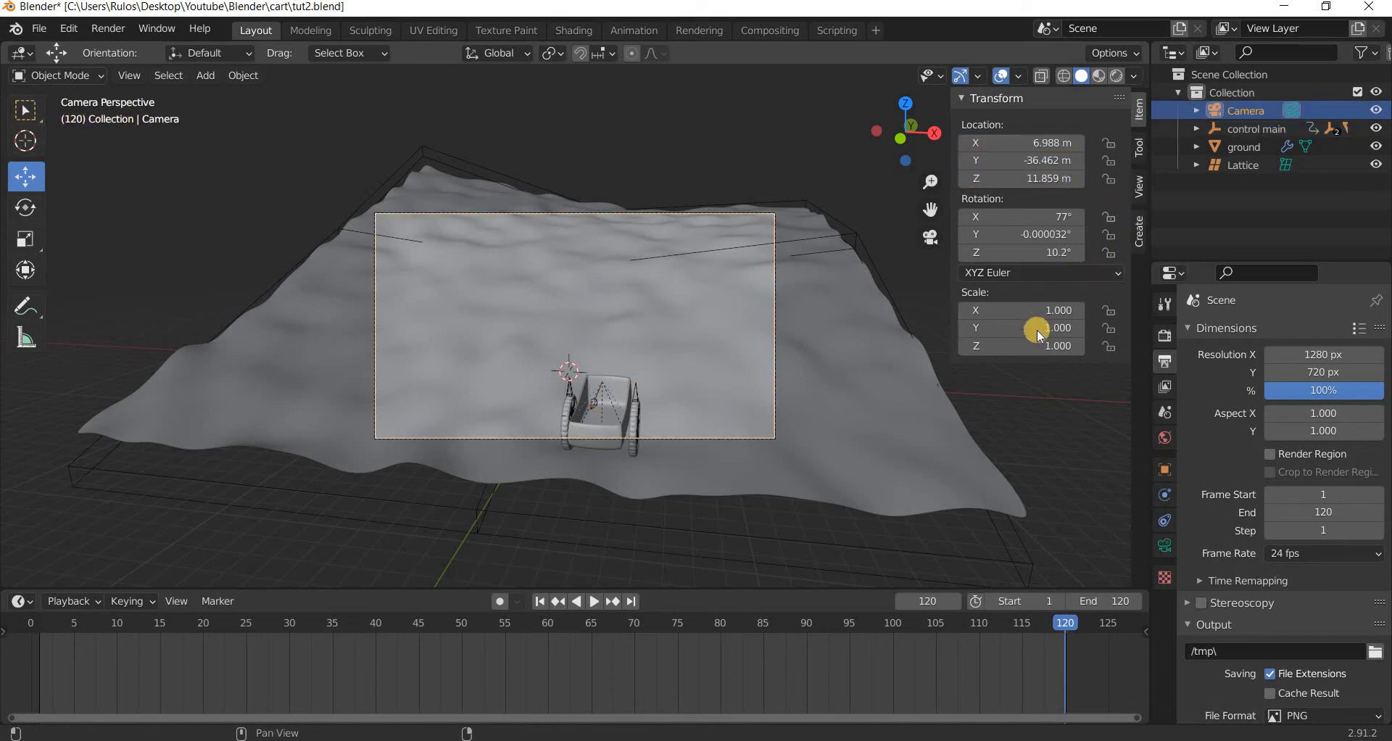
left_click(1030, 319)
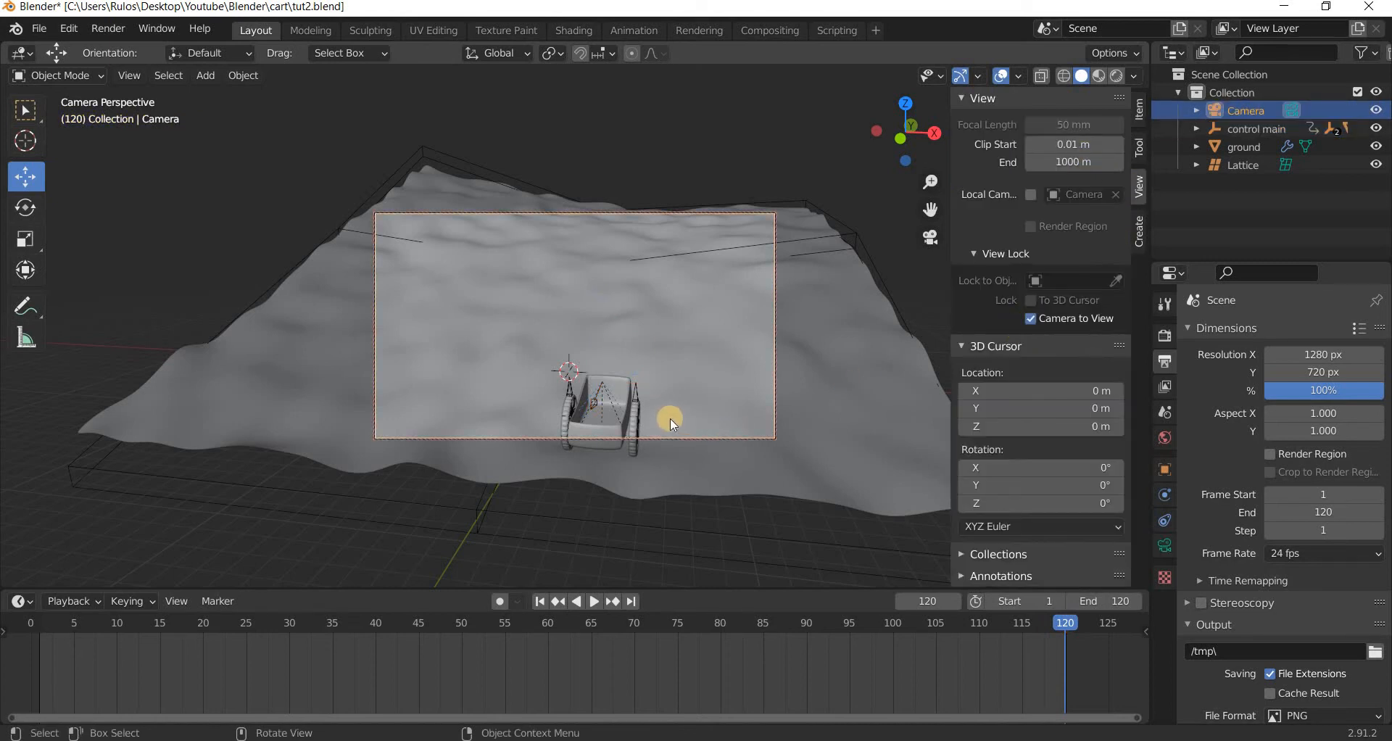
middle_click_drag(673, 424, 656, 425)
left_click_drag(42, 621, 838, 621)
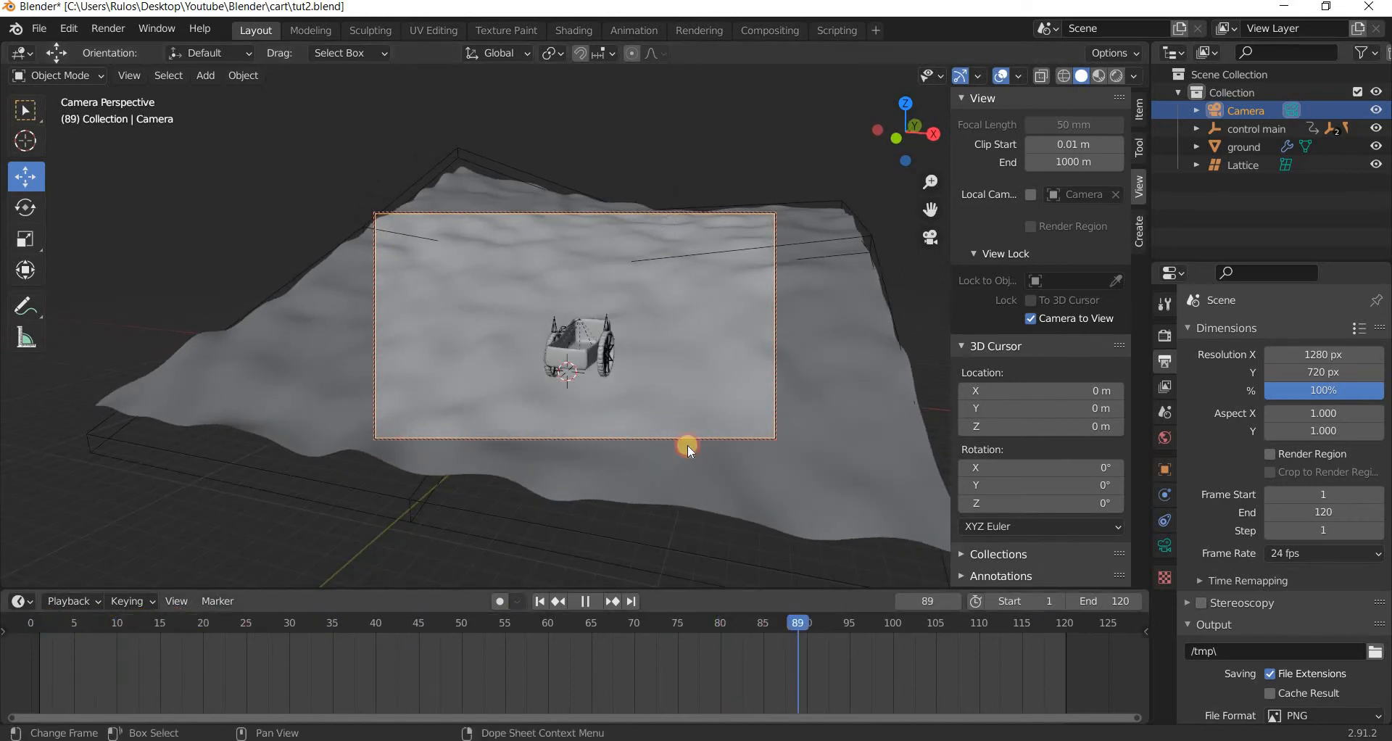
mouse_move(673, 433)
middle_mouse_down()
mouse_move(690, 433)
mouse_move(651, 427)
mouse_move(663, 427)
middle_mouse_up()
key("space")
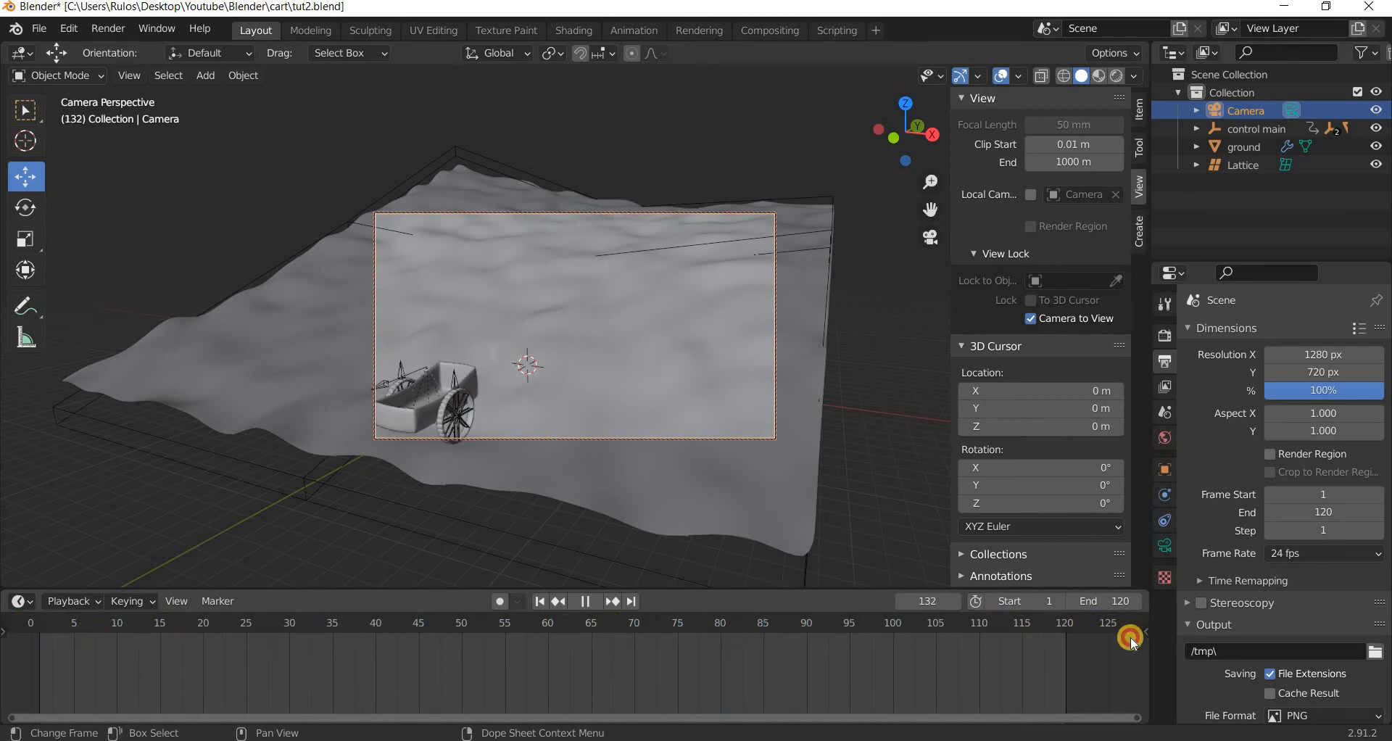
left_click_drag(1073, 640, 31, 638)
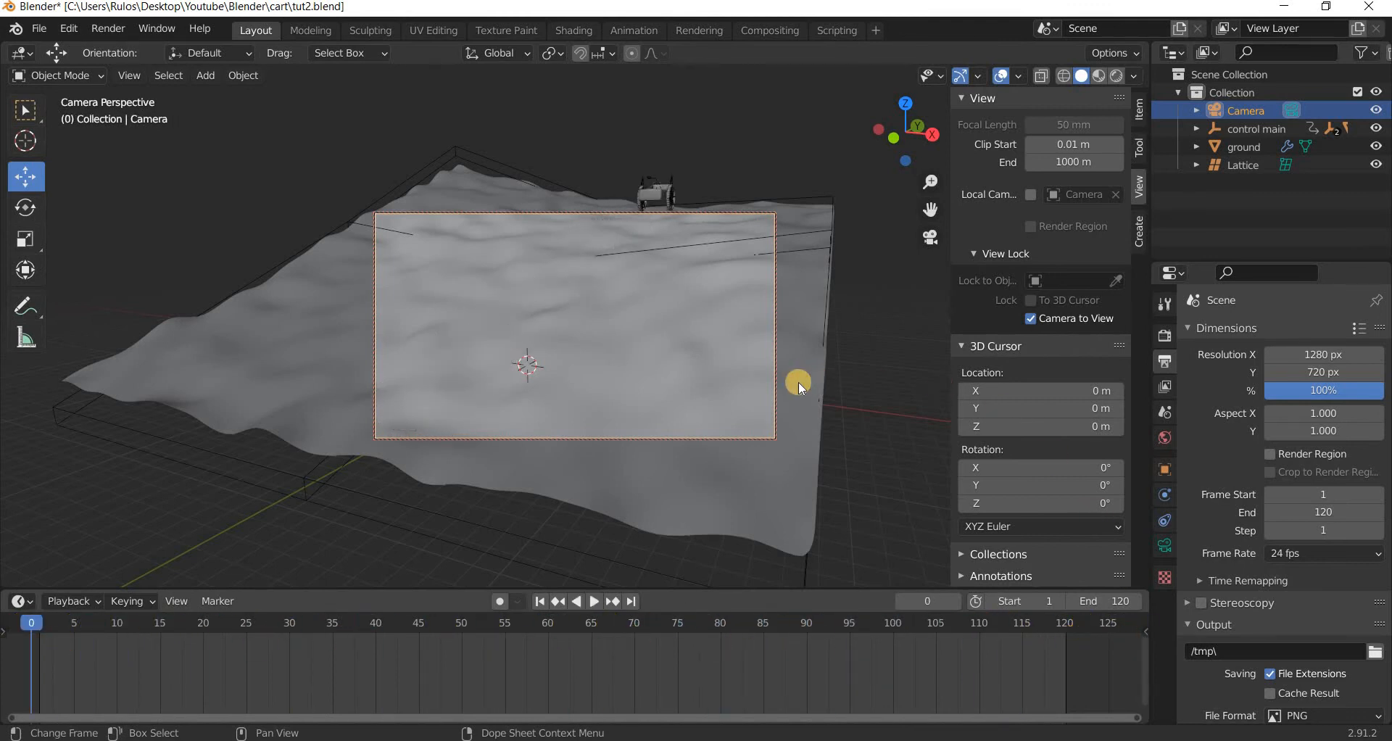
key("space")
left_click(1031, 319)
Play back the cart's descent to check the new camera framing.
key("space")
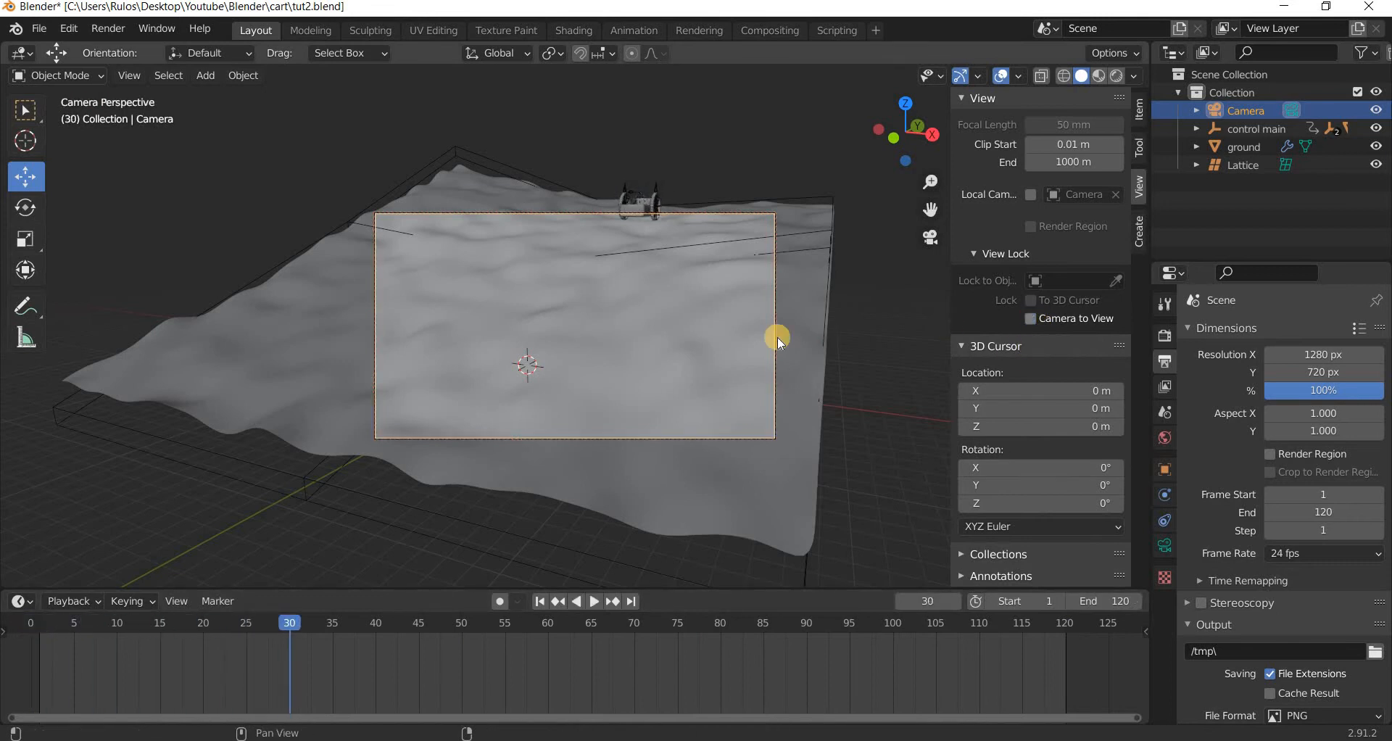
key("space")
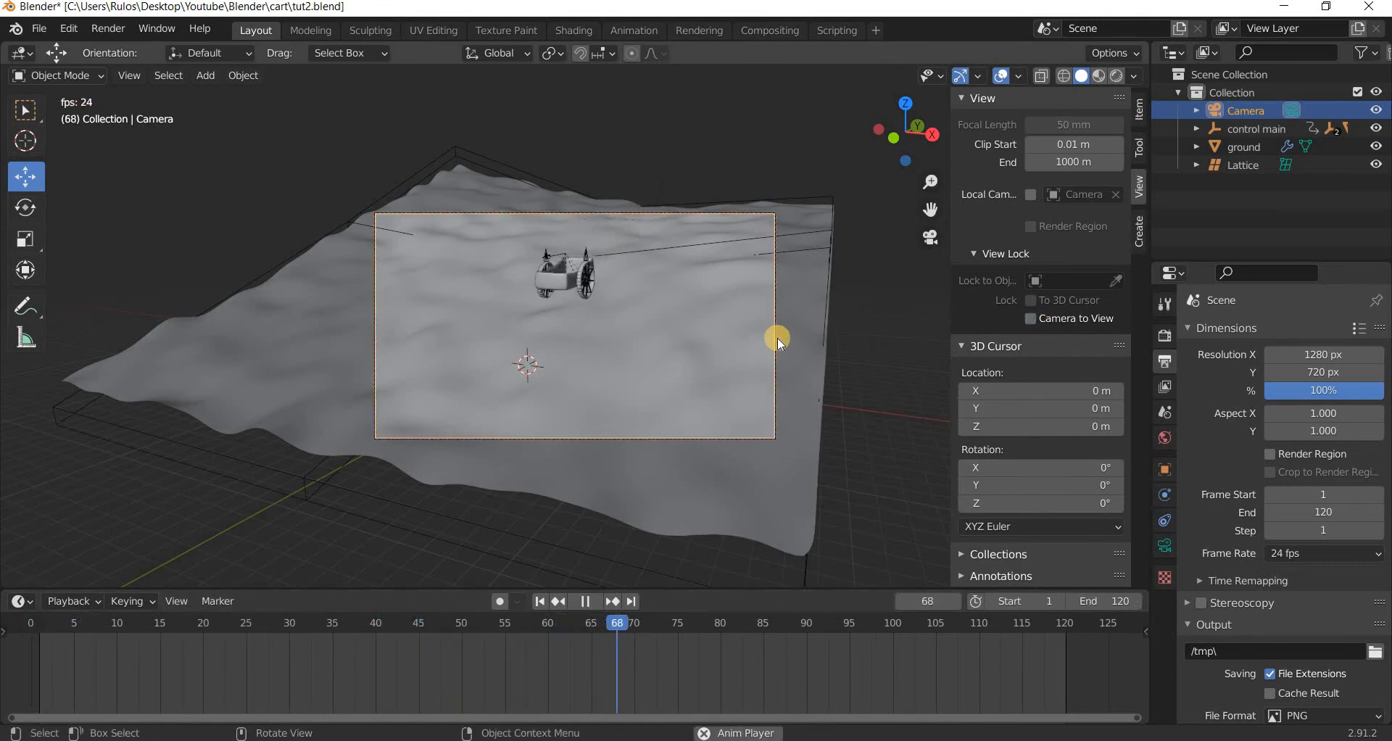
key("space")
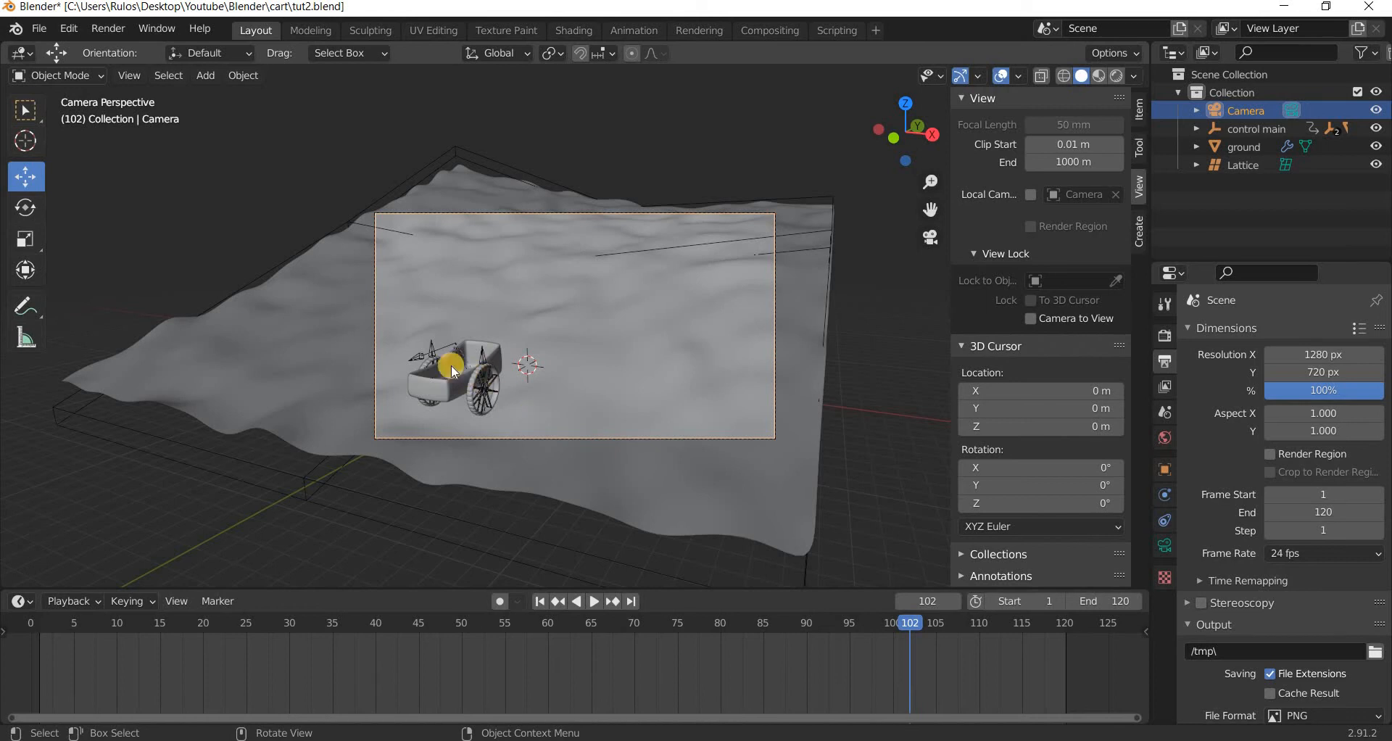
Select the cart's main control, go to frame 120, and show all its location curves in an enlarged Graph Editor replacing the timeline.
left_click(423, 359)
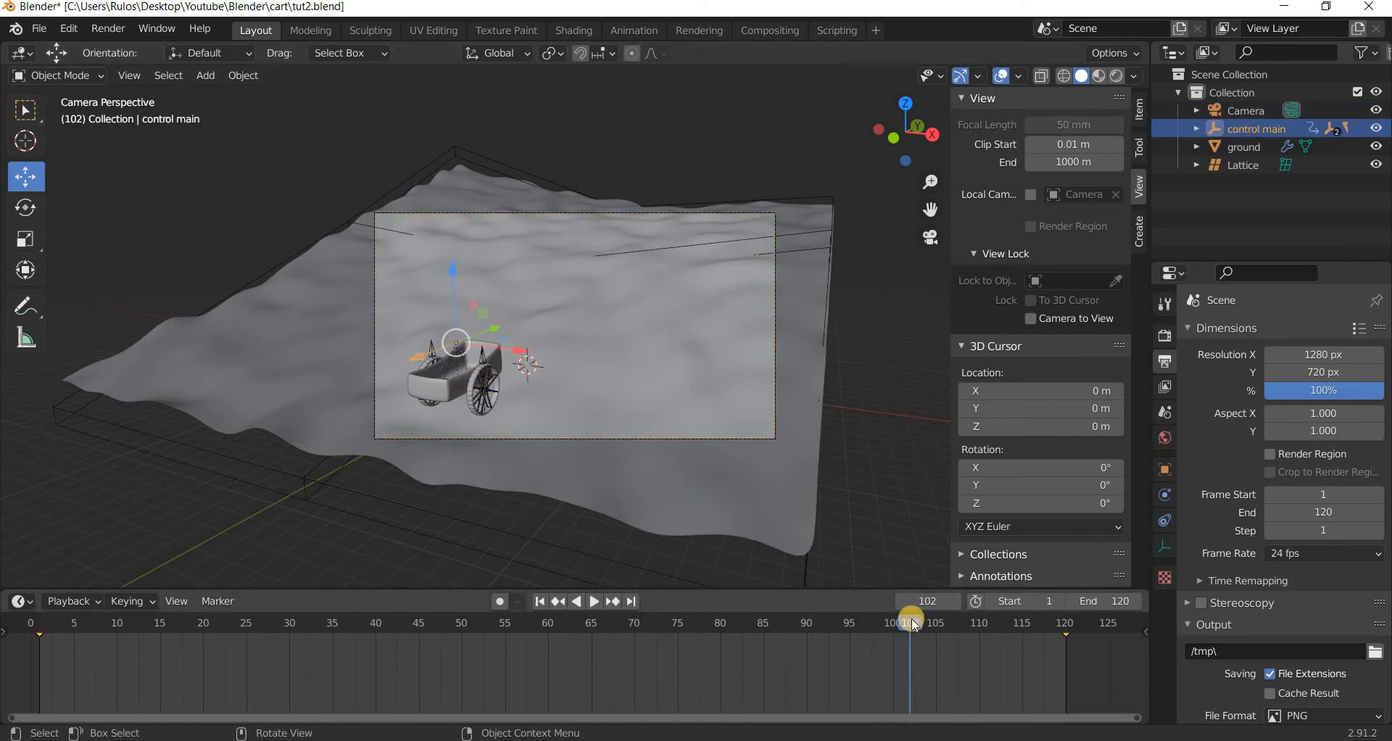
key("space")
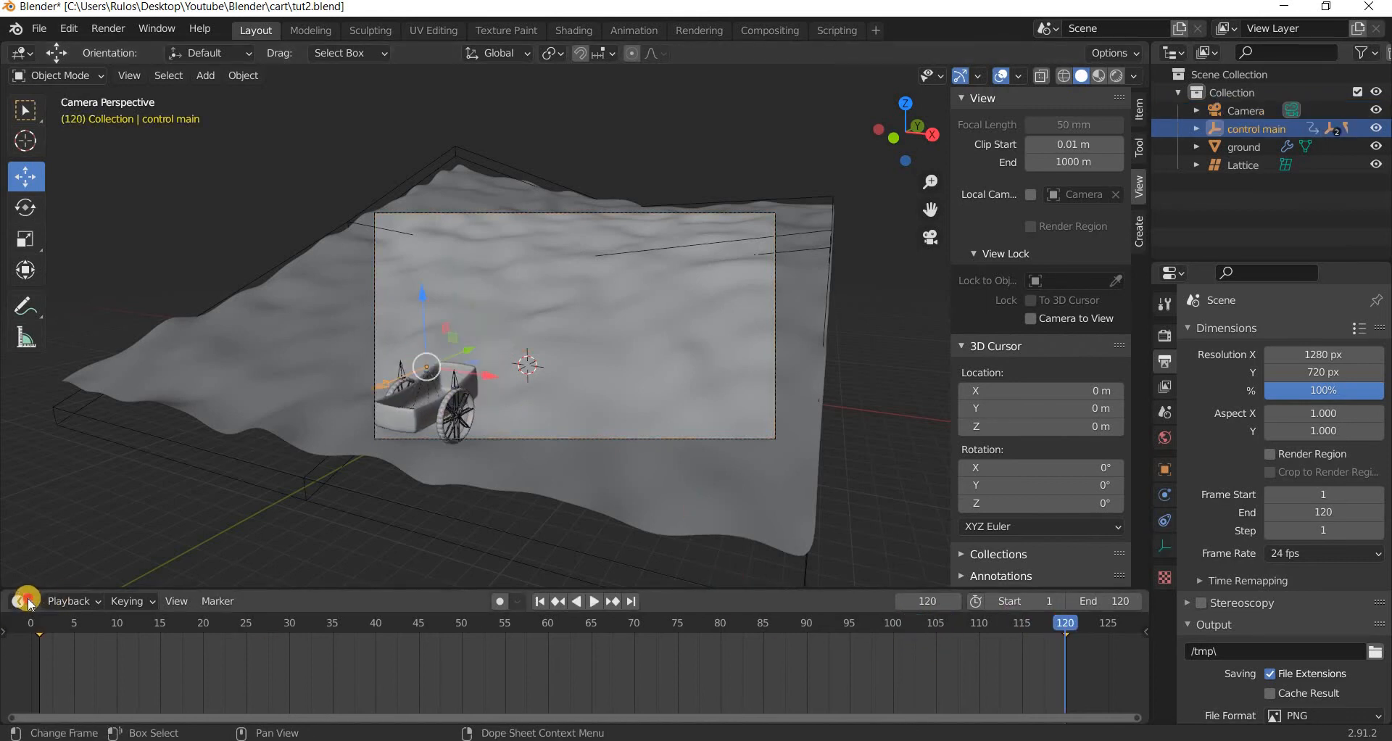
left_click(22, 602)
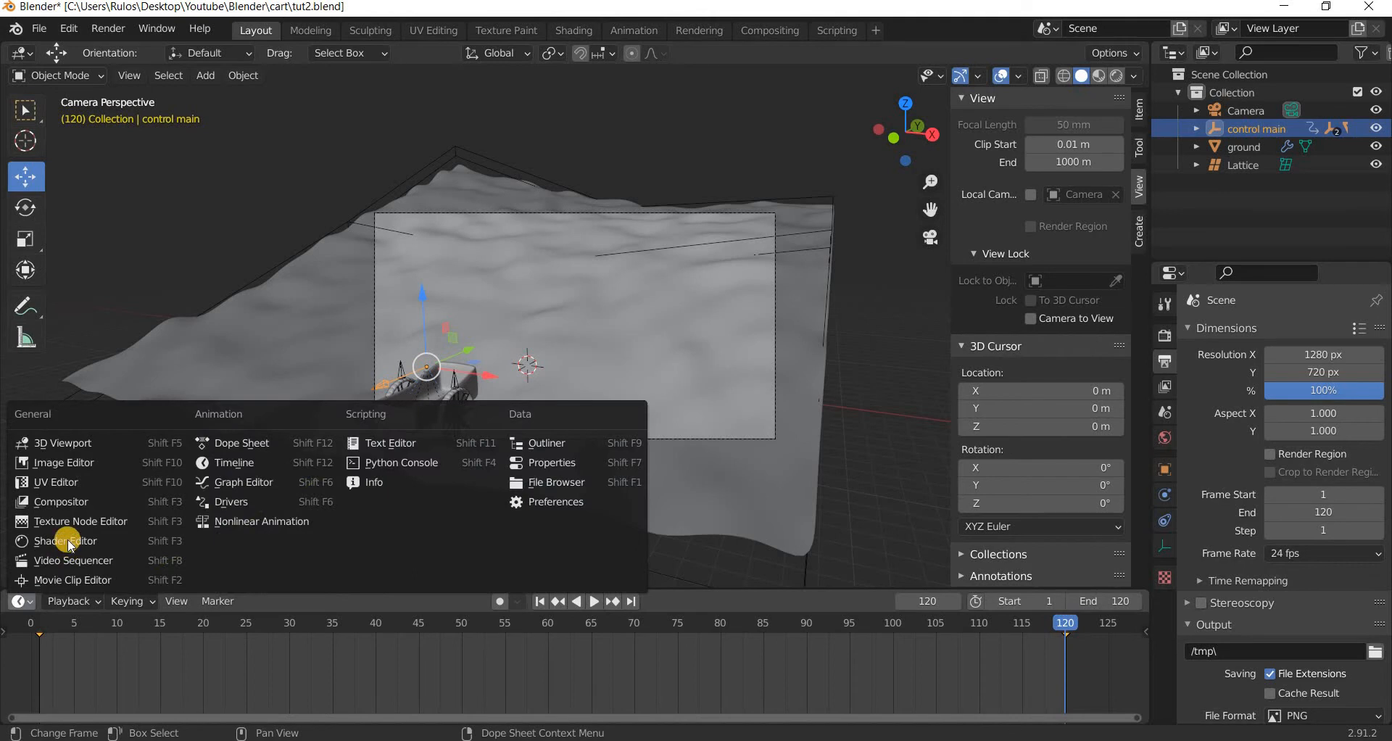
left_click(389, 528)
left_click(244, 483)
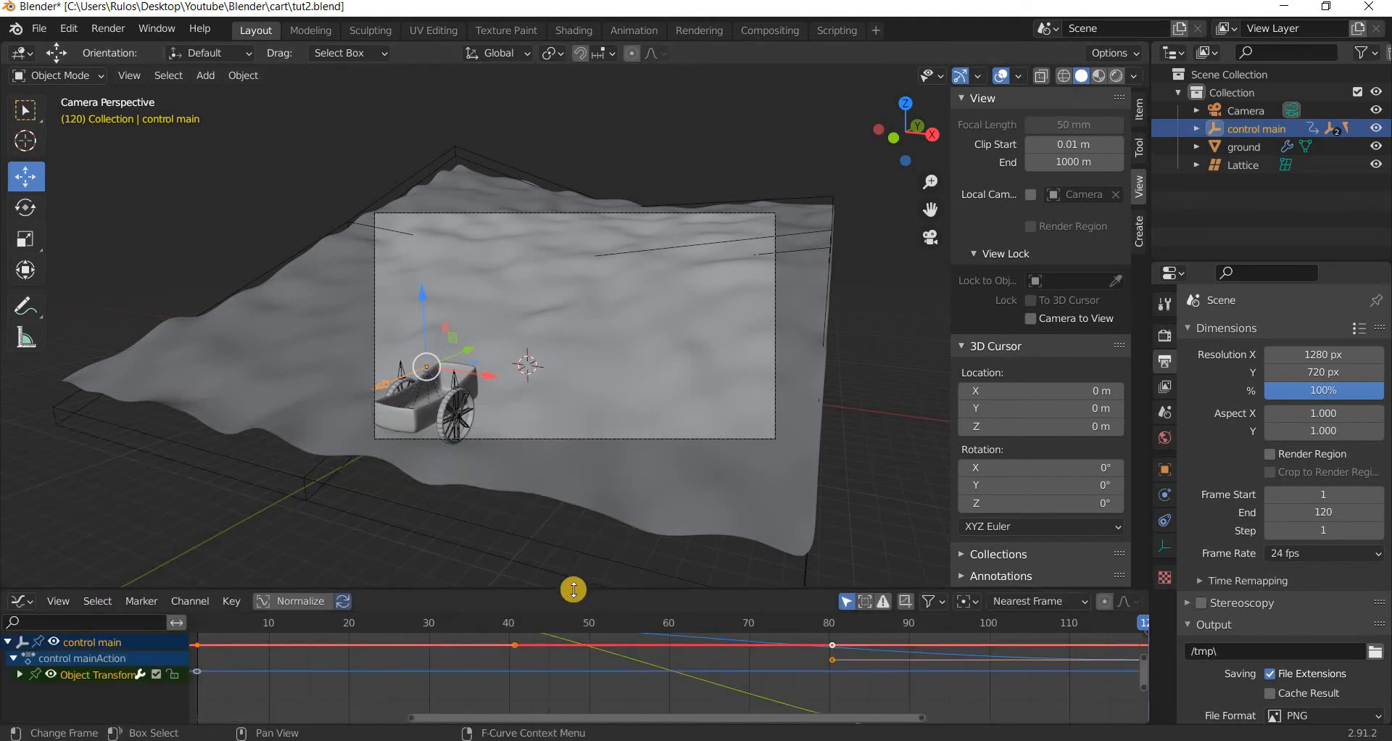
left_click_drag(574, 590, 578, 269)
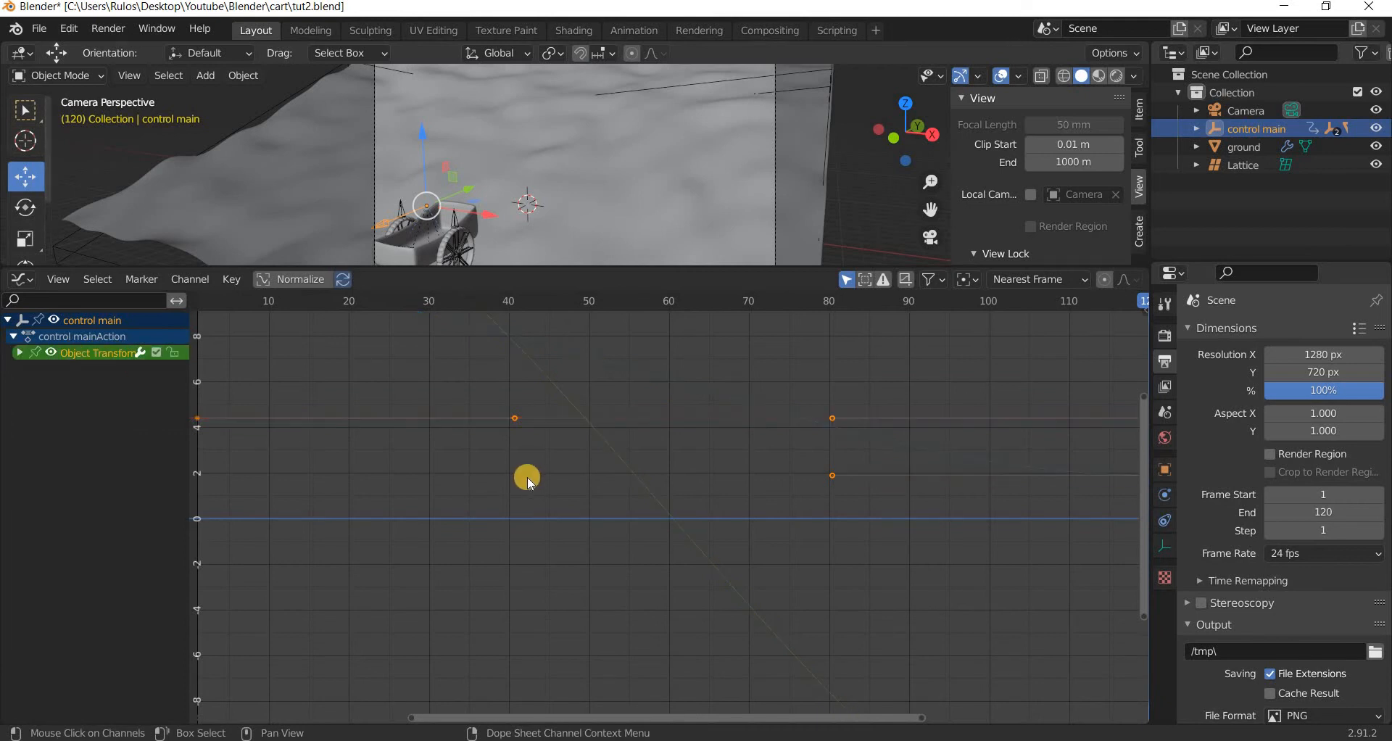
scroll(528, 477, "down", 15)
scroll(725, 563, "down", 1)
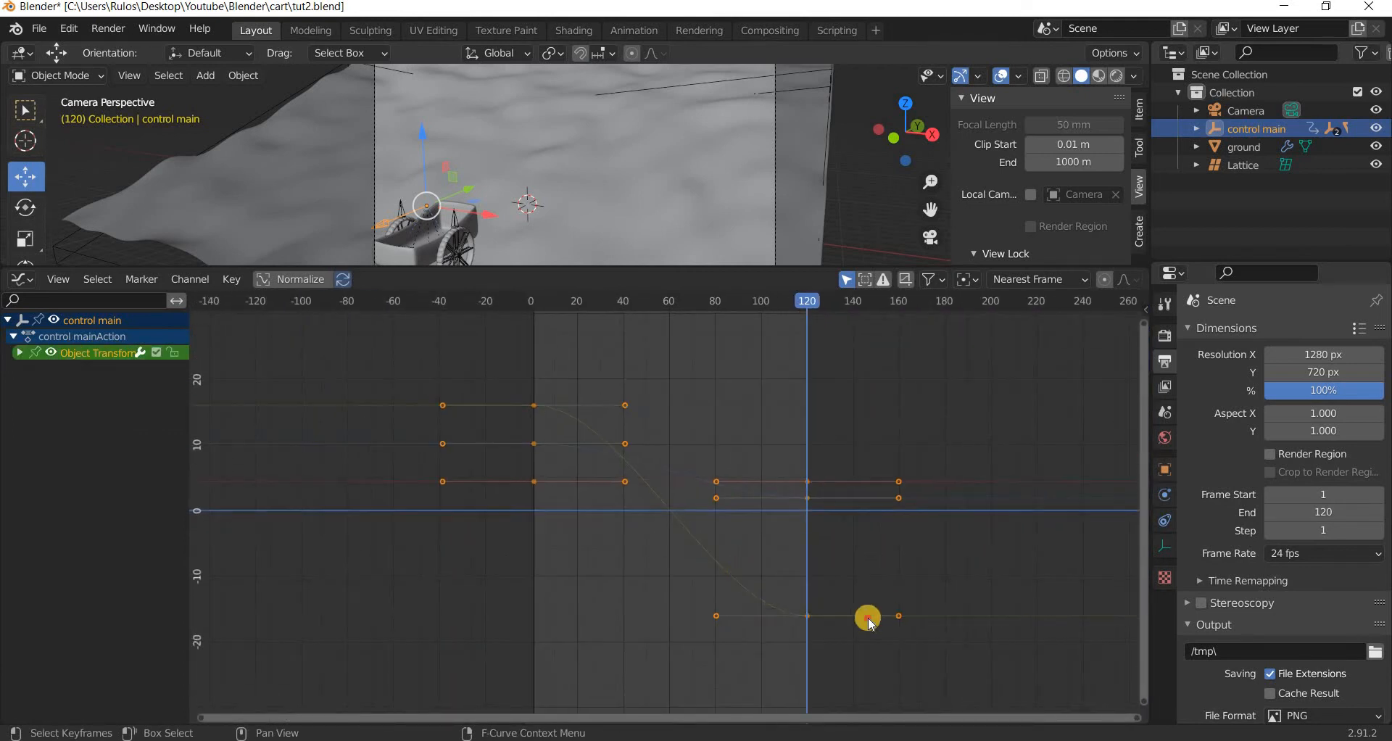
Tilt the frame 120 handles of the main control's Y and Z location curves along the descent to remove the slowdown.
scroll(867, 618, "up", 3)
left_click_drag(876, 606, 828, 682)
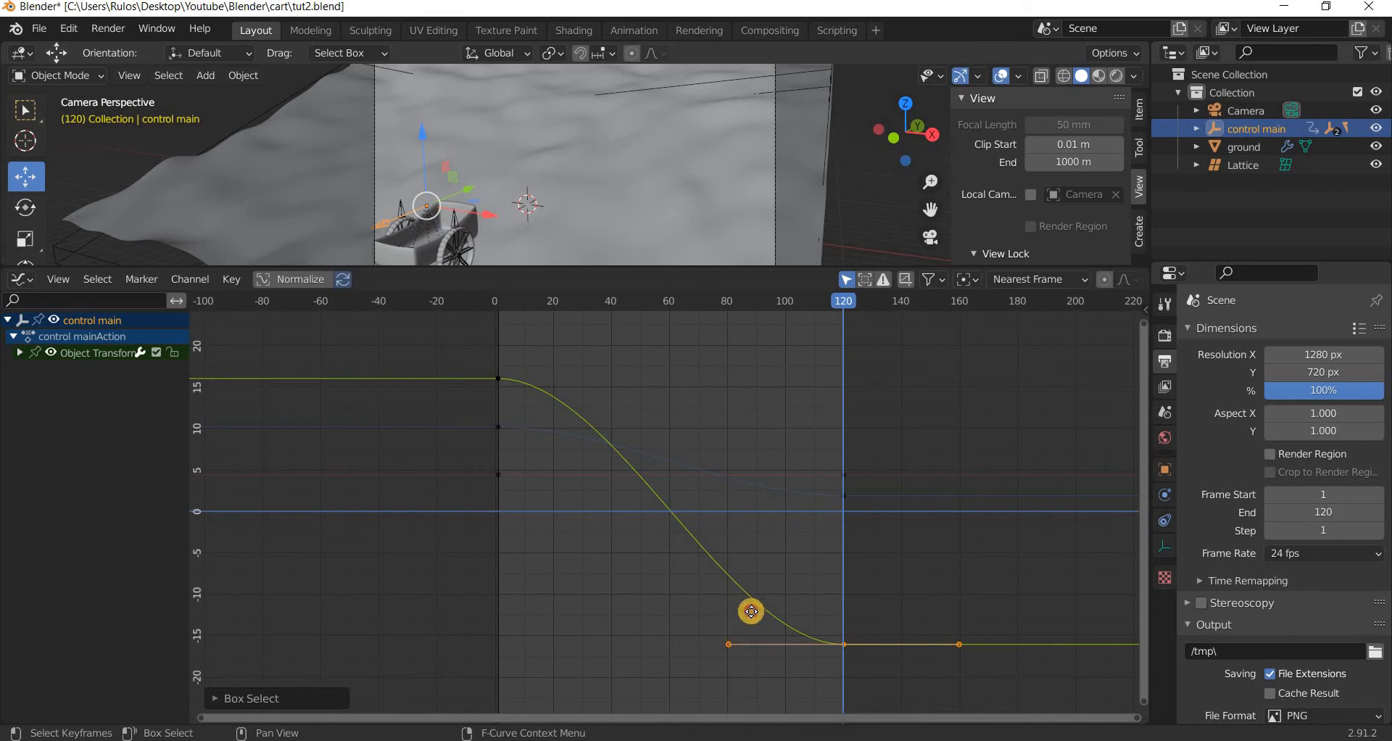
left_click_drag(751, 611, 781, 575)
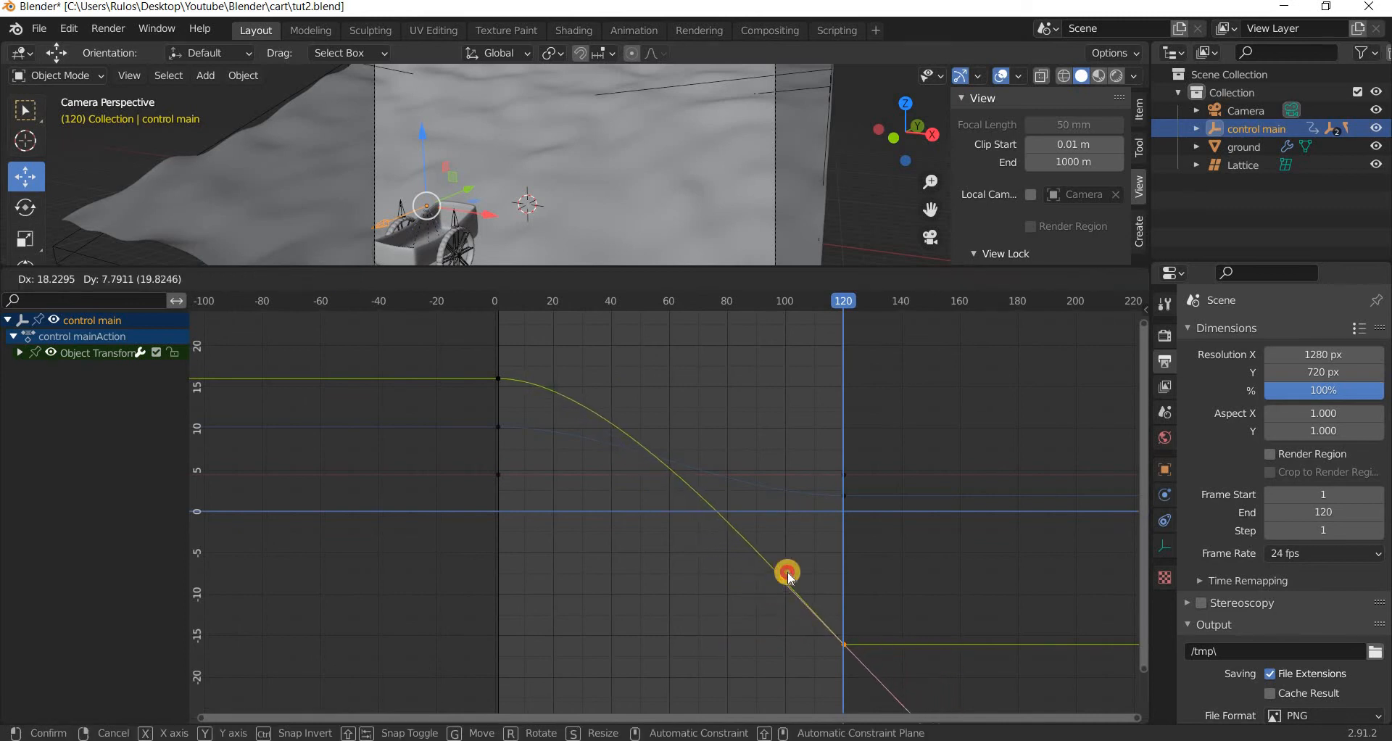
left_click(867, 497)
left_click_drag(825, 512, 750, 465)
left_click(582, 424)
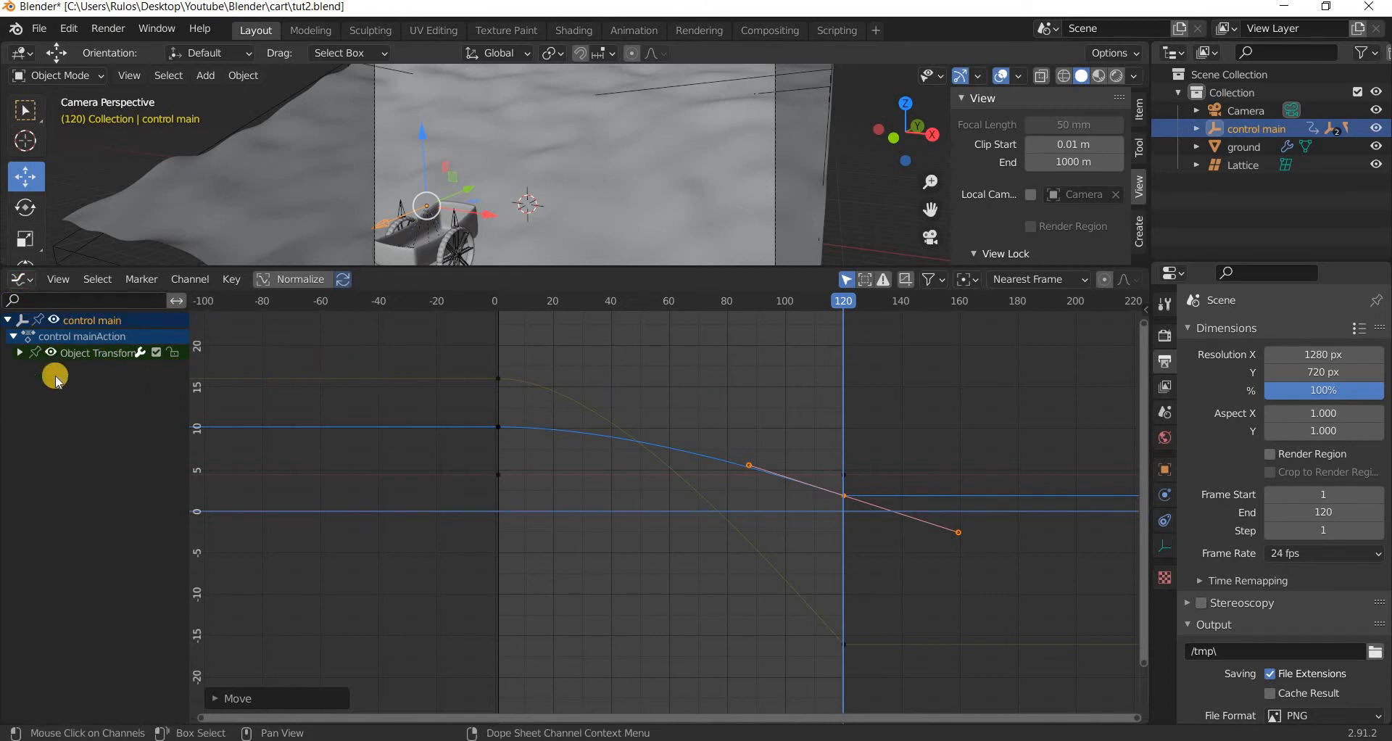
Switch the curve editor back to the Timeline and shrink it to restore the large 3D view.
left_click(21, 280)
left_click(243, 336)
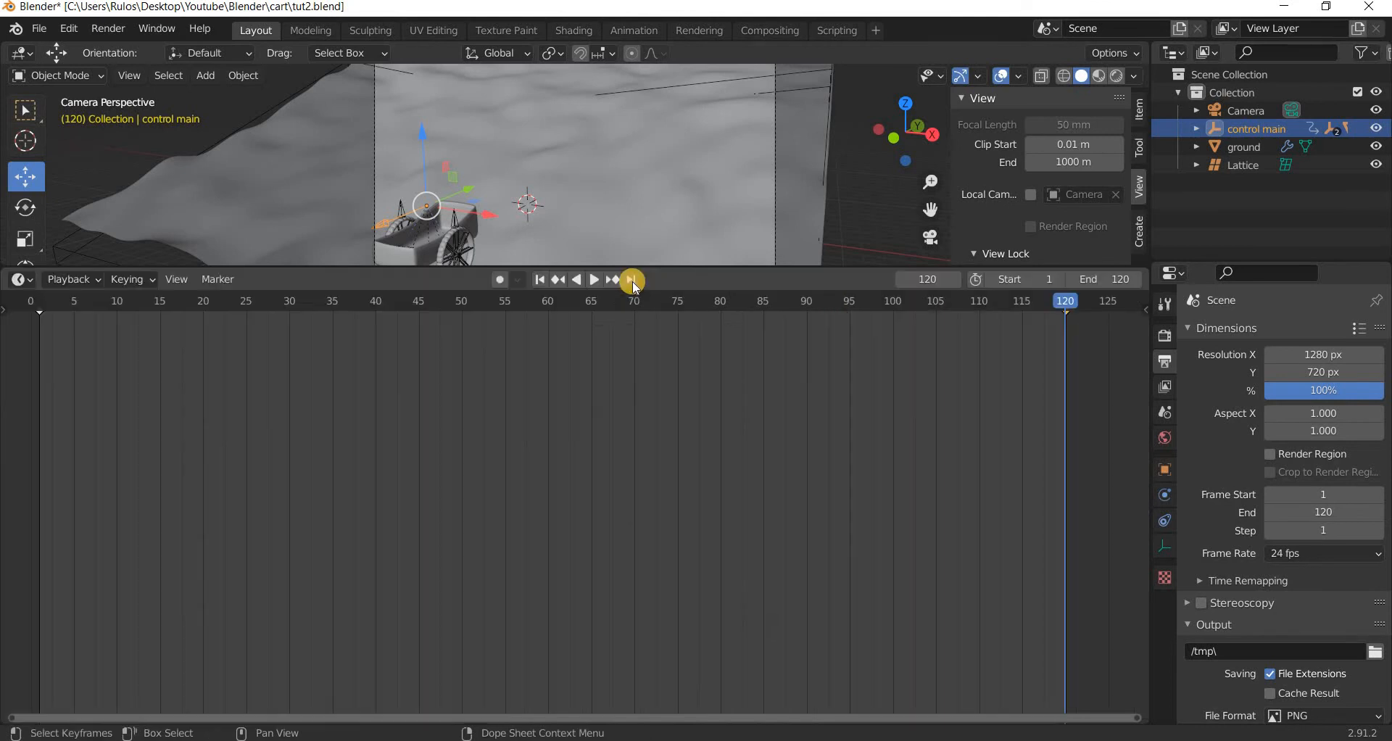
left_click_drag(622, 270, 58, 605)
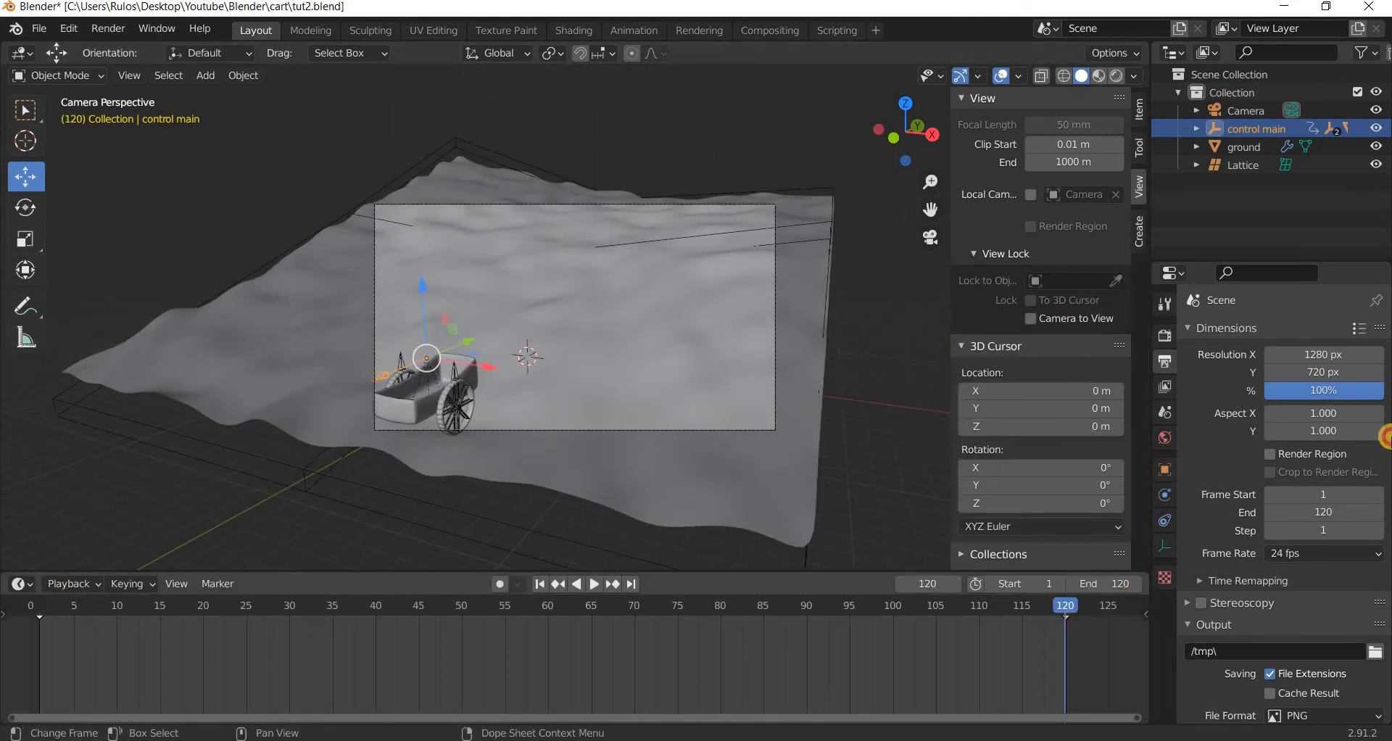
Play the cart's descent in the camera view to check the revised motion, stopping at frame 60.
key("space")
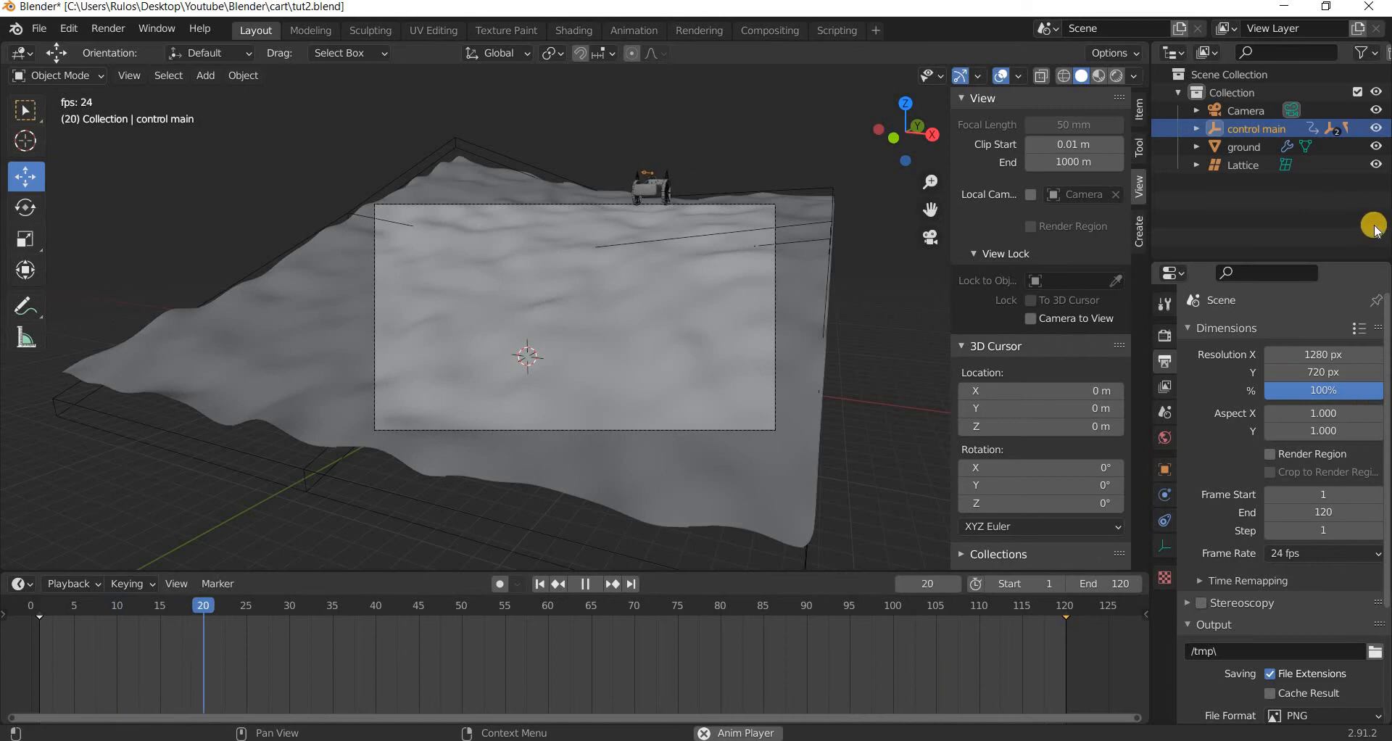
key("space")
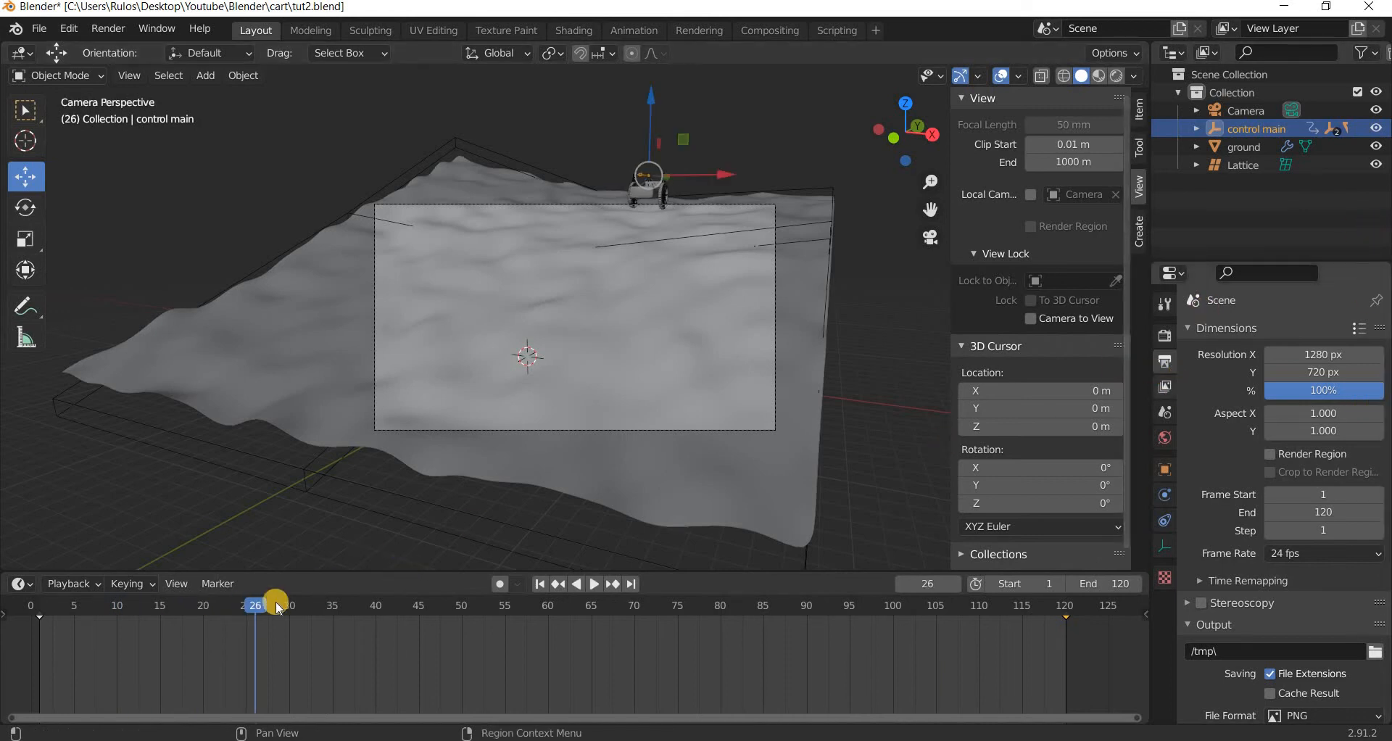
key("space")
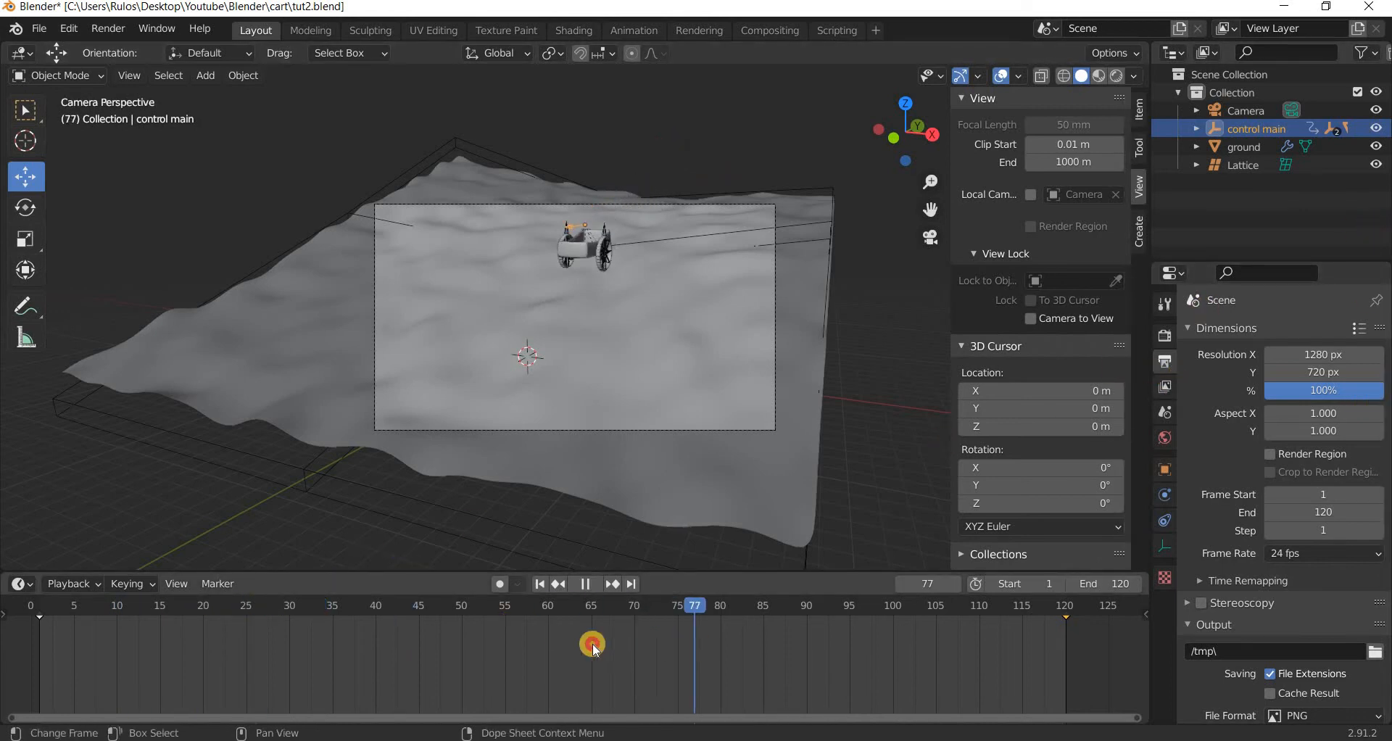
key("space")
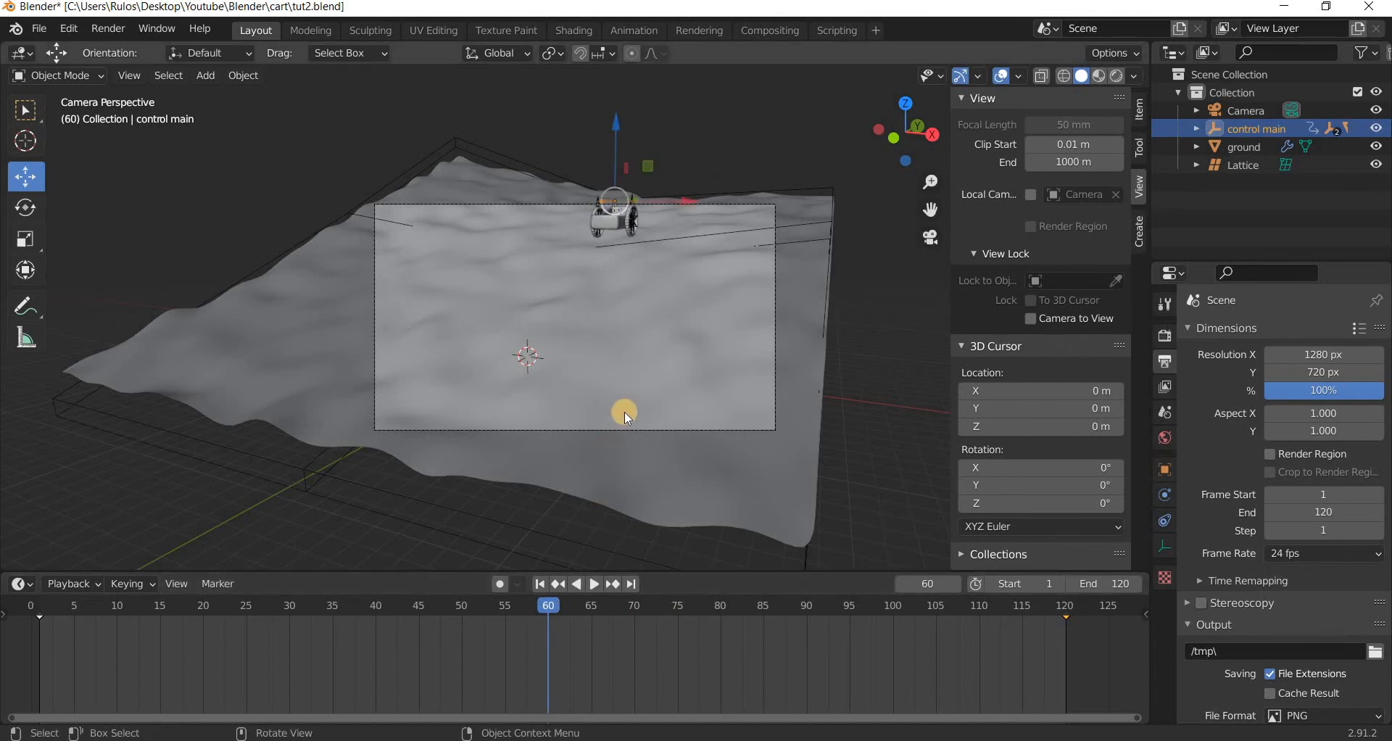
Examine from close up how the cart's wheels meet the sand at frames 60, 80 and 85.
middle_click_drag(549, 429, 524, 210)
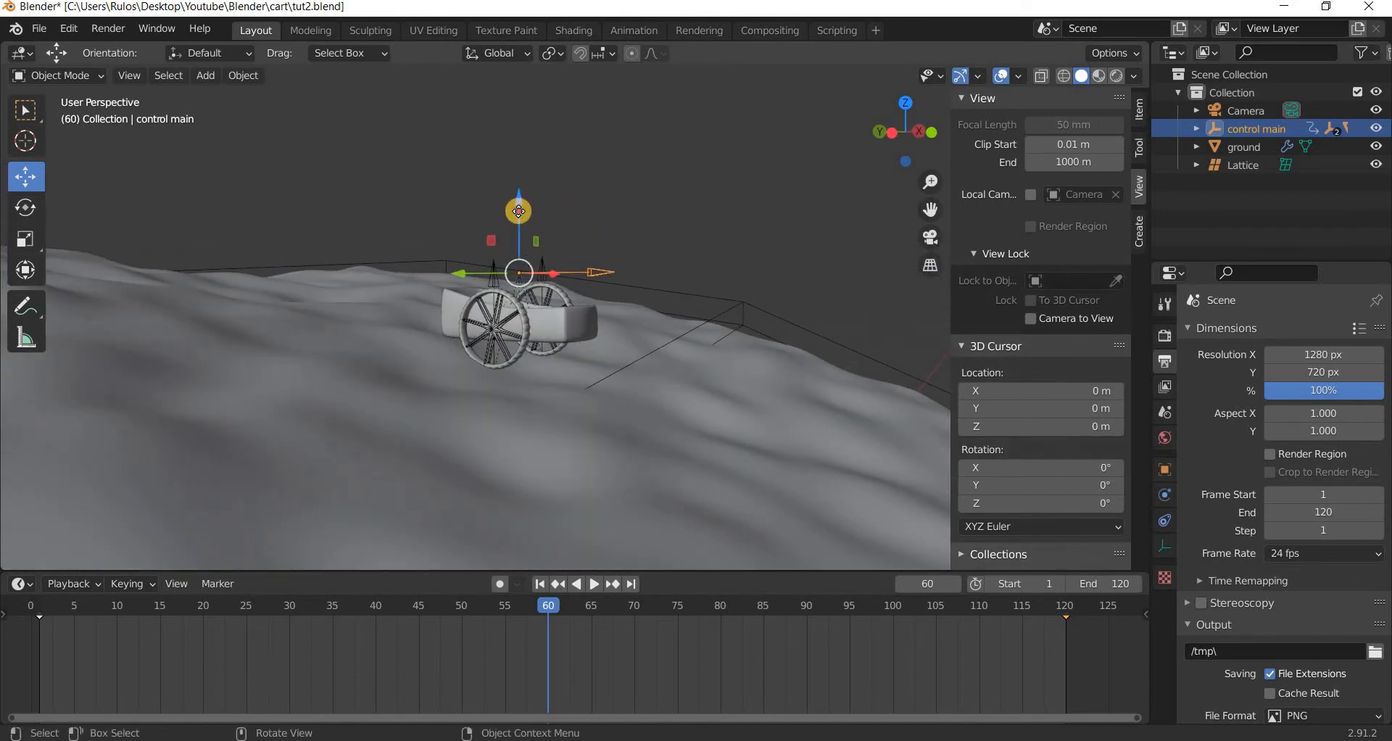
left_click_drag(520, 206, 519, 210)
right_click(519, 210)
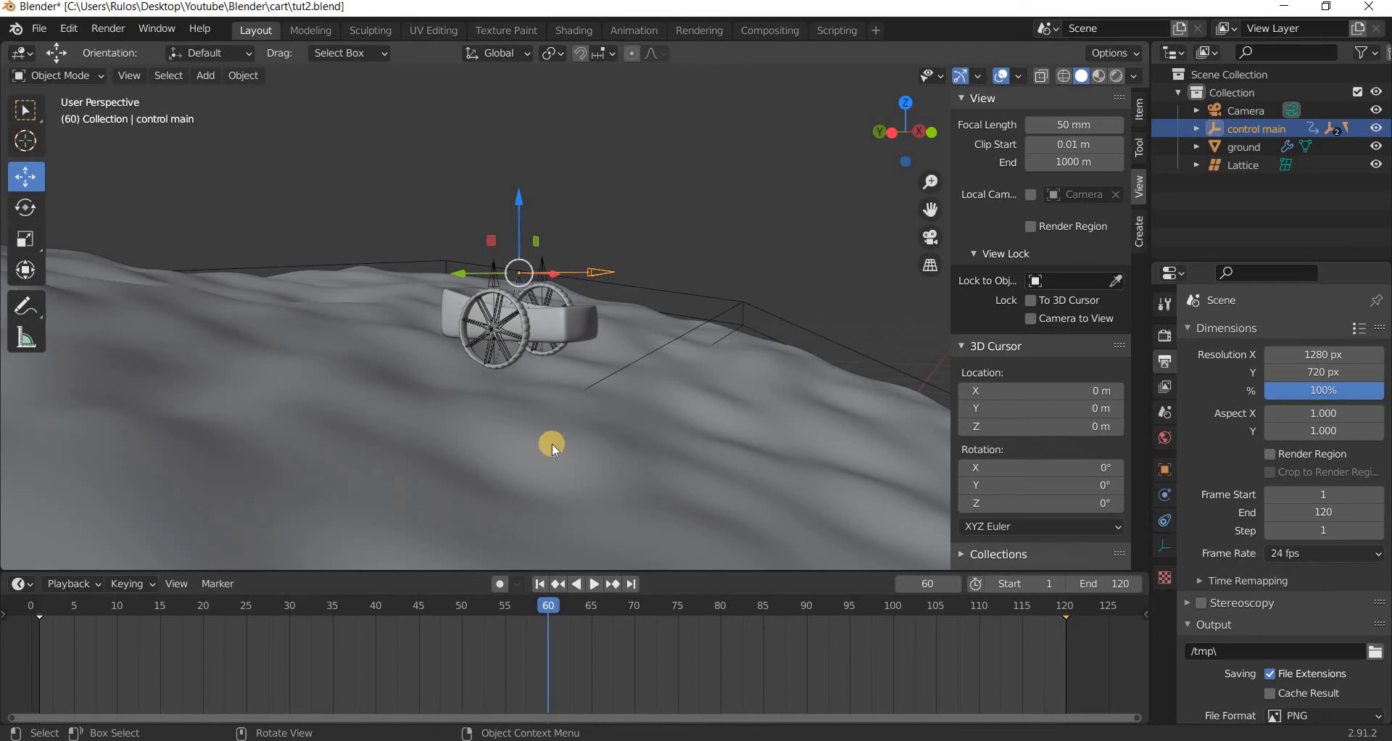
middle_click_drag(372, 474, 383, 605)
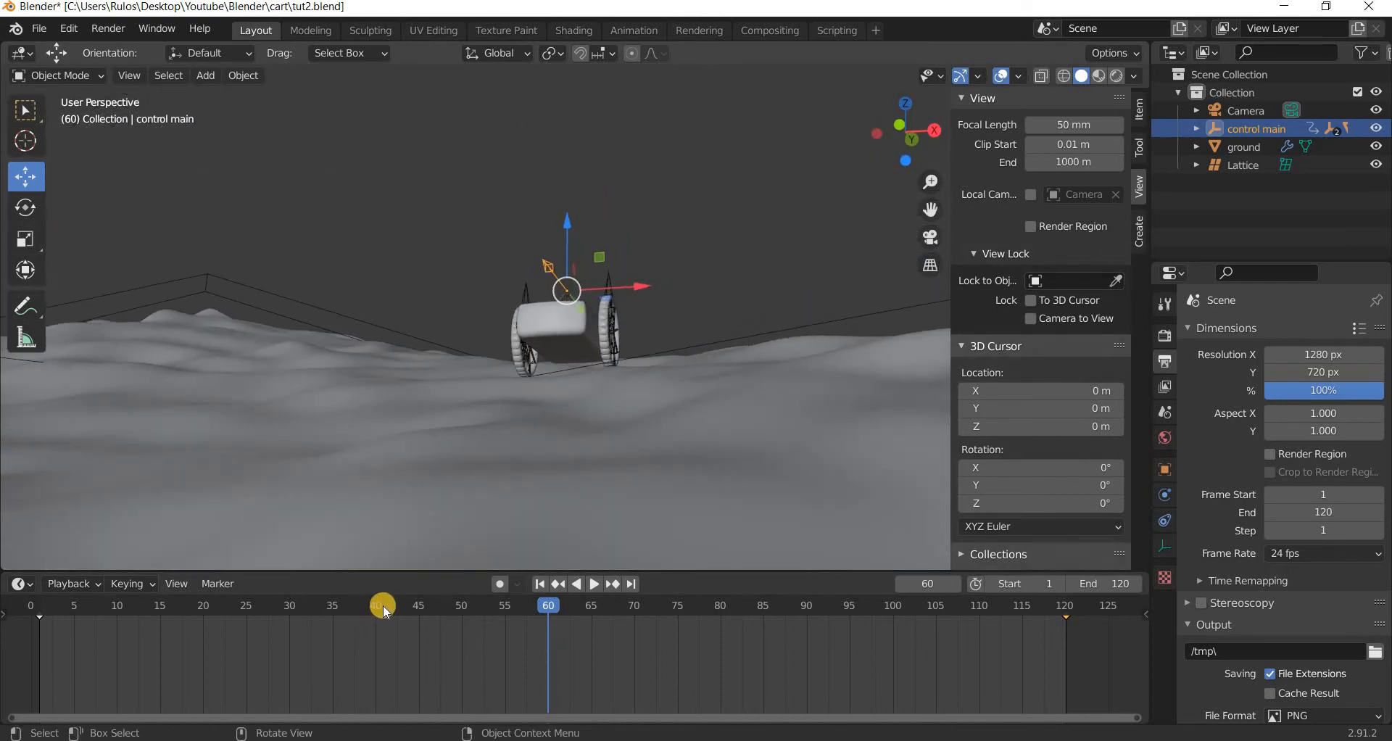
key("space")
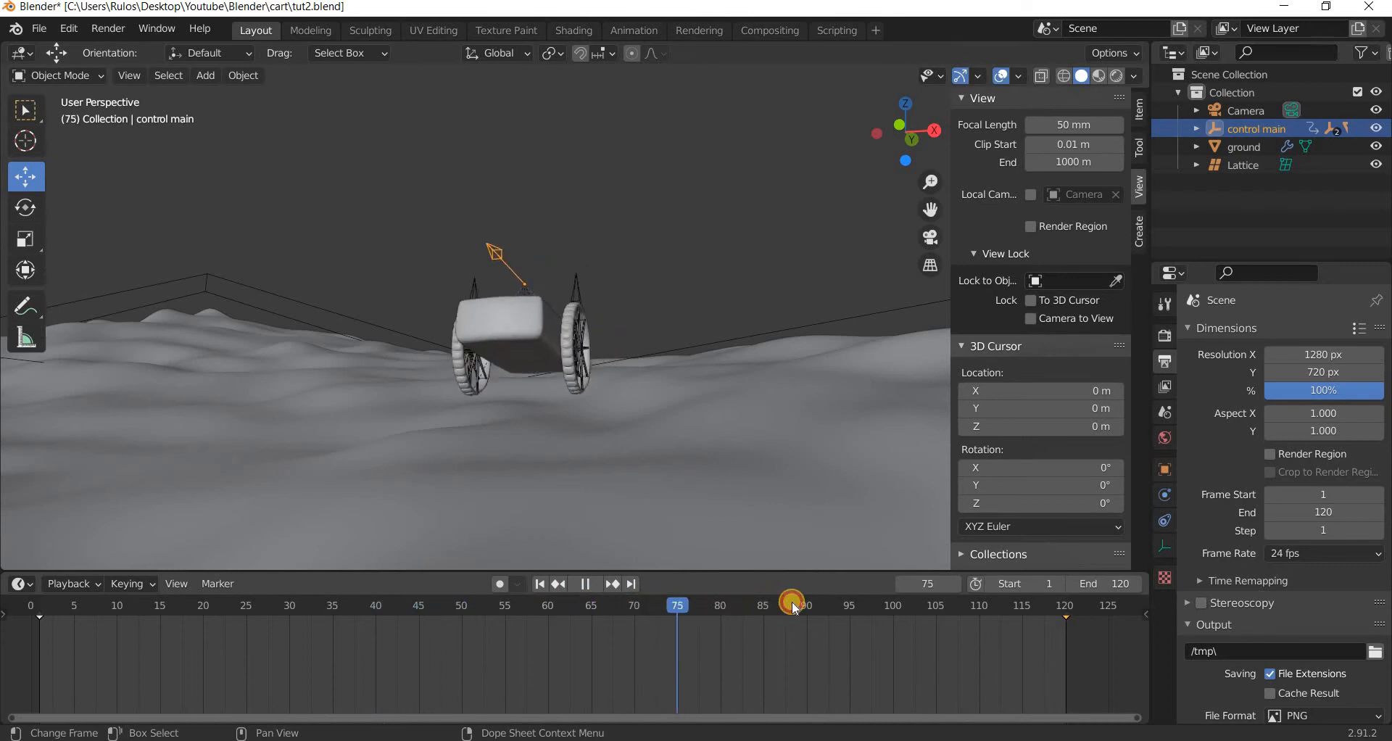
left_click_drag(734, 607, 725, 608)
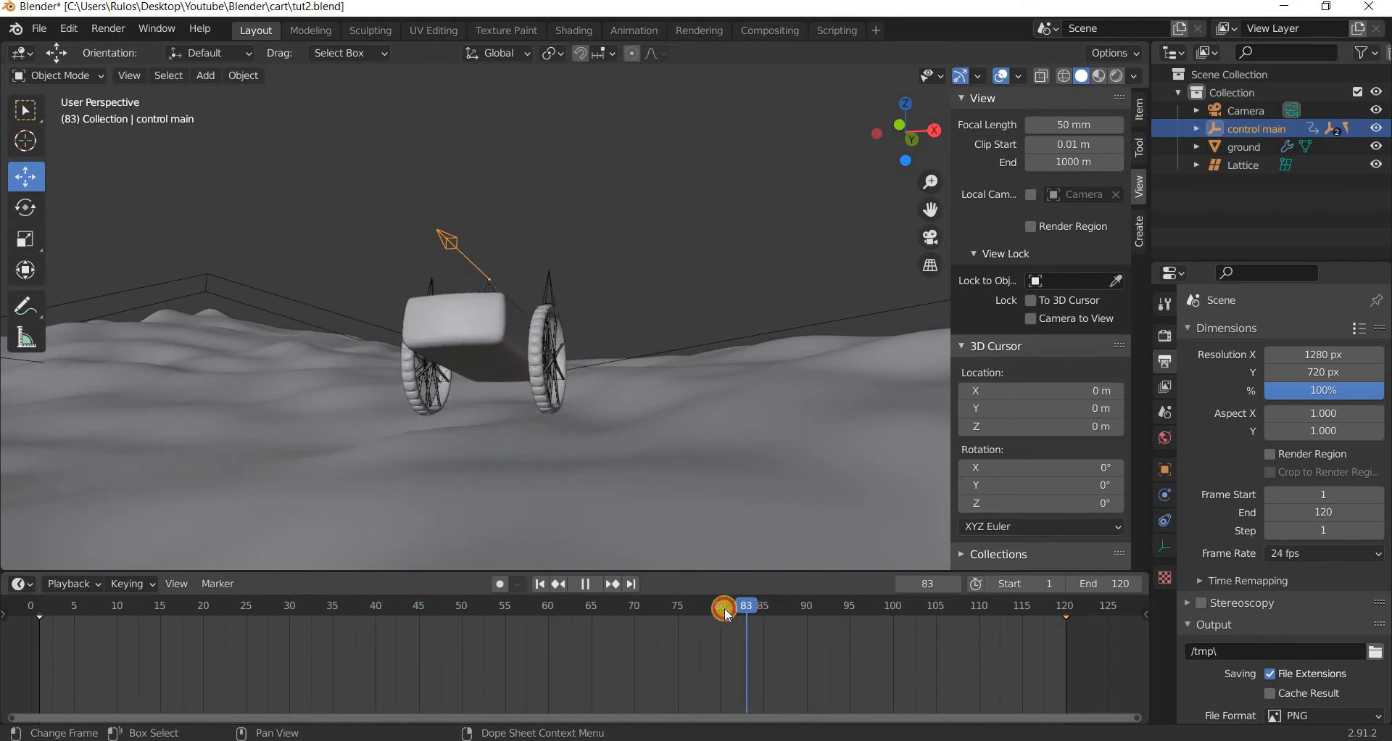
key("space")
left_click_drag(504, 212, 502, 221)
left_click(727, 606)
left_click_drag(729, 607, 768, 606)
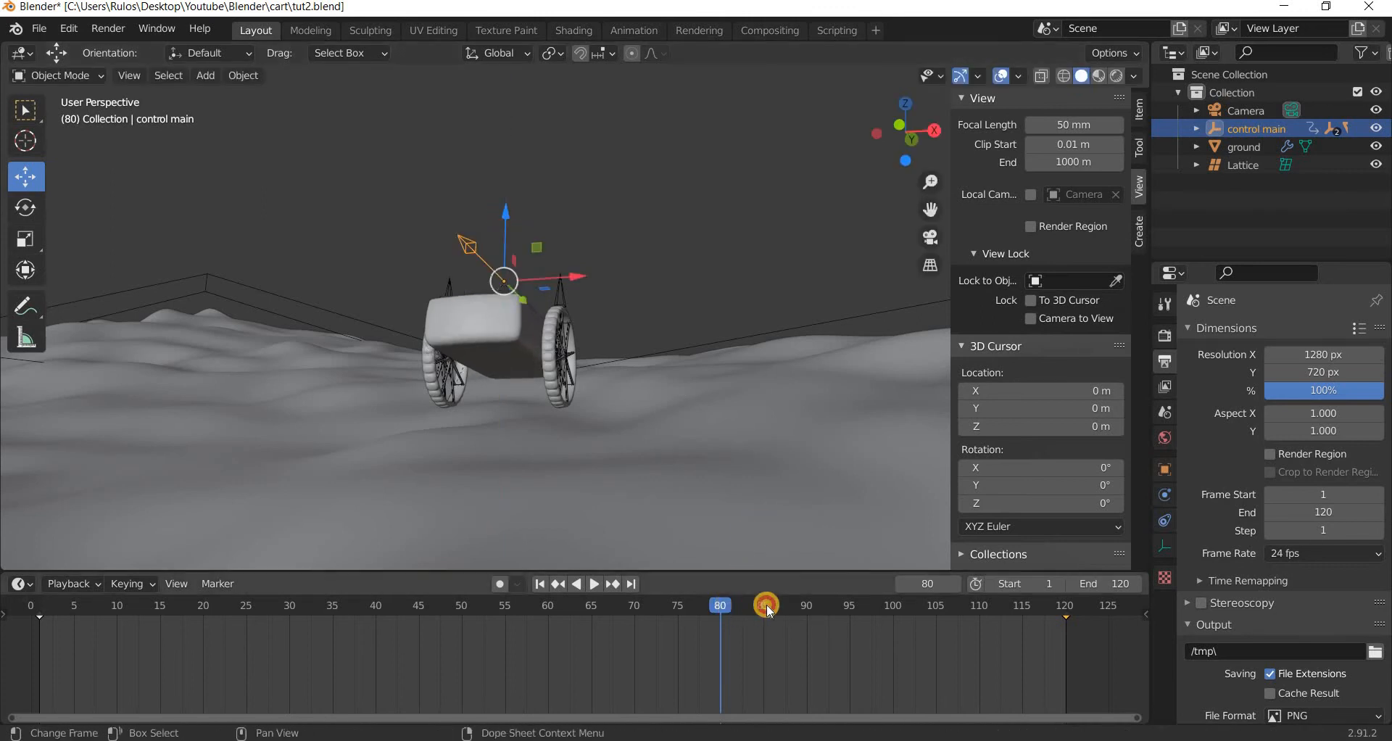
mouse_move(480, 215)
left_mouse_down()
mouse_move(473, 228)
mouse_move(478, 216)
left_mouse_up()
At frame 90, lower the main control about 0.23 m along Z and keyframe its location.
left_click(801, 609)
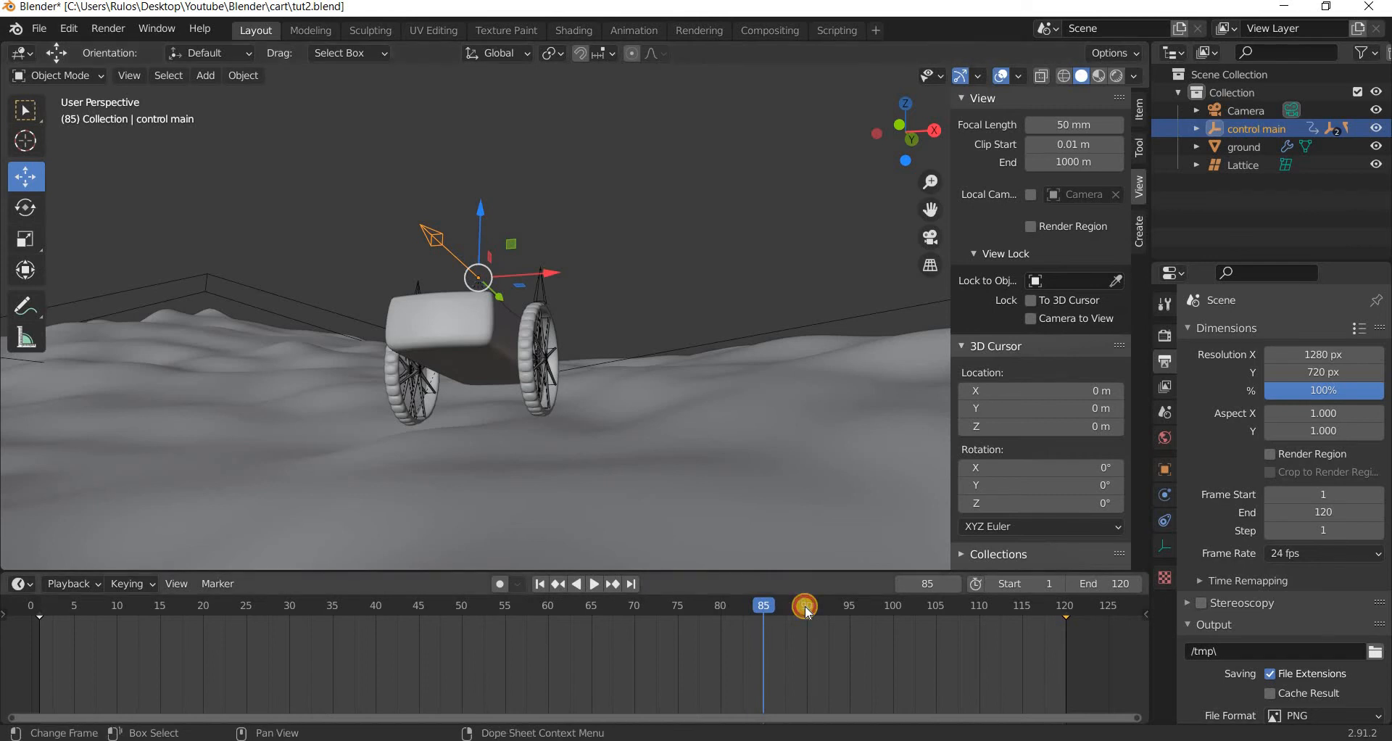
key("space")
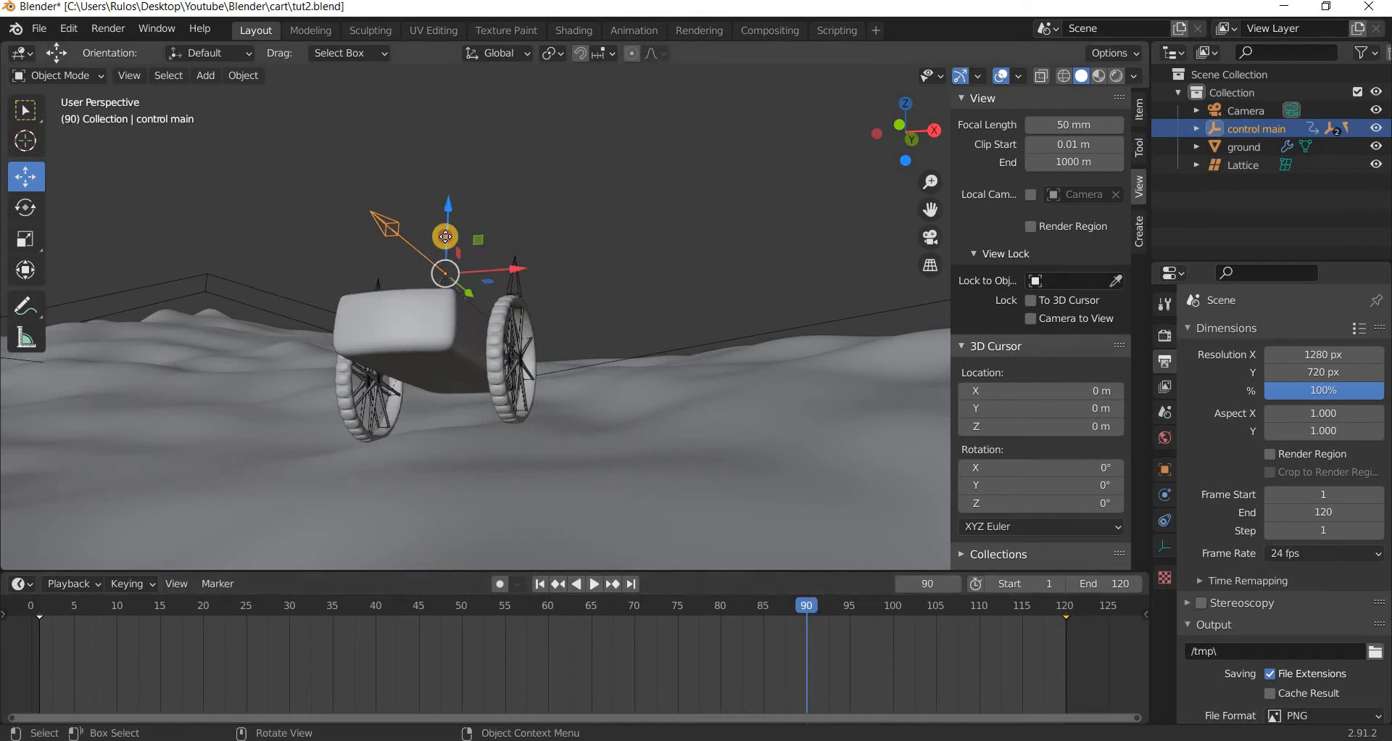
mouse_move(445, 237)
left_mouse_down()
mouse_move(469, 189)
mouse_move(462, 221)
left_mouse_up()
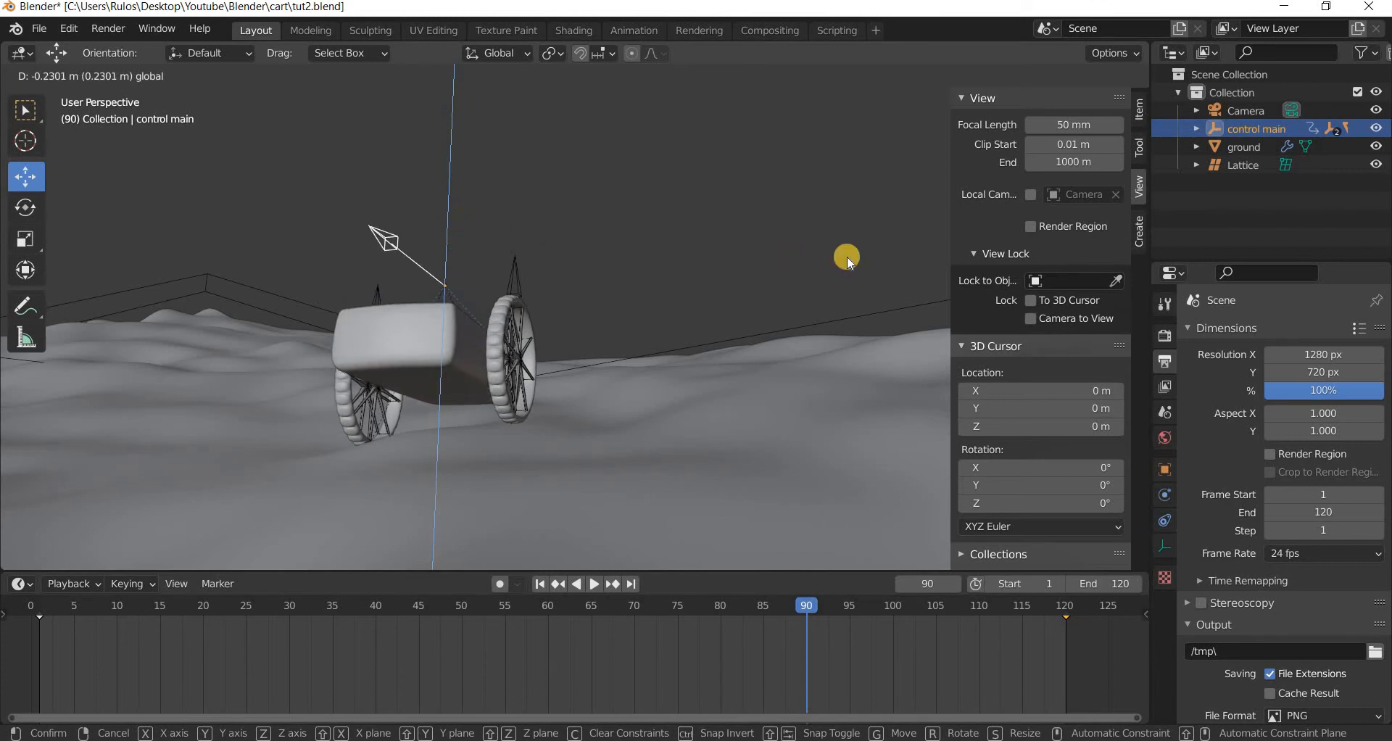
left_click_drag(847, 255, 848, 254)
left_click(1144, 103)
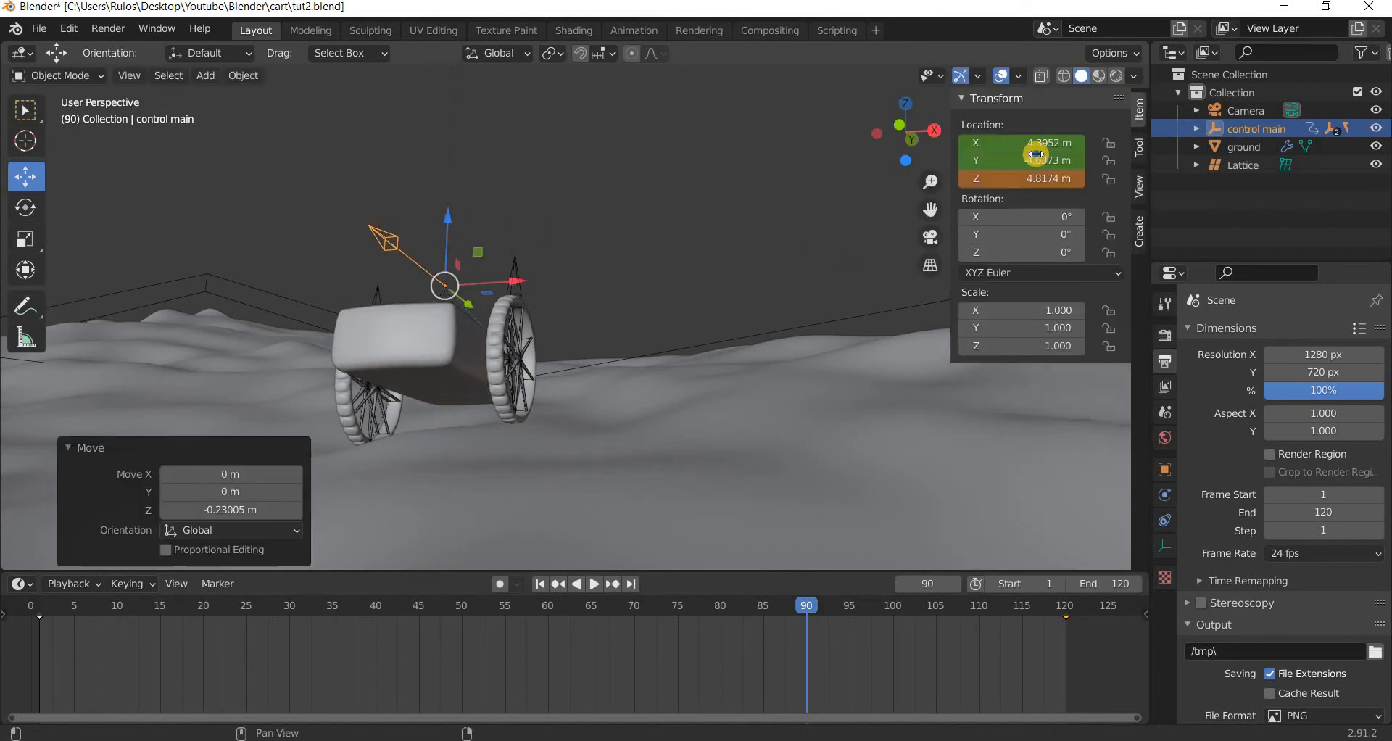
right_click(926, 171)
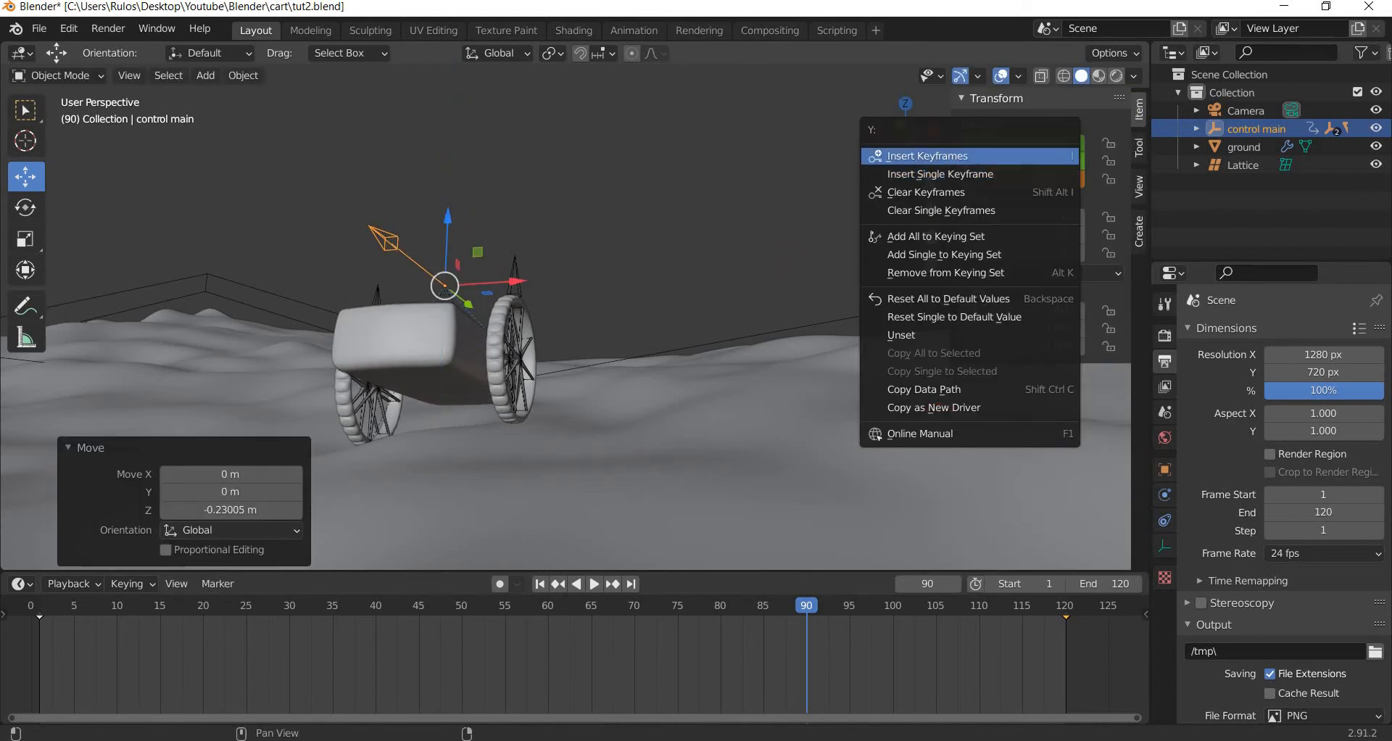
left_click(928, 155)
Check the cart's height above the sand at frames 95 and 100.
left_click_drag(775, 601, 851, 602)
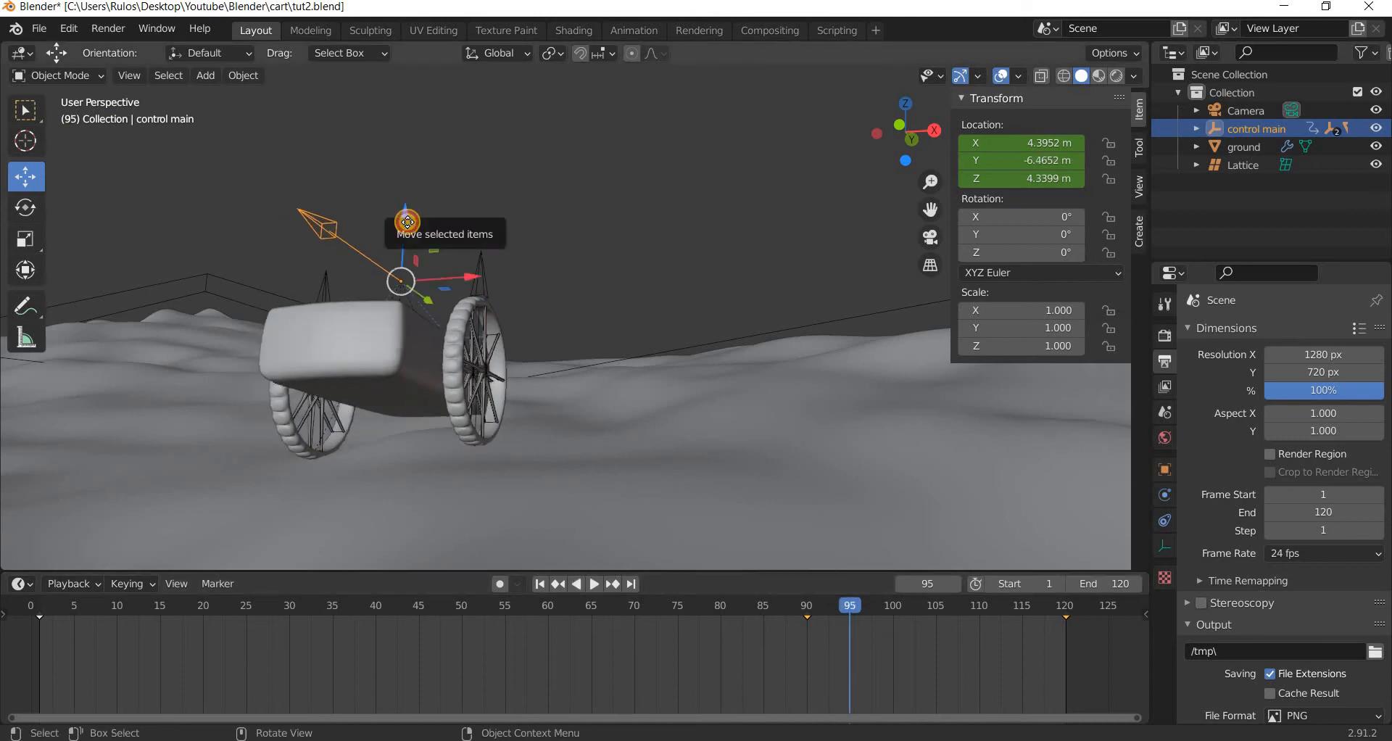
left_click_drag(408, 215, 409, 226)
left_click_drag(856, 604, 892, 607)
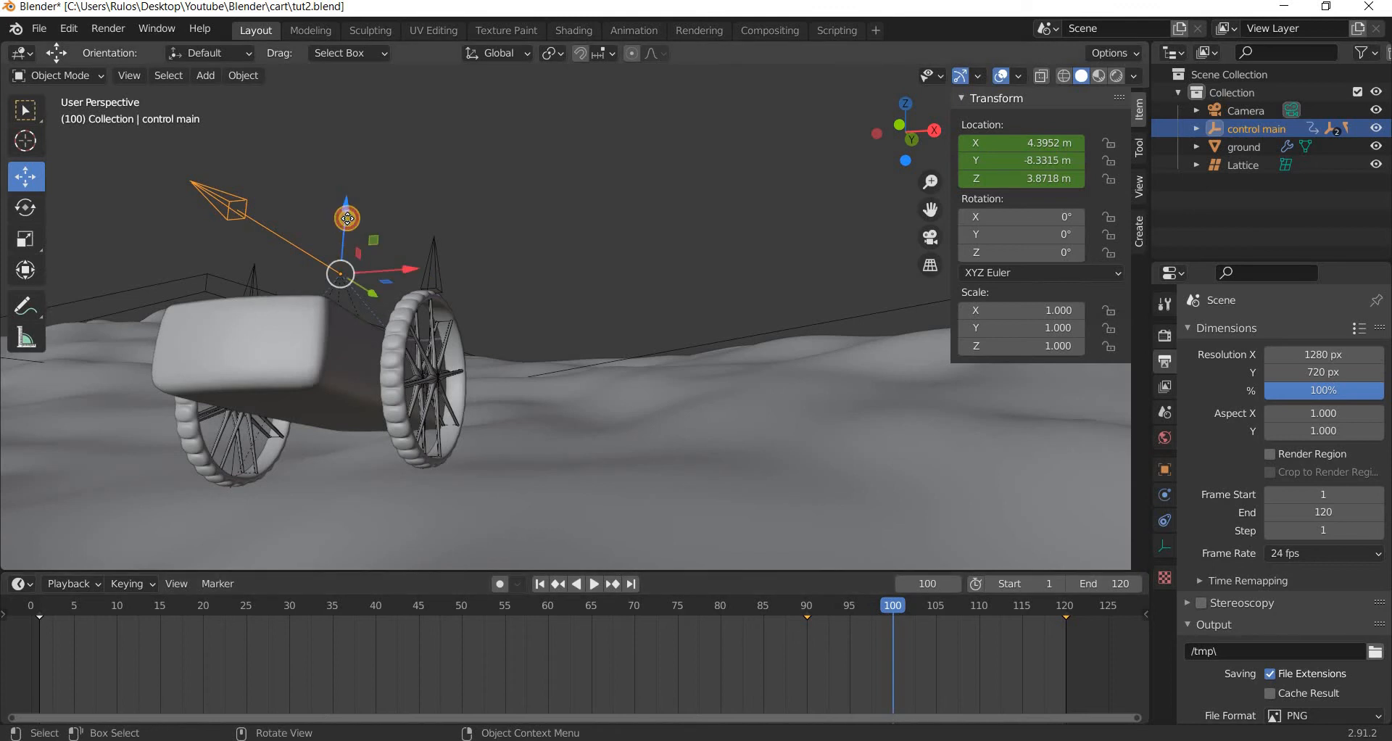
left_click_drag(348, 218, 347, 229)
At frame 110, lower the main control to a Z location of 2.7149 m and keyframe its location.
left_click_drag(896, 607, 979, 607)
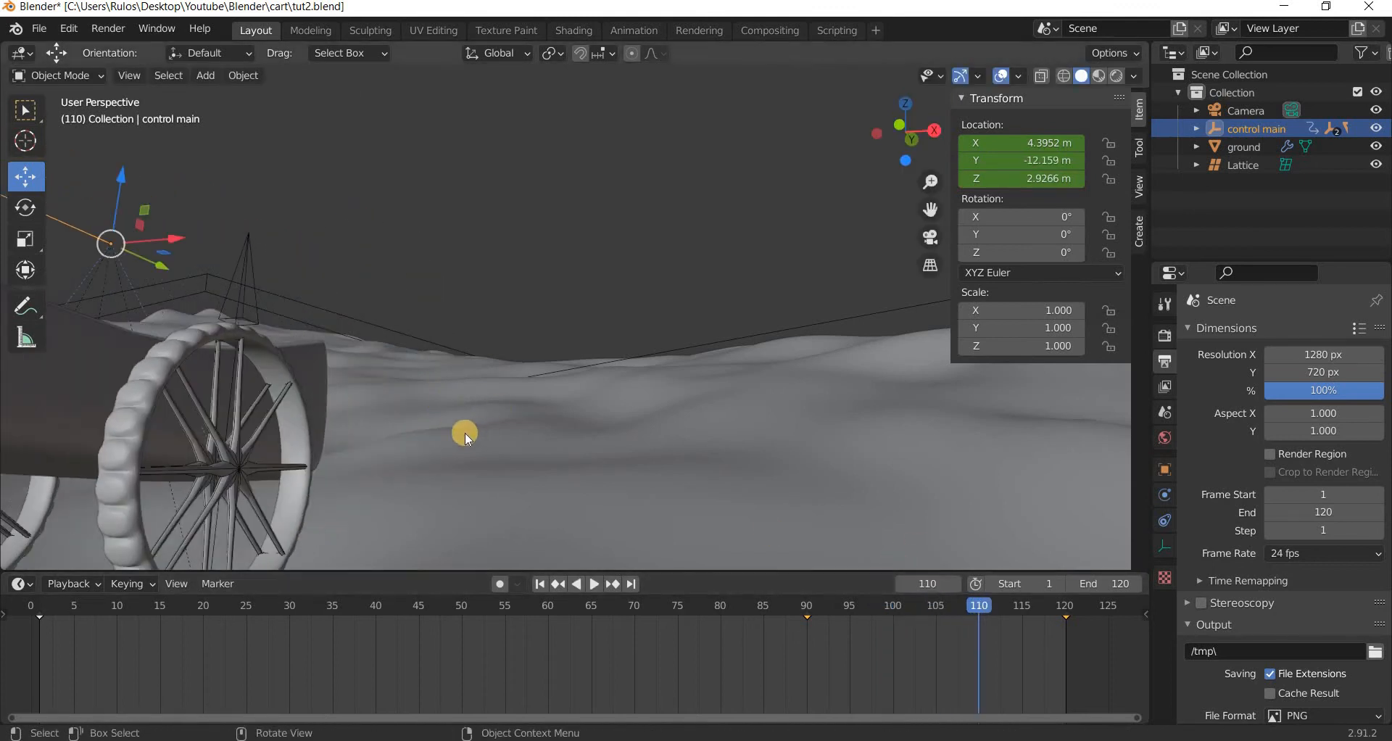
scroll(466, 433, "down", 5)
middle_click_drag(467, 437, 302, 353)
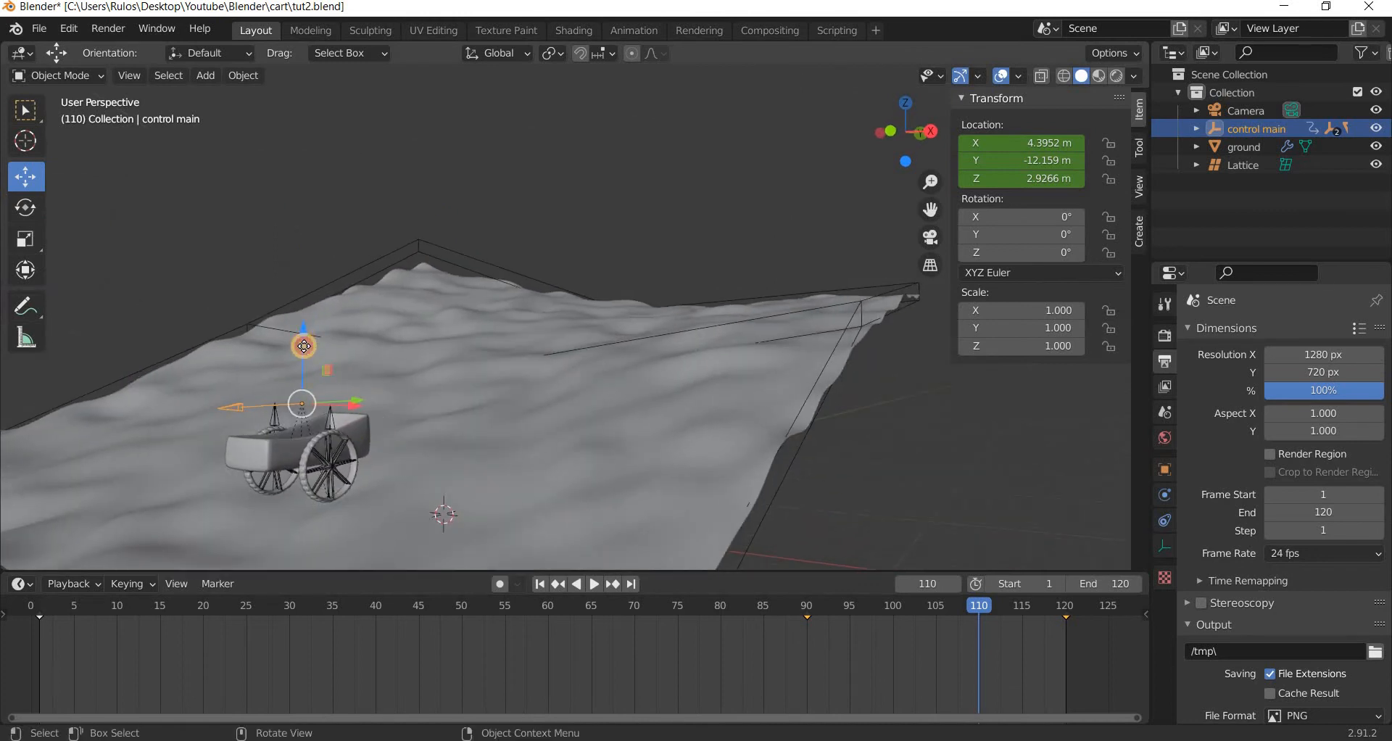
left_click_drag(304, 346, 307, 348)
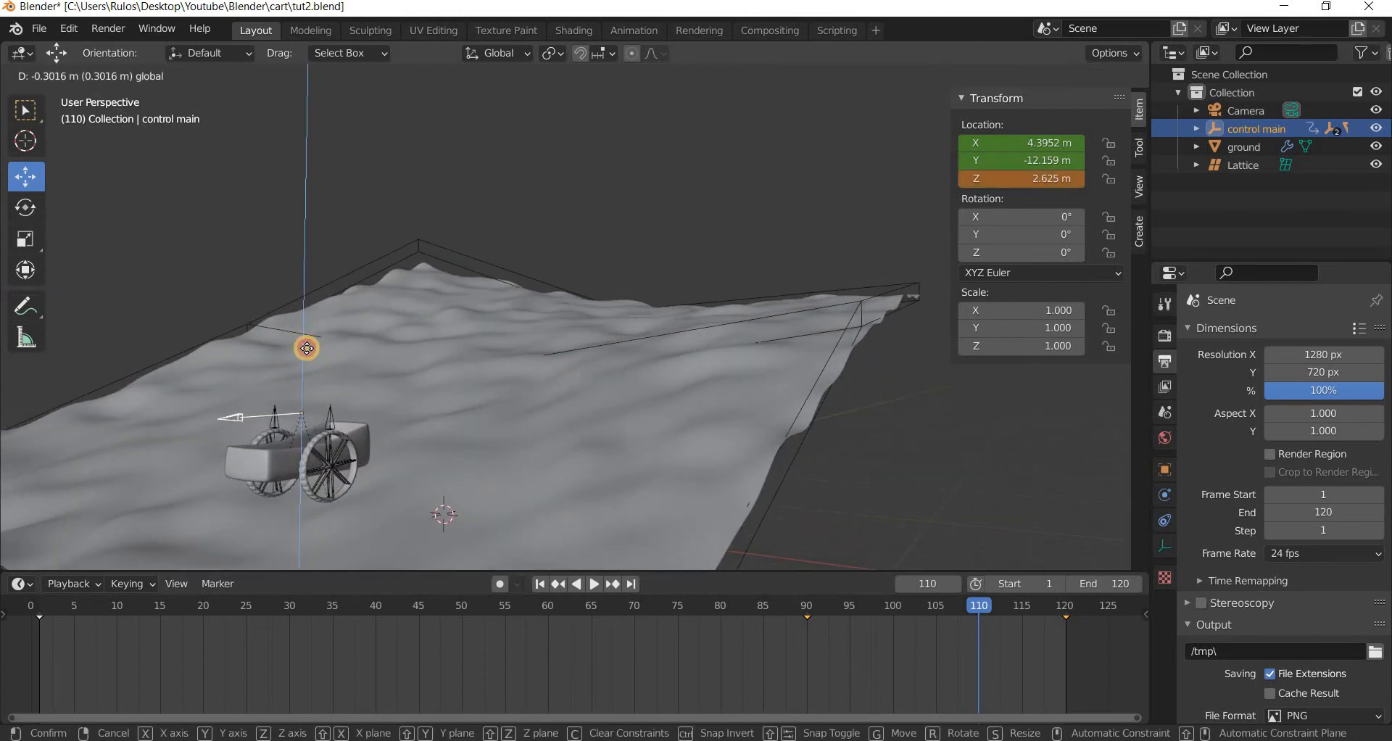
left_click_drag(944, 224, 468, 321)
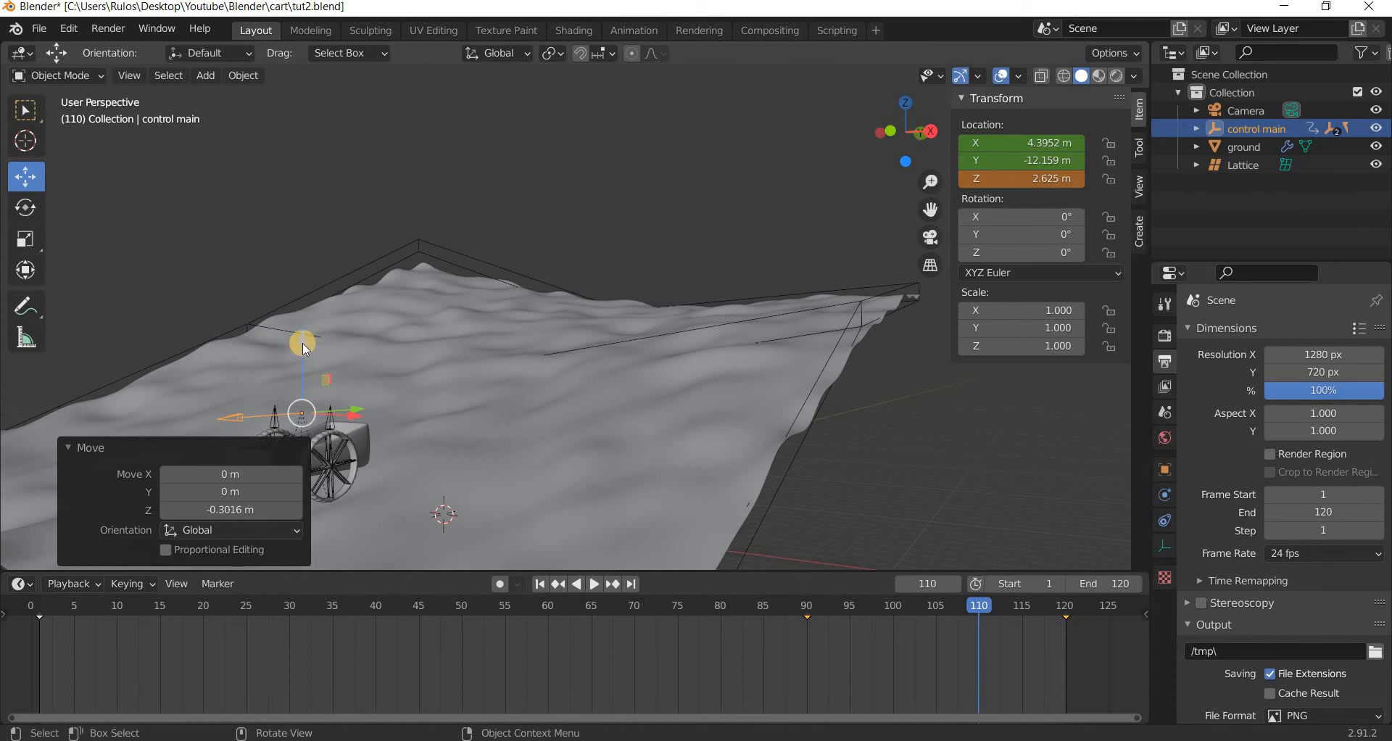
left_click_drag(306, 337, 307, 334)
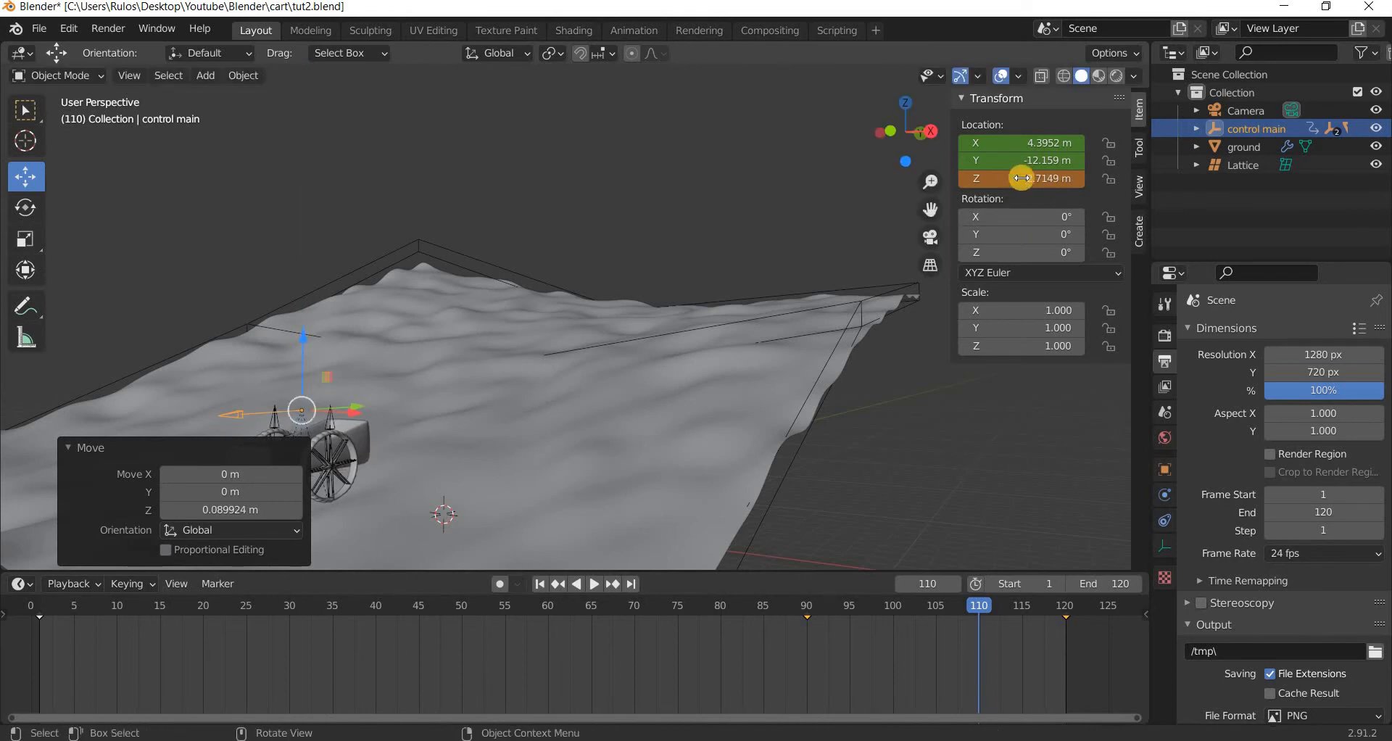
right_click(977, 168)
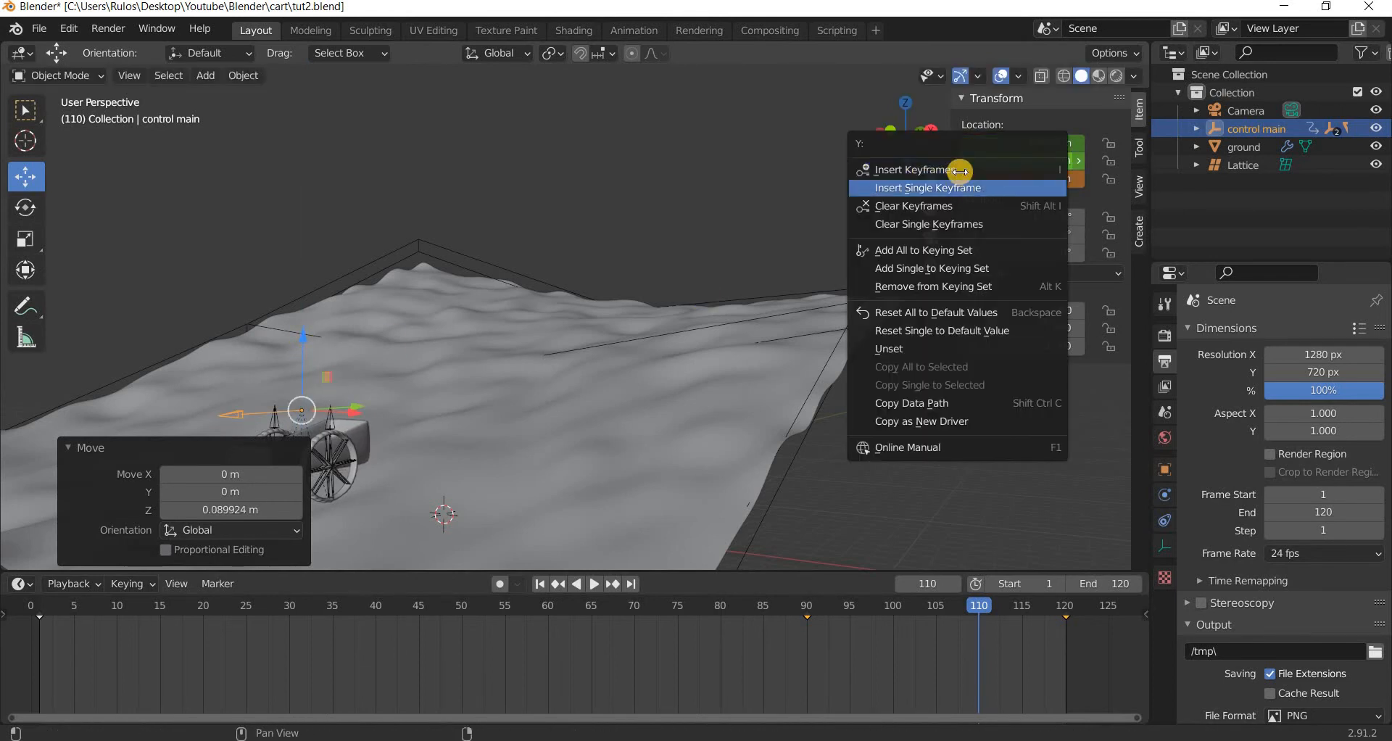
key("Return")
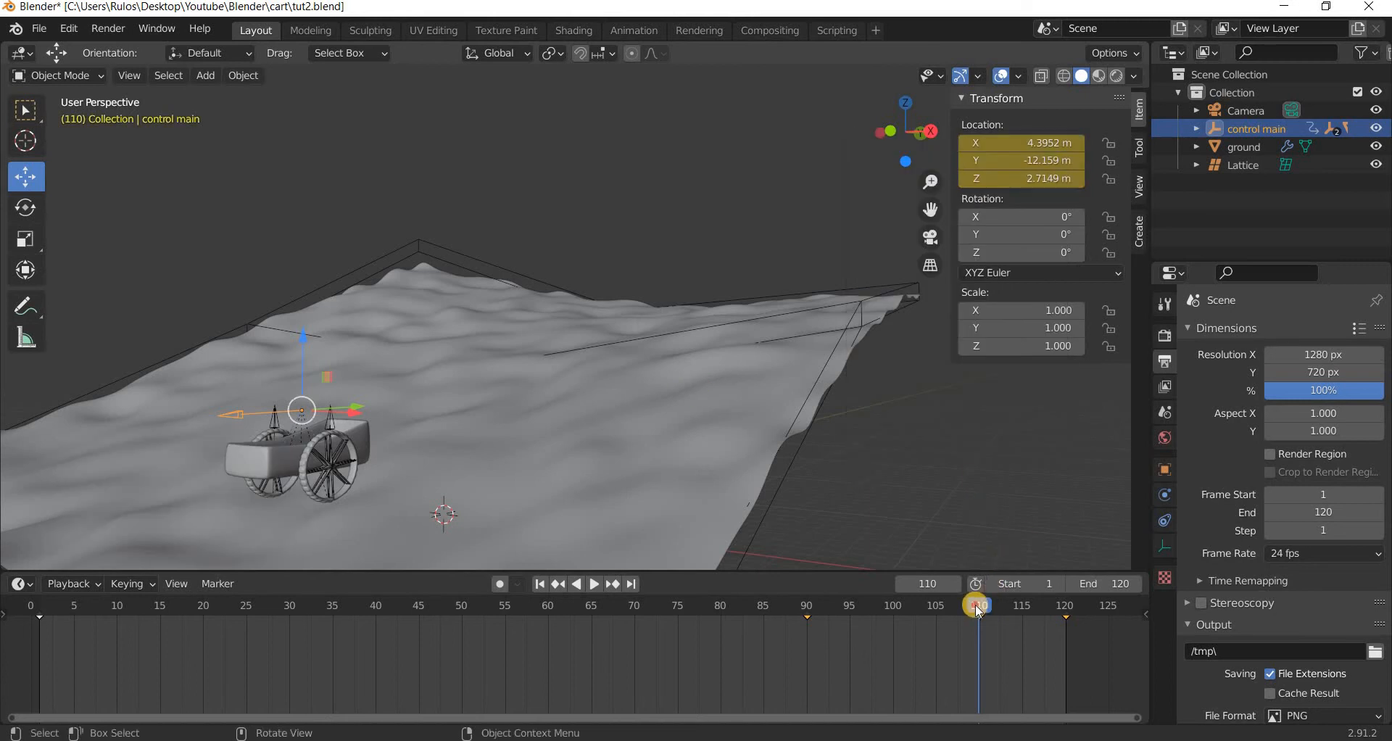
Play back the corrected section and check the cart's height above the sand at frame 100.
key("space")
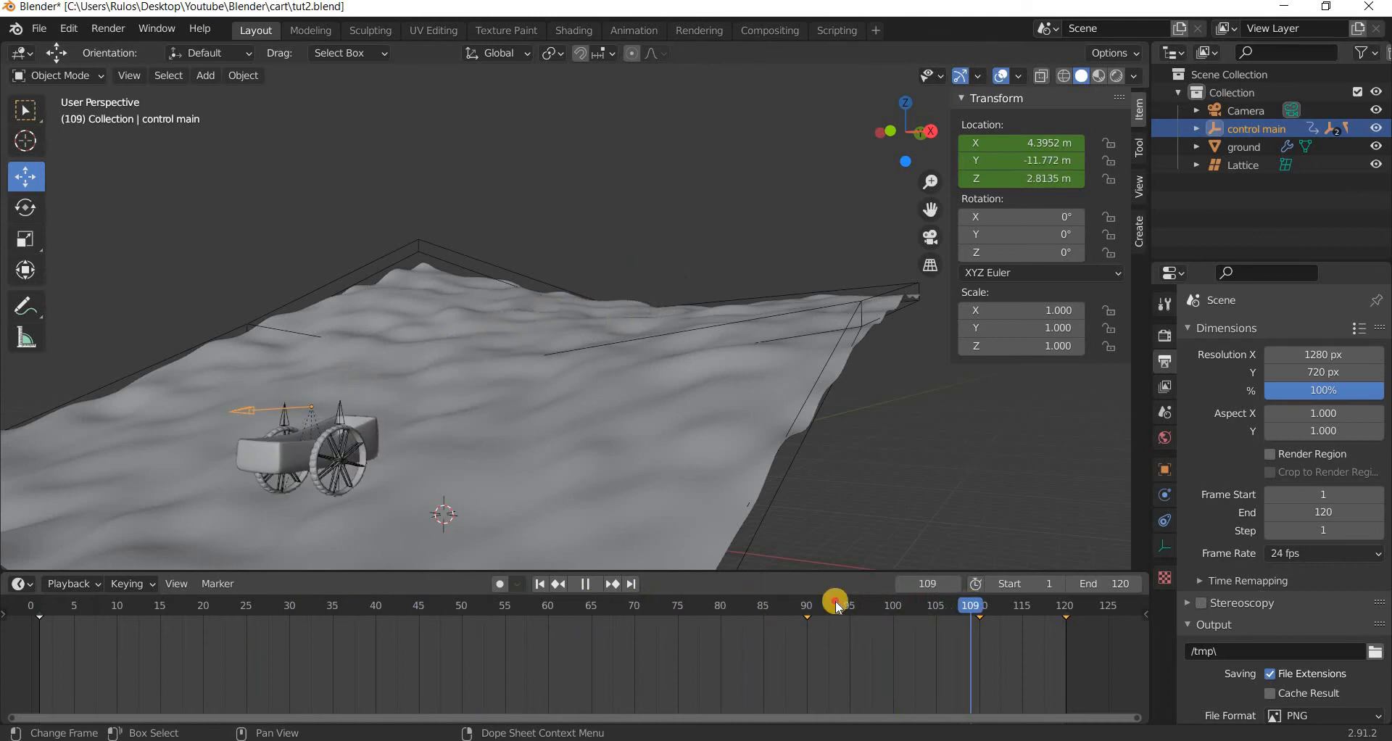
left_click_drag(837, 604, 893, 602)
key("space")
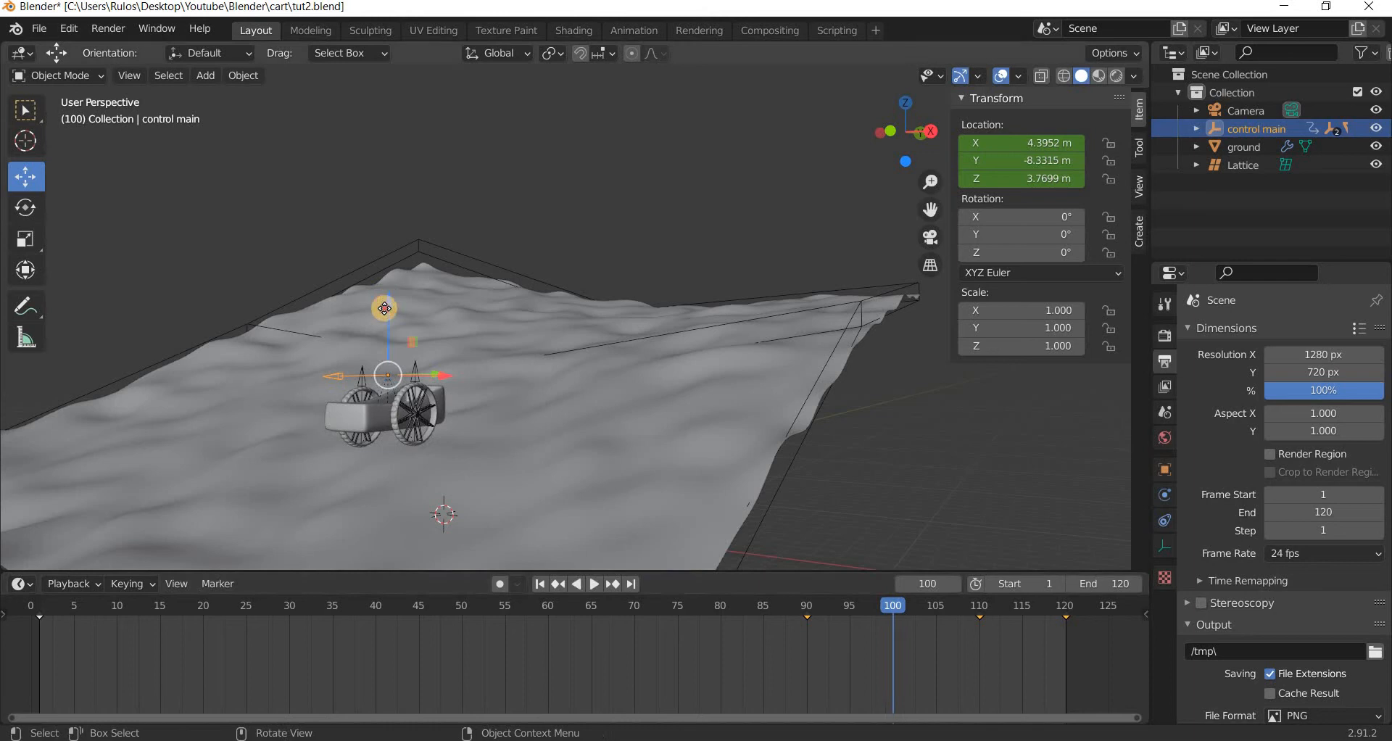
left_click_drag(384, 308, 460, 373)
key("Escape")
Try lowering the main control about 0.12 m at frame 90, and test the cart's height at frame 85.
left_click_drag(883, 605, 805, 607)
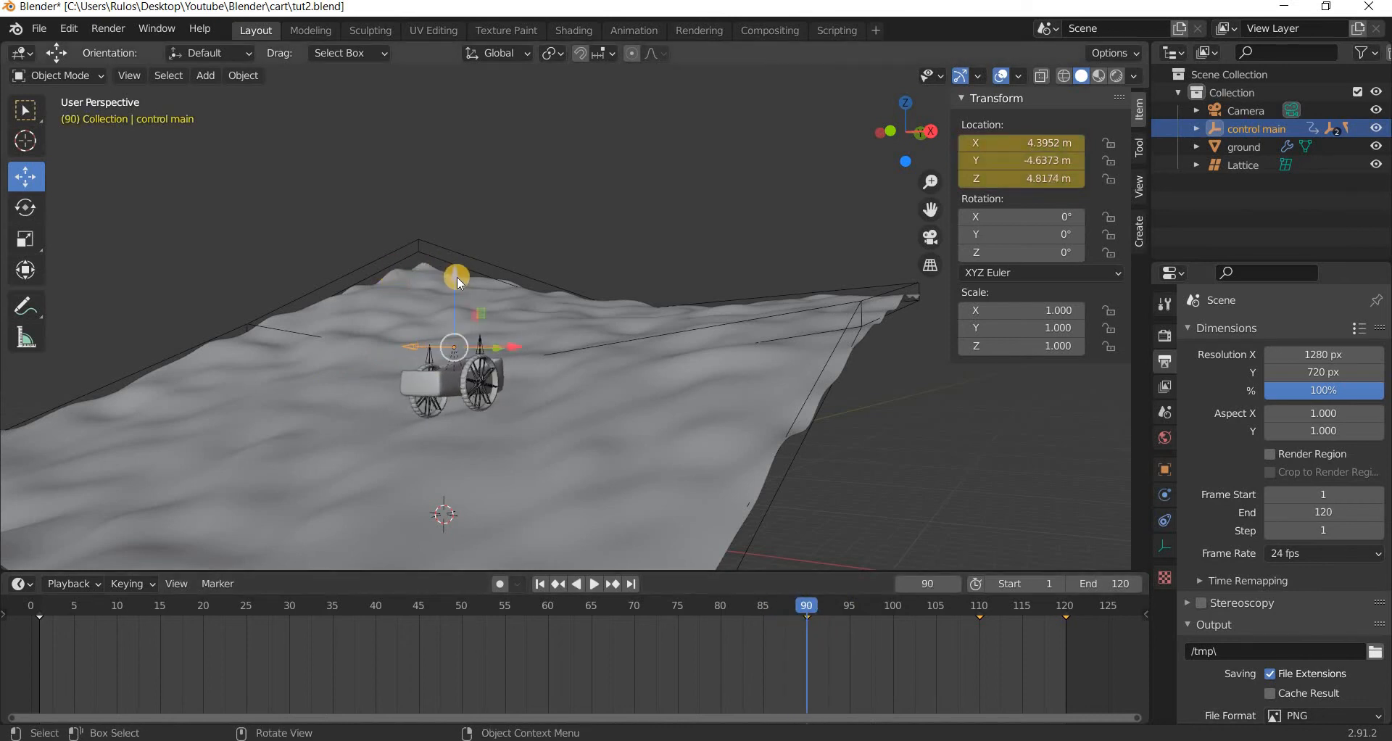
left_click_drag(454, 276, 451, 283)
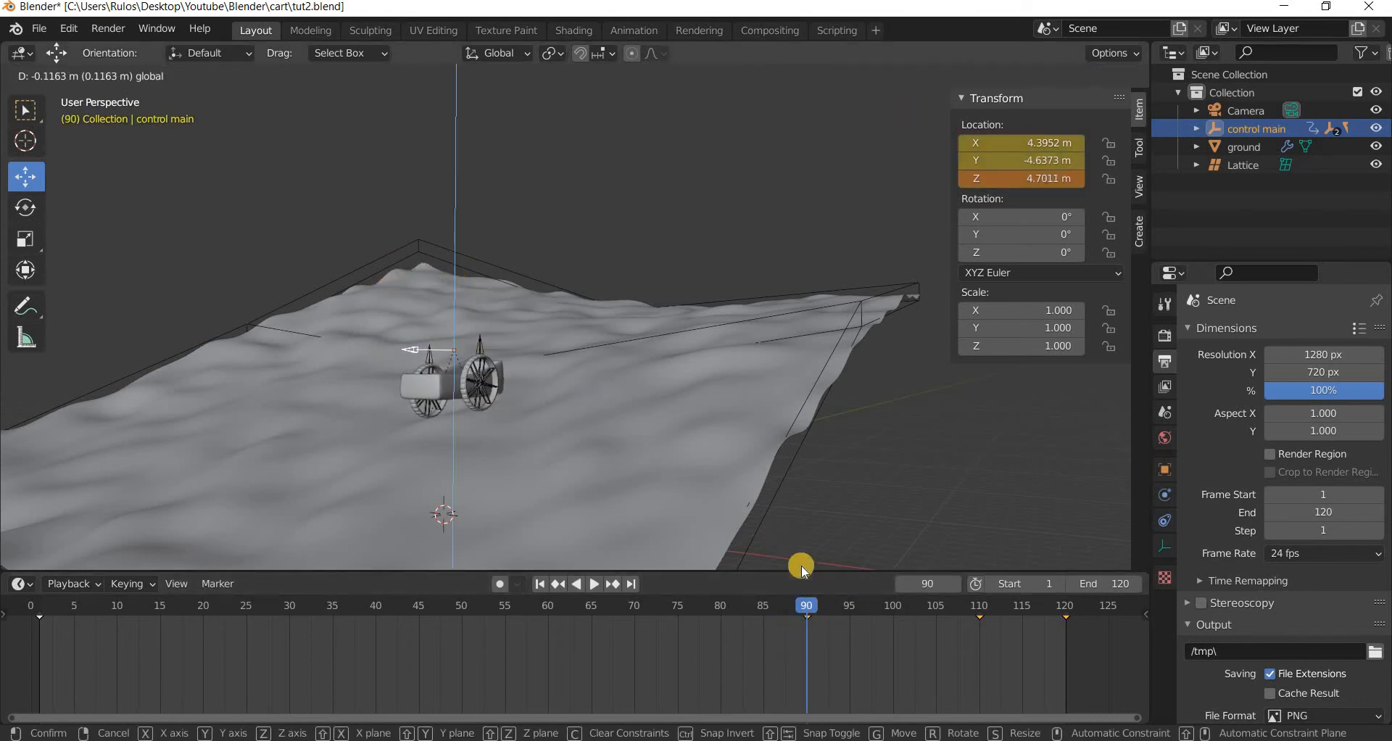
left_click_drag(805, 603, 760, 607)
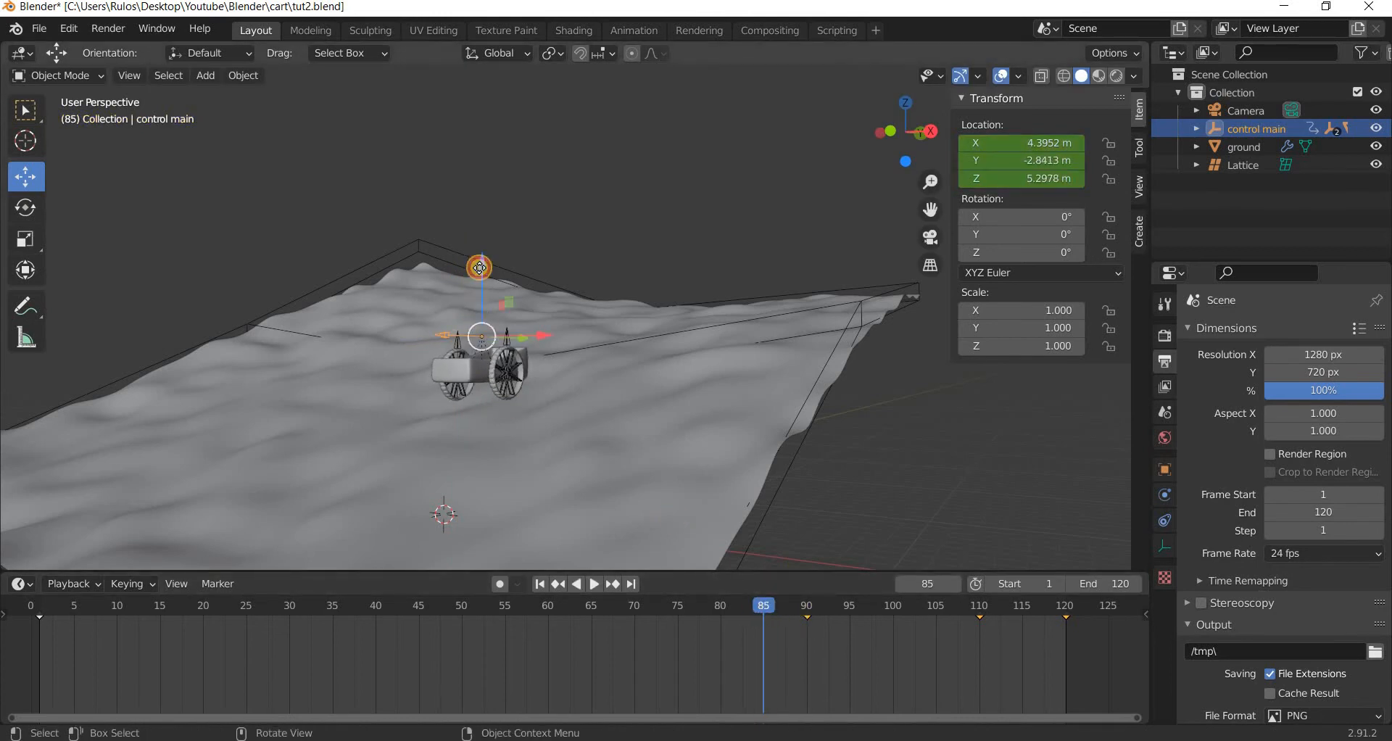
left_click_drag(480, 267, 484, 268)
right_click(873, 506)
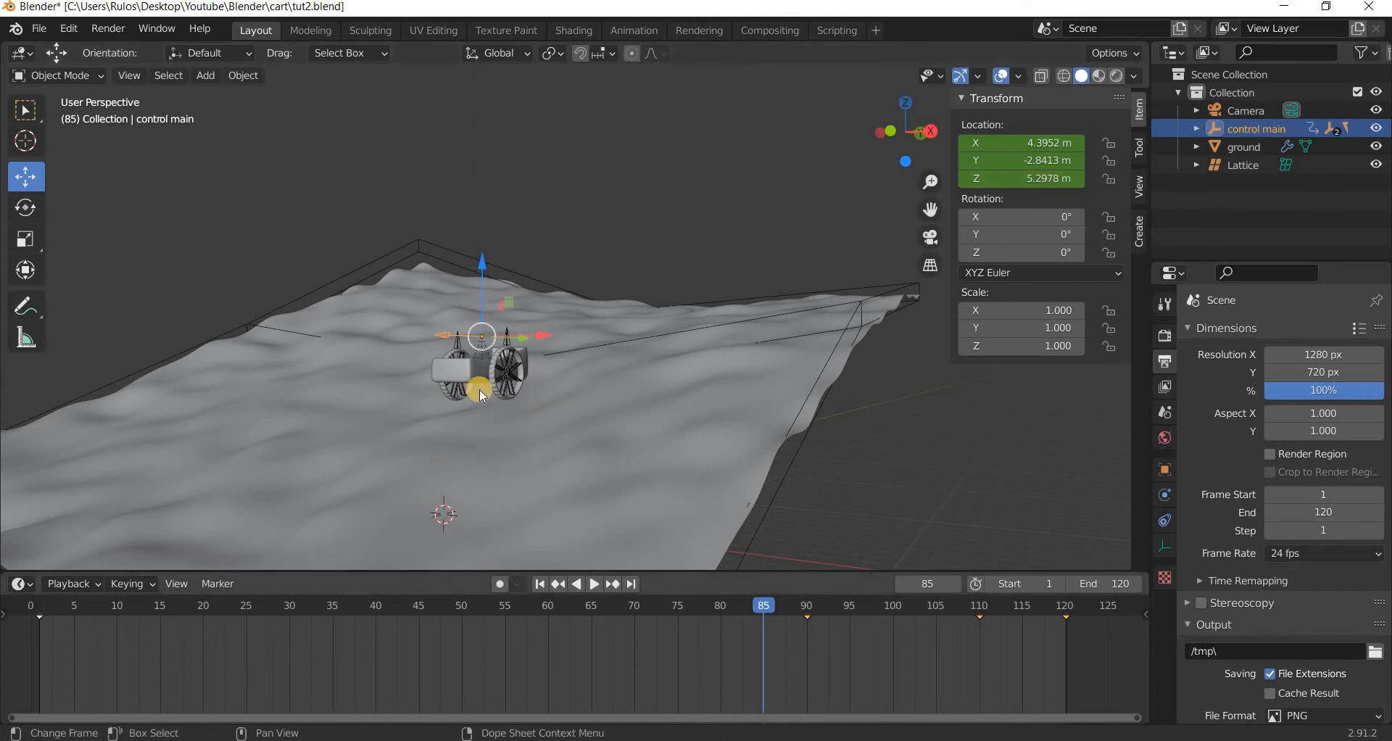
At frame 1, tilt the cart body to an X rotation of -2.97° and keyframe that rotation.
left_click(31, 608)
key("space")
left_click(36, 612)
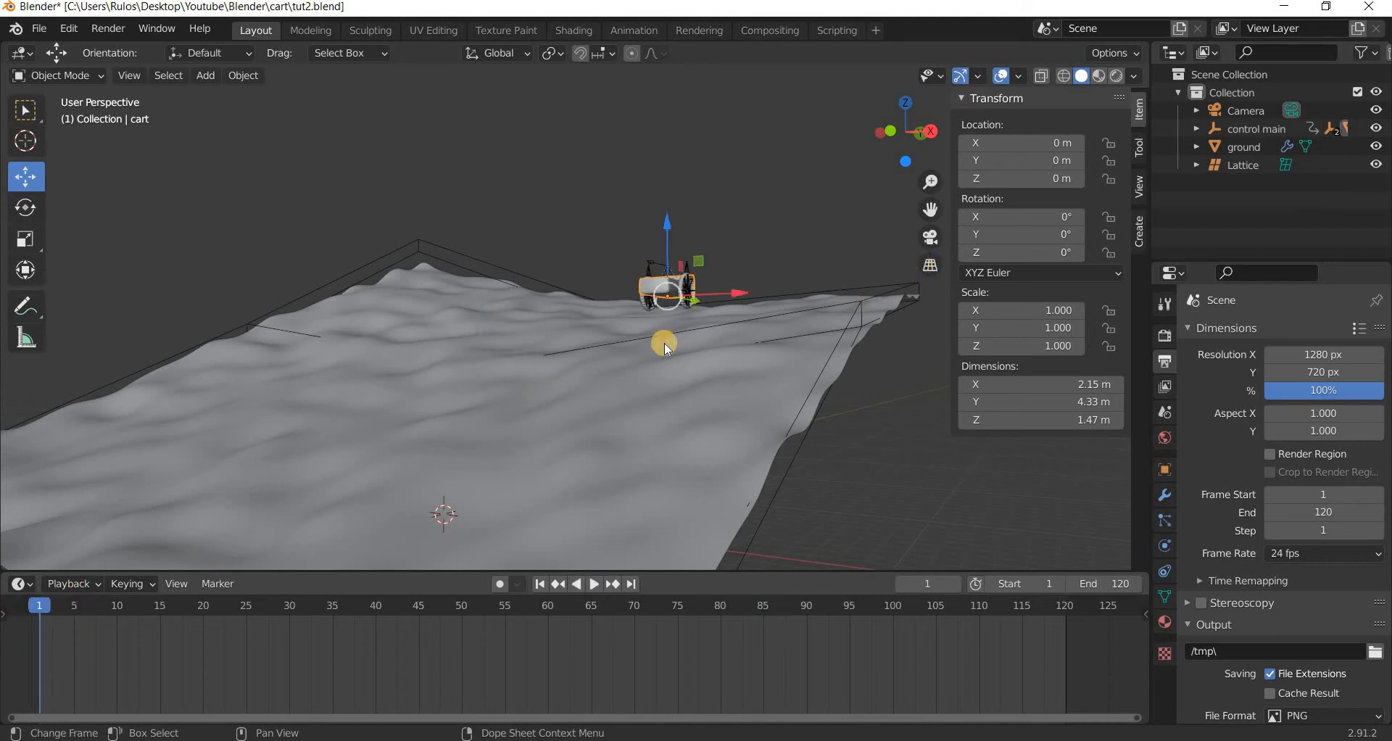
middle_click_drag(506, 512, 500, 457)
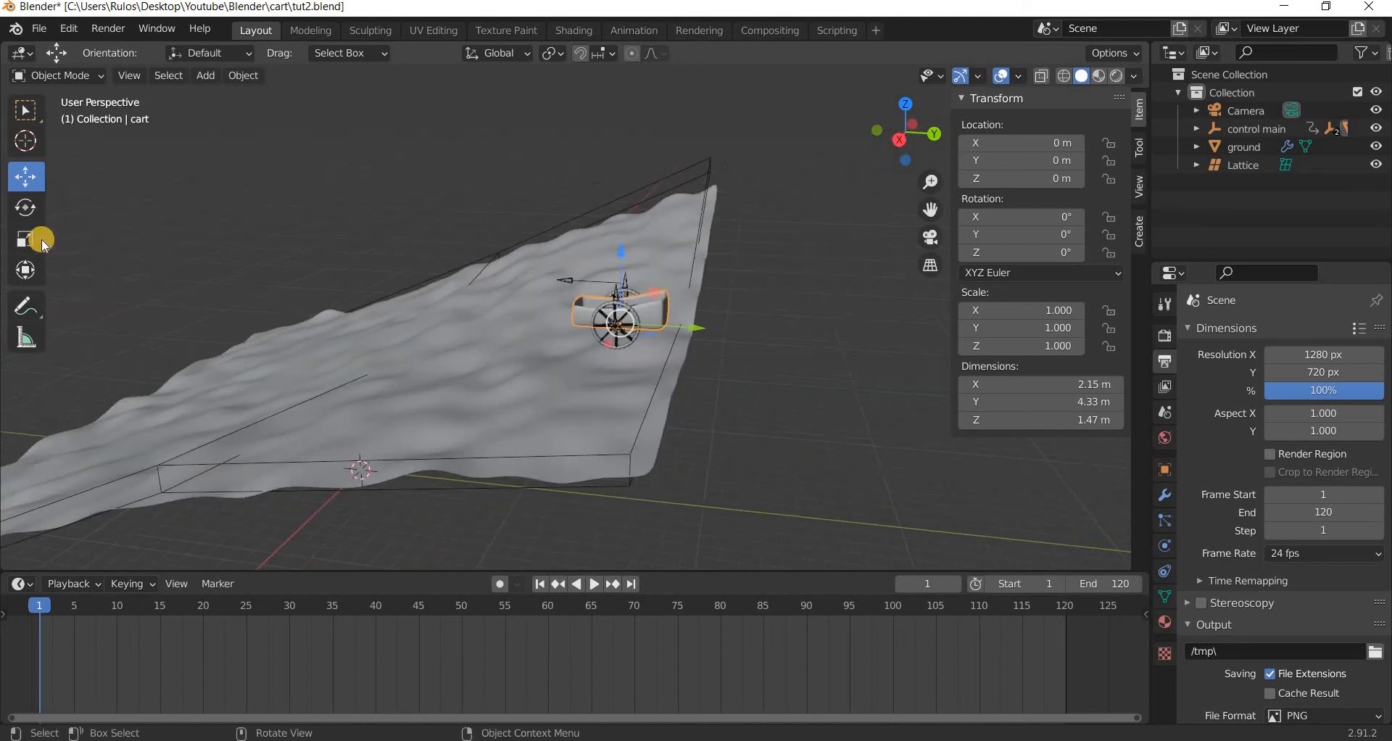
scroll(41, 237, "up", 2)
left_click(28, 203)
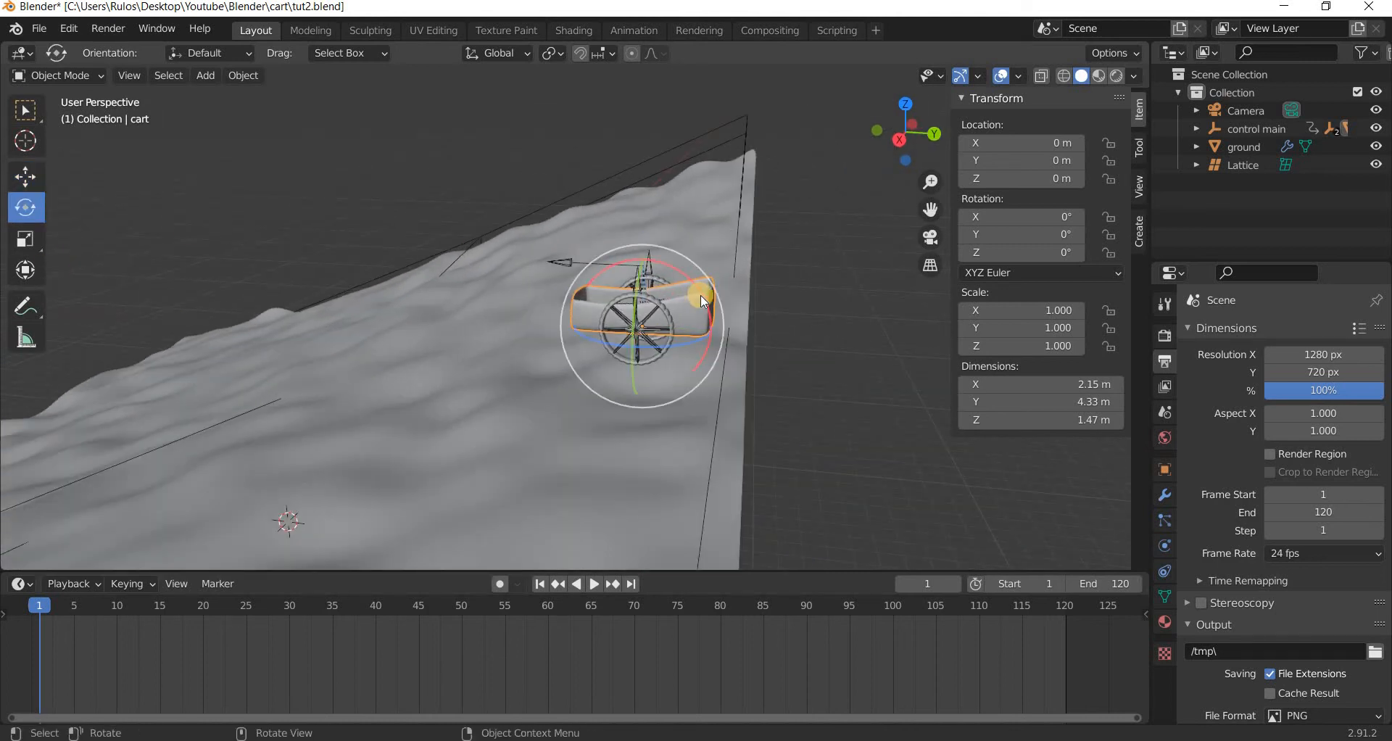
left_click_drag(701, 302, 1047, 219)
right_click(972, 219)
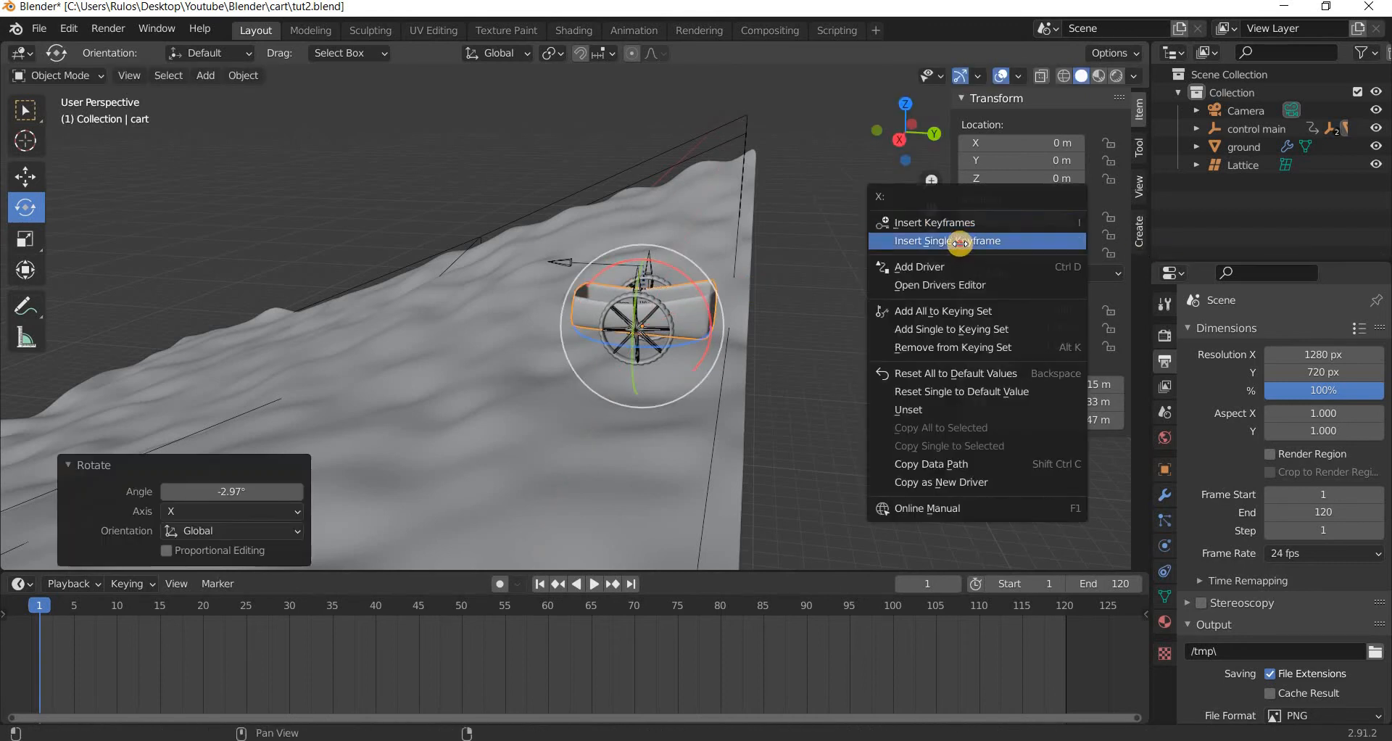
At frame 30, tilt the cart body to an X rotation of 8.97° and keyframe it.
key("space")
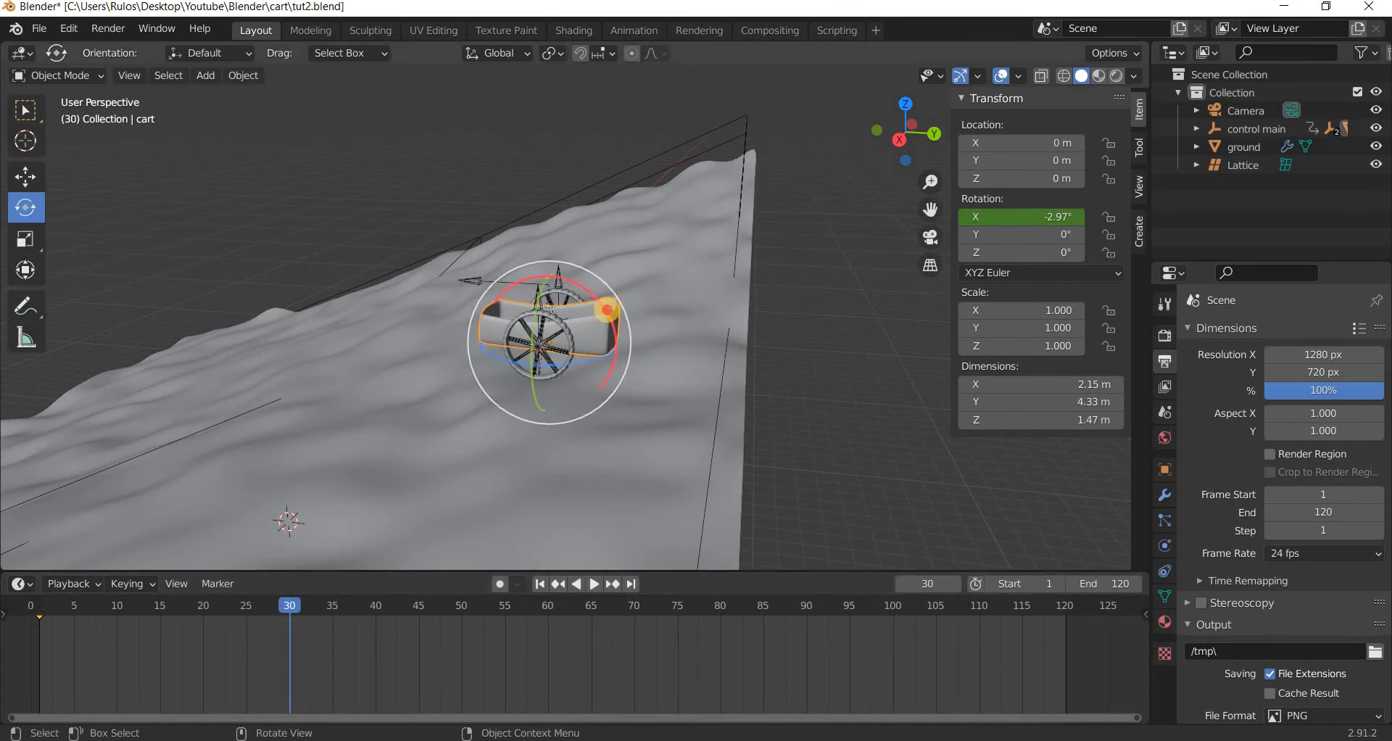
left_click_drag(609, 315, 1051, 217)
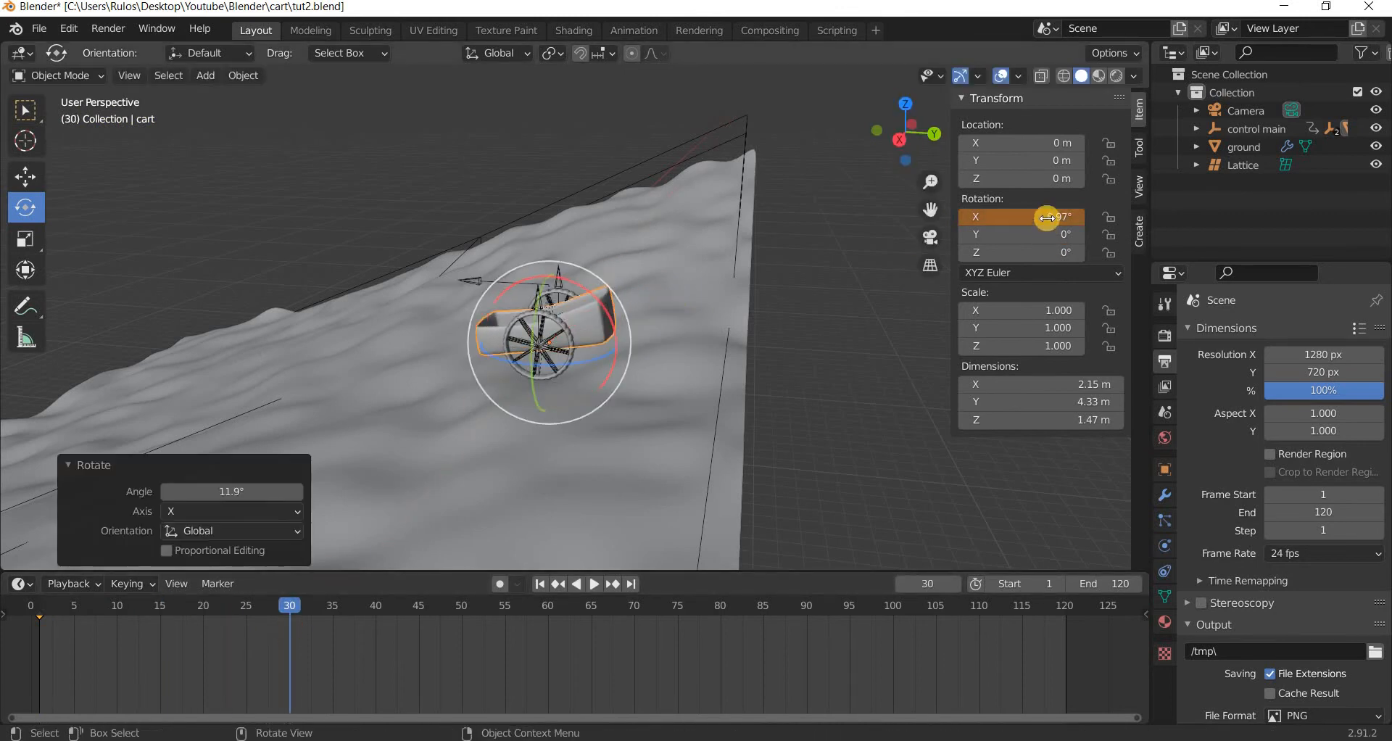
right_click(1001, 217)
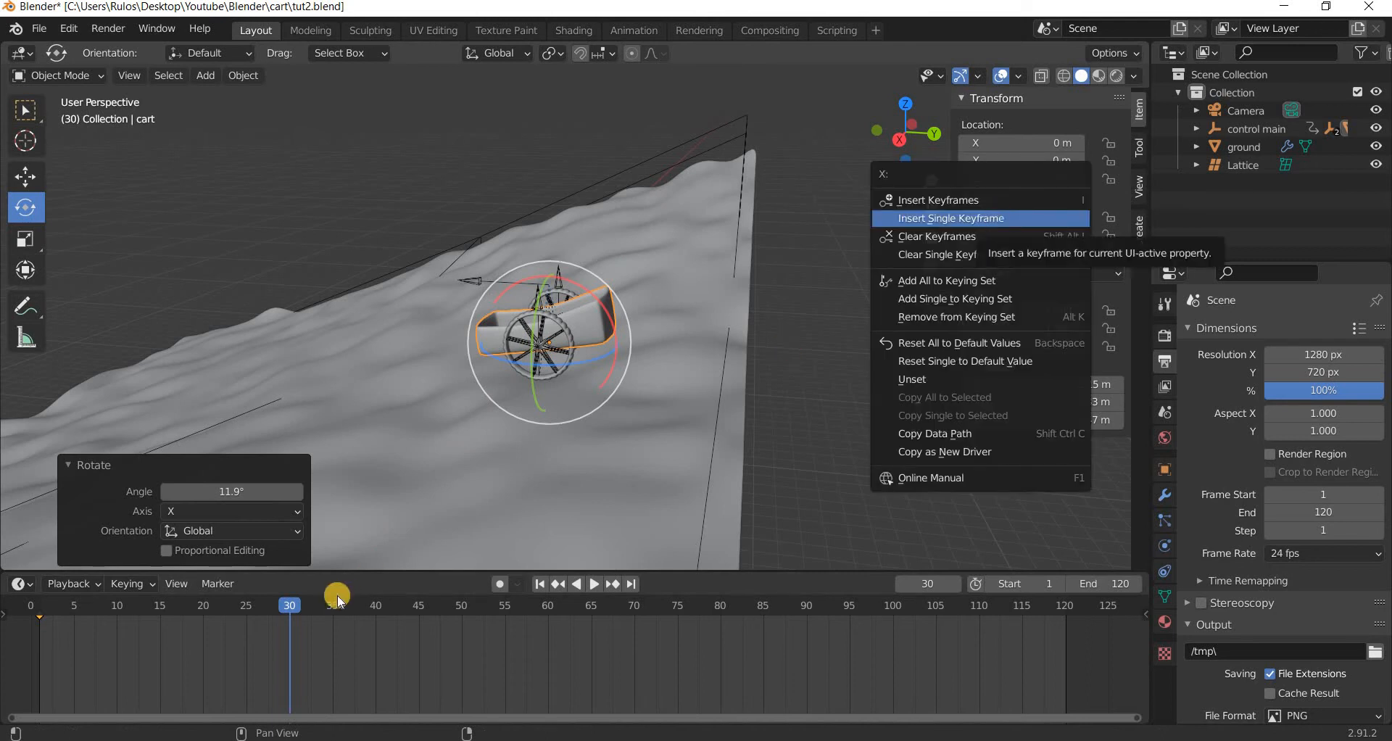
left_click(1001, 217)
At frame 60, increase the cart body's X rotation to 13.6° and keyframe it.
key("space")
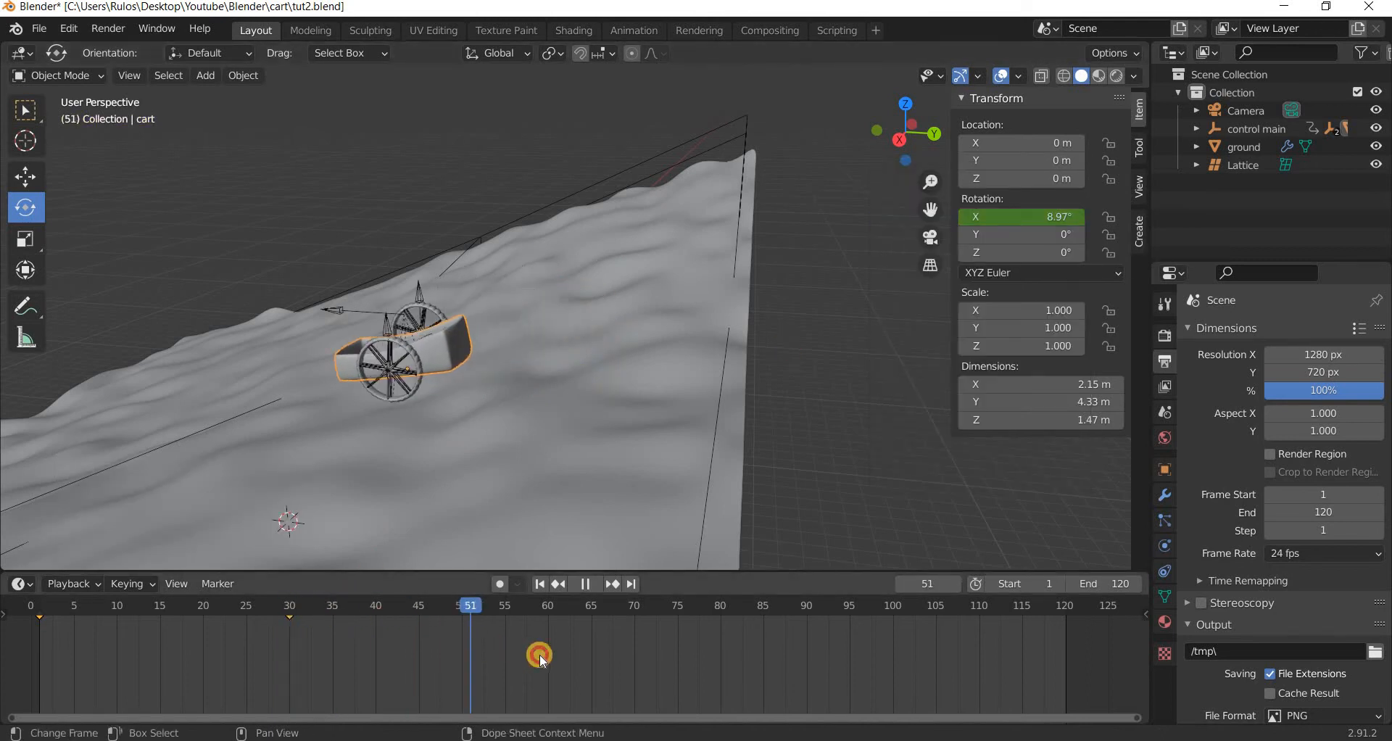
key("space")
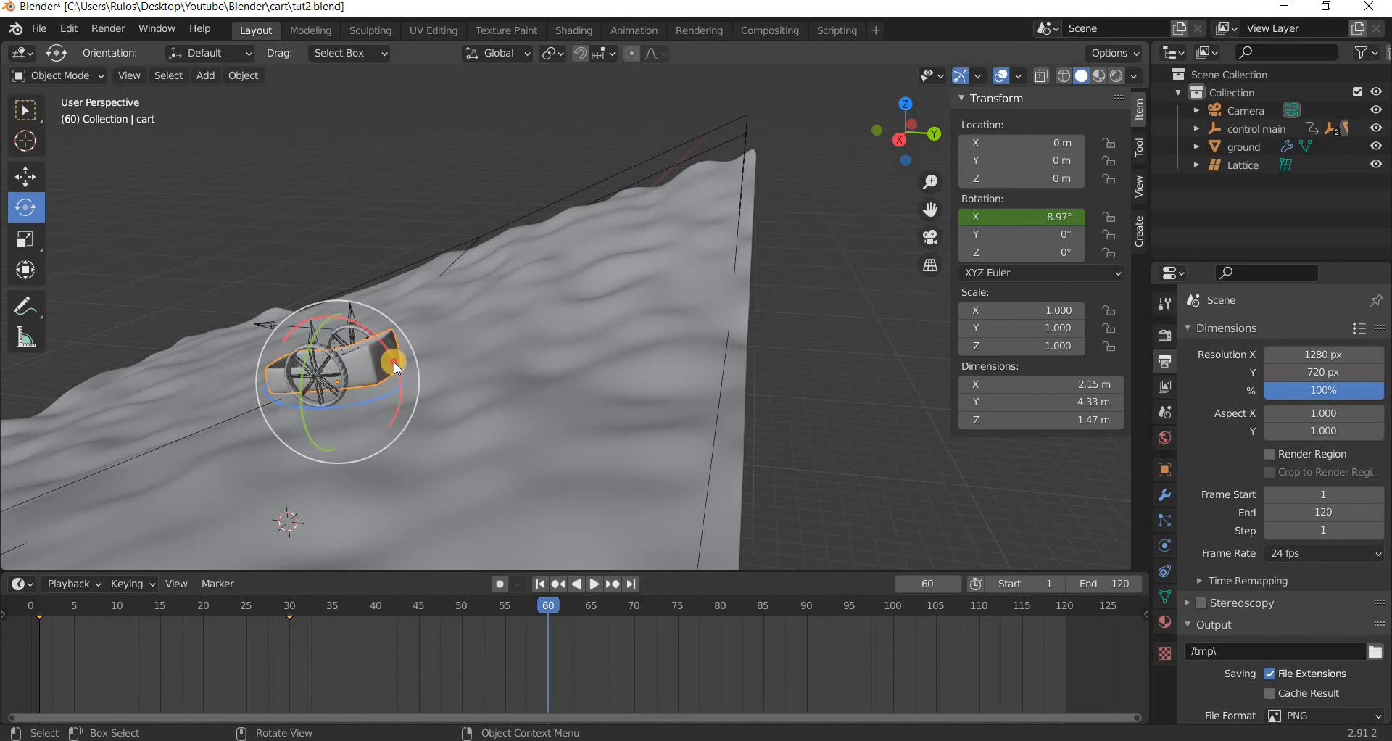
left_click_drag(394, 361, 1049, 218)
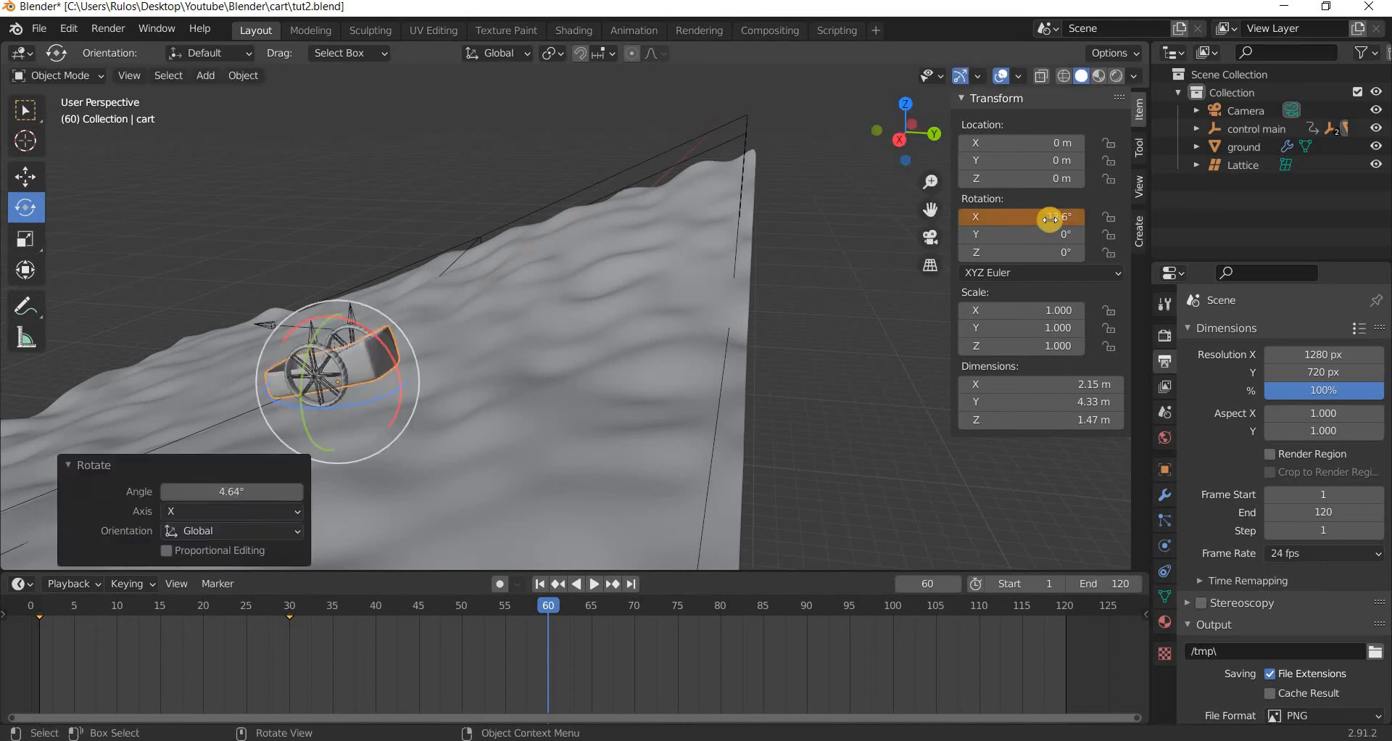
right_click(984, 219)
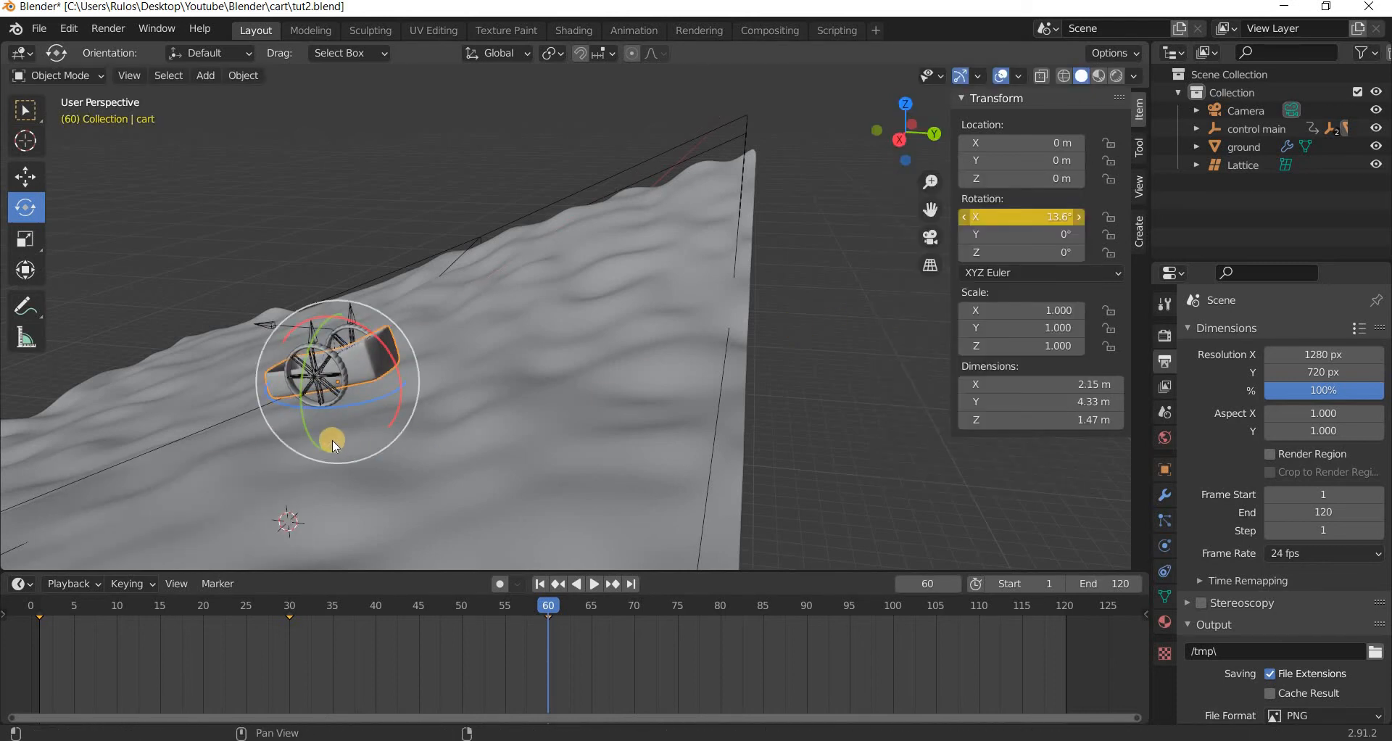
At frame 90, set the cart body's X rotation to 21.2° to match the slope and keyframe it.
middle_click_drag(695, 435, 1037, 356, "shift")
left_click(564, 612)
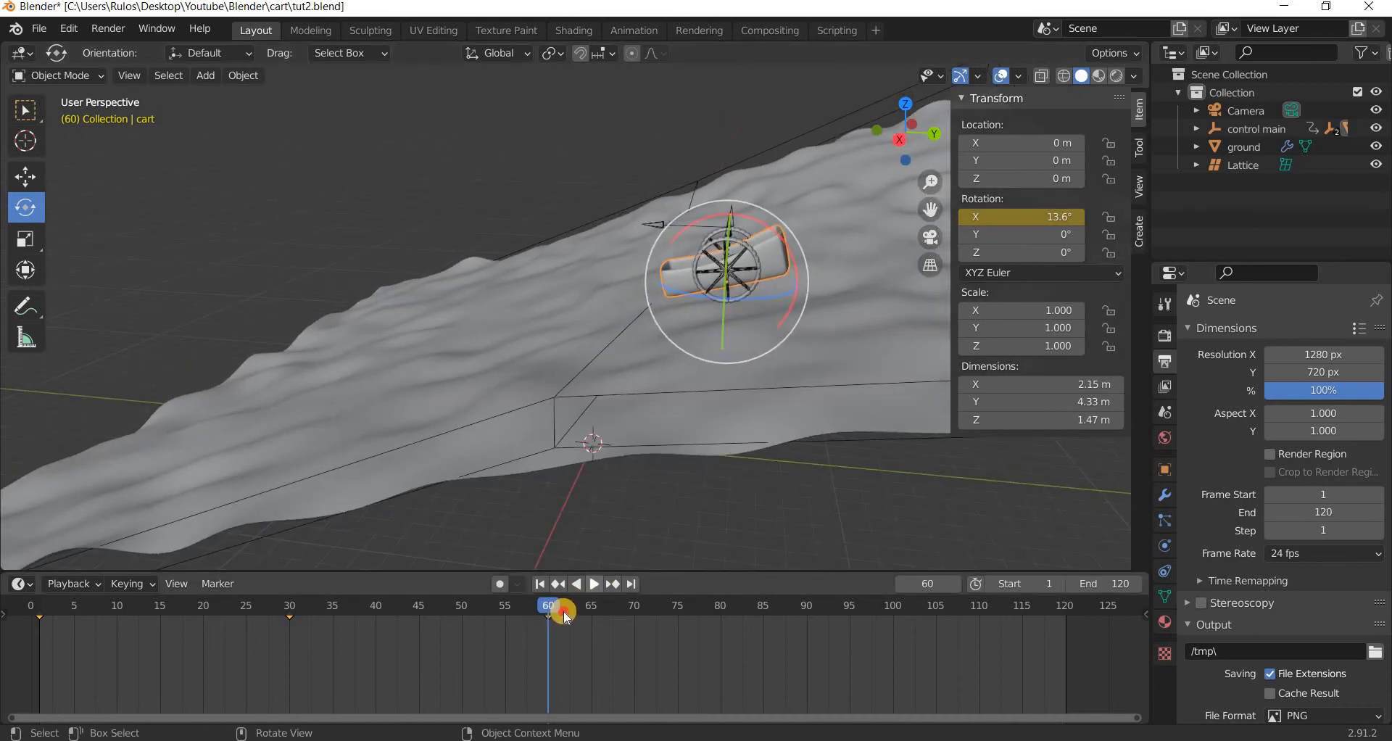
left_click_drag(799, 646, 804, 604)
key("space")
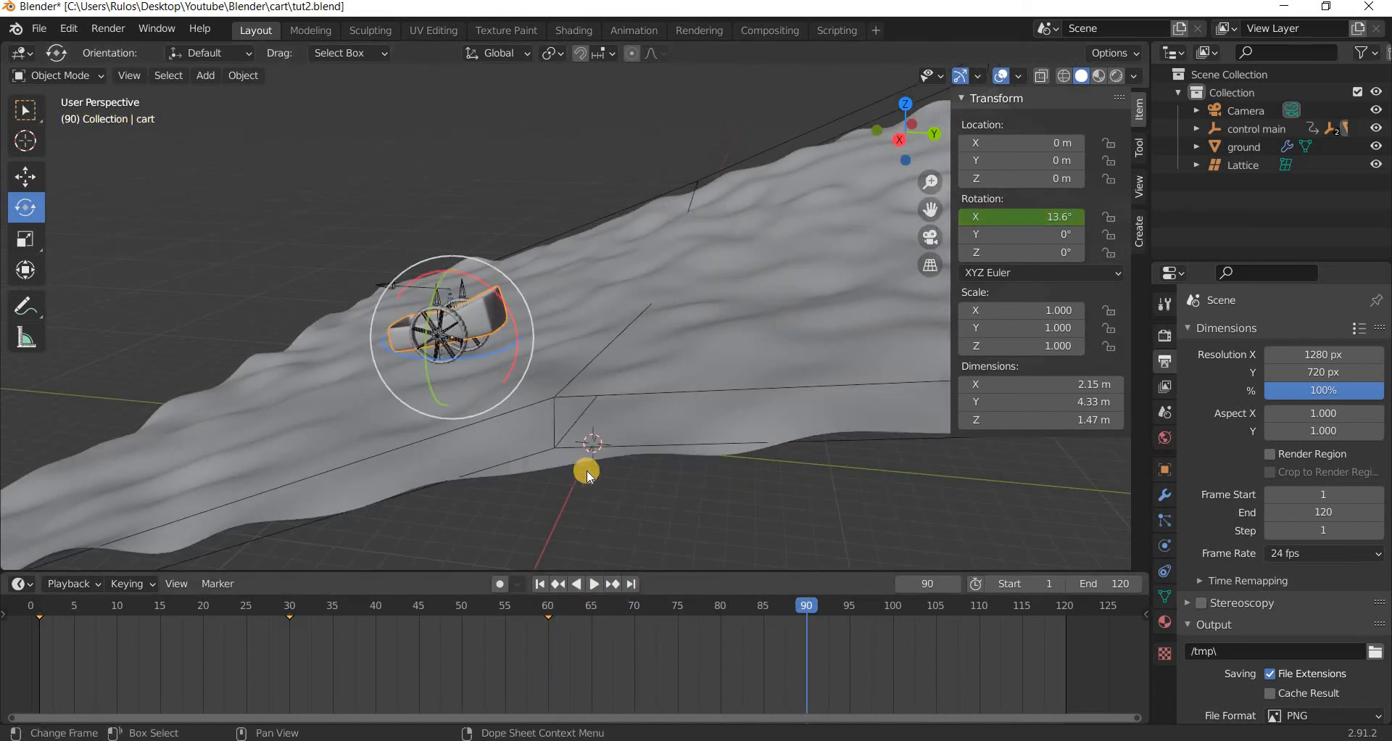
middle_click_drag(630, 464, 354, 347)
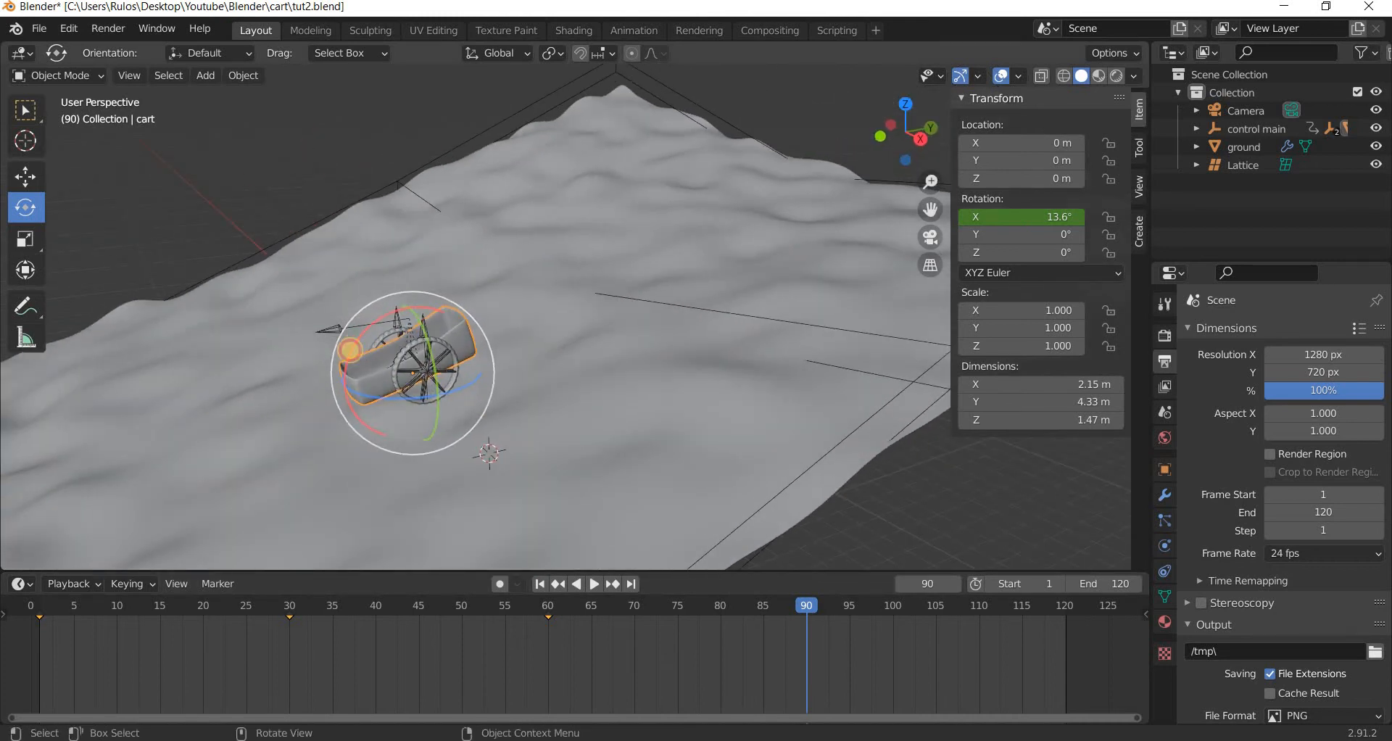
left_click_drag(350, 350, 347, 359)
left_click_drag(973, 234, 971, 231)
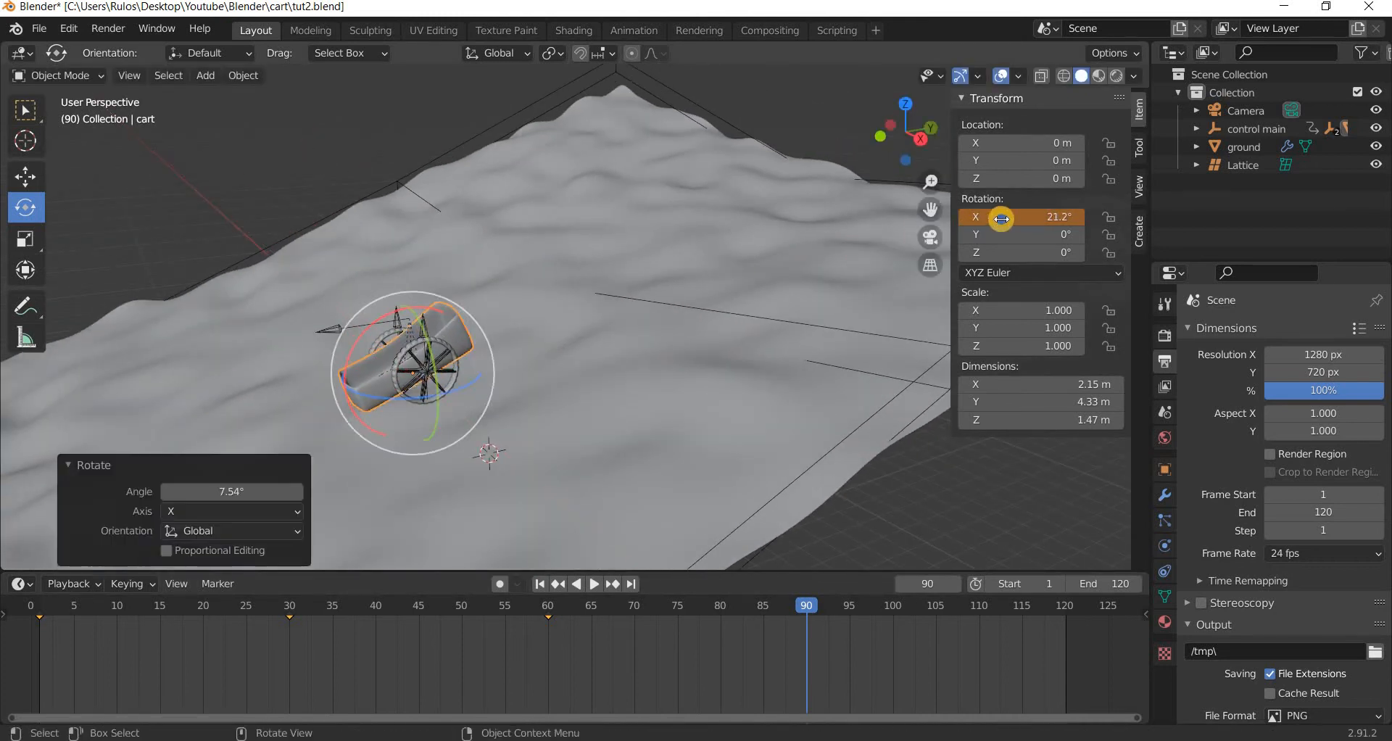
right_click(950, 217)
key("Return")
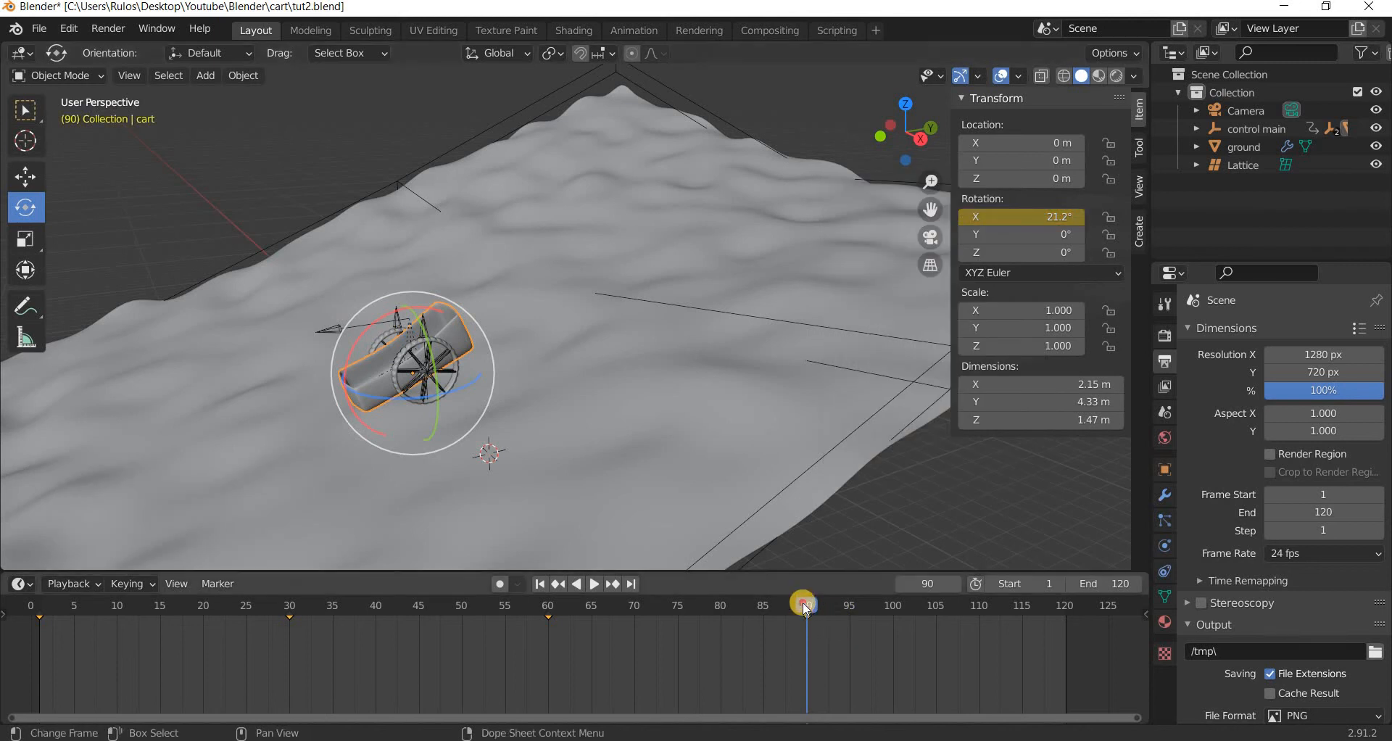
At frame 120, tilt the cart body to an X rotation of 26.8° and keyframe it.
left_click_drag(1088, 634, 1065, 634)
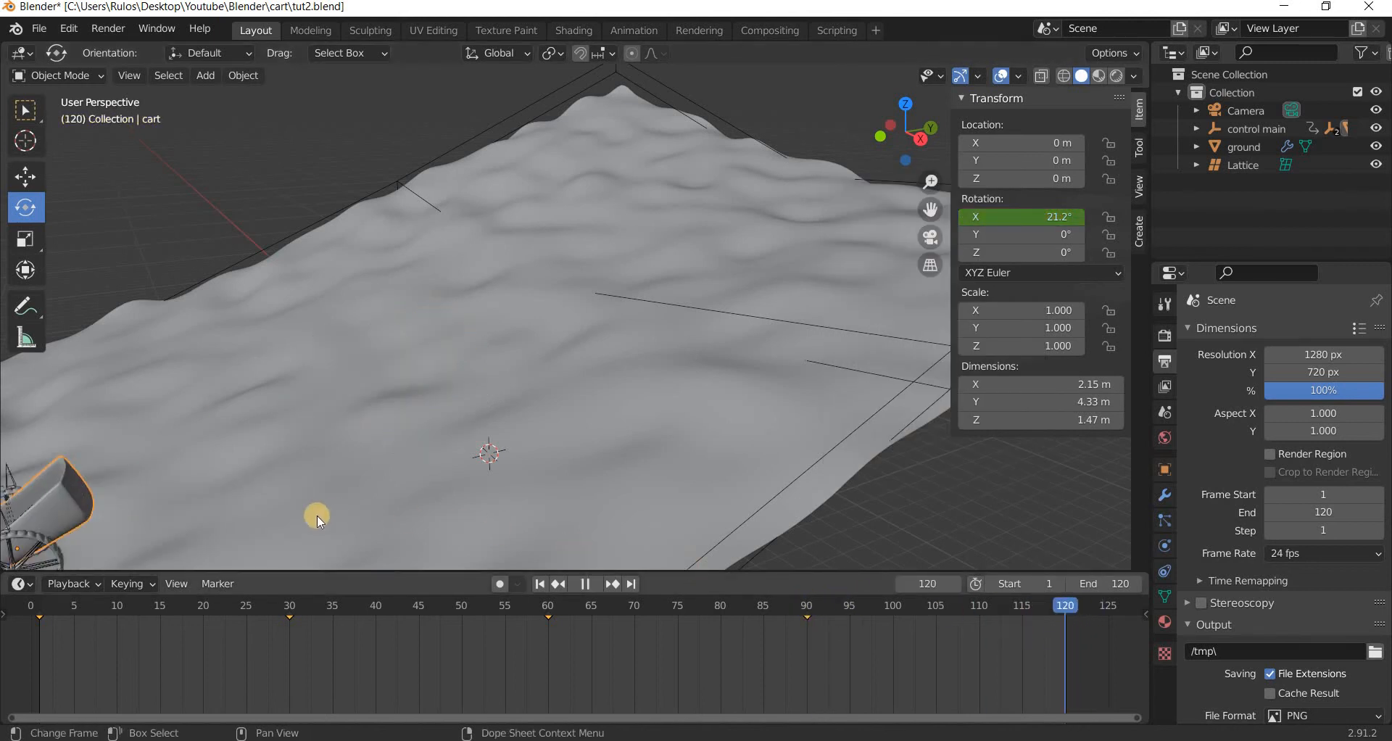
key("KP_Decimal")
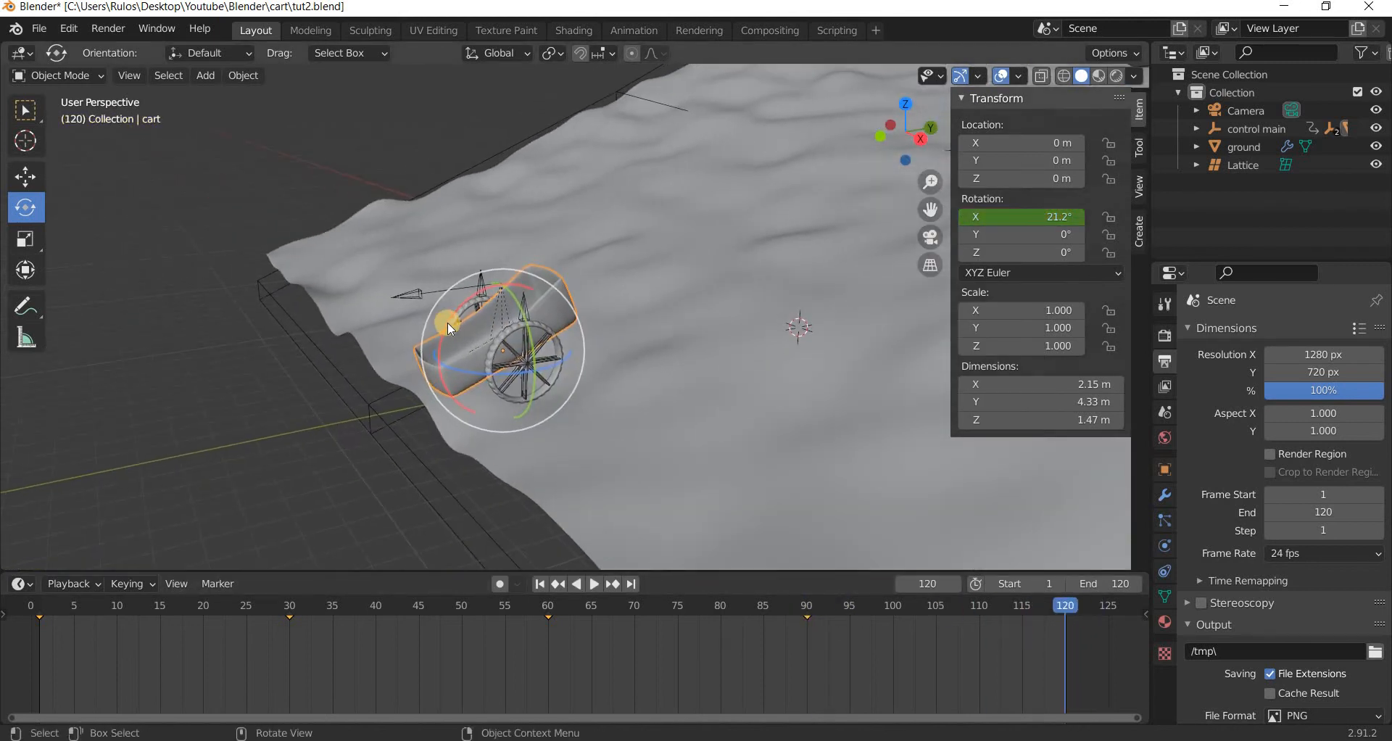
left_click_drag(444, 327, 1063, 224)
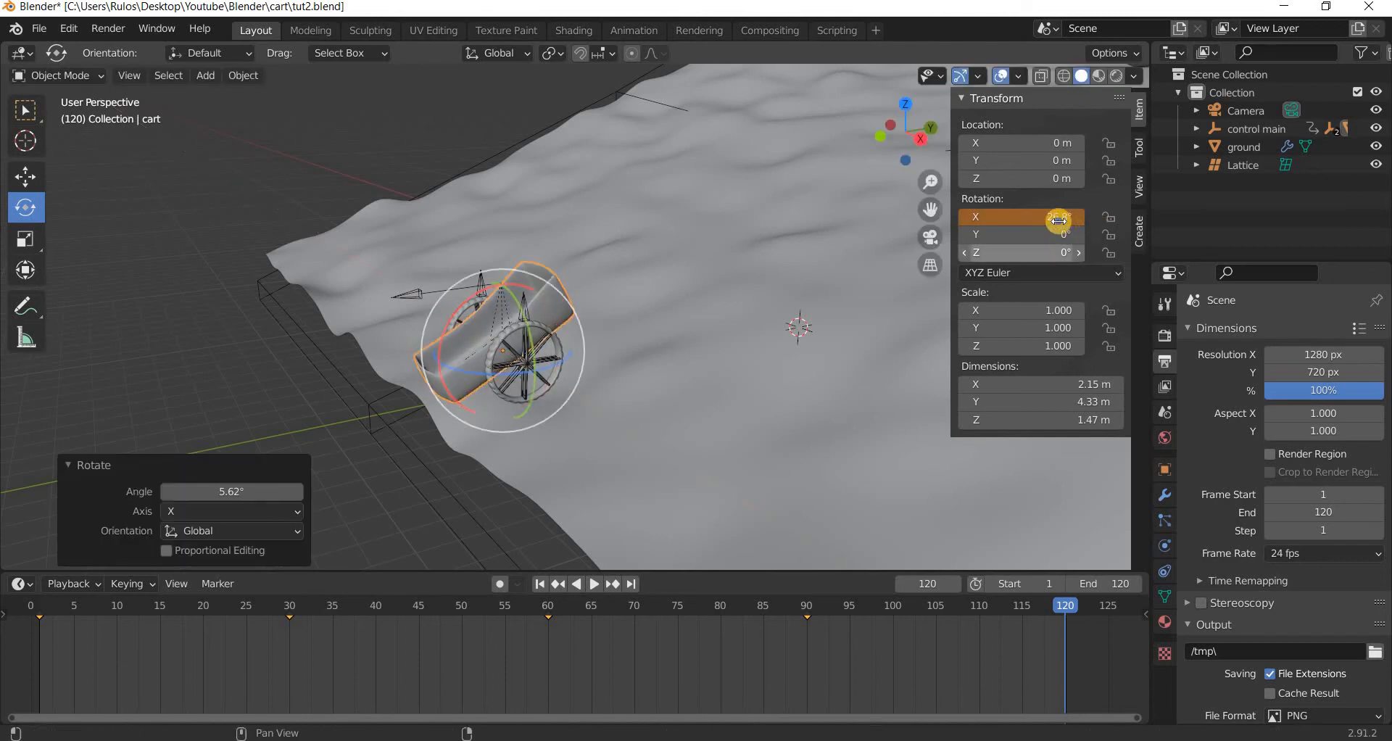
right_click(1000, 224)
left_click(1000, 224)
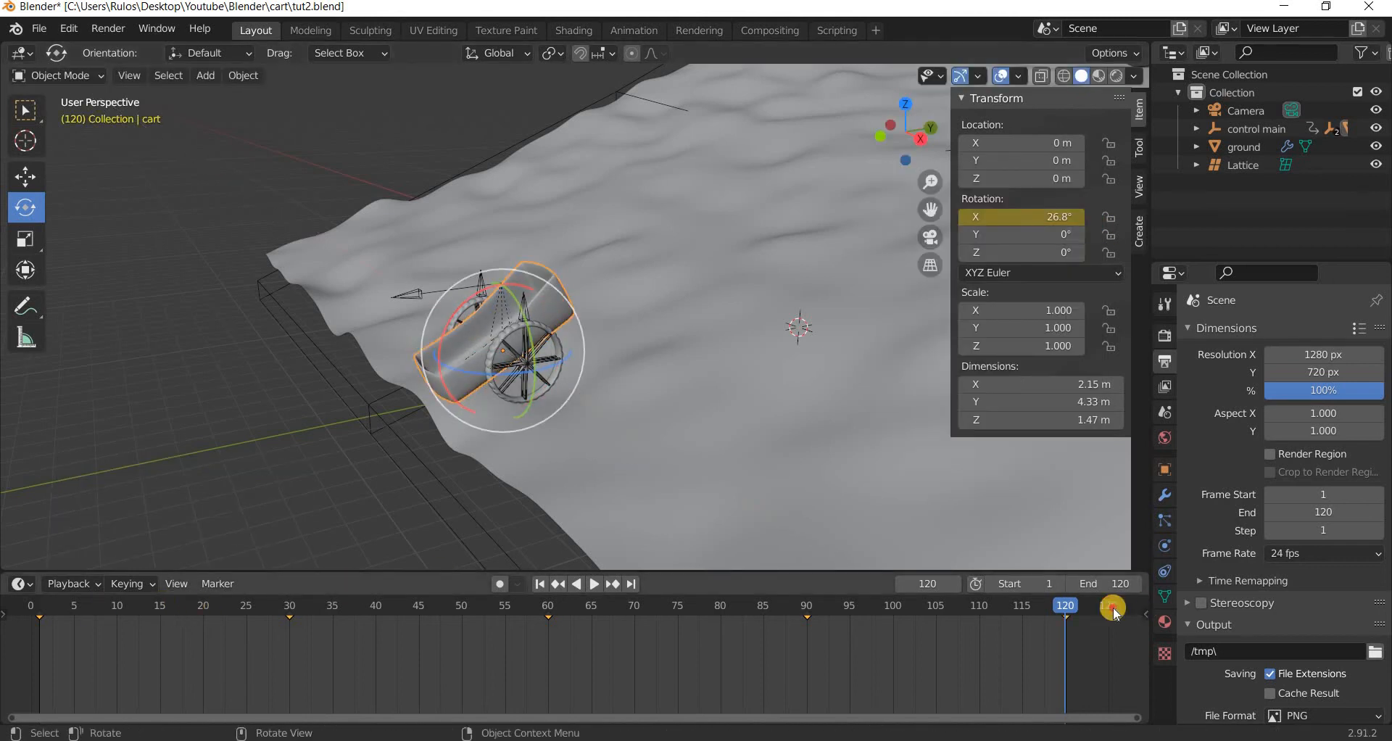
Play the descent from the start through the camera view up to frame 77.
key("space")
key("Escape")
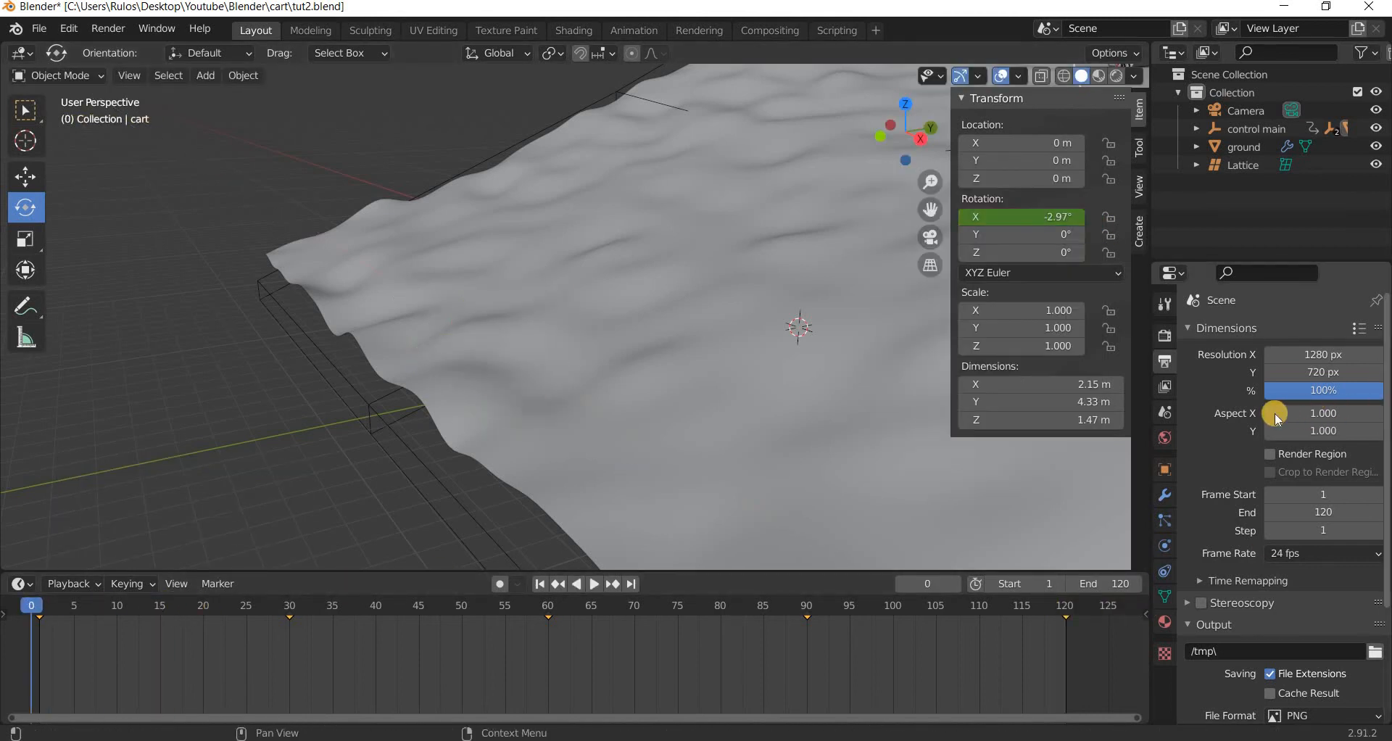
left_click(623, 402)
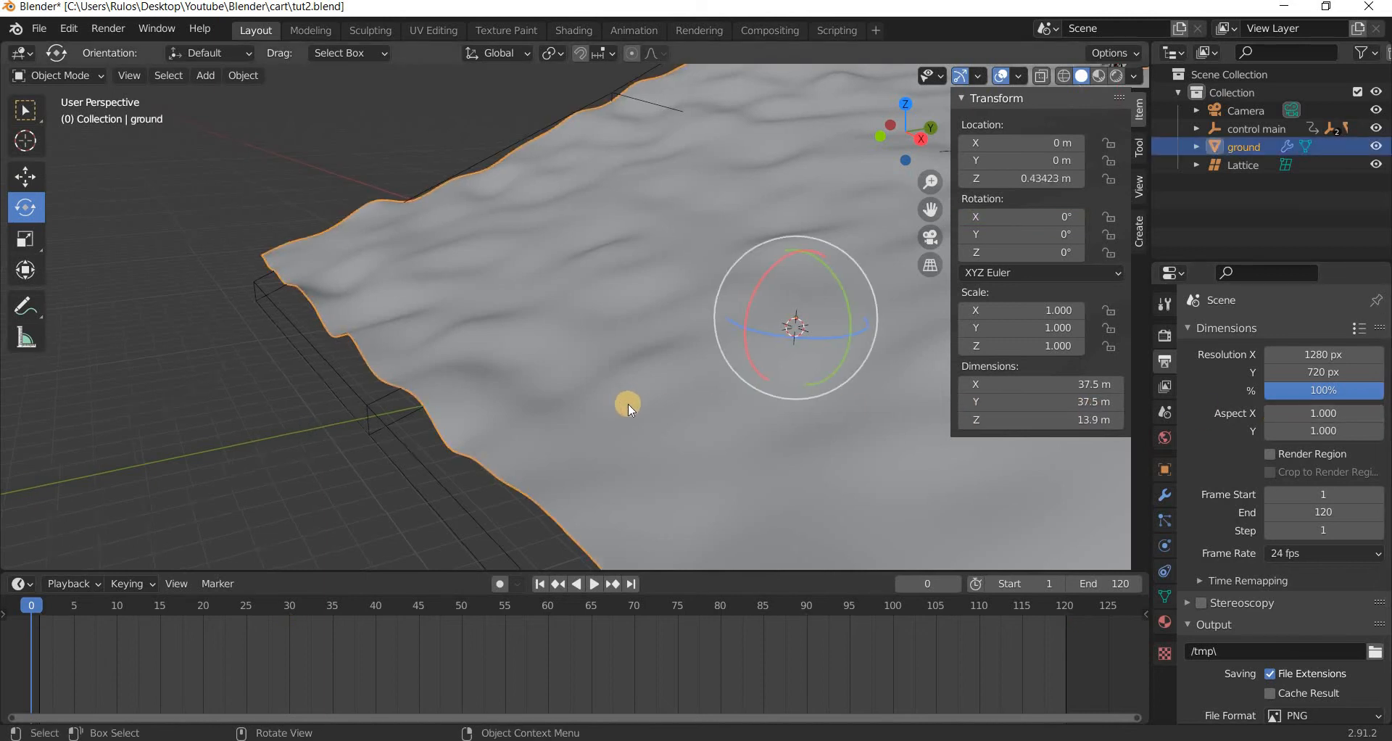
key("KP_0")
key("space")
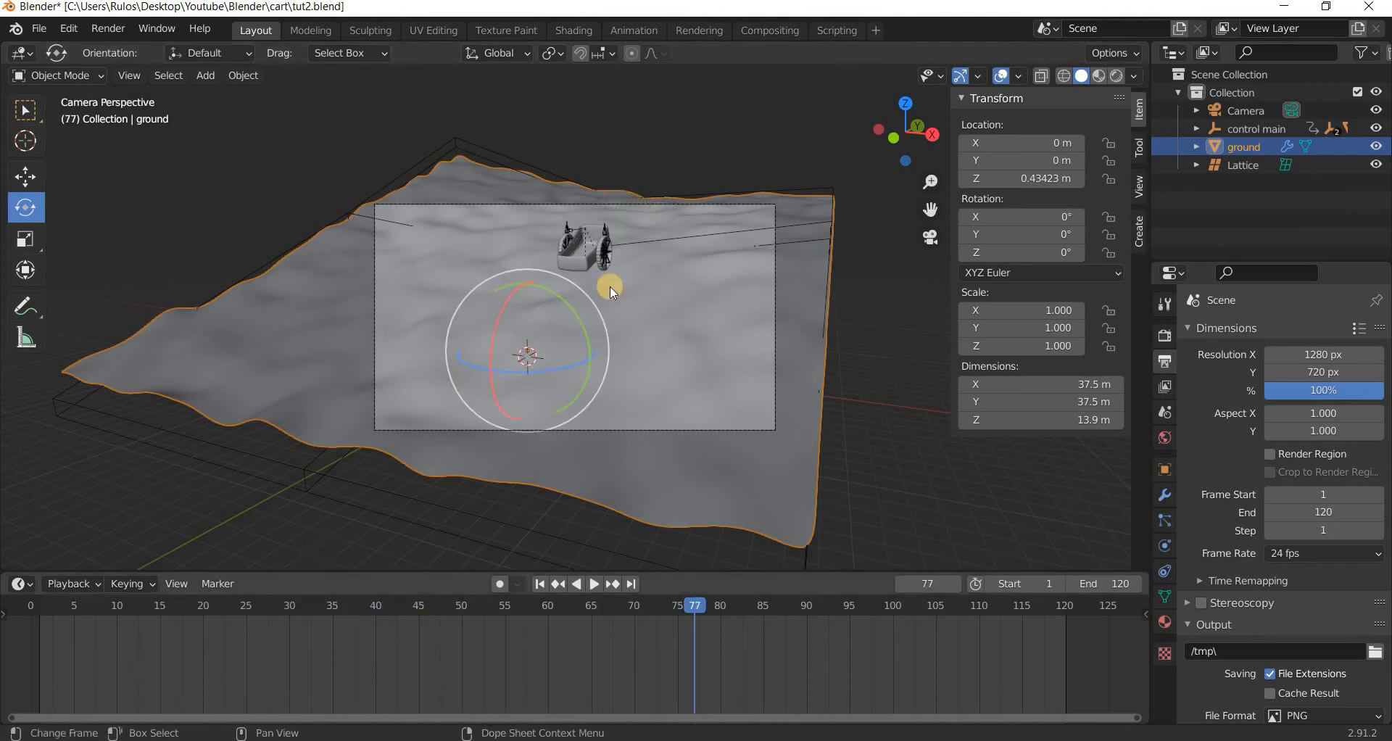
Select the cart body and examine its tilt and framing in the camera view between frames 1 and 120.
left_click(581, 260)
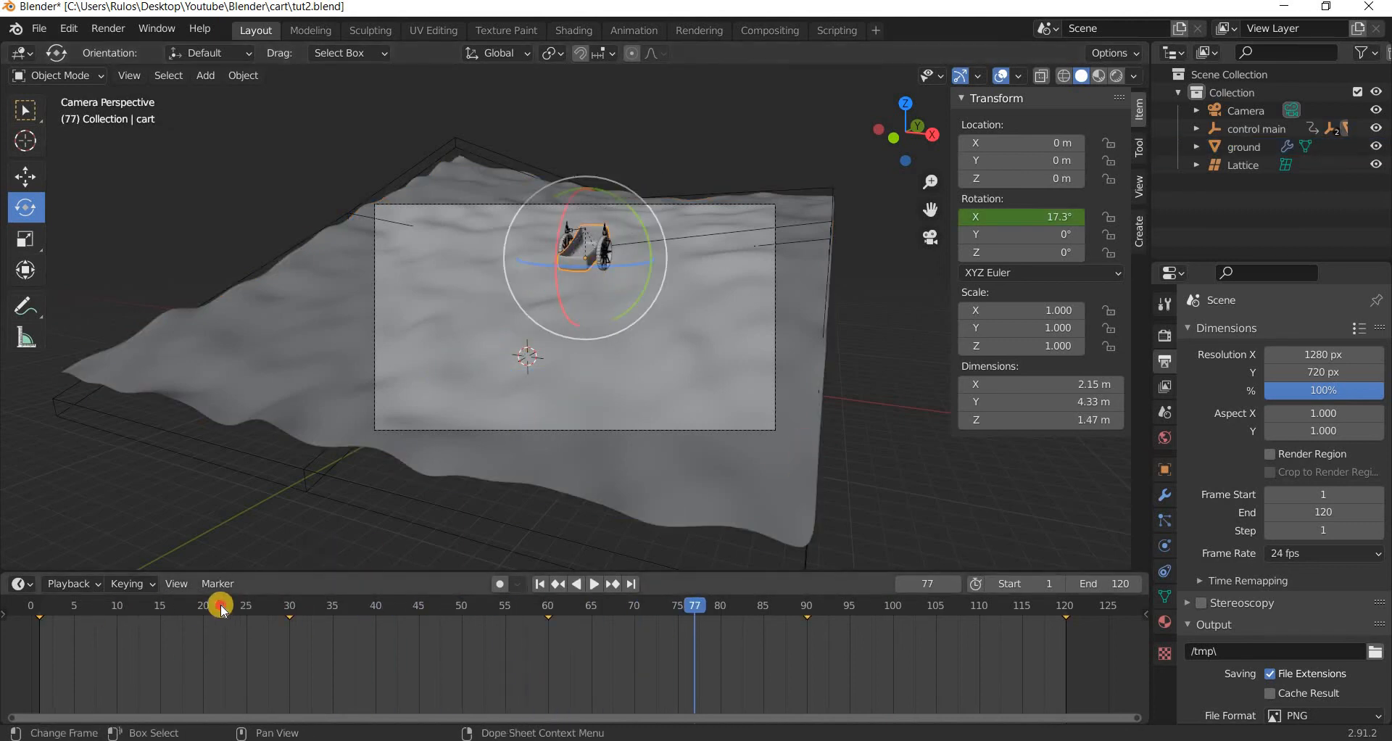
left_click_drag(49, 609, 293, 615)
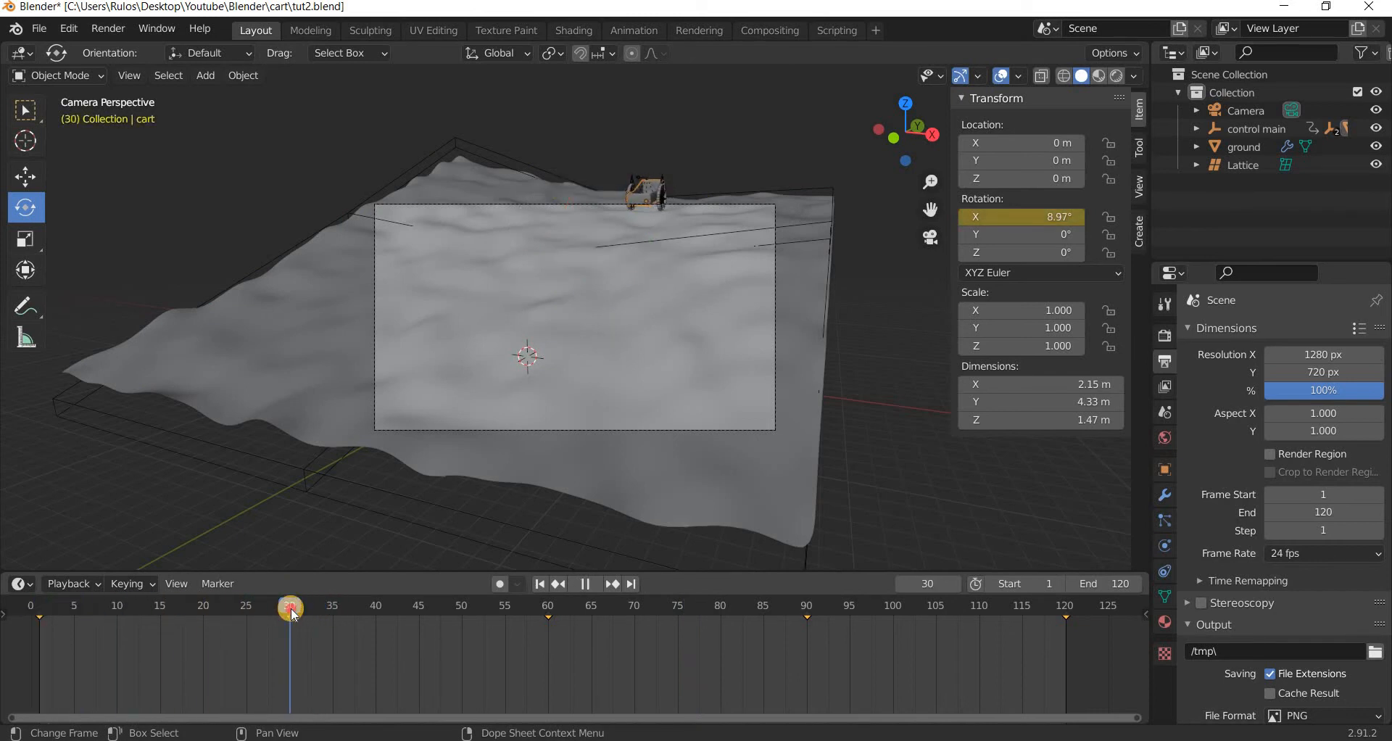
left_click(322, 618)
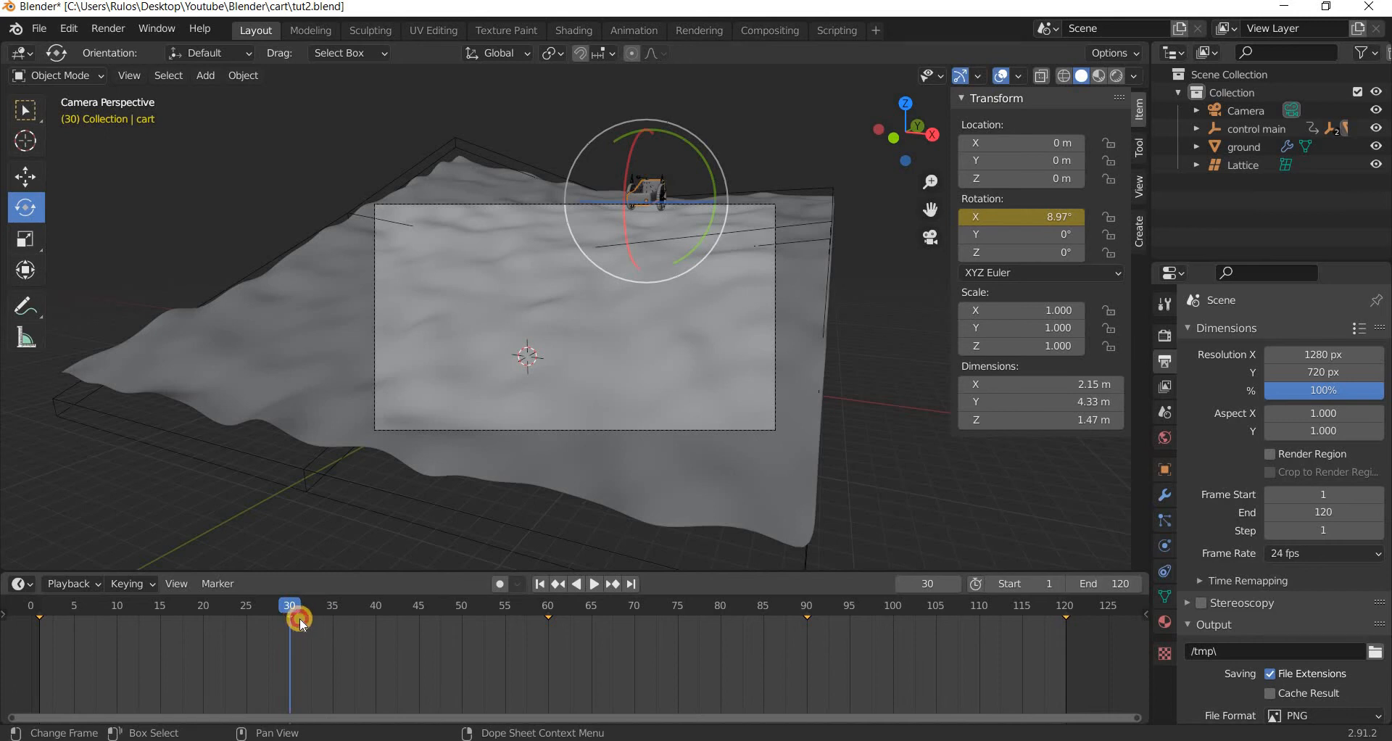
mouse_move(65, 621)
left_mouse_down()
mouse_move(29, 617)
mouse_move(46, 613)
left_mouse_up()
left_click(119, 625)
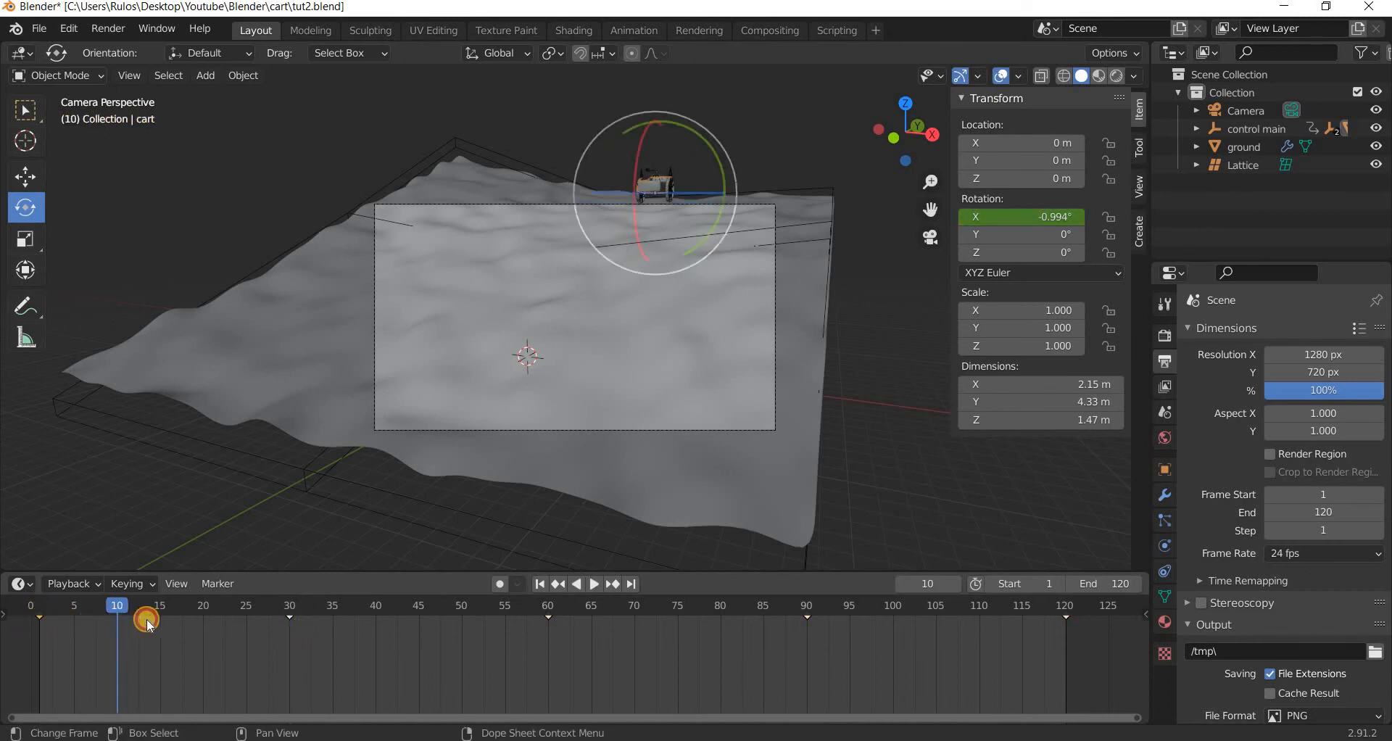
key("space")
key("space")
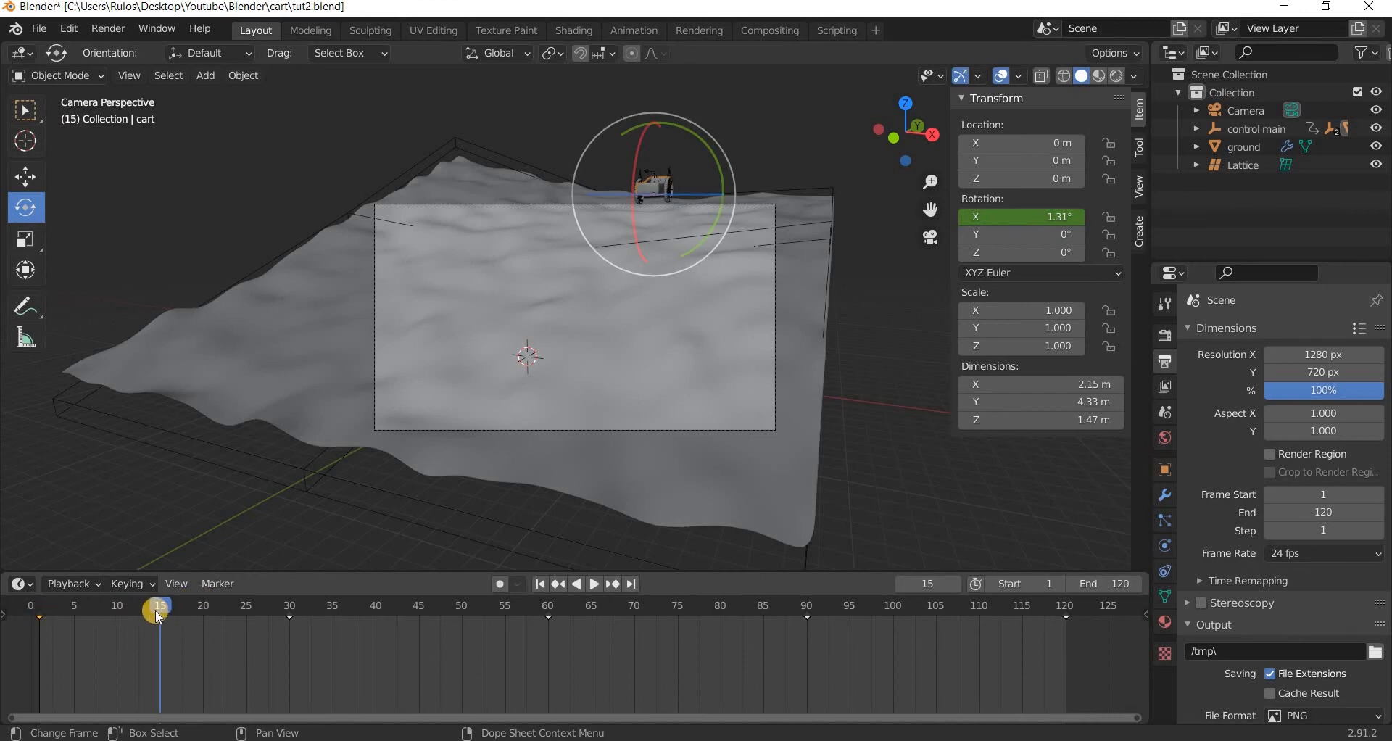
key("space")
key("shift+Left")
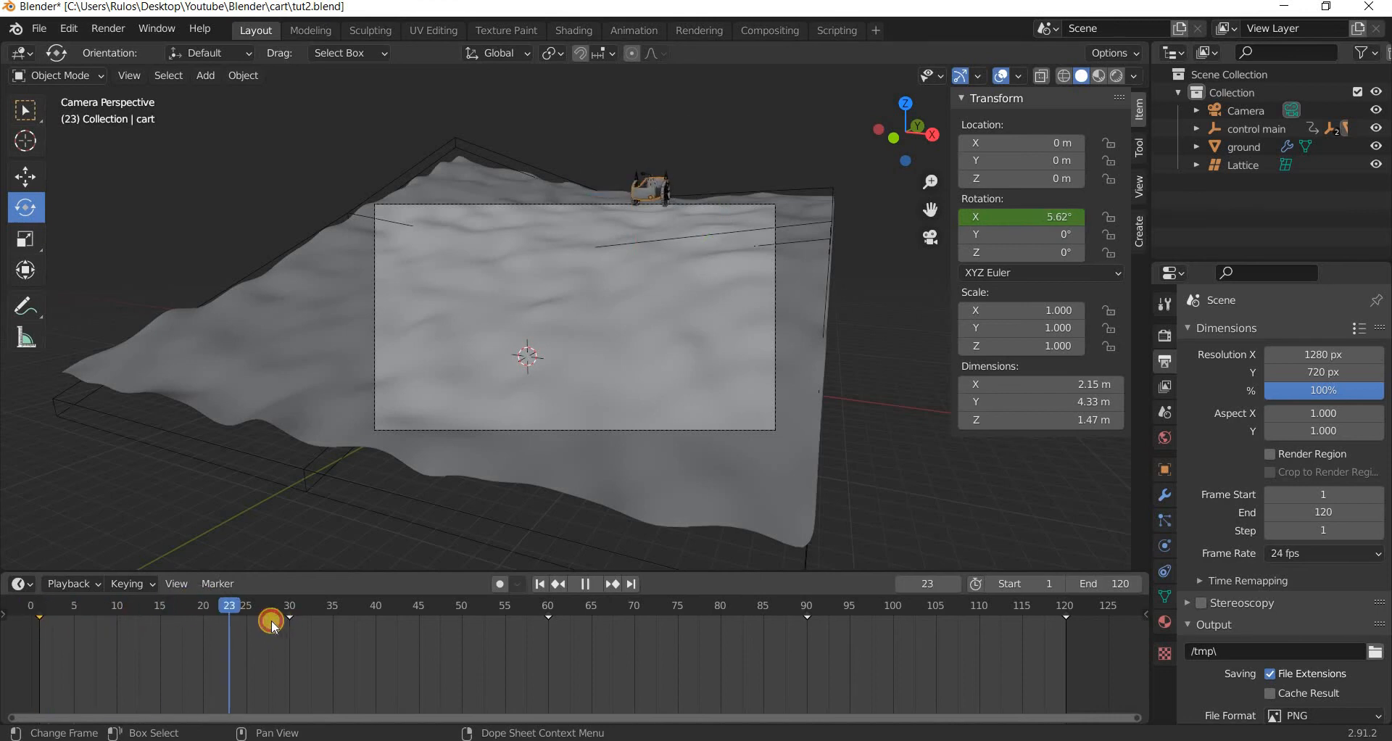
left_click(294, 621)
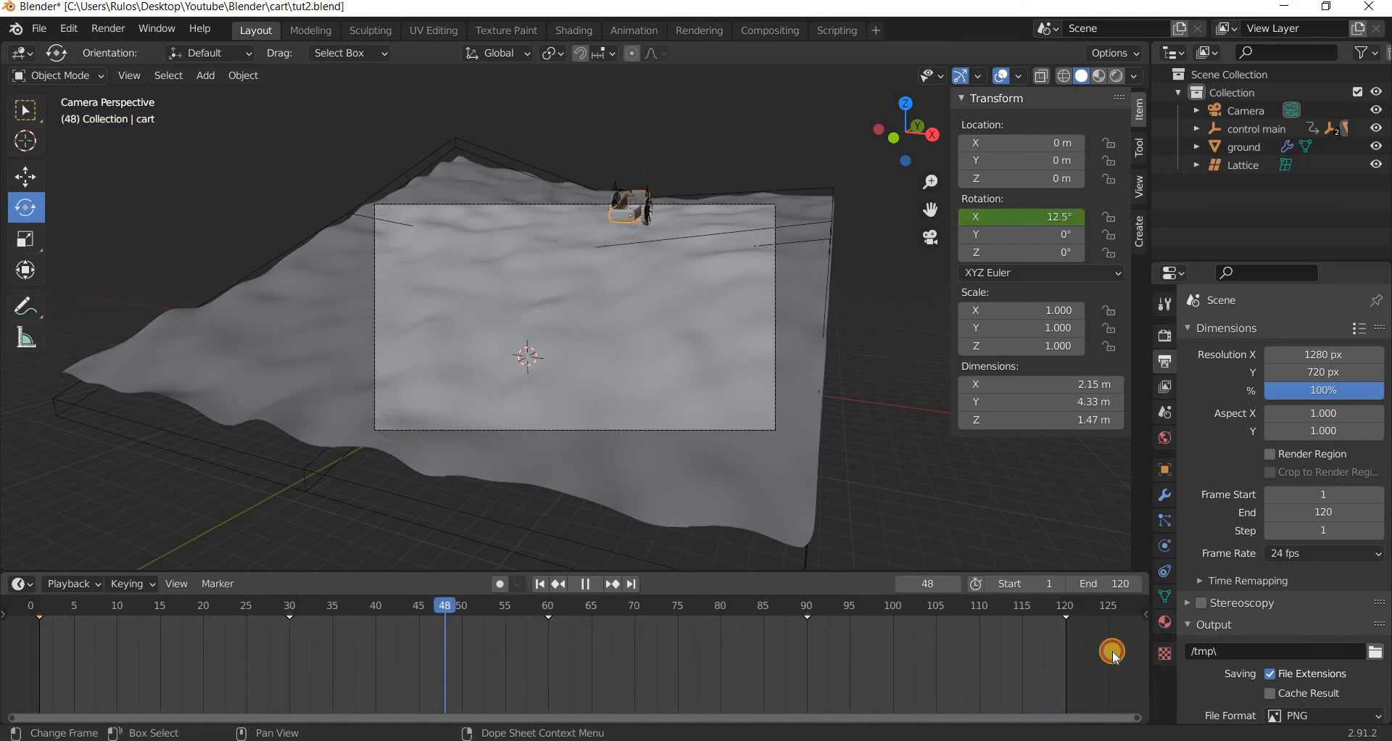
left_click(1066, 655)
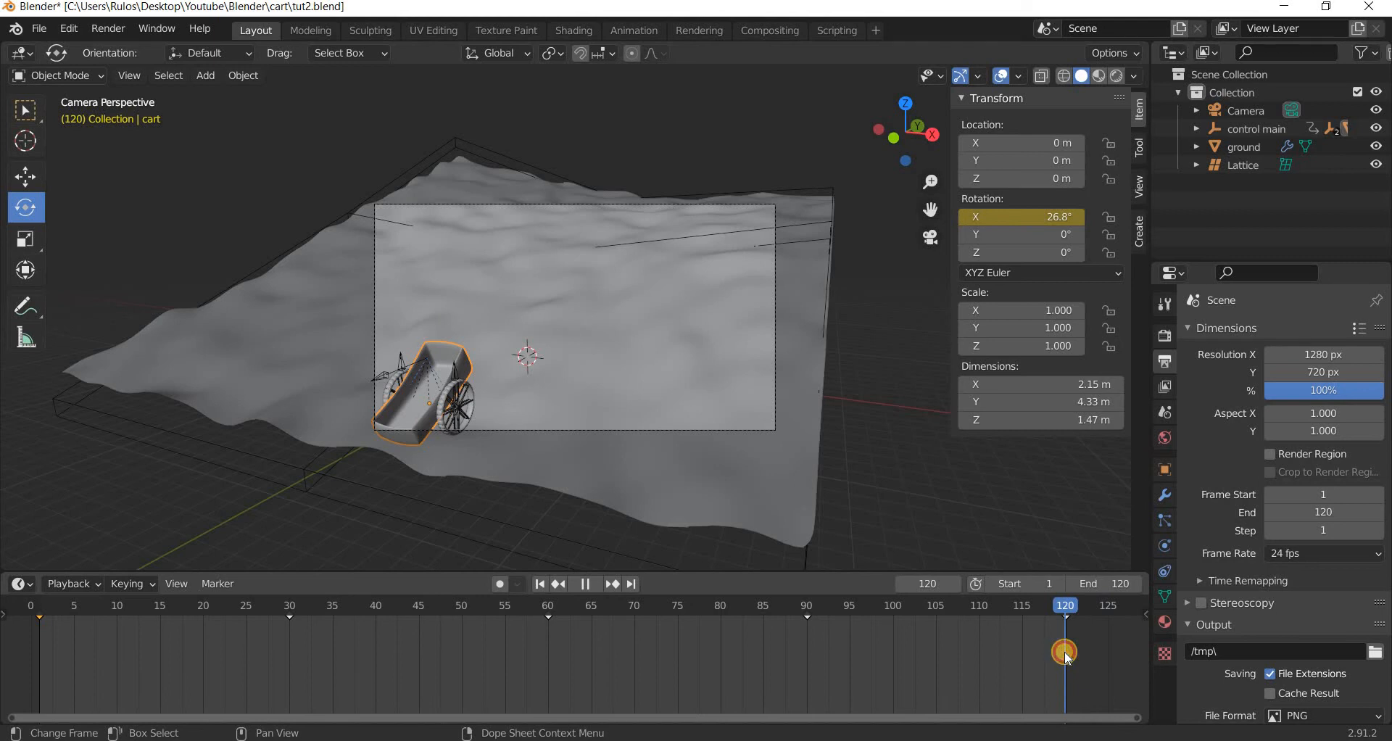
key("space")
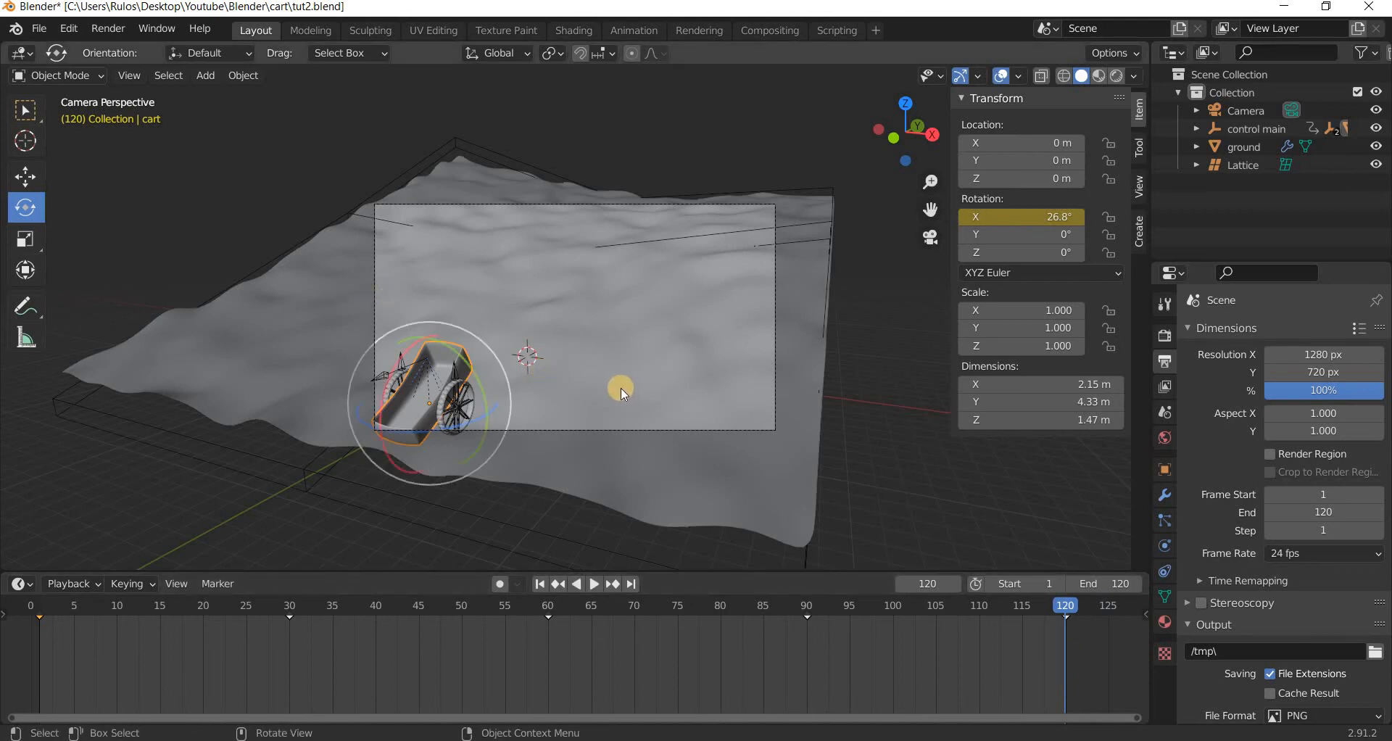
At frame 1, shift the main cart control -2.6317 m along Y and replace its location keyframe.
left_click(40, 608)
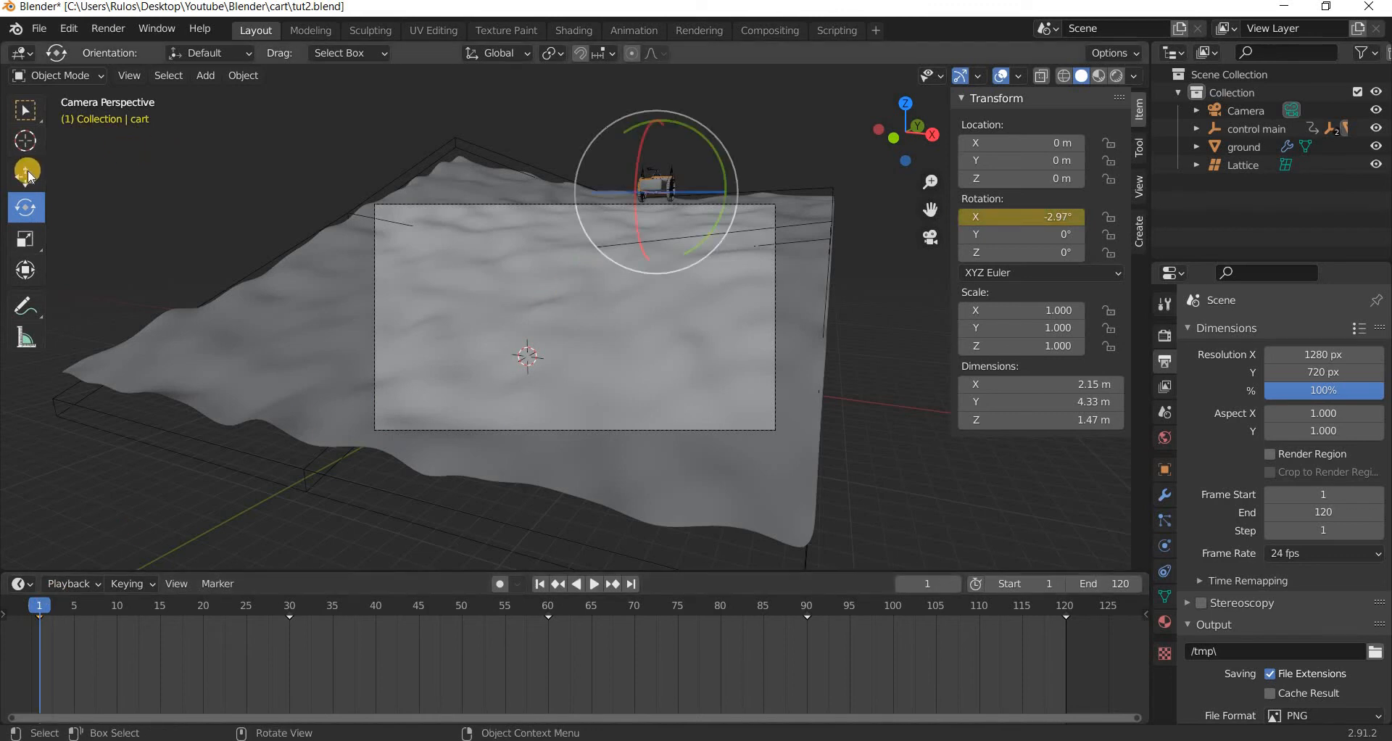
key("shift+space")
key("g")
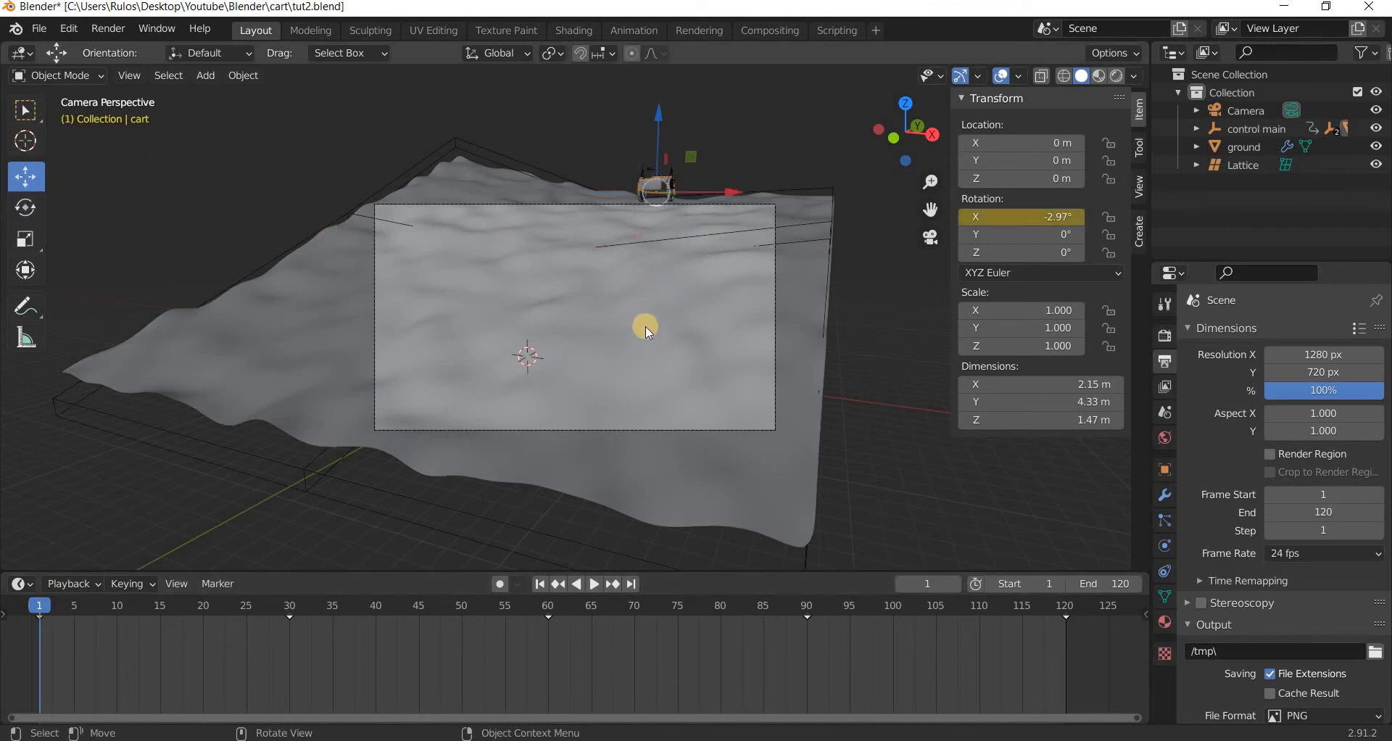
middle_click_drag(569, 370, 784, 159)
left_click_drag(784, 159, 720, 116)
key("Escape")
left_click(768, 122)
right_click(965, 160)
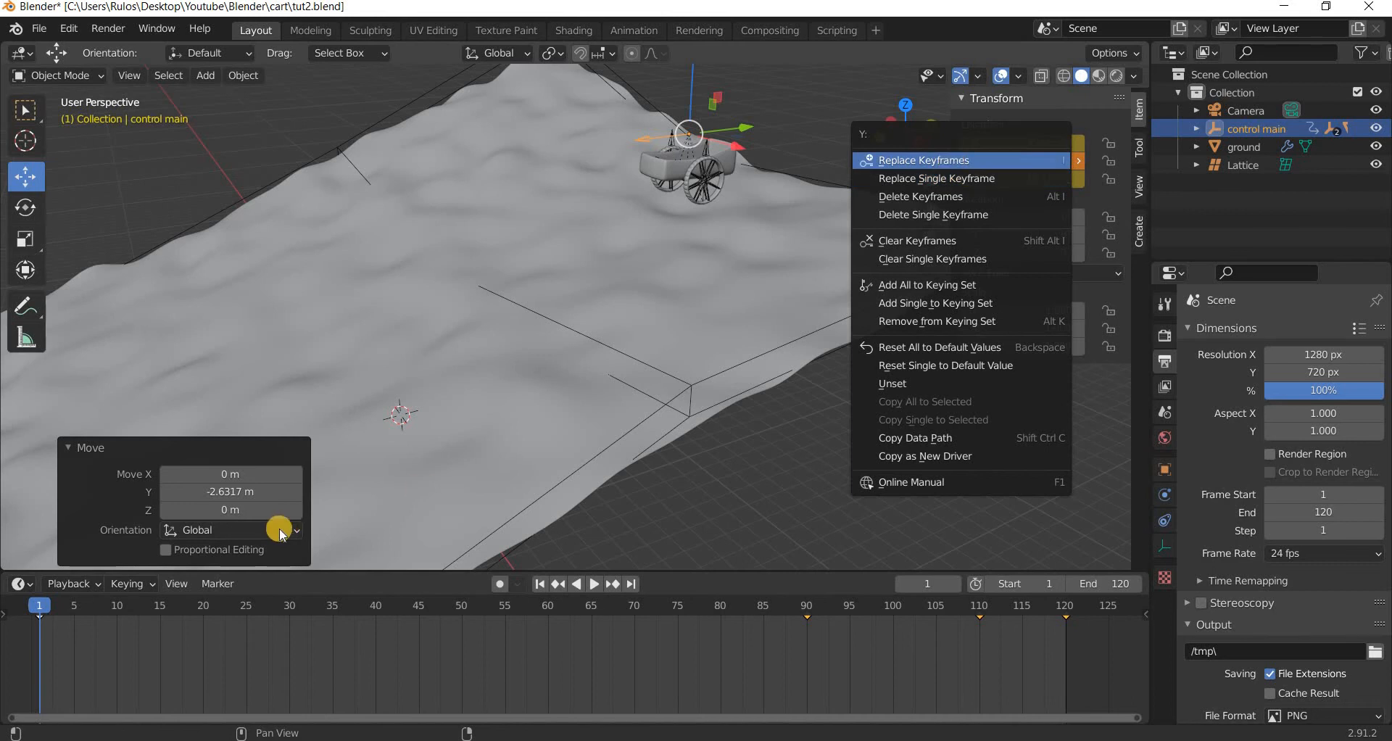
At frame 120, move the main cart control along Y to -22.729 m, beyond the camera frame, and replace its keyframe.
key("KP_0")
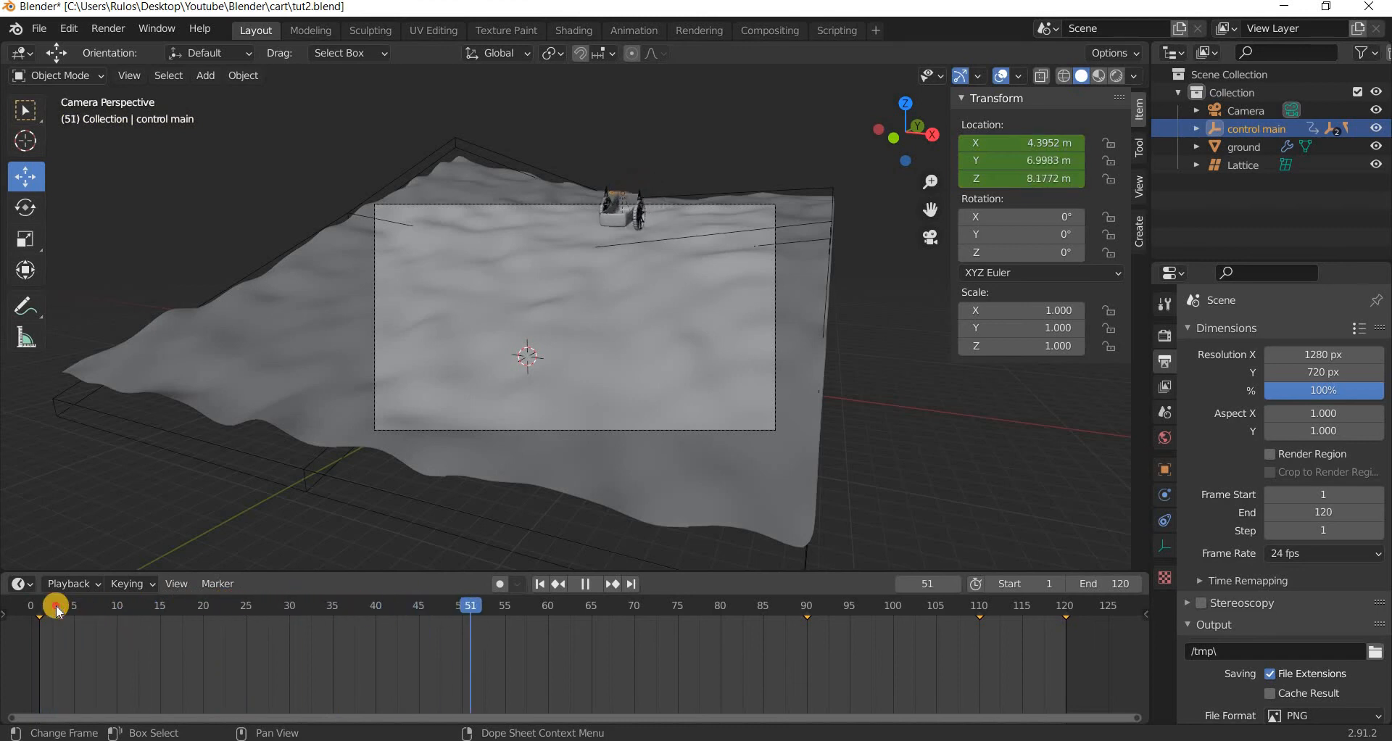
left_click_drag(60, 613, 1068, 633)
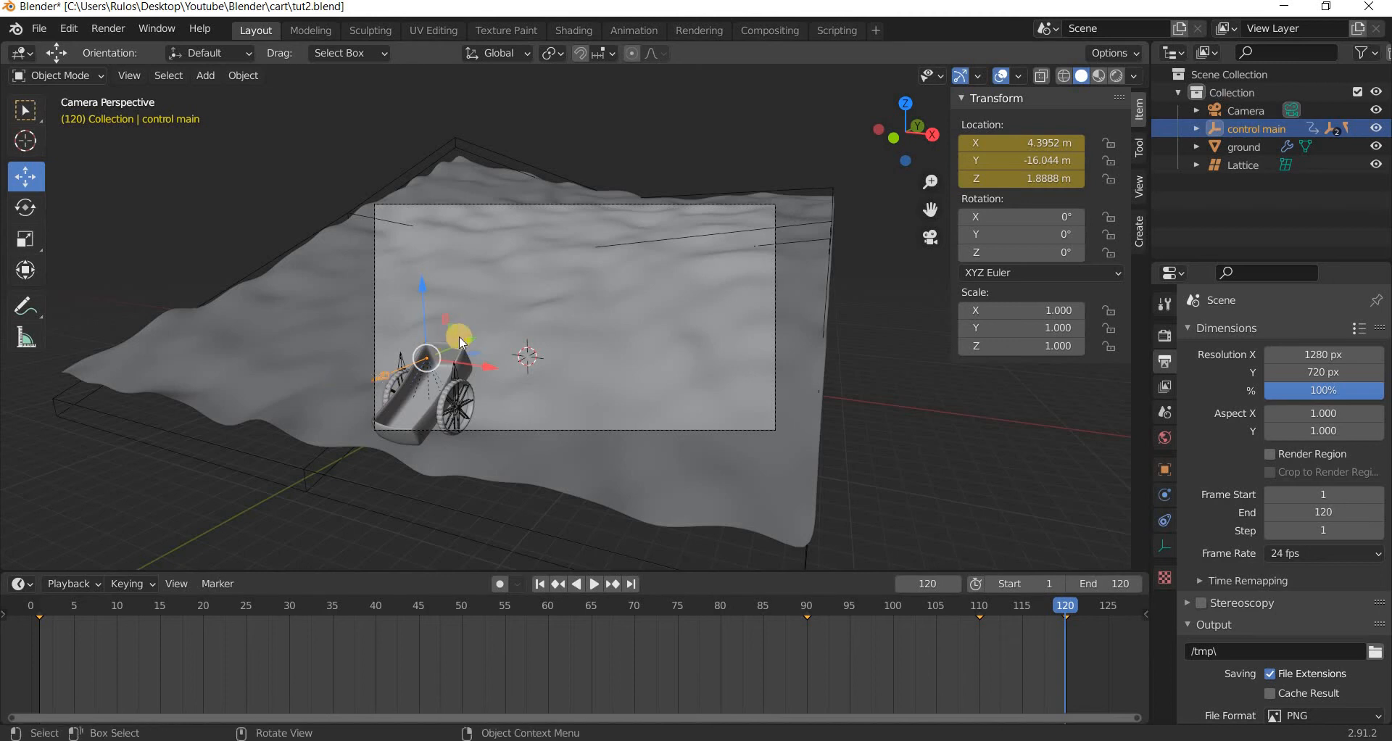
key("g")
key("y")
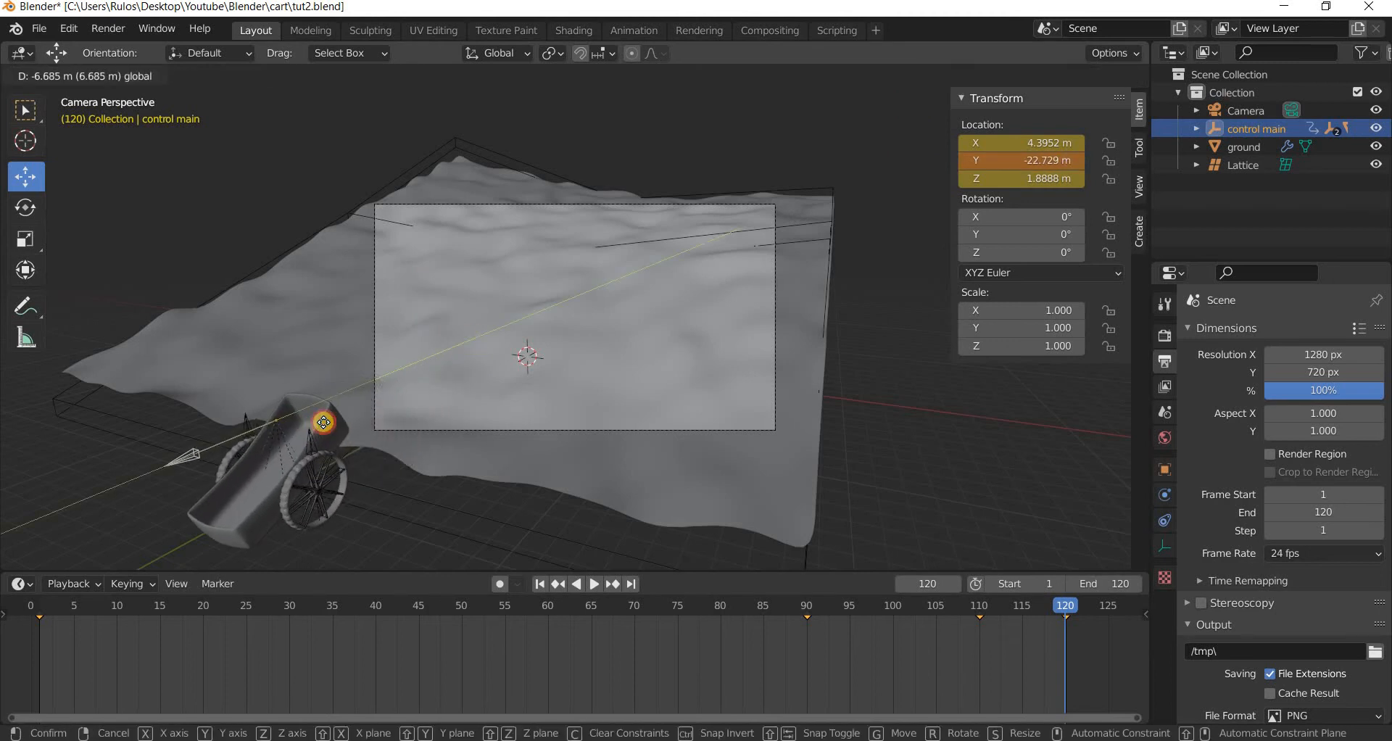
left_click(738, 218)
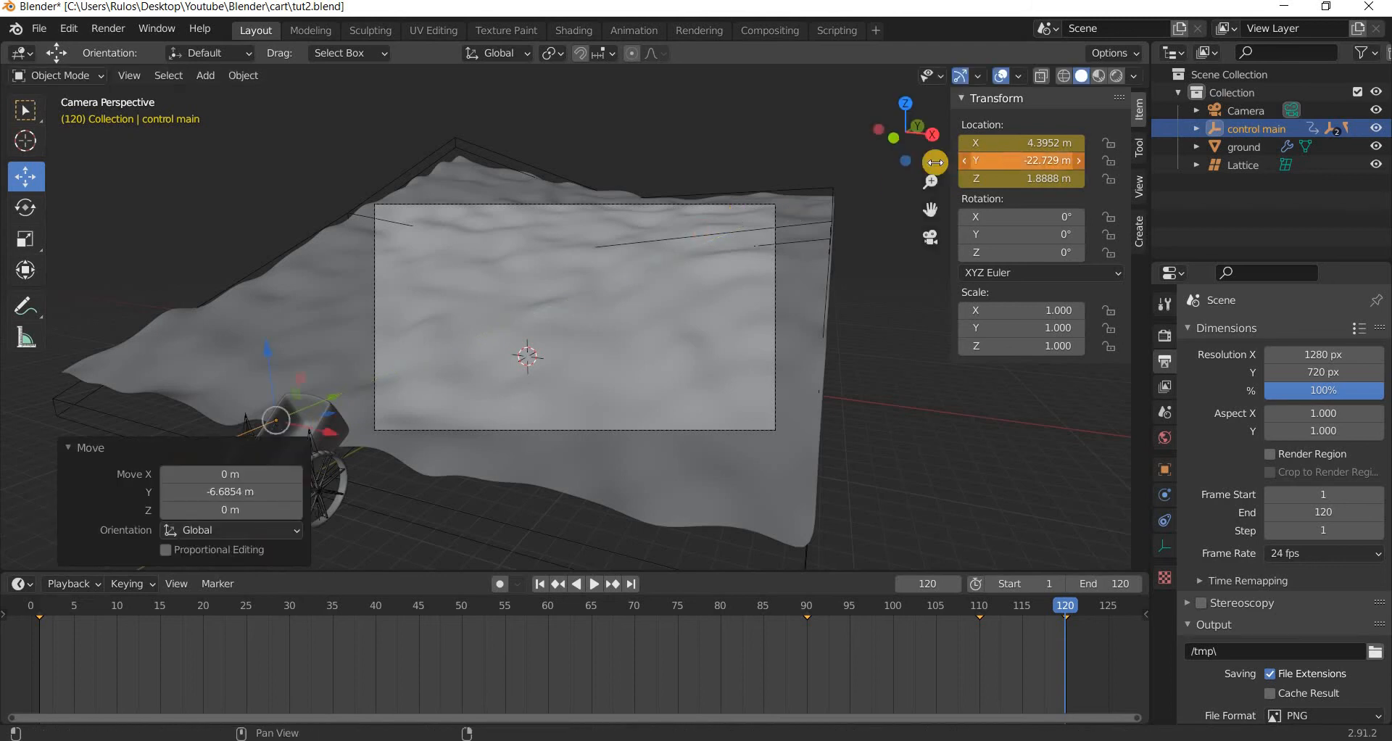
right_click(999, 159)
Select the cart body and shift its frame 60 rotation keyframe to frame 74.
left_click_drag(1057, 607, 541, 609)
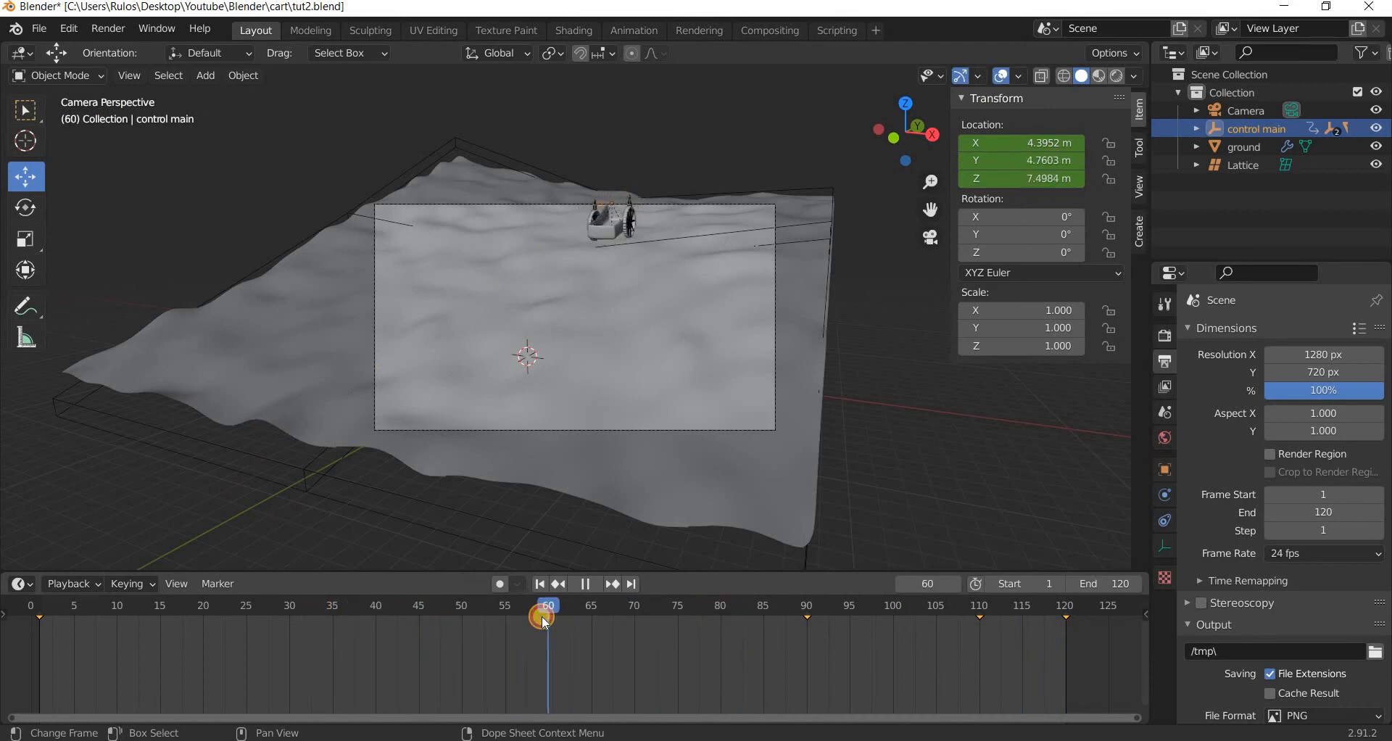
left_click(611, 238)
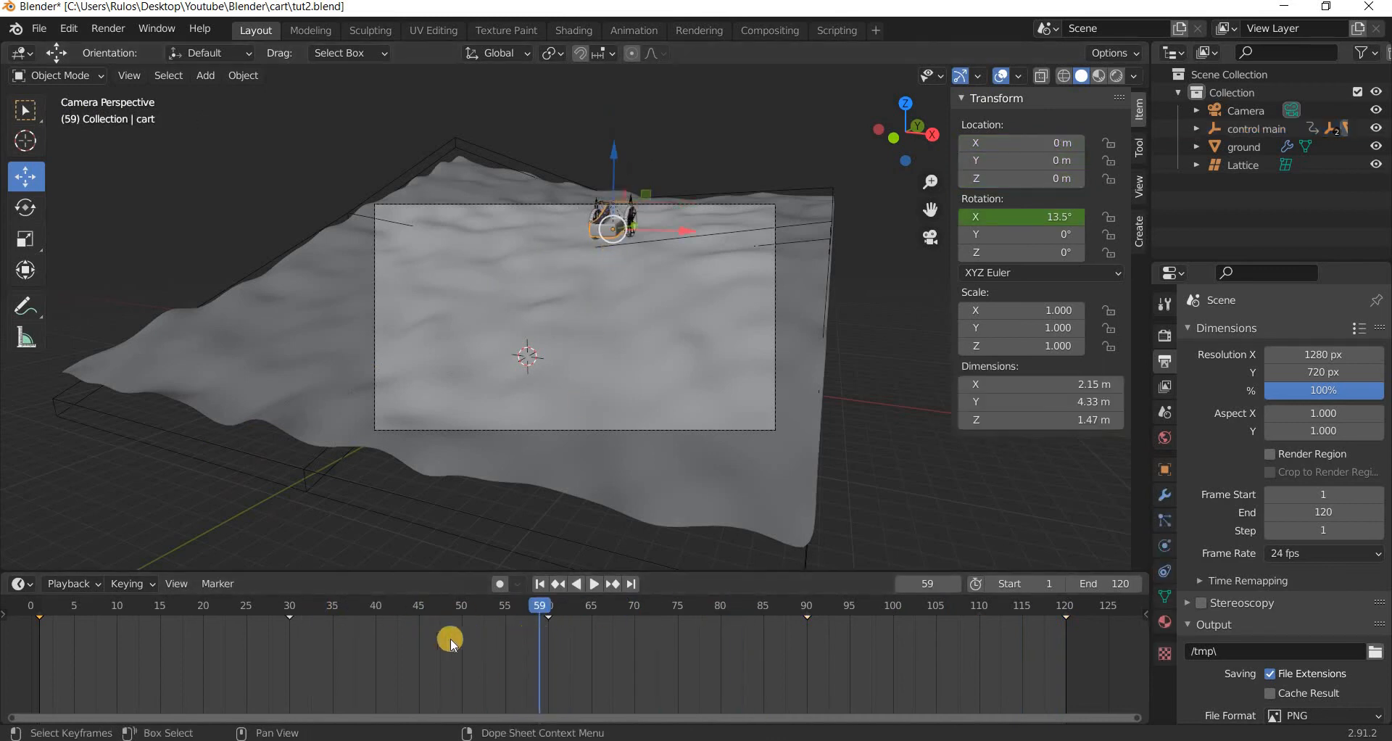
left_click_drag(564, 615, 513, 616)
left_click(247, 636)
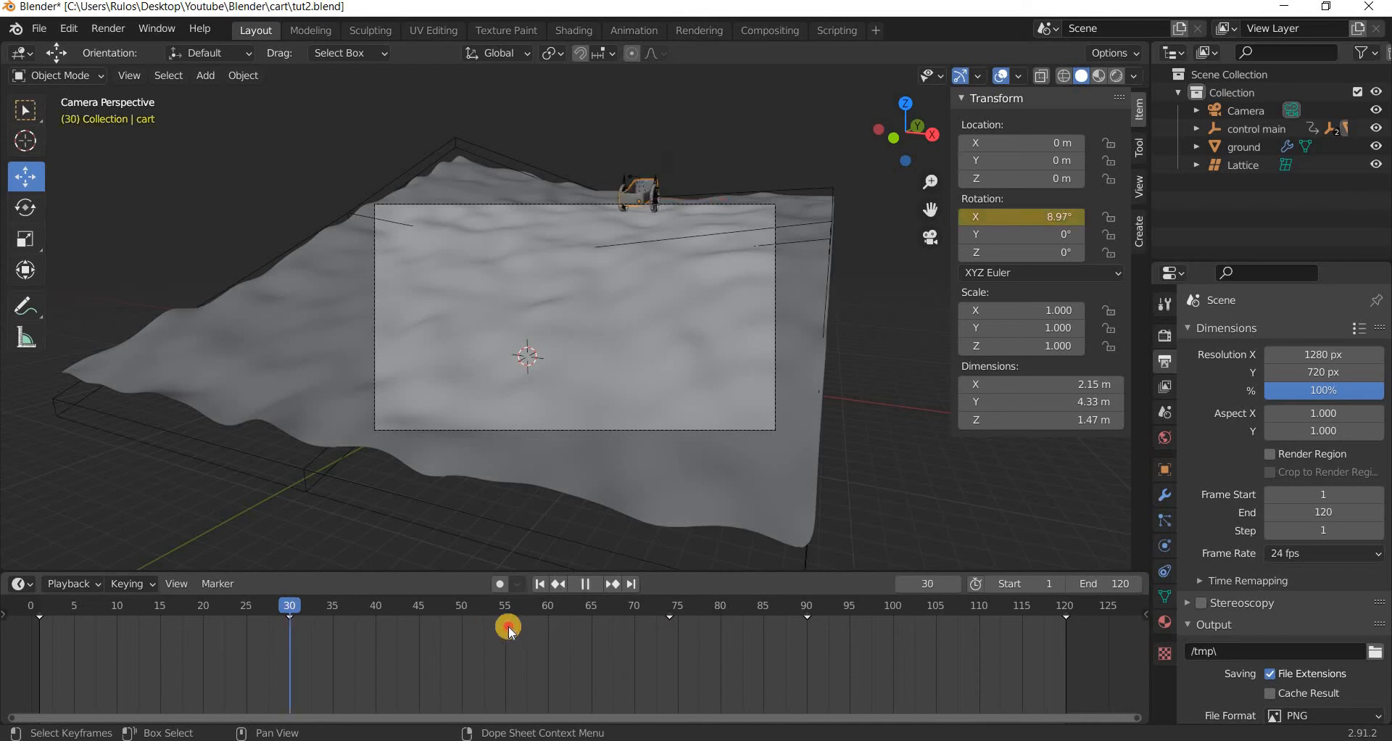
Move the cart body's frame 30 rotation keyframe to frame 60 and its first one to frame 45.
left_click(524, 633)
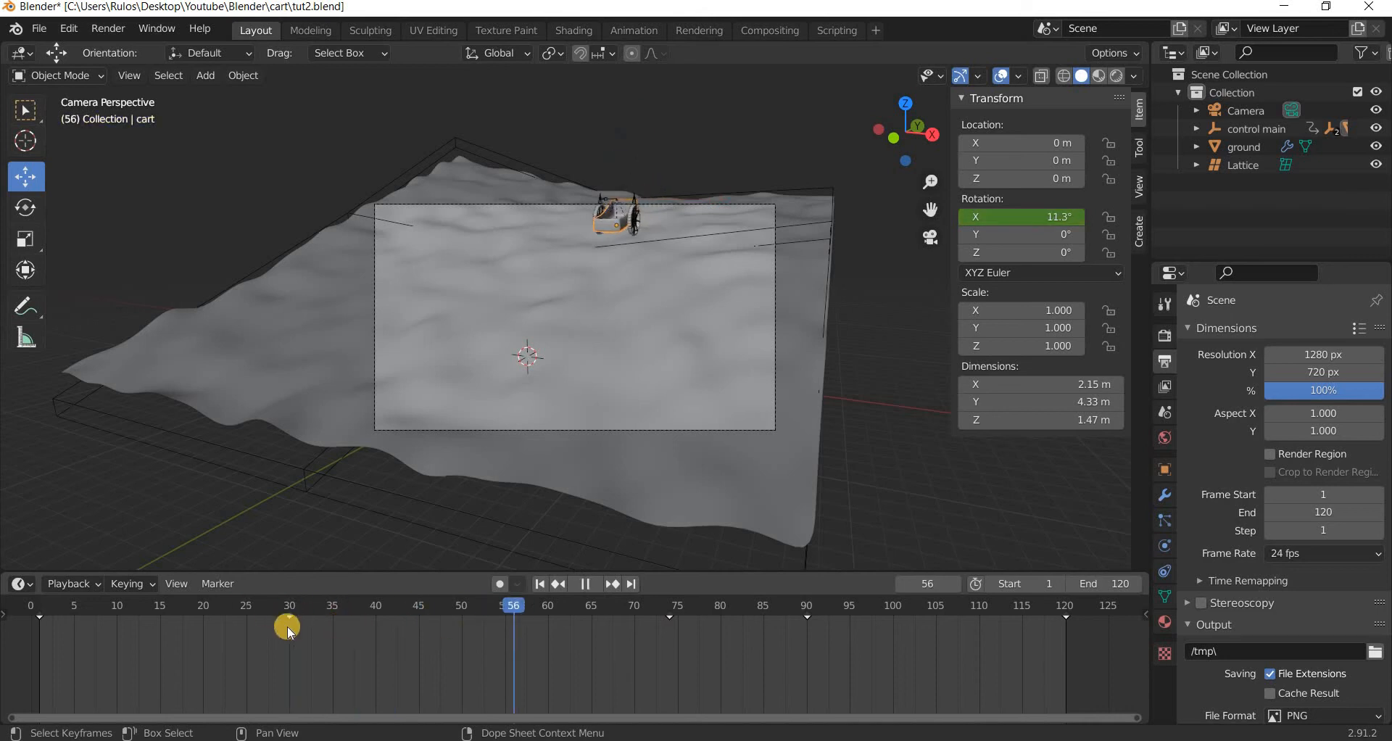
key("g")
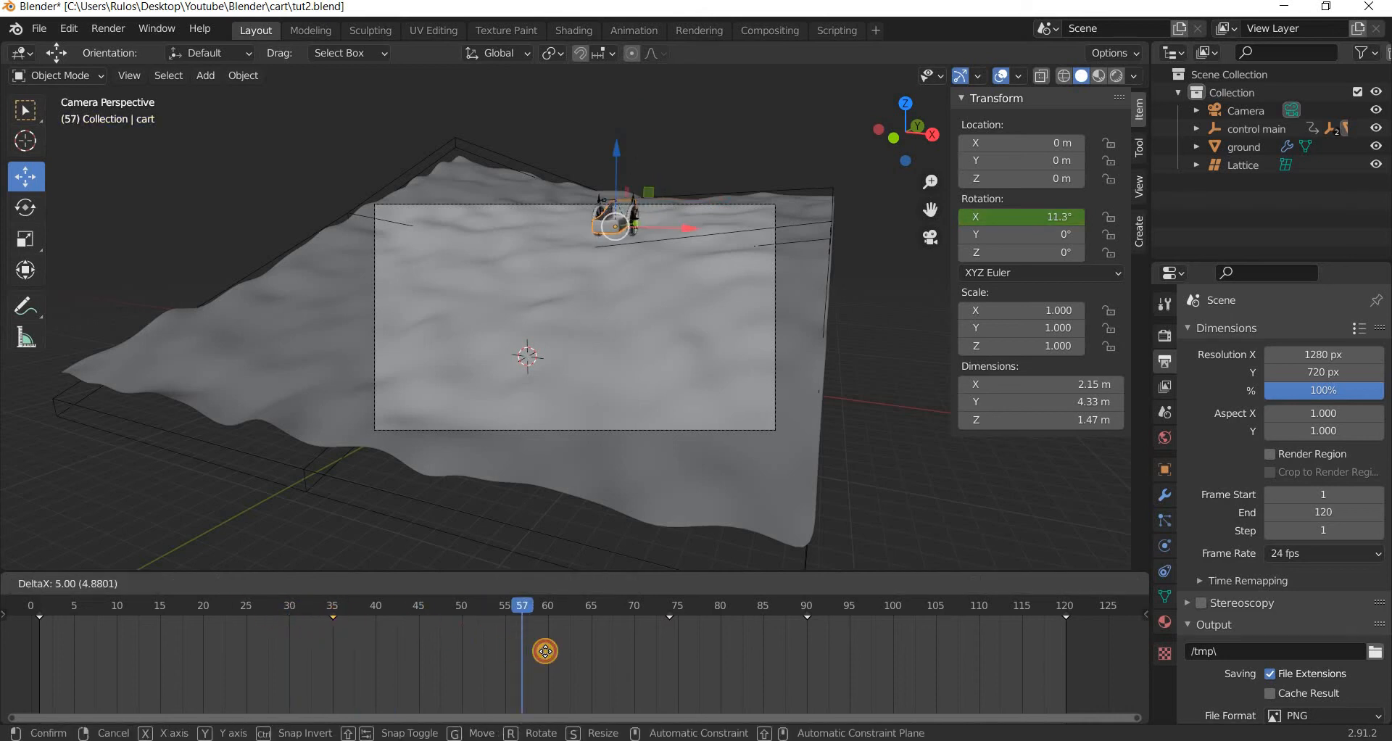
left_click(41, 618)
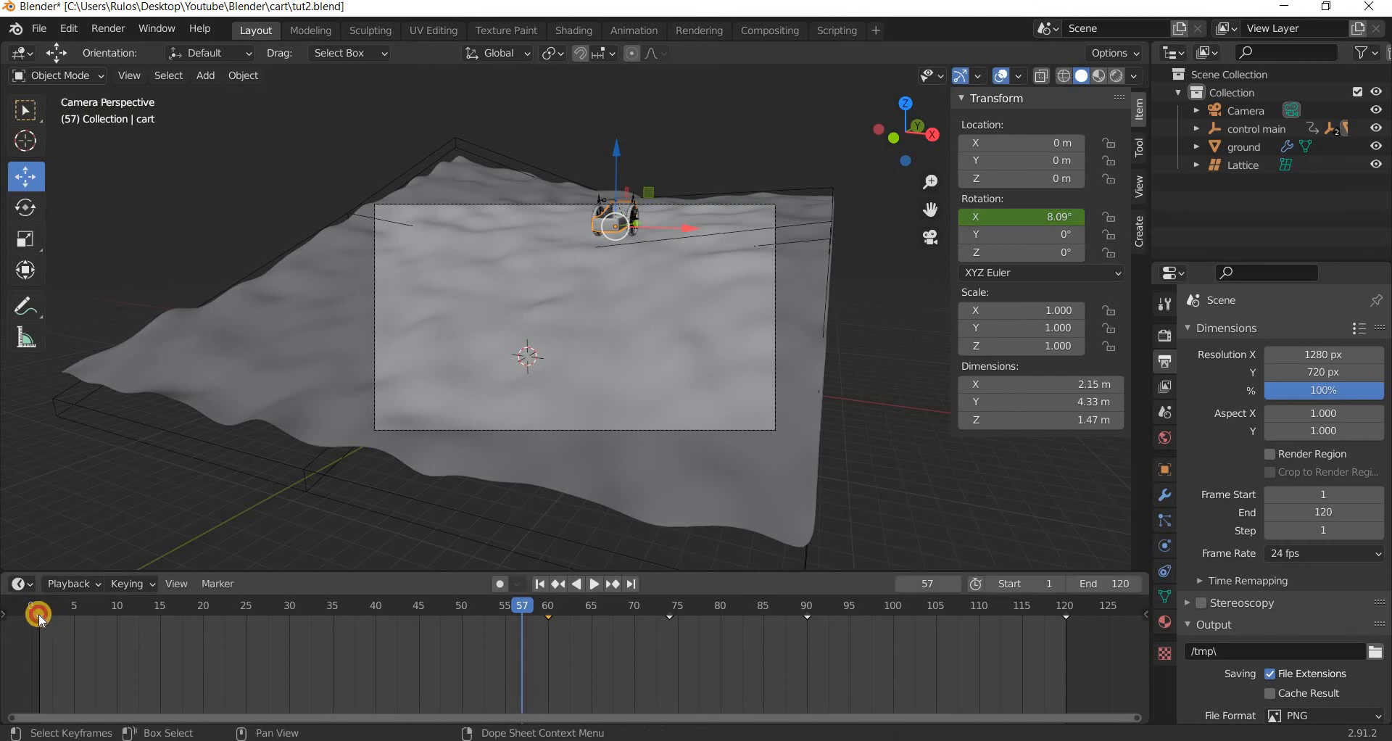
key("g")
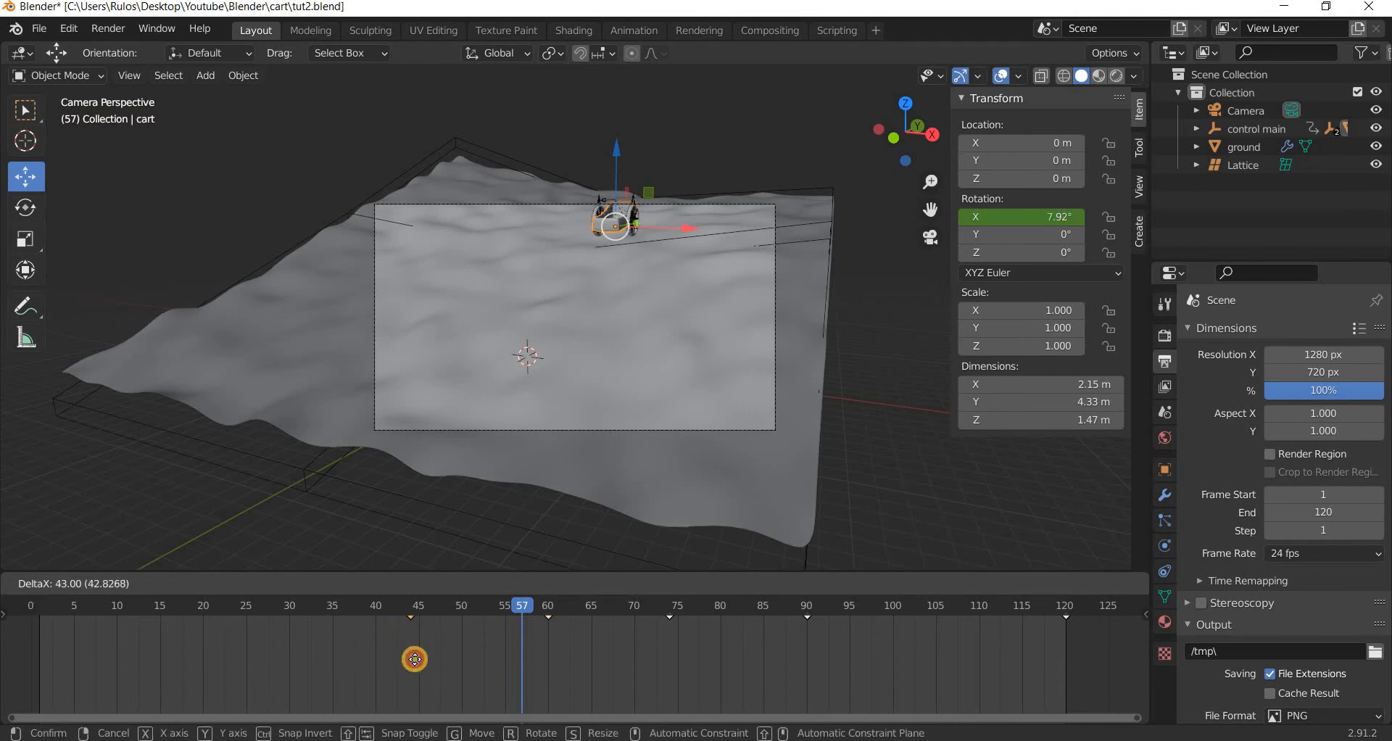
left_click(293, 611)
Check the timing of the cart body's tilt between frames 30 and 57.
left_click(294, 606)
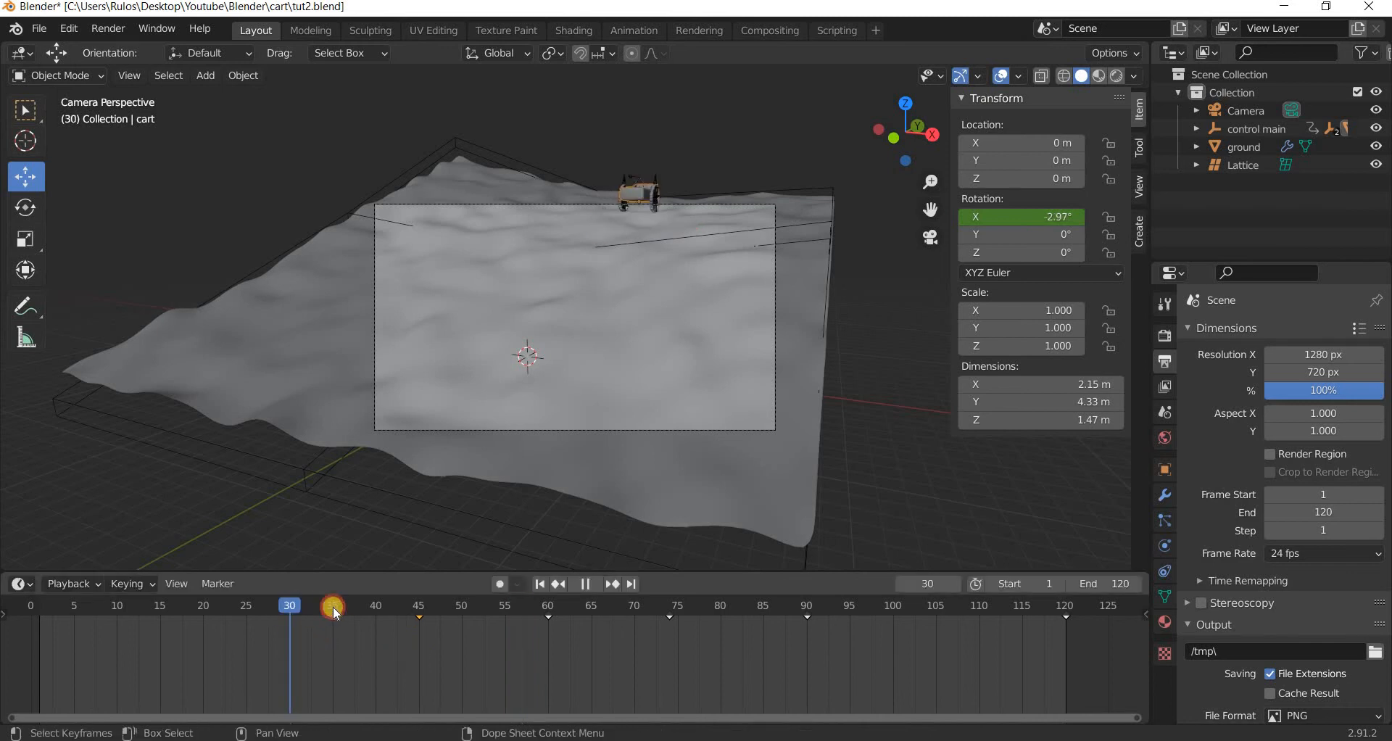
key("space")
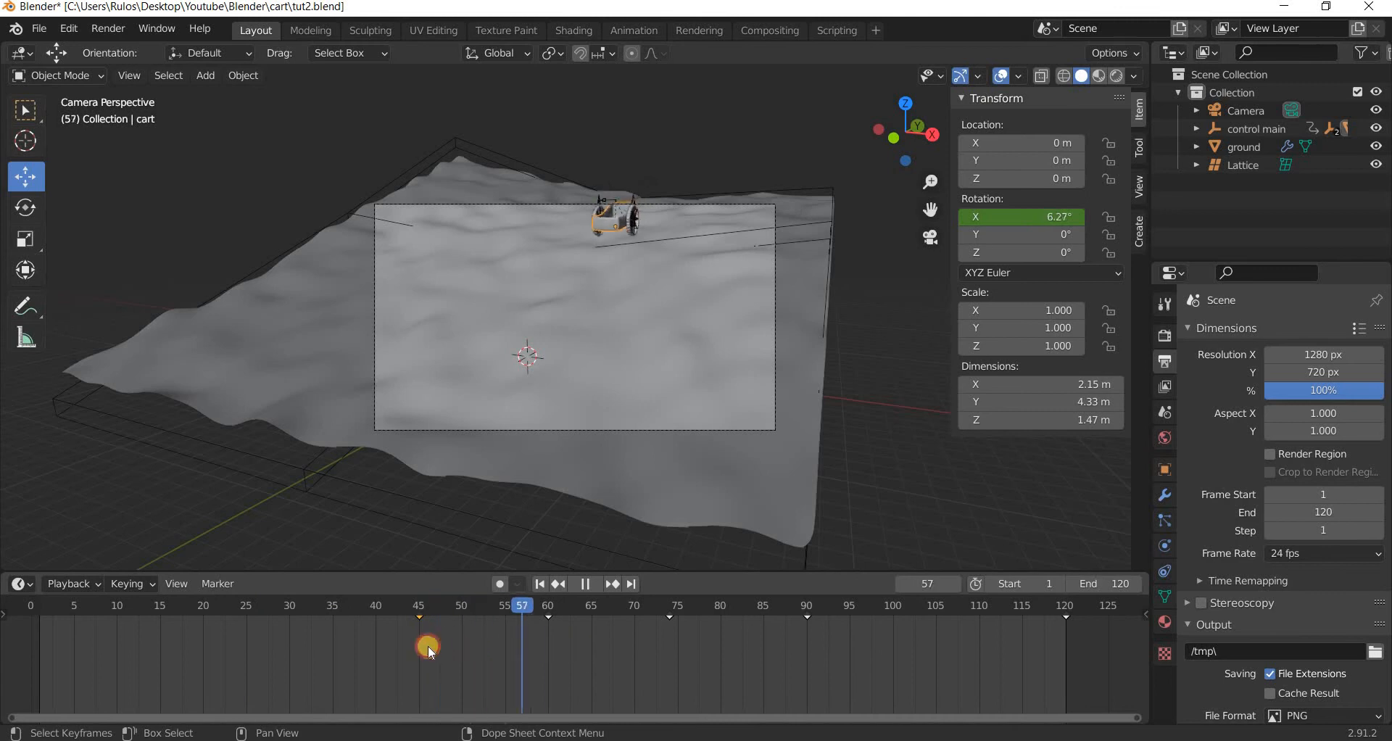
mouse_move(461, 658)
left_mouse_down()
mouse_move(622, 658)
mouse_move(390, 660)
mouse_move(1072, 670)
mouse_move(469, 668)
left_mouse_up()
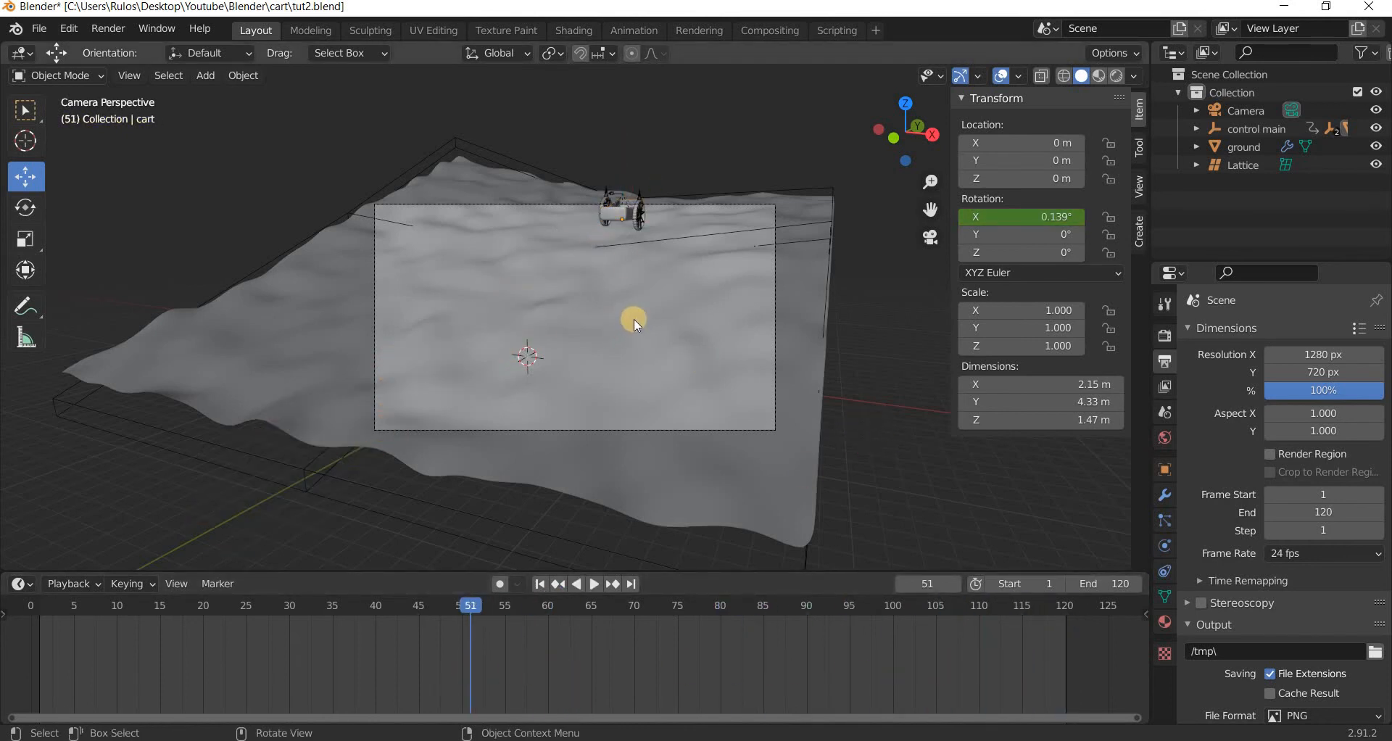
Select the cart body and insert a single keyframe on its Z location at frame 1.
left_click(636, 219)
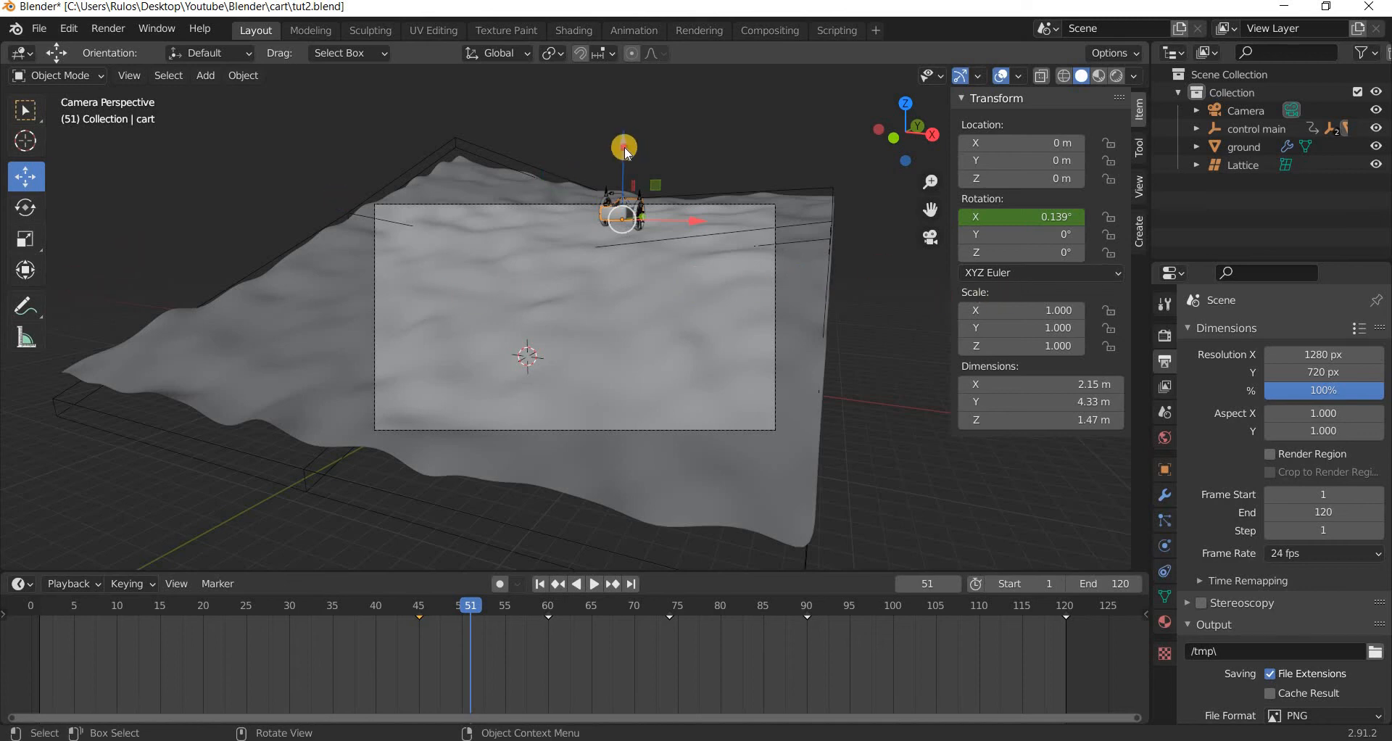
left_click_drag(628, 146, 1006, 176)
right_click(1008, 176)
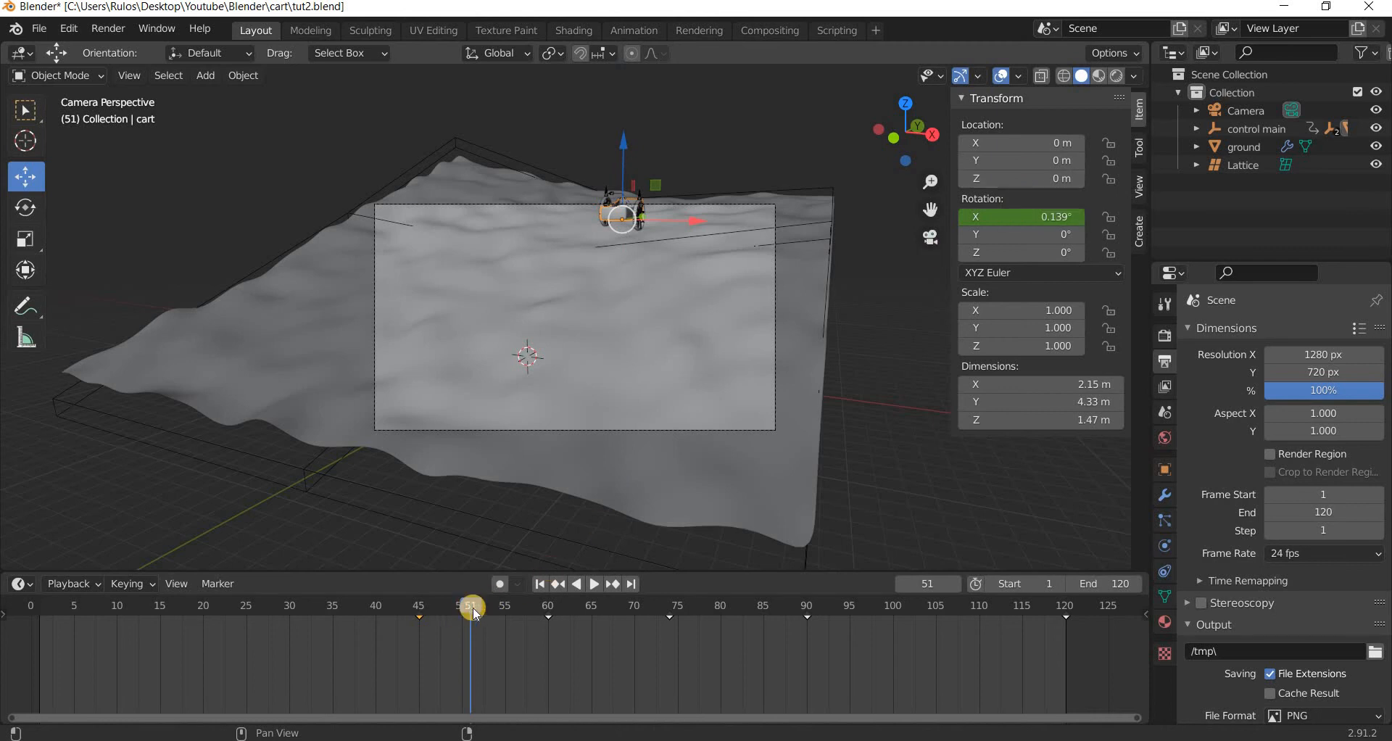
left_click(29, 613)
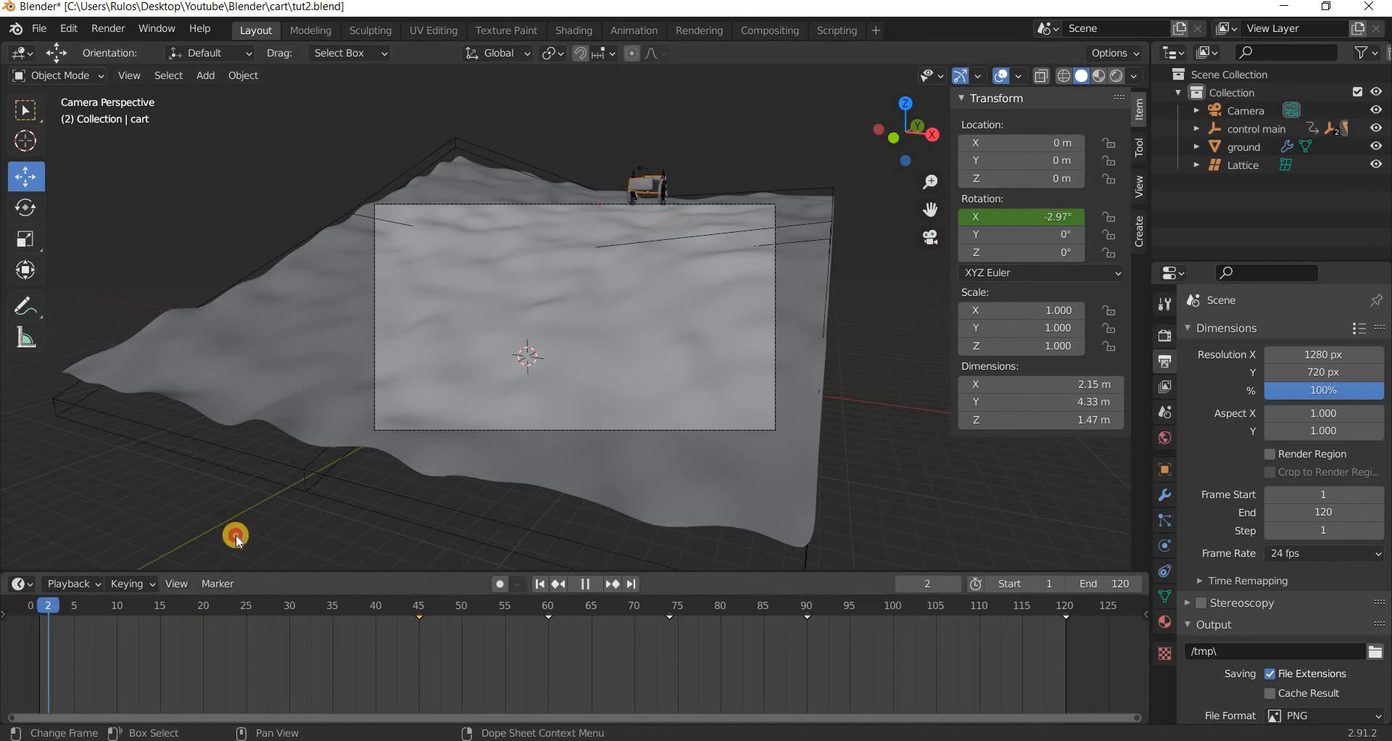
right_click(1004, 180)
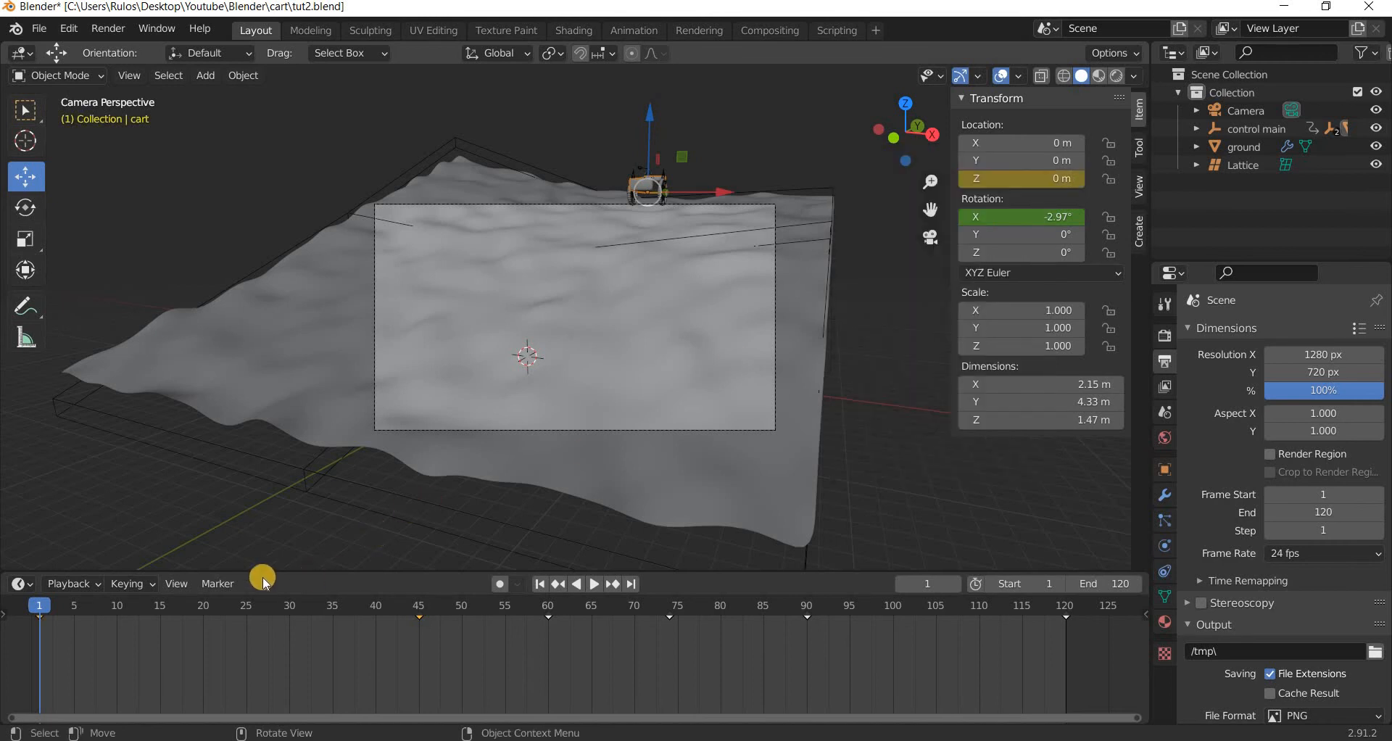
Replace the timeline with an enlarged Graph Editor and select the cart body's Z Location curve.
left_click(23, 584)
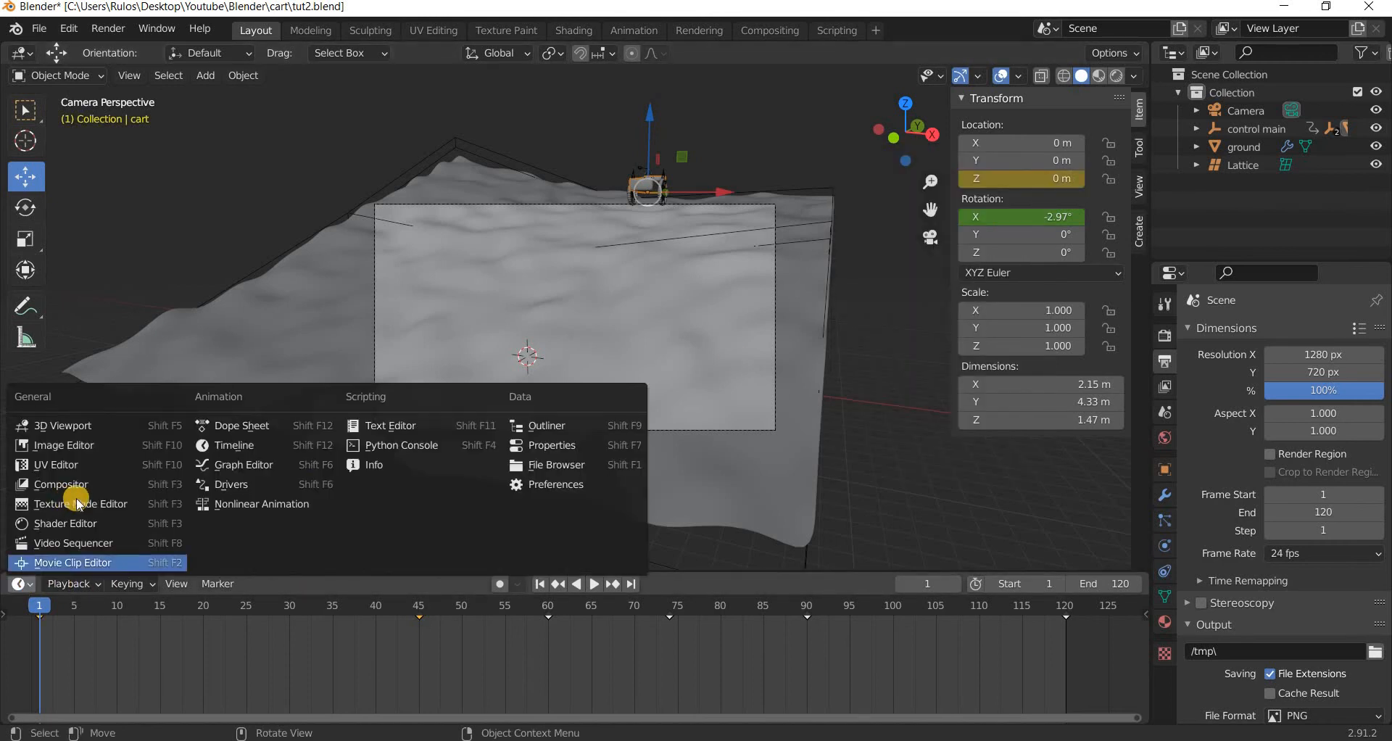
left_click(244, 465)
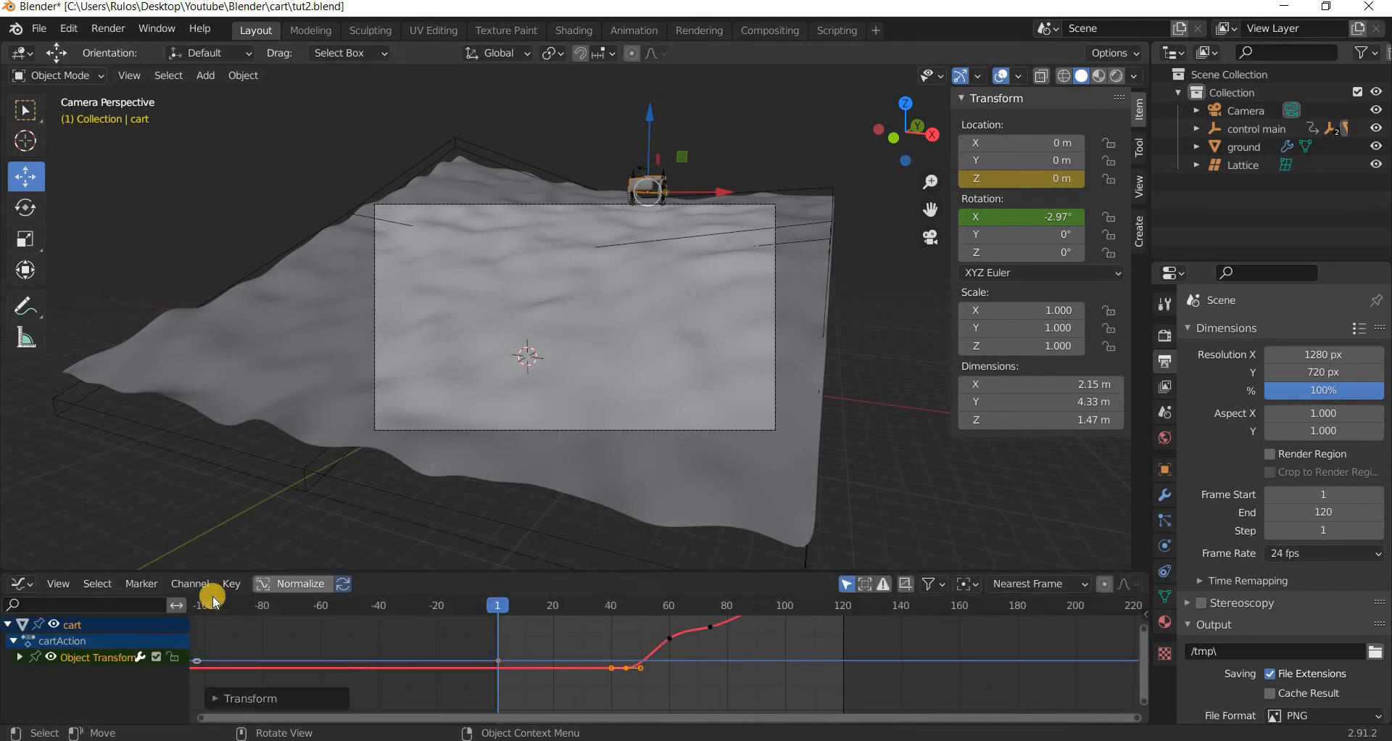
left_click_drag(214, 364, 181, 379)
left_click(20, 454)
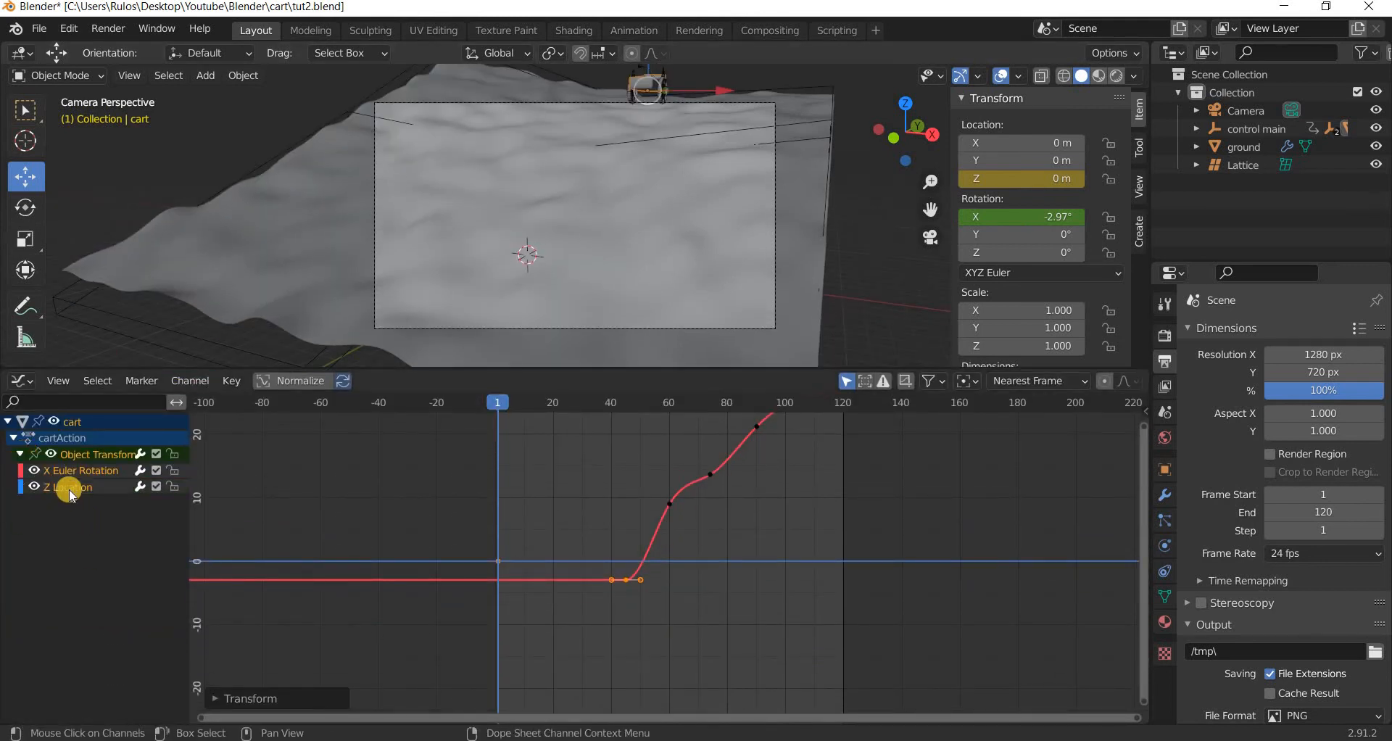
left_click(663, 641)
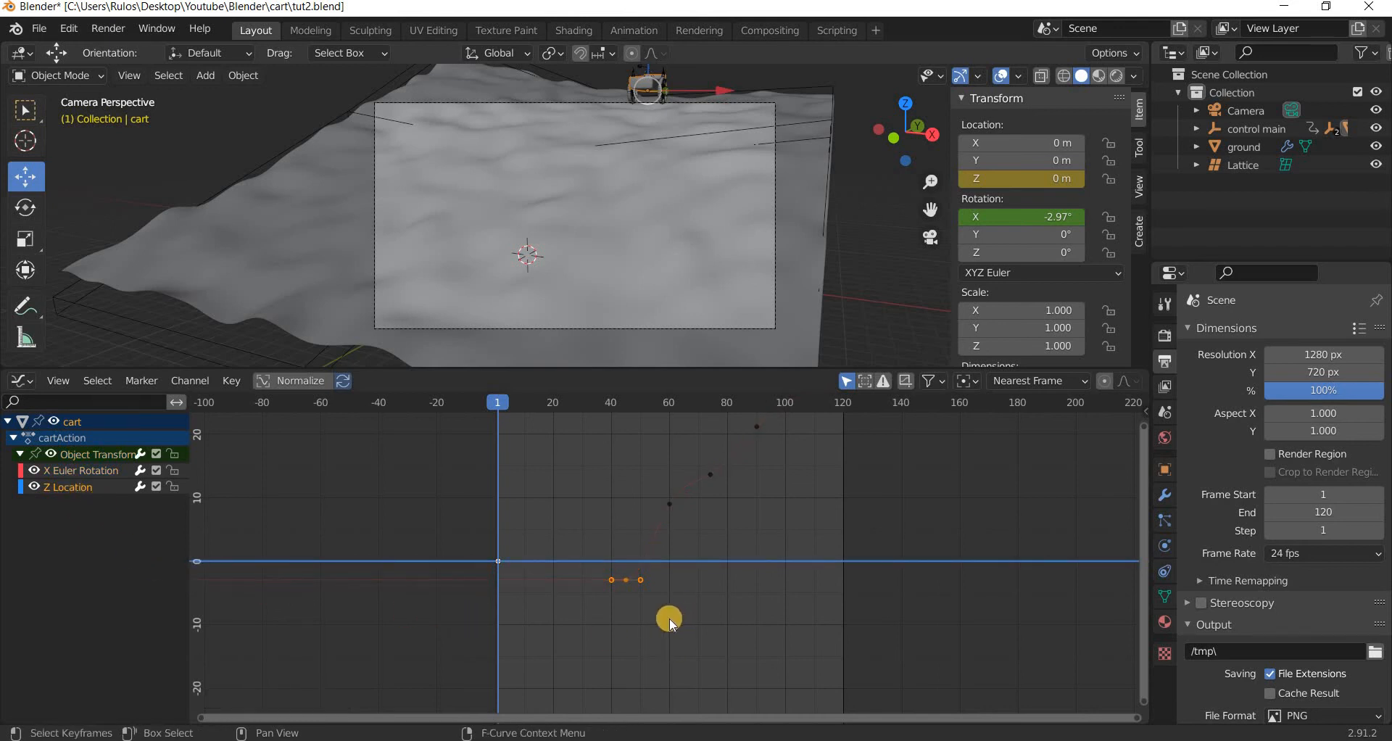
scroll(667, 619, "down", 3)
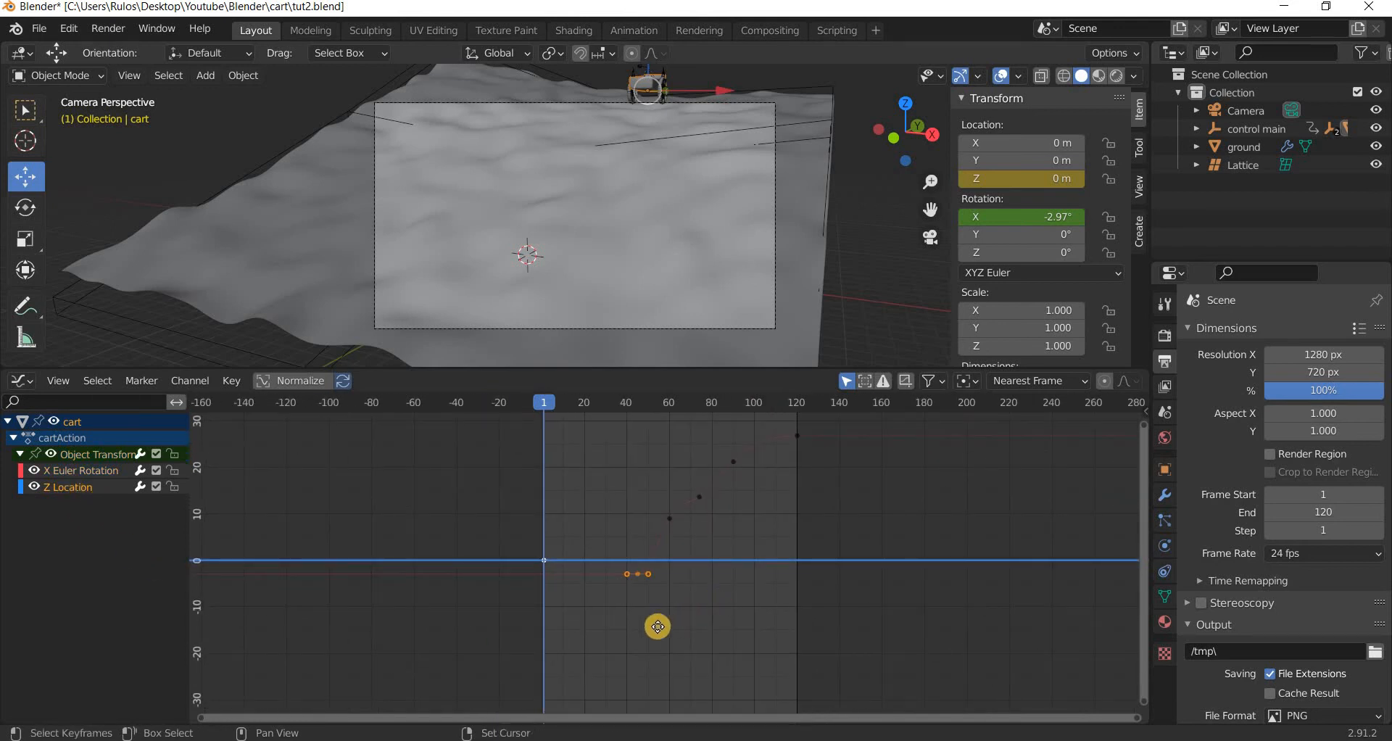
middle_click_drag(616, 635, 557, 639)
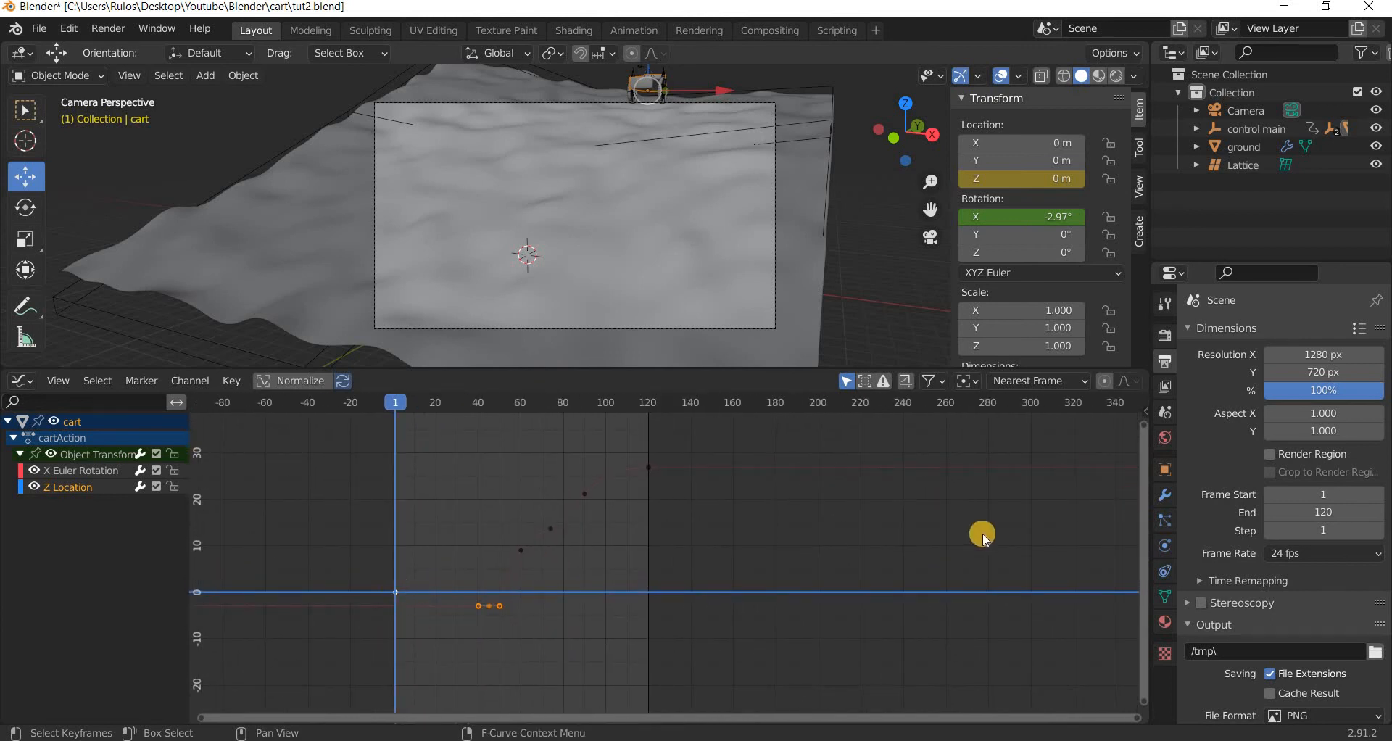
Add a Noise modifier to the cart body's Z Location curve.
key("n")
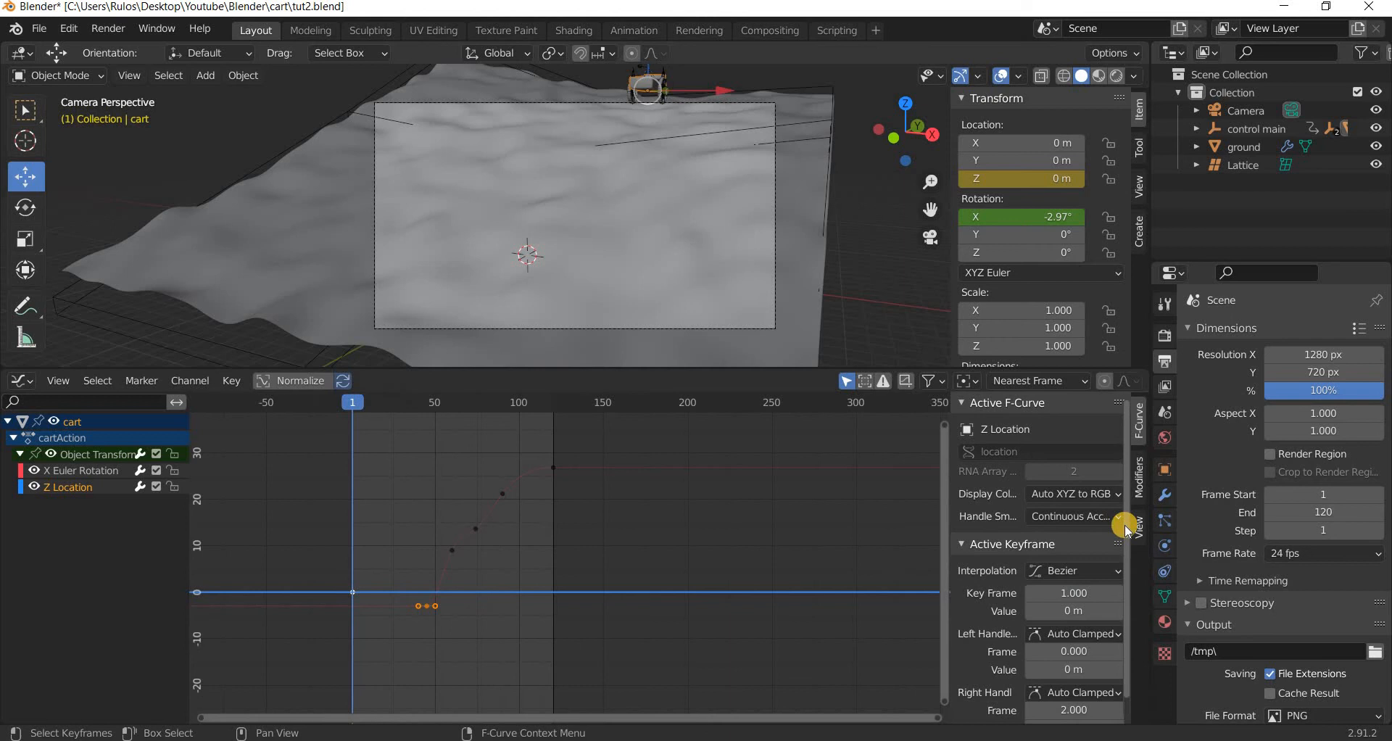
left_click(1140, 478)
left_click(1019, 429)
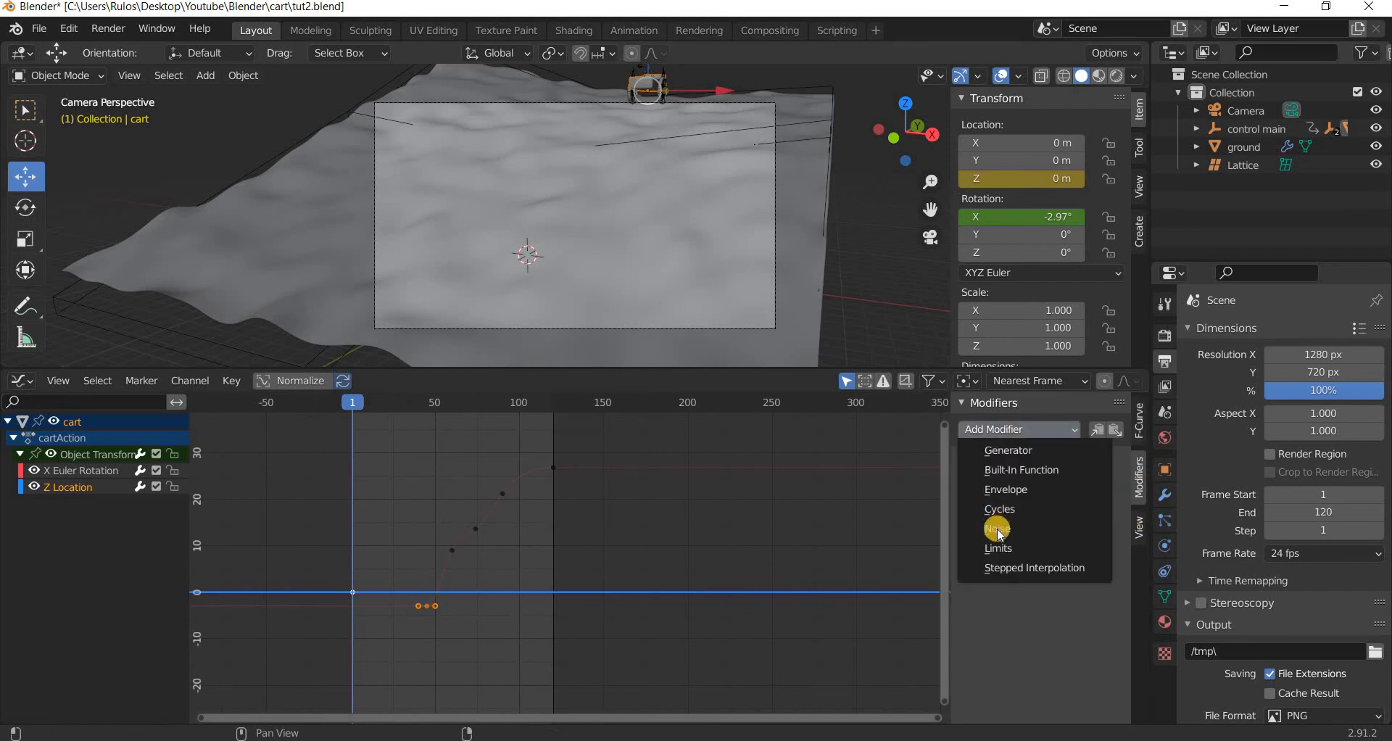
left_click(995, 530)
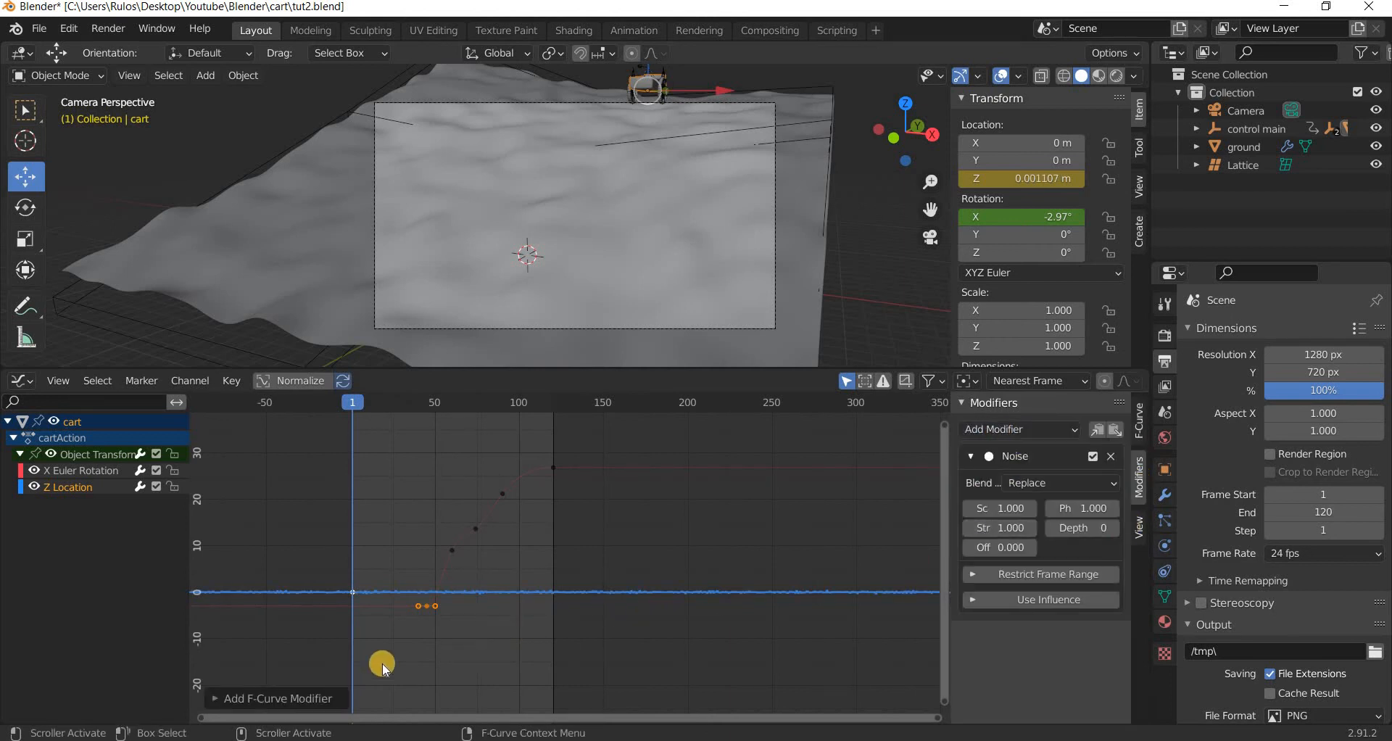
Examine the noise on the Z Location curve and play the descent to review the body's shaking.
scroll(277, 673, "up", 2)
middle_click_drag(435, 640, 589, 699)
middle_click_drag(511, 557, 498, 459)
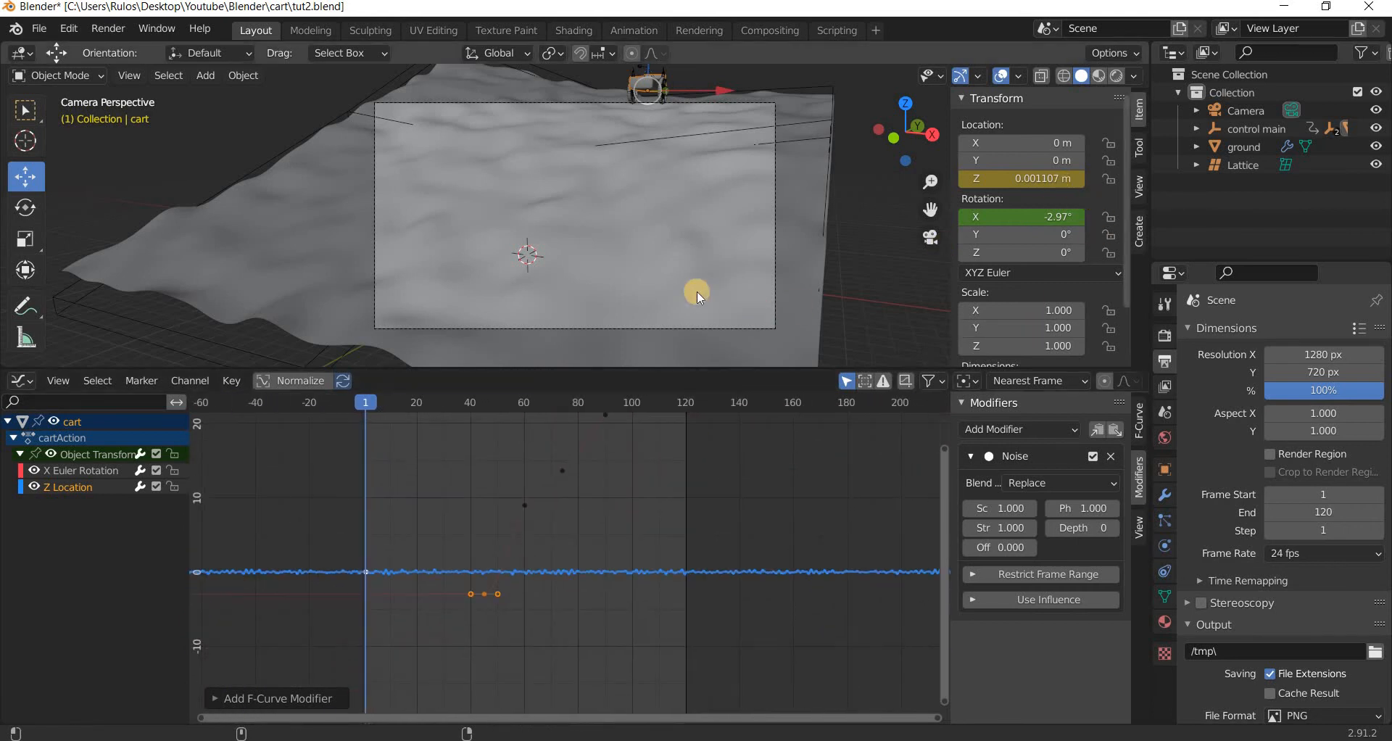
key("space")
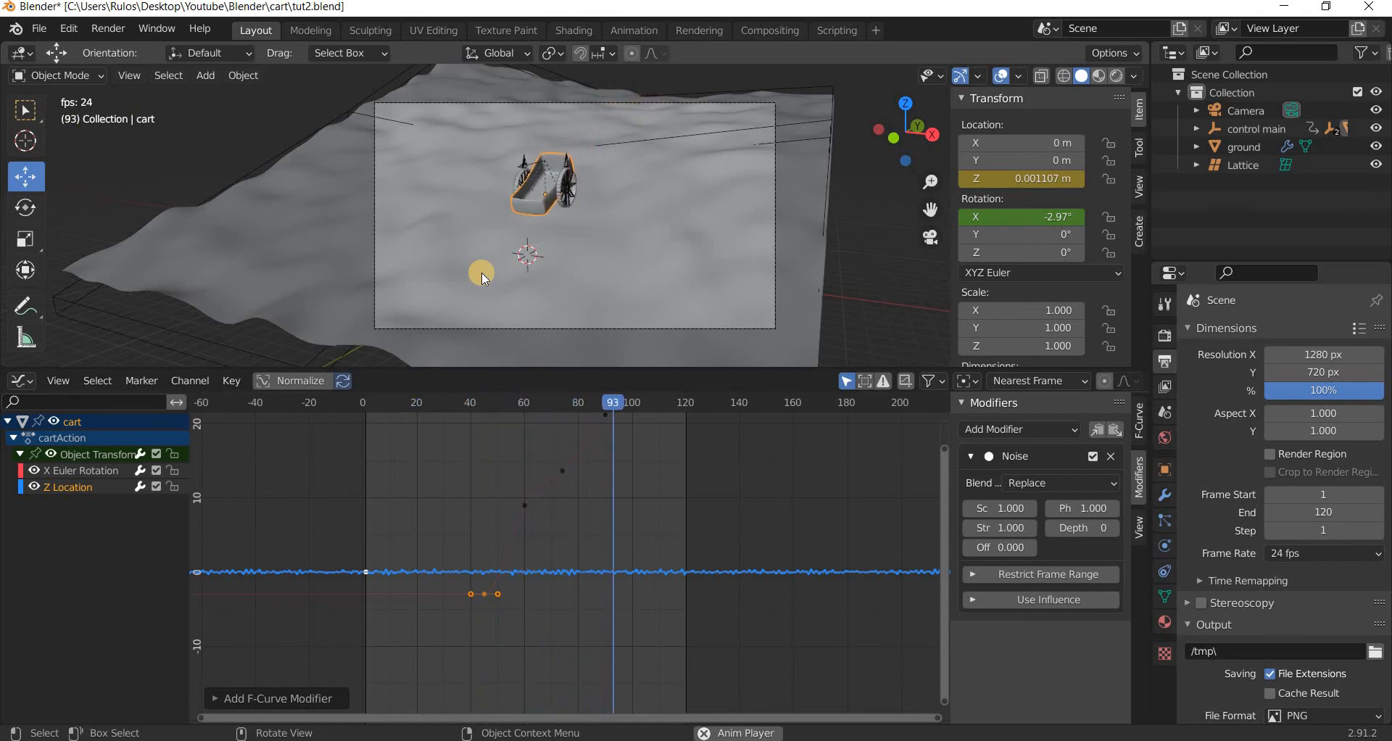
key("Escape")
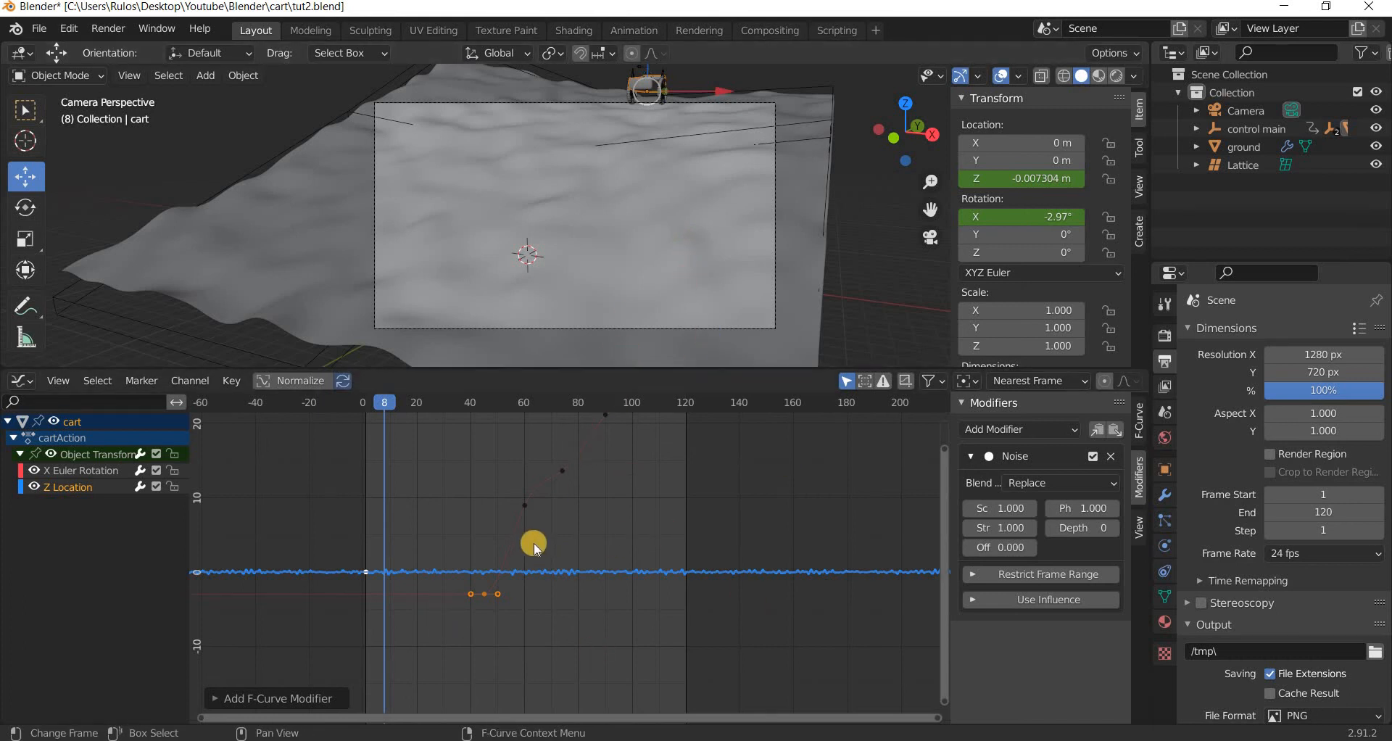
key("space")
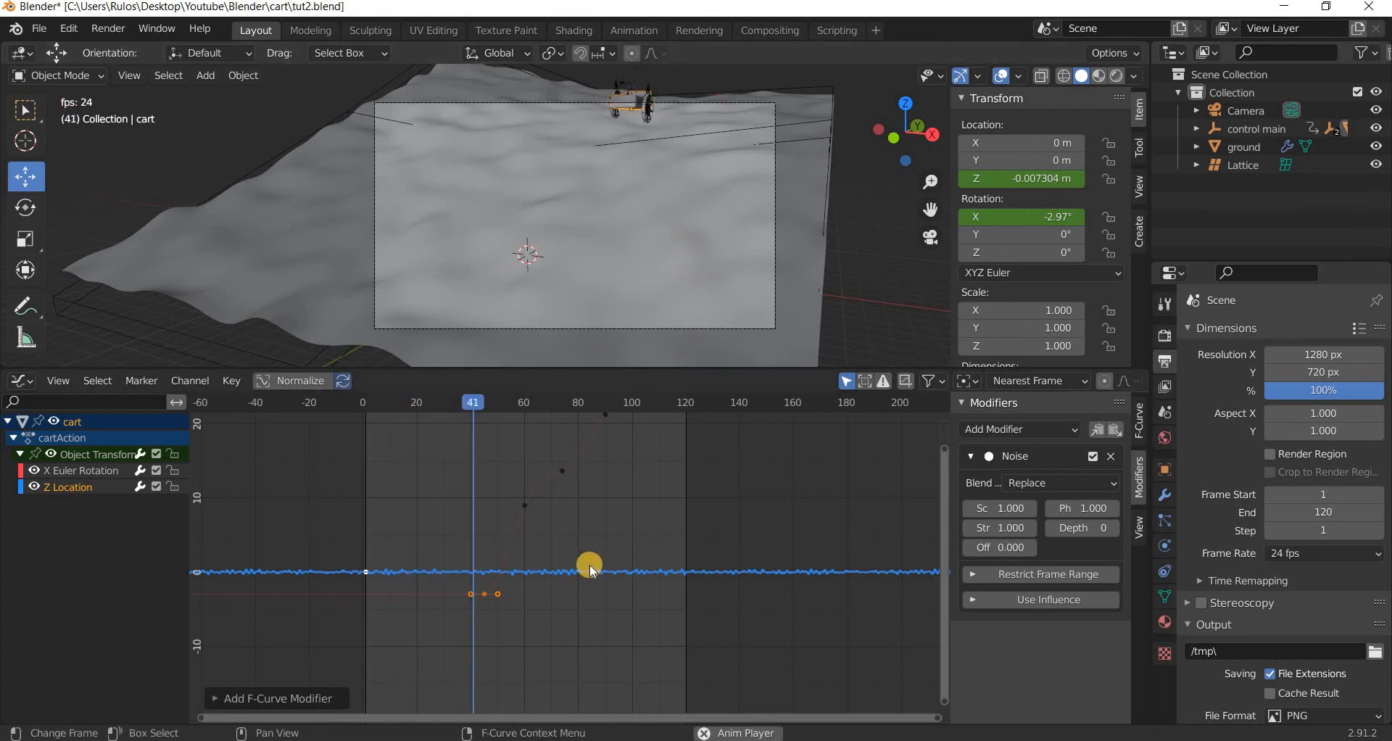
key("space")
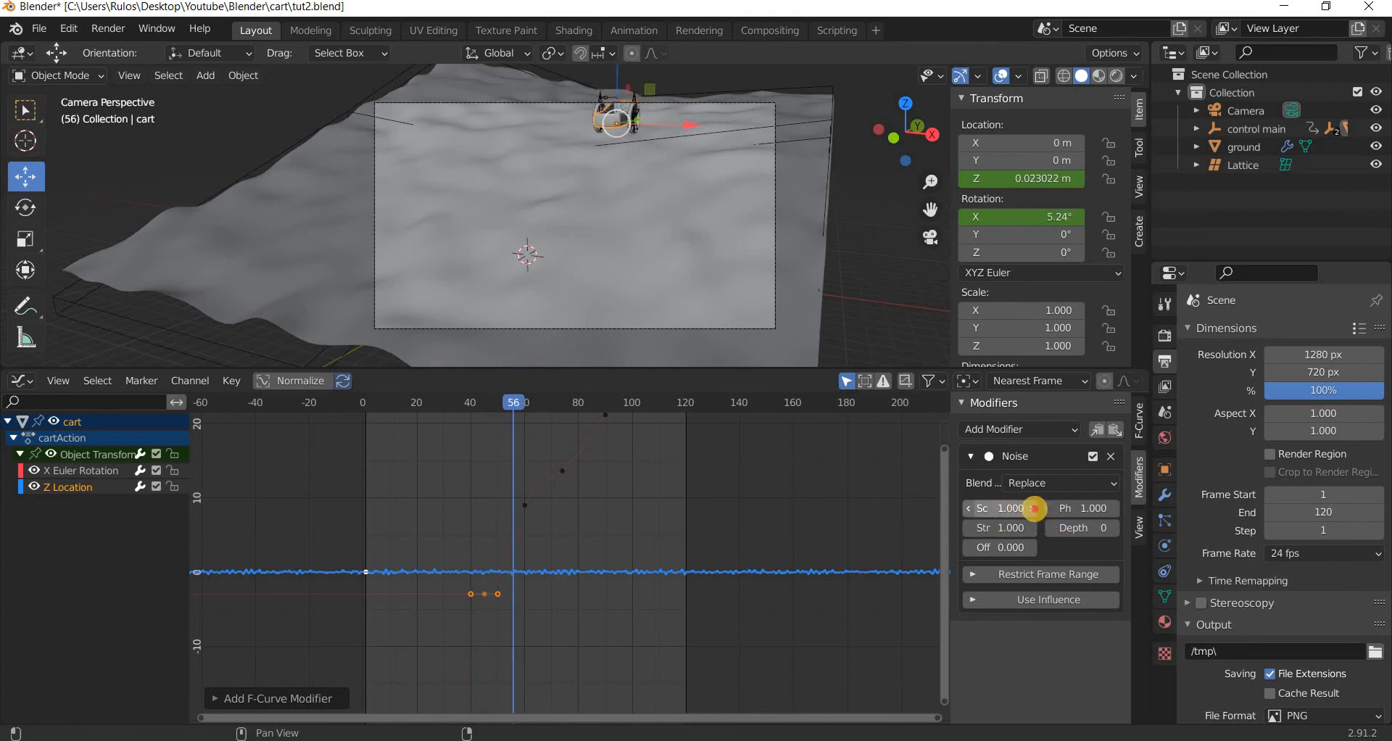
Try a scale of 5 for the noise on the cart body's Z Location curve and play the descent.
left_click_drag(1044, 509, 1044, 508)
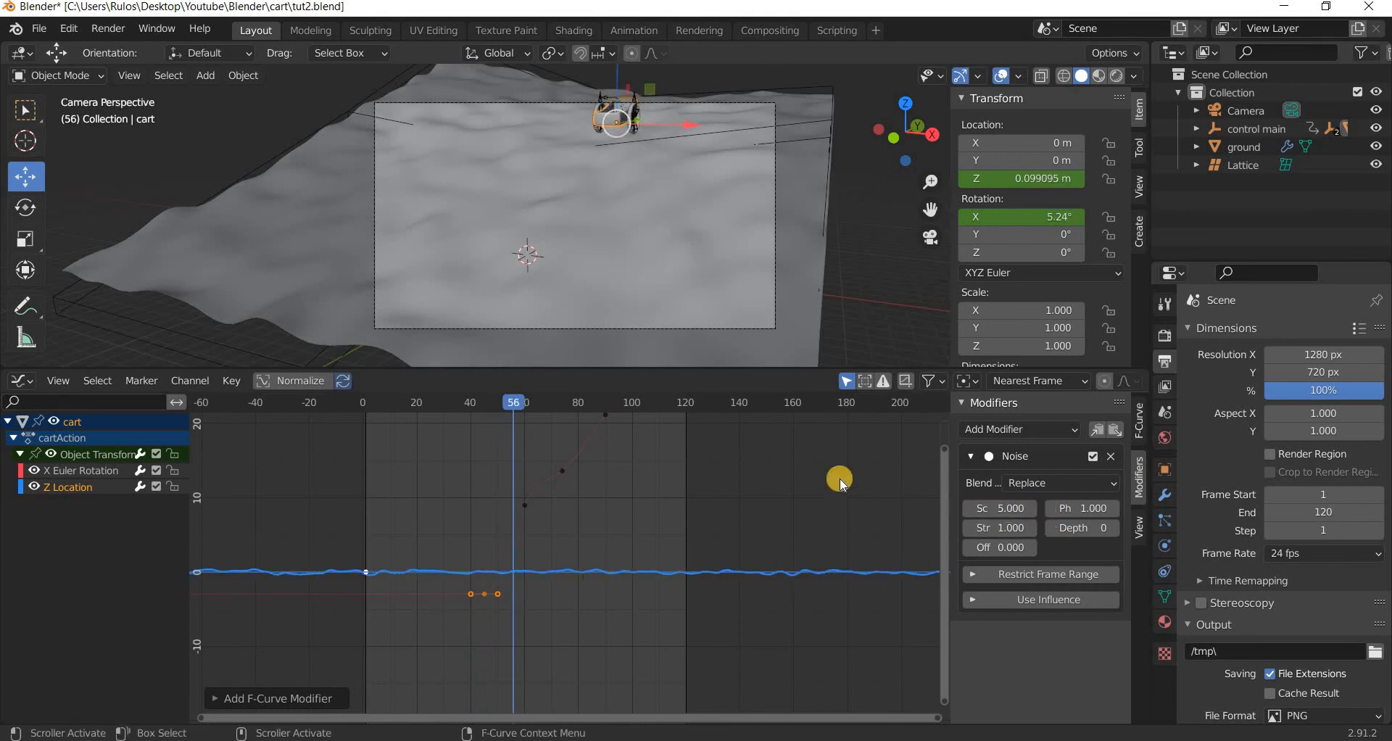
key("space")
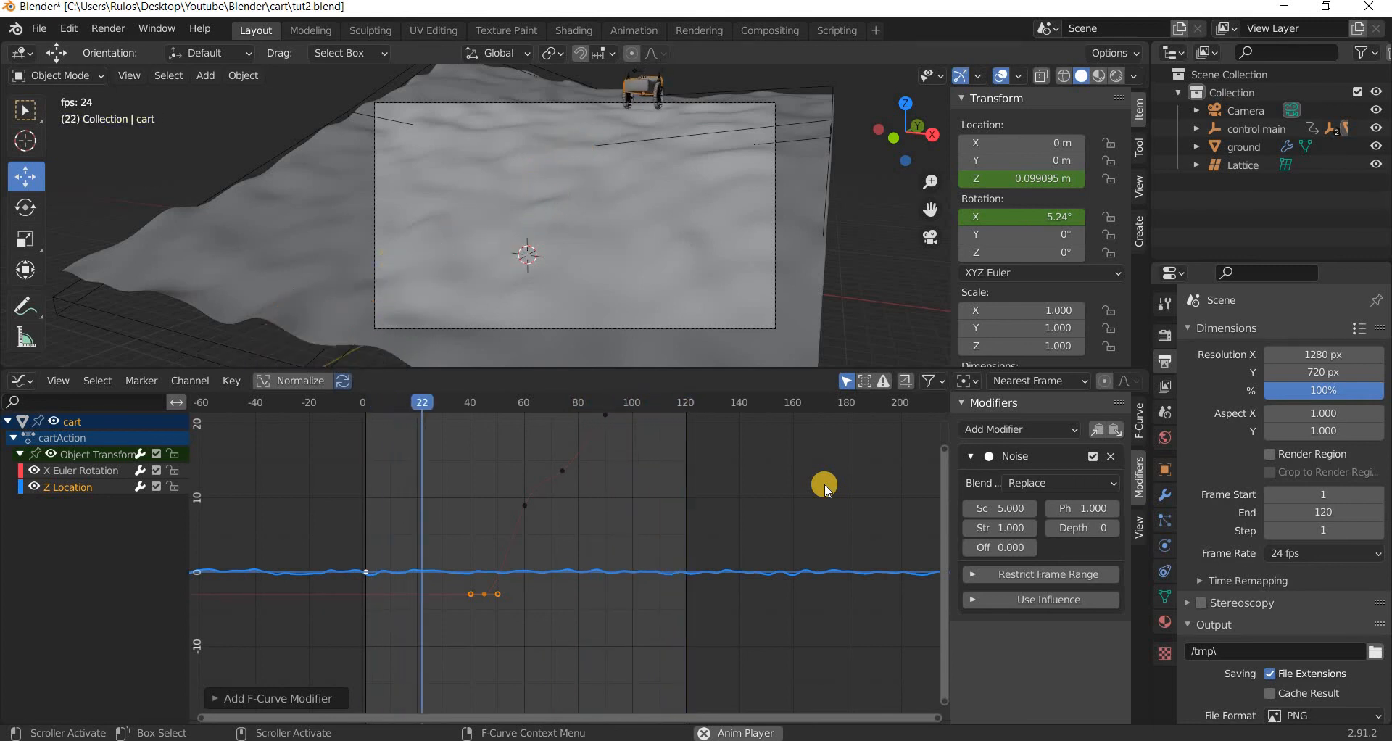
key("space")
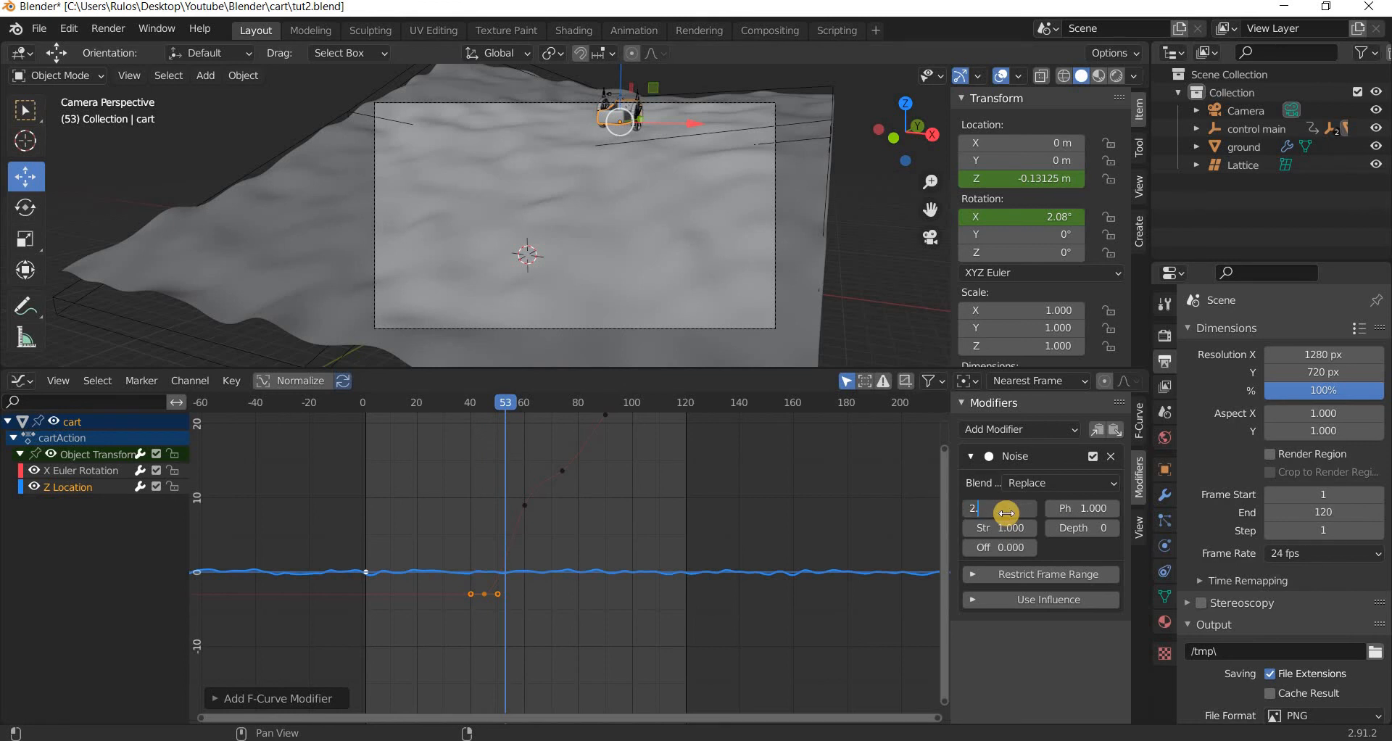
Set the noise scale to 2.5 and replay the descent from frame 0.
type("5")
key("Return")
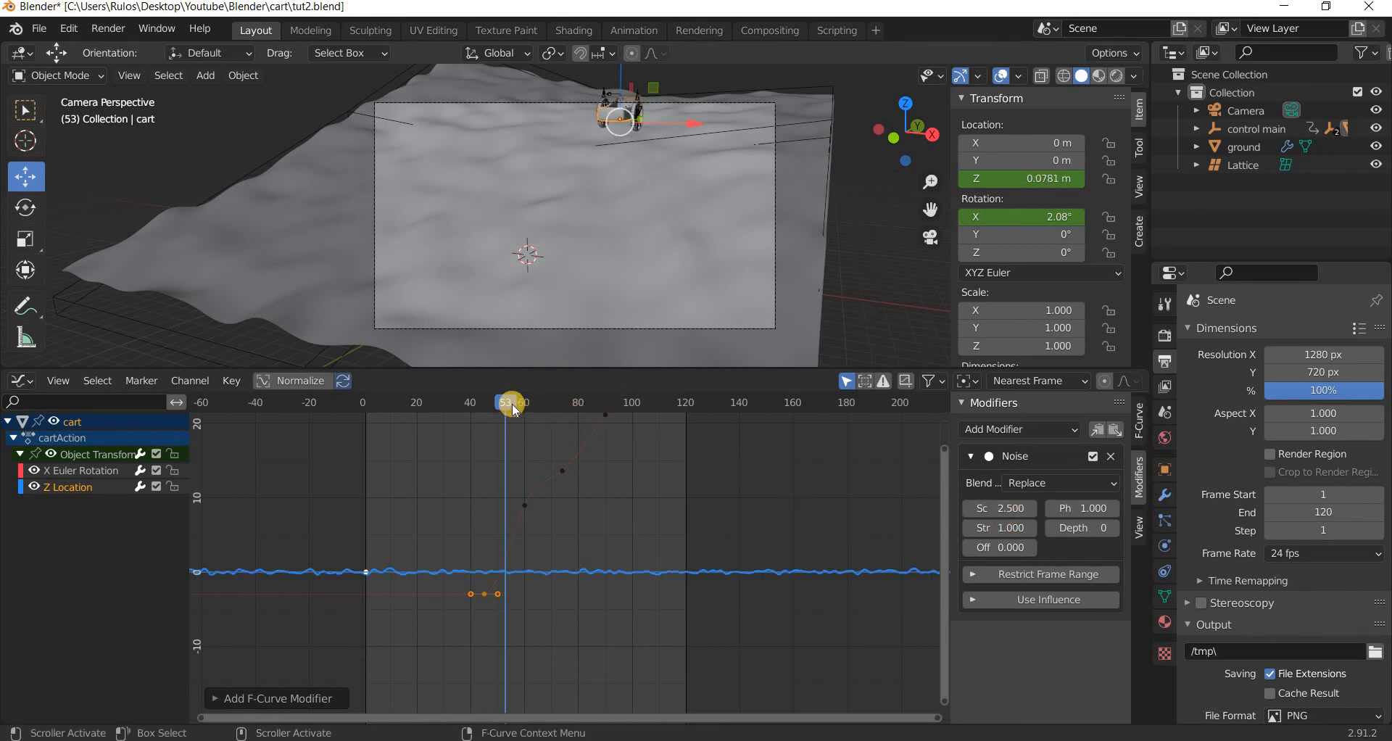
left_click_drag(401, 409, 364, 404)
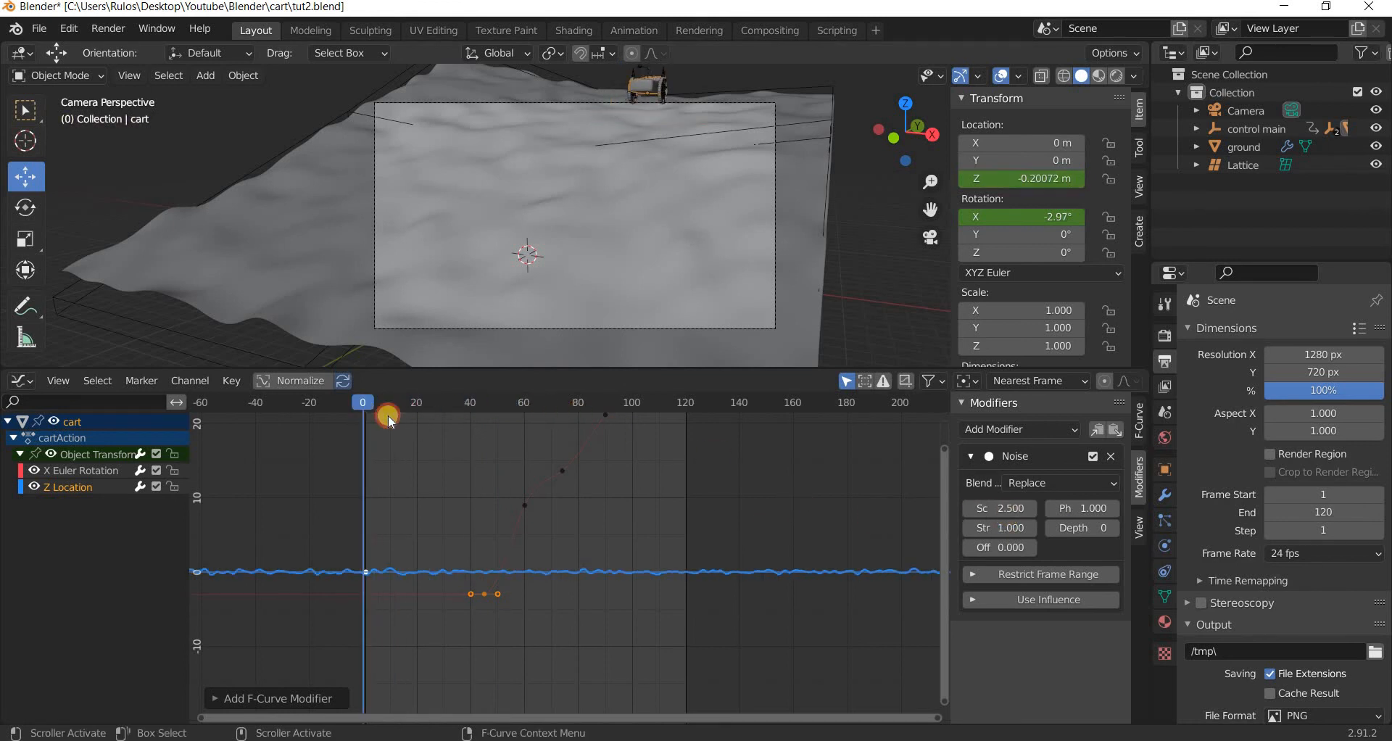
key("space")
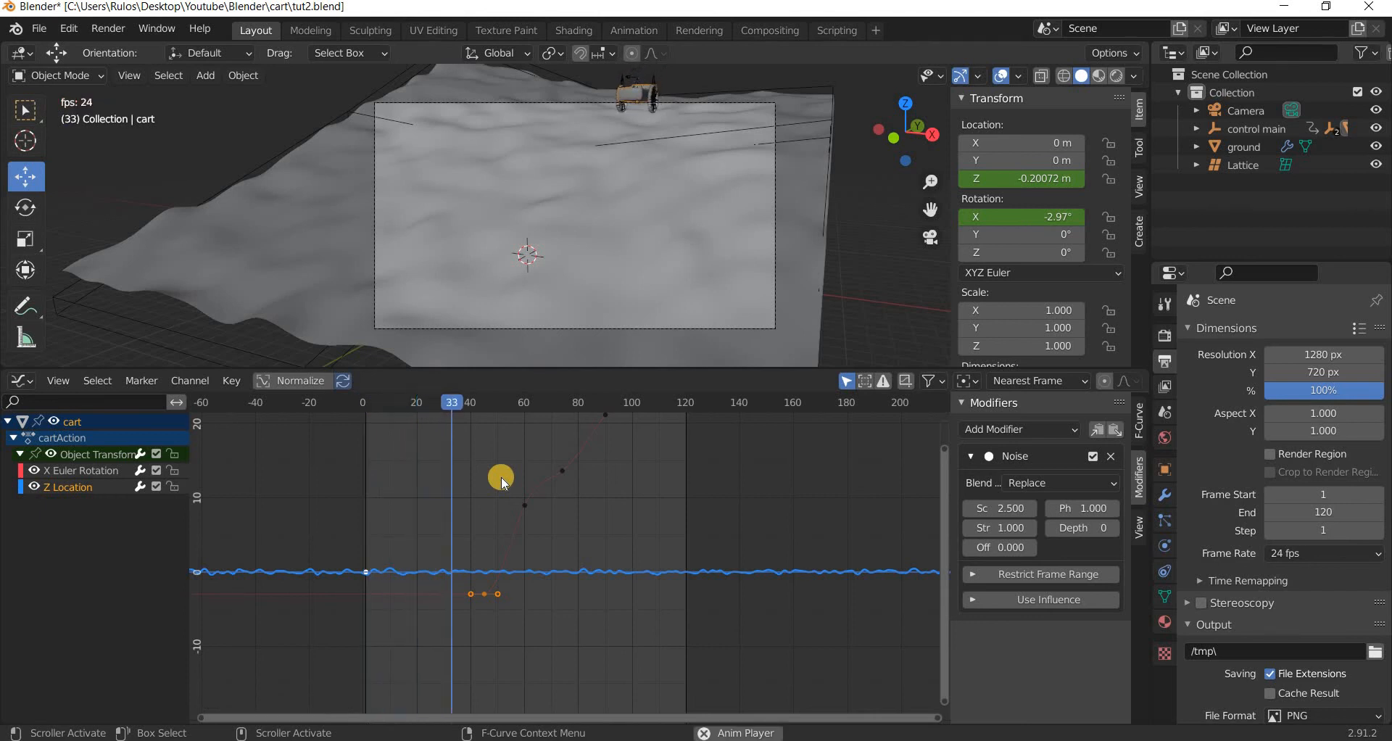
Reduce the noise strength to 0.5 and replay the descent from frame 1.
key("space")
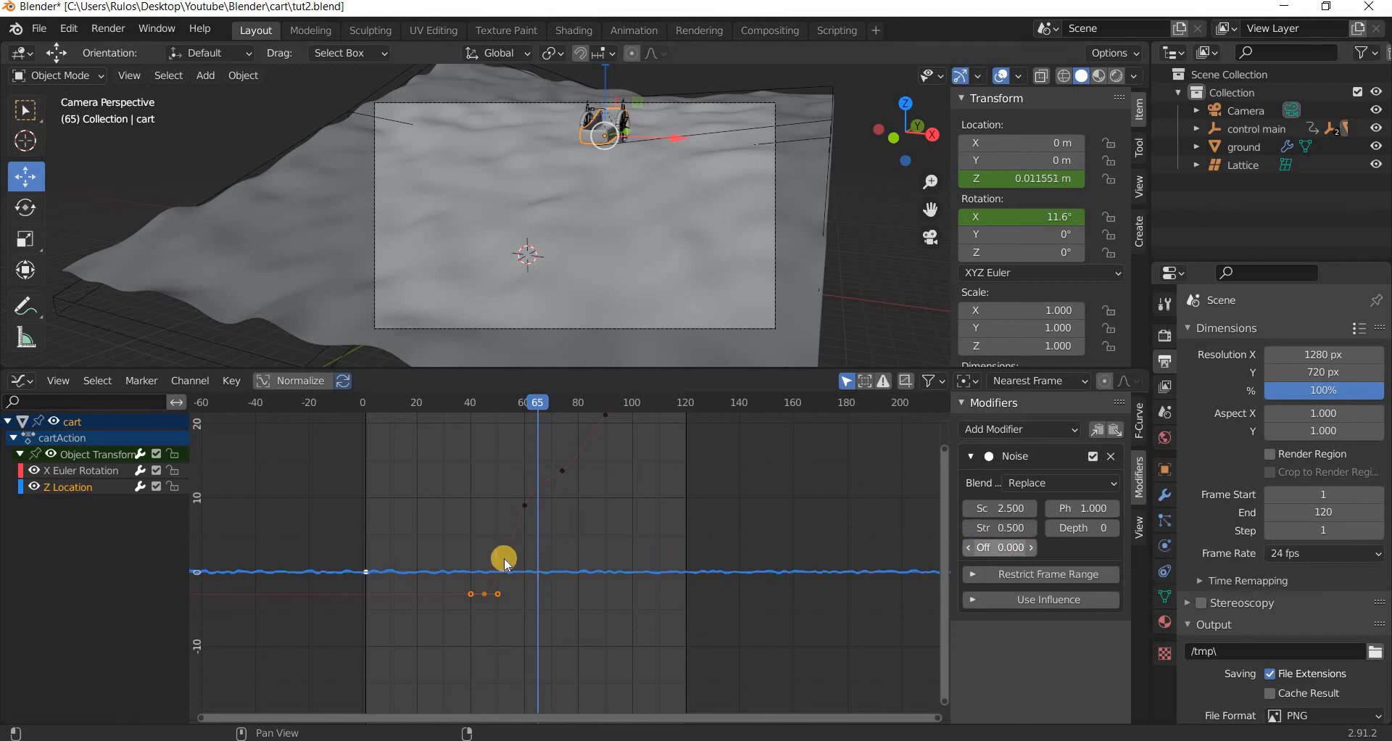
key("shift+Left")
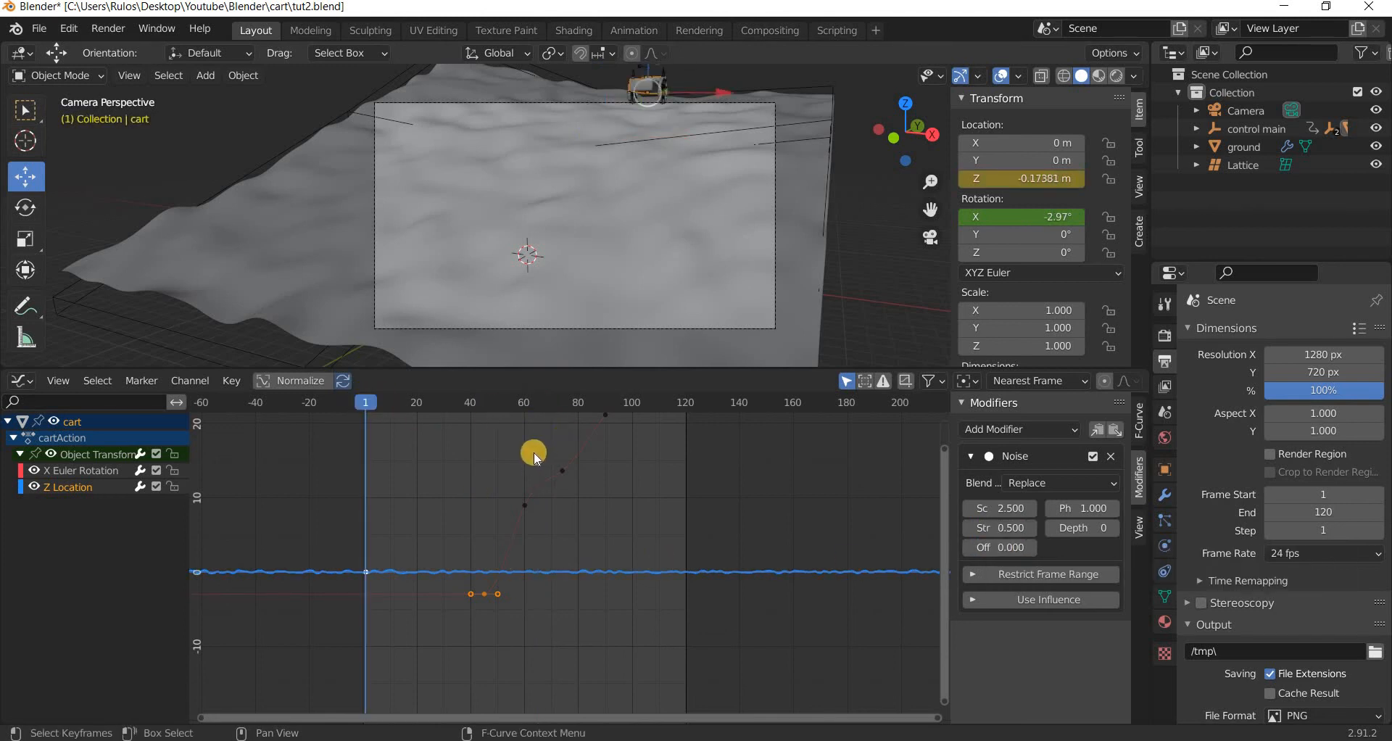
key("space")
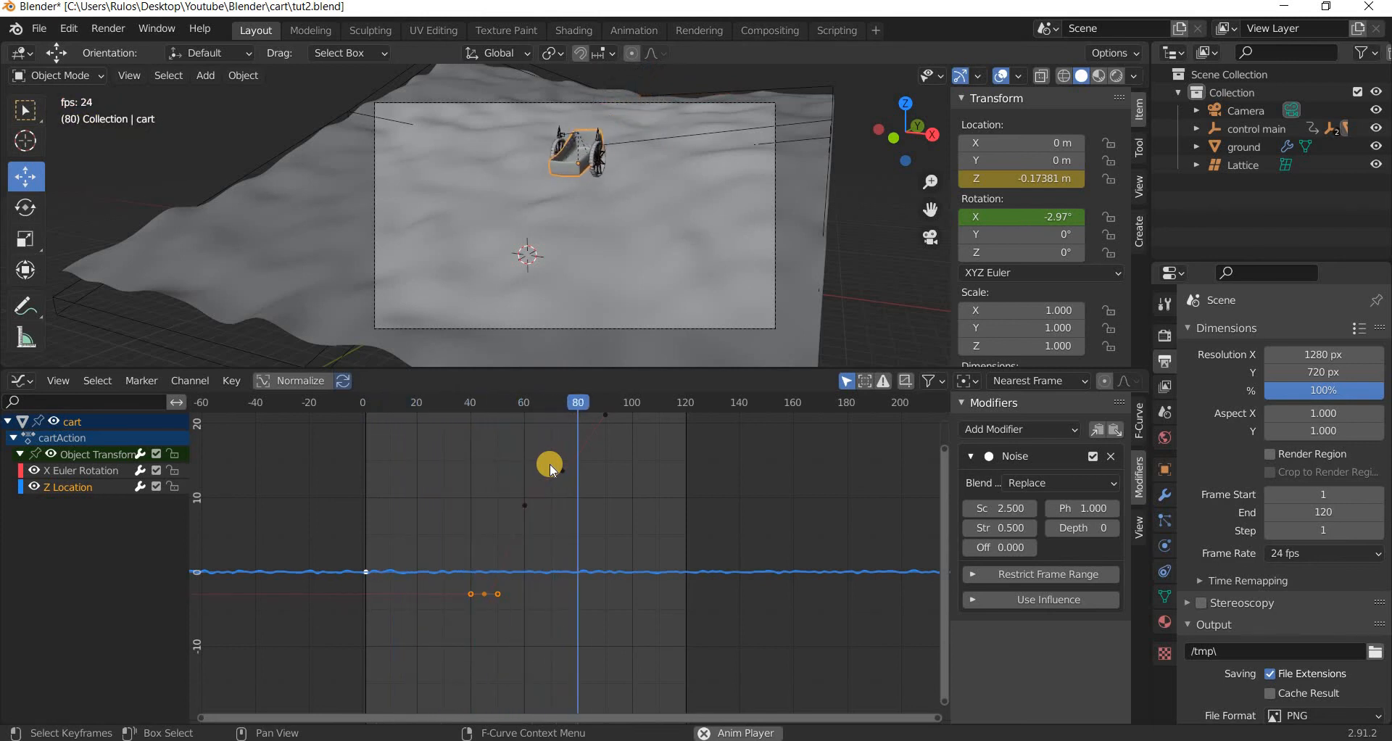
key("space")
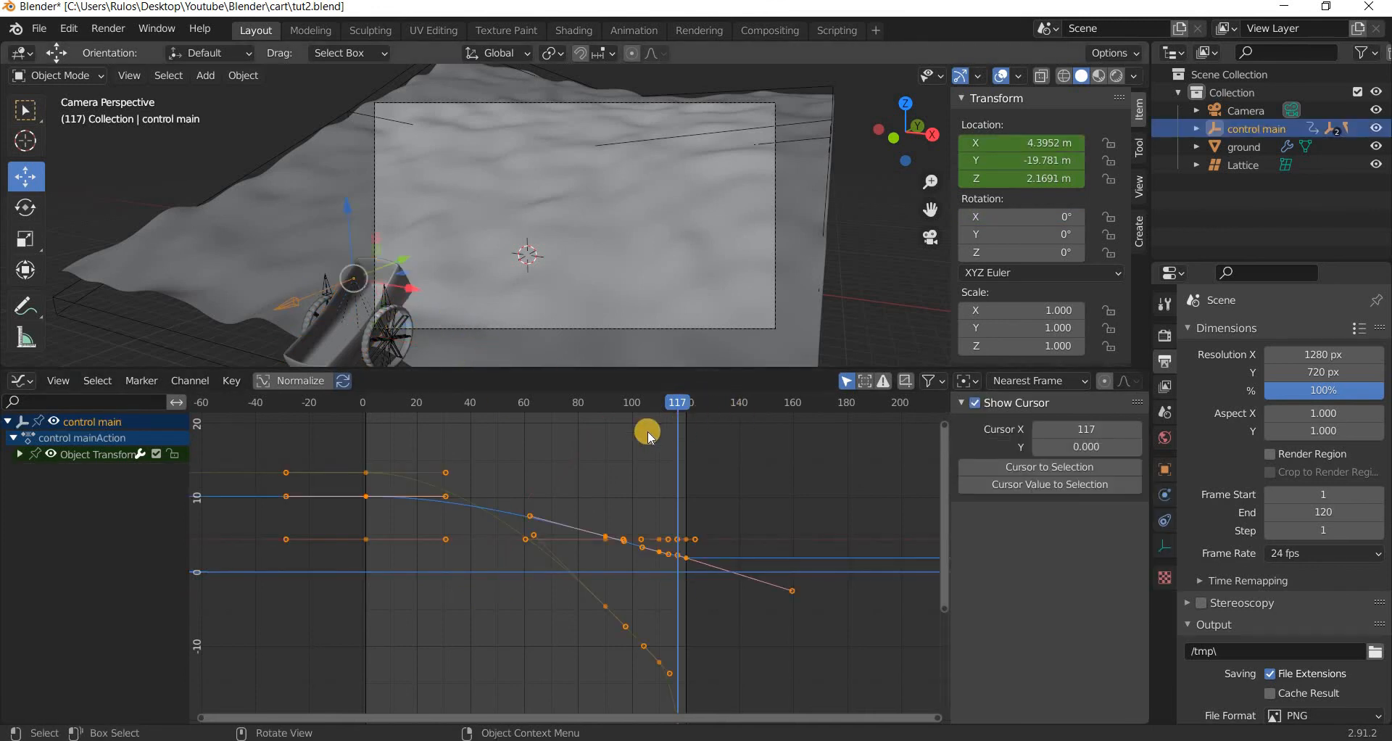
Switch the Graph Editor back to the Timeline and delete the control main empty's keyframe at frame 110.
left_click(17, 378)
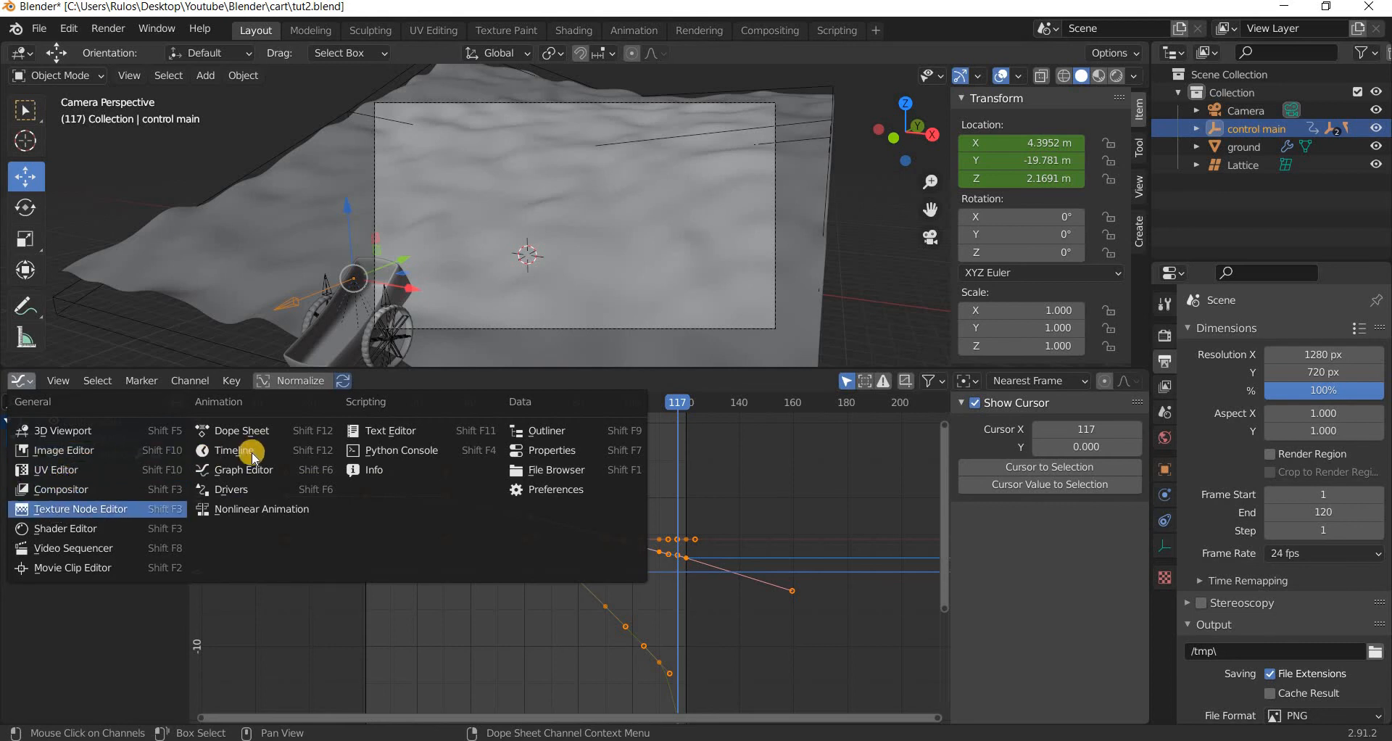
left_click(240, 451)
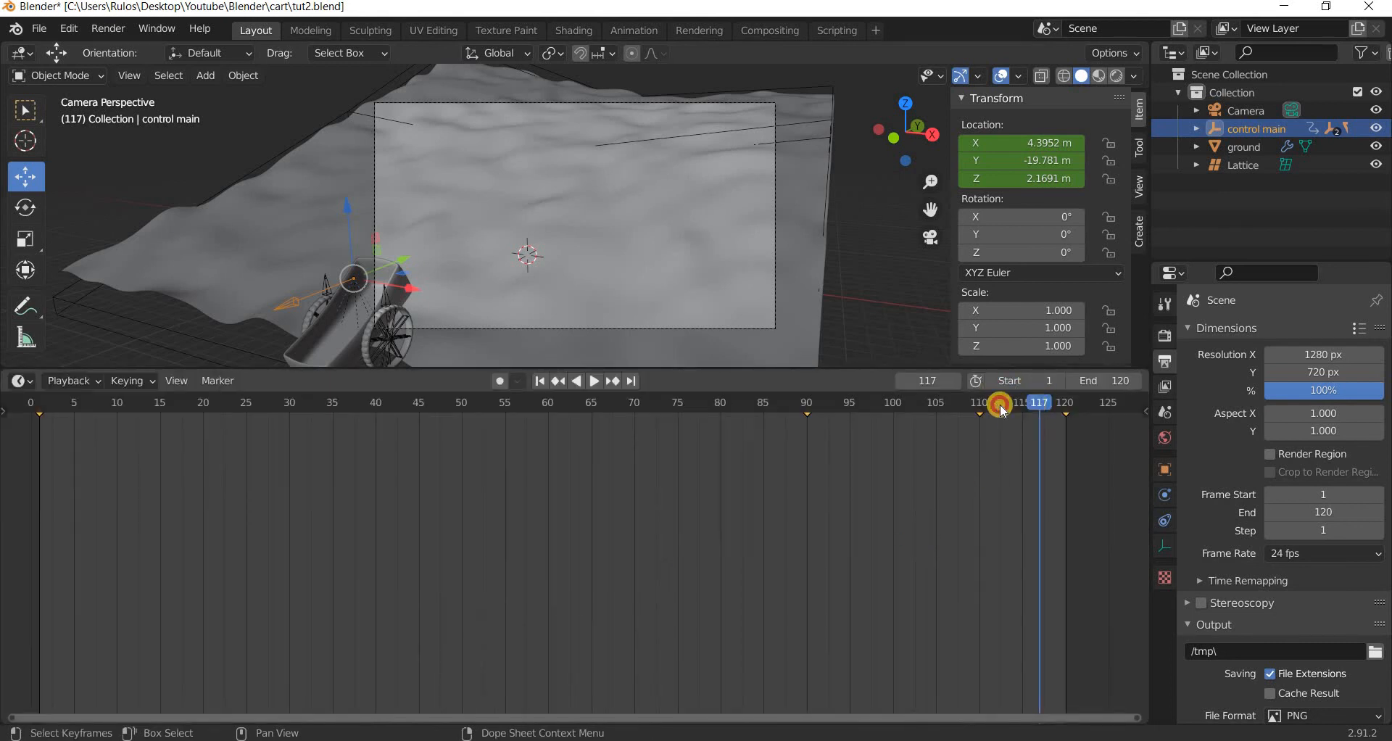
key("space")
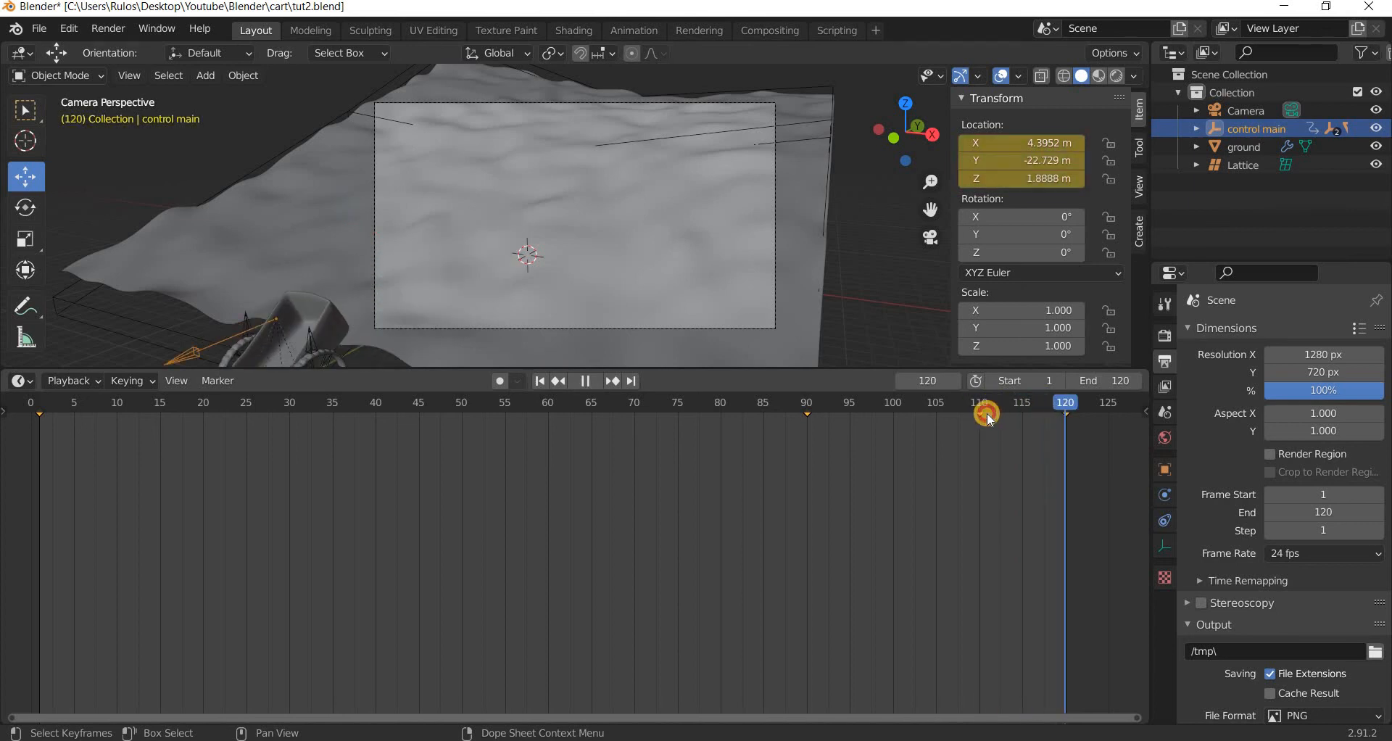
left_click_drag(980, 414, 995, 417)
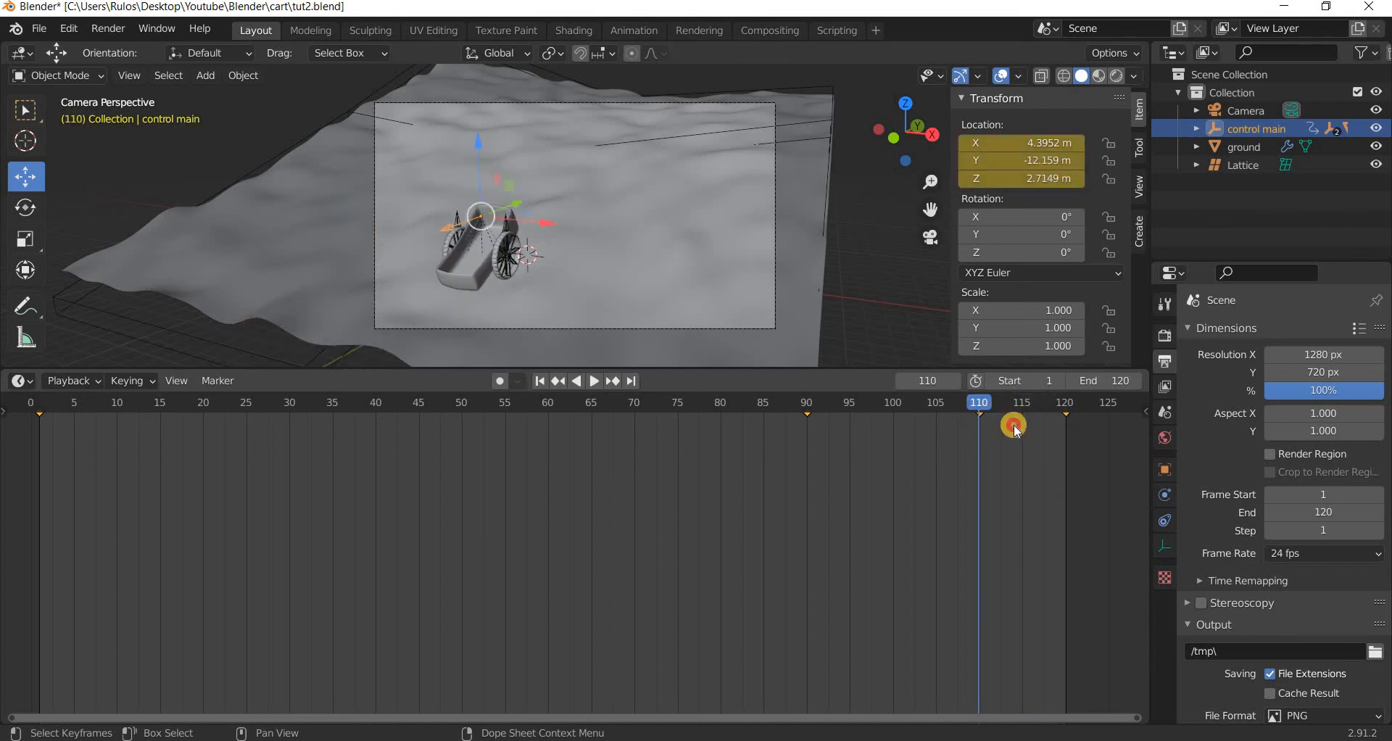
left_click_drag(943, 498, 940, 498)
key("x")
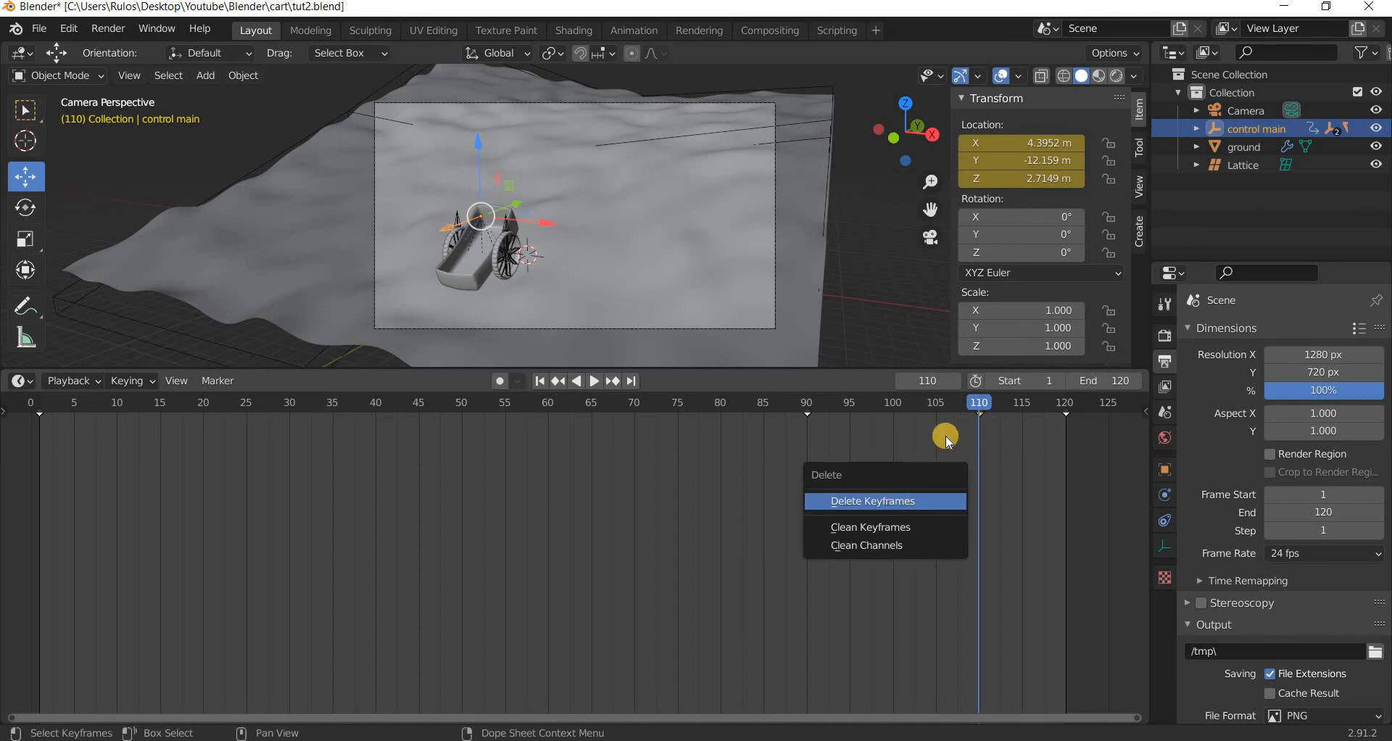
left_click(873, 501)
At frame 105, lower control main about 0.87 m along Z, keyframe its location, and replay the descent.
mouse_move(859, 405)
left_mouse_down()
mouse_move(1065, 415)
mouse_move(842, 420)
mouse_move(935, 433)
left_mouse_up()
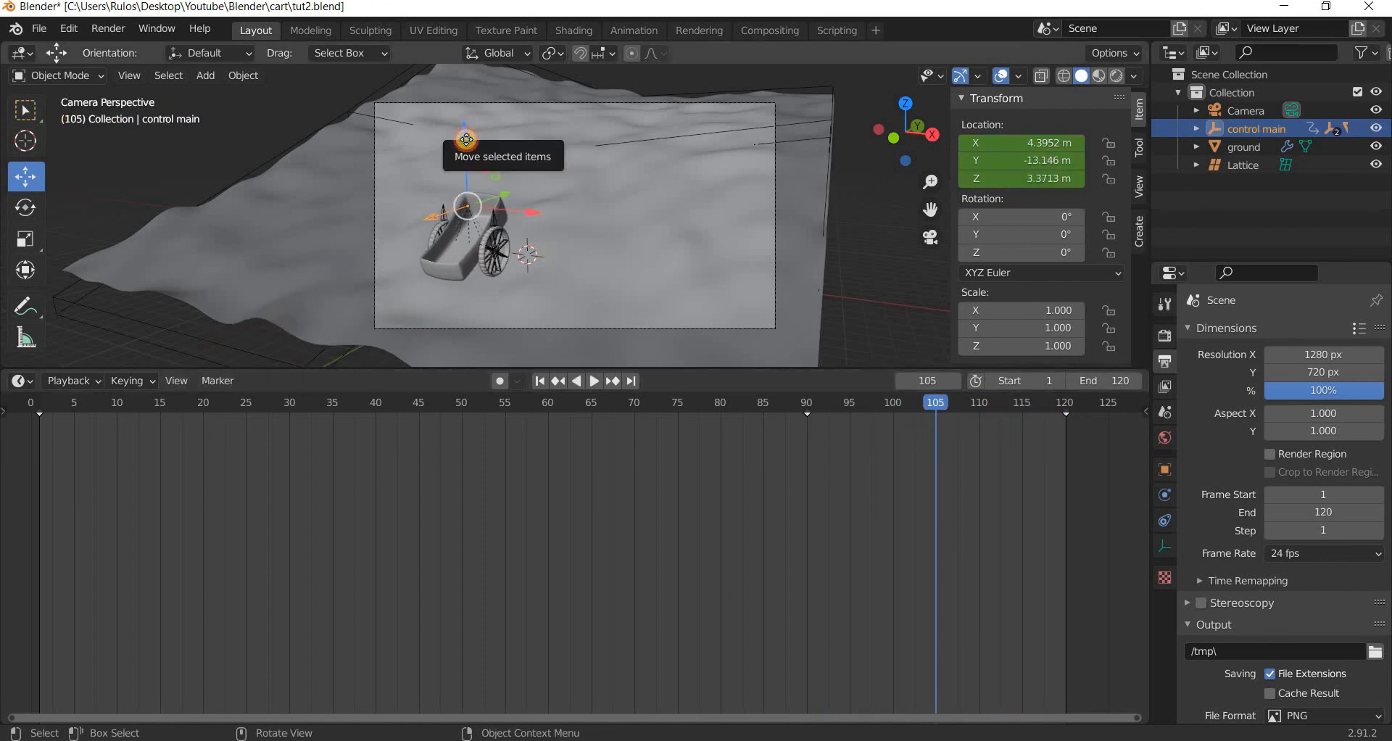
left_click_drag(466, 142, 465, 157)
left_click_drag(506, 232, 505, 232)
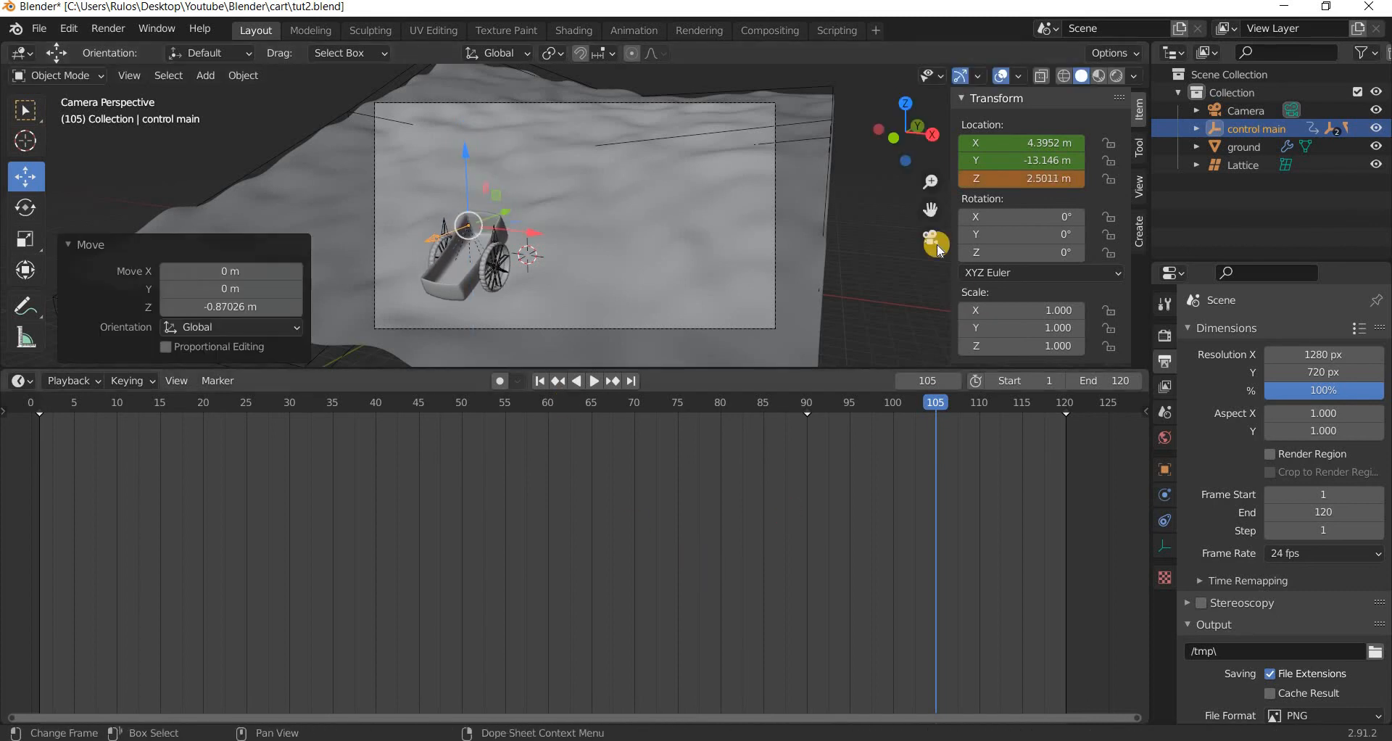
right_click(1021, 159)
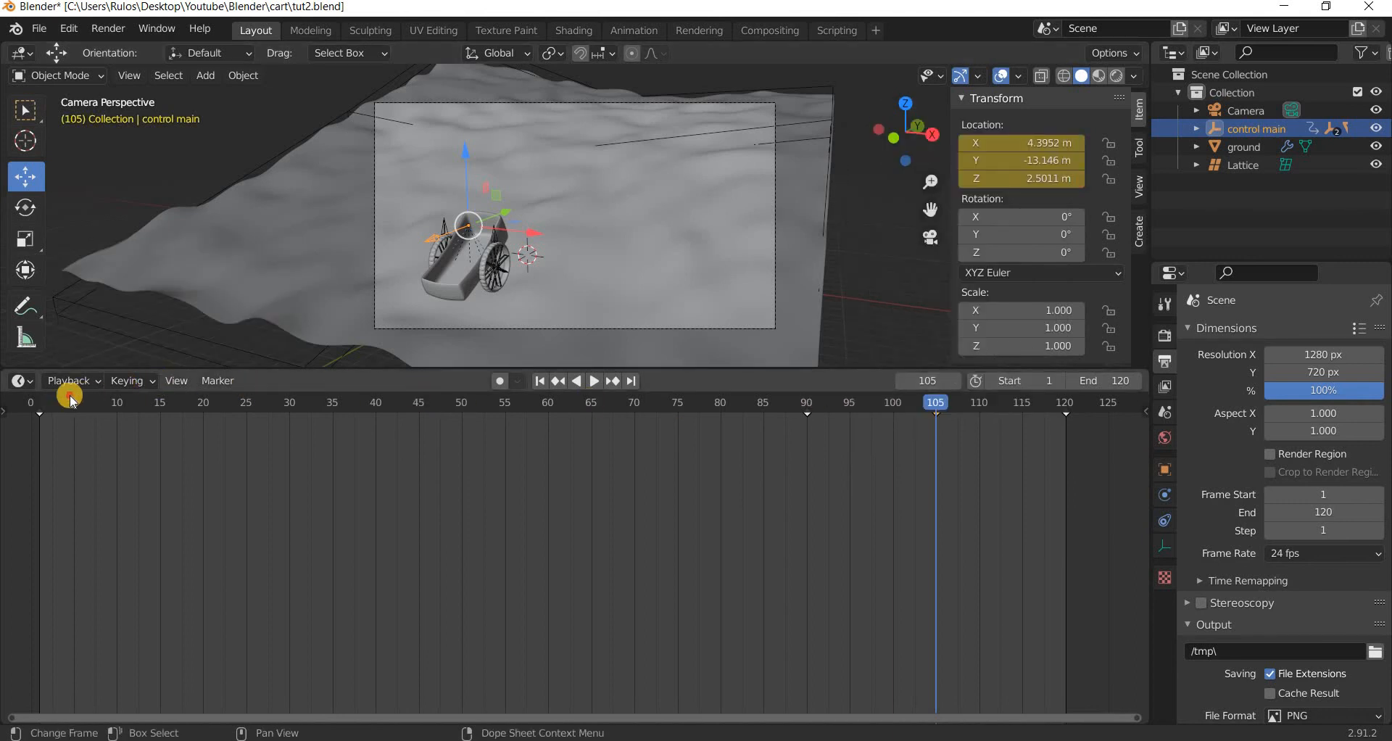
left_click(32, 398)
key("space")
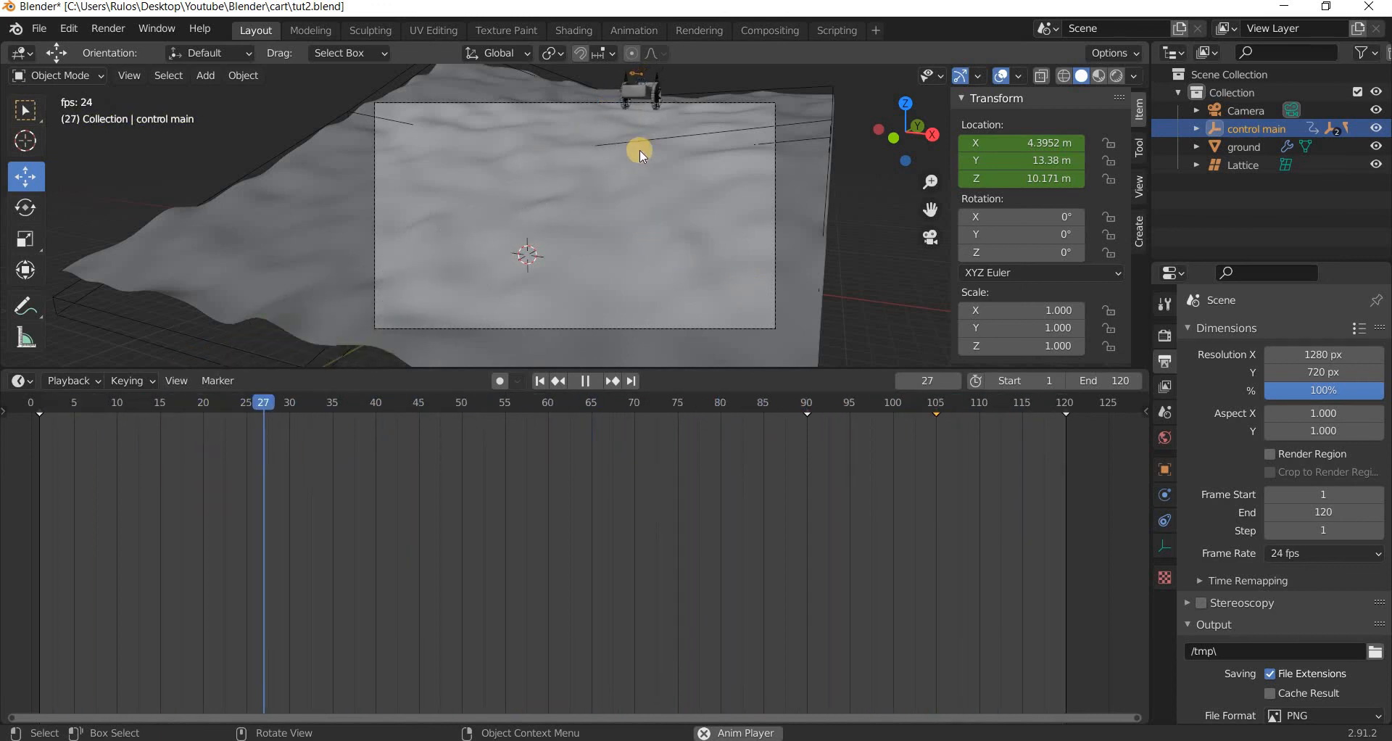
key("space")
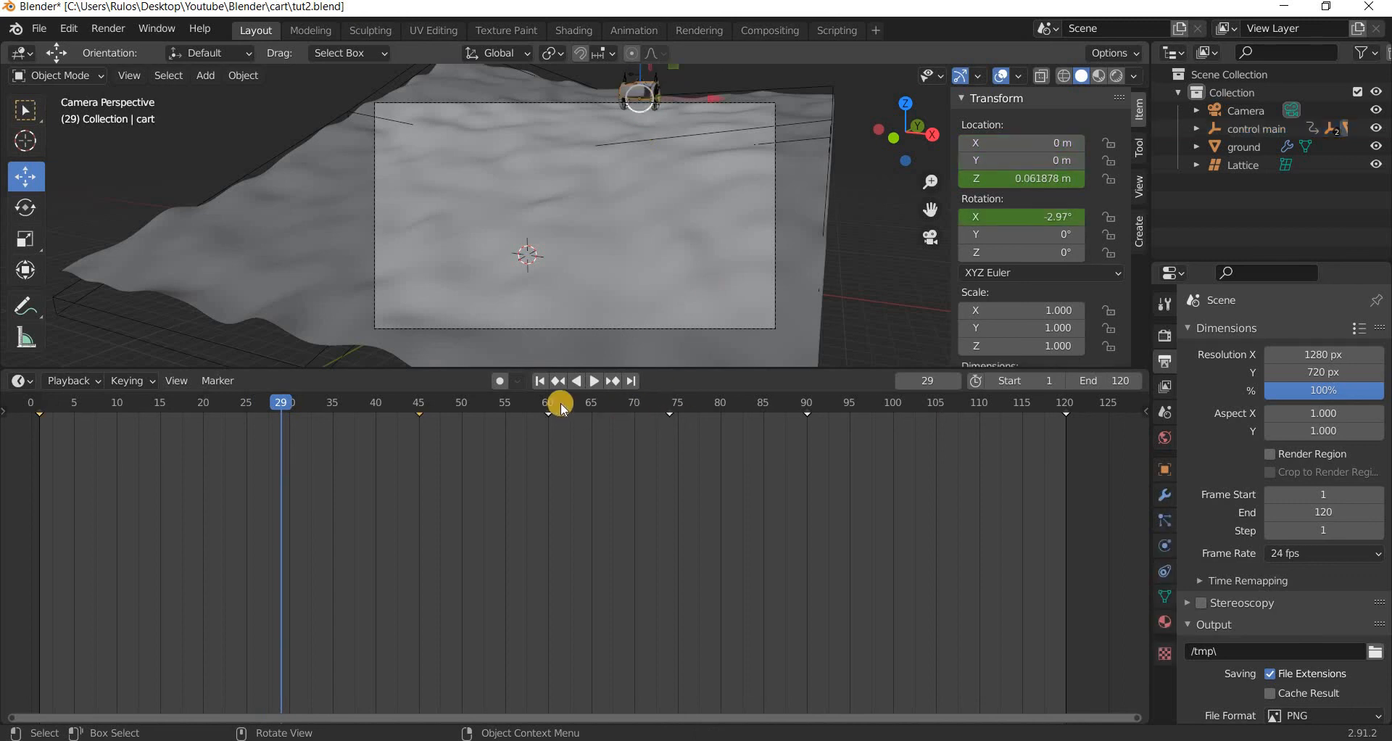
At frame 74, tilt the cart body to about -1.56° in X, keyframe its rotation, and play the animation.
left_click_drag(567, 402, 660, 417)
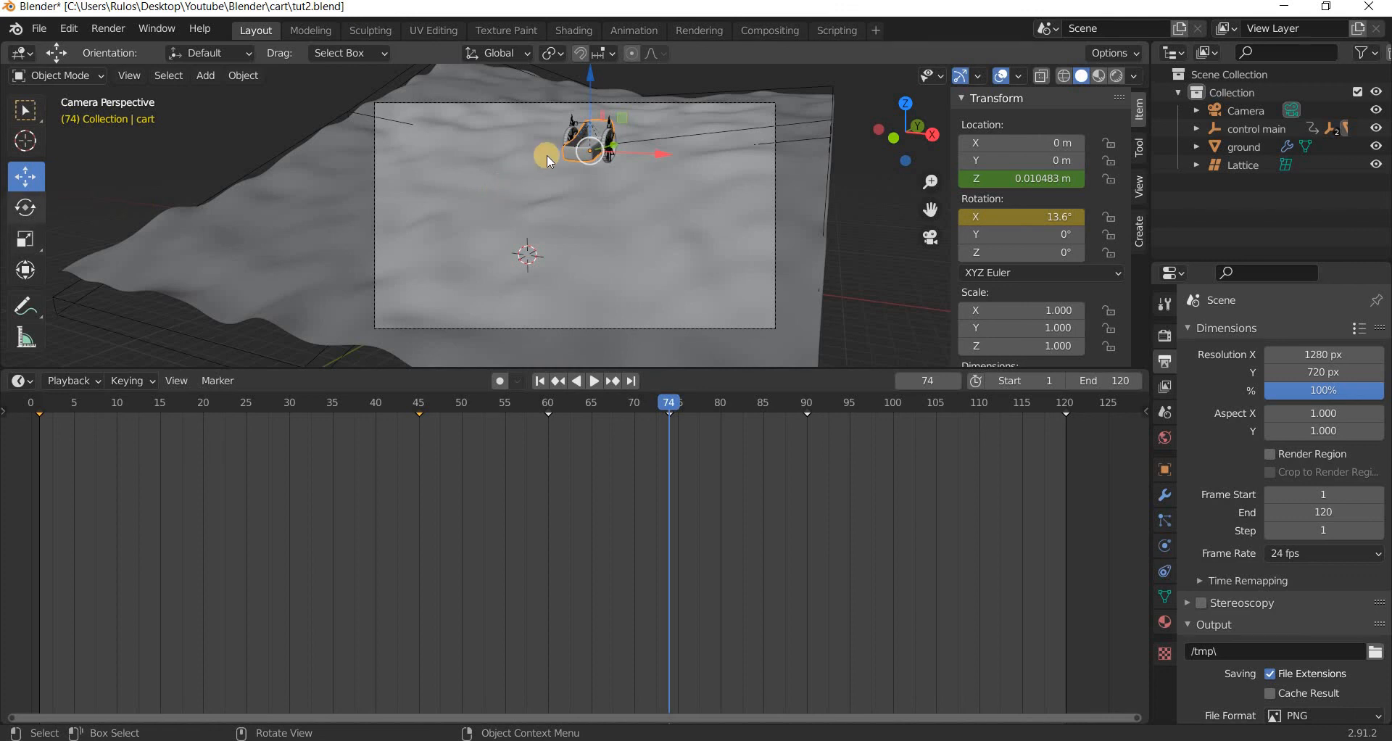
left_click_drag(561, 134, 559, 132)
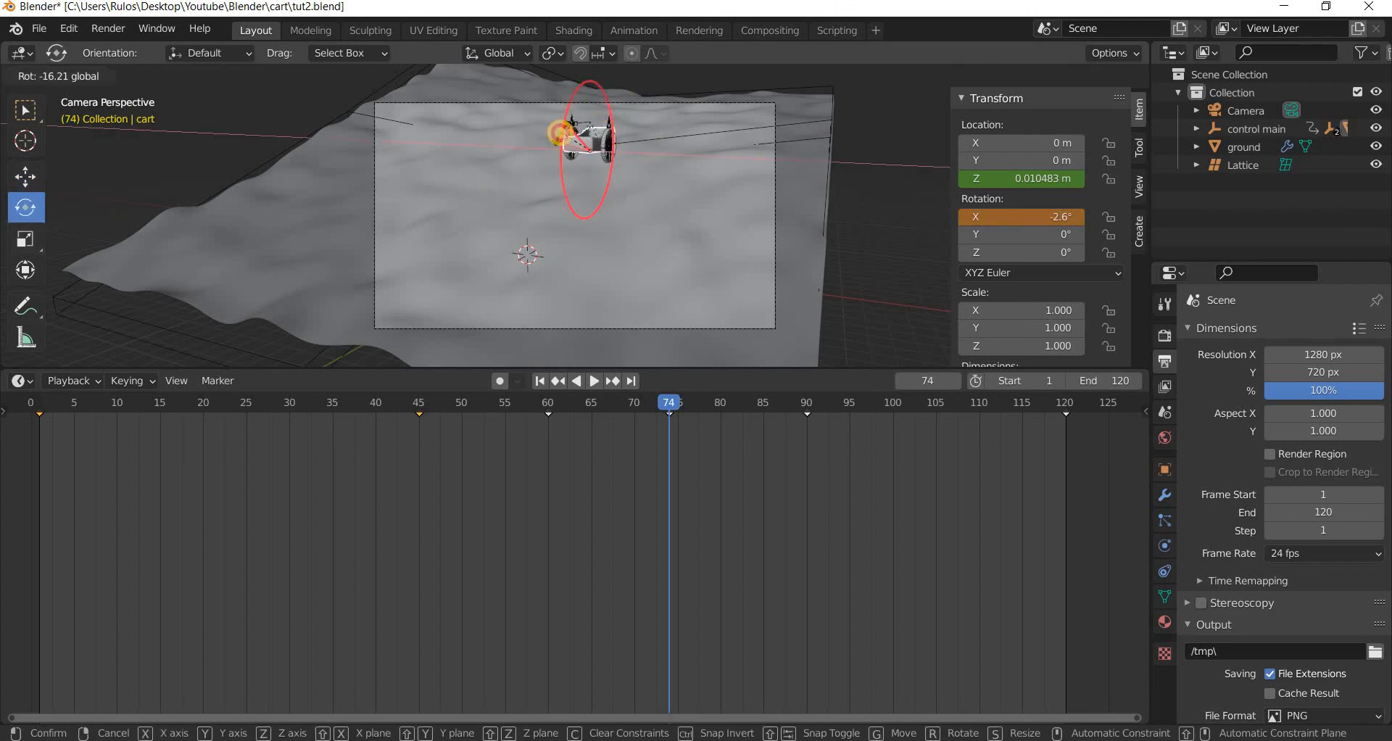
left_click_drag(1010, 181, 1015, 199)
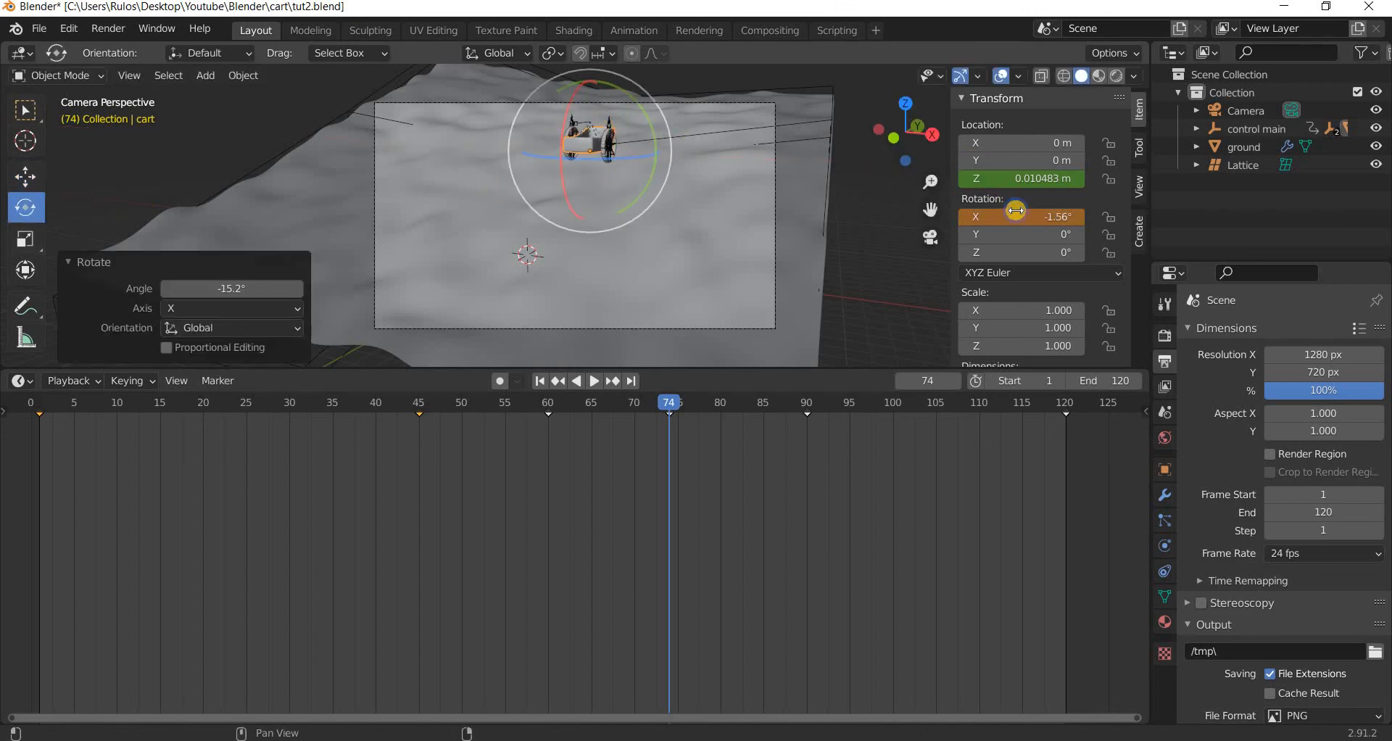
right_click(965, 217)
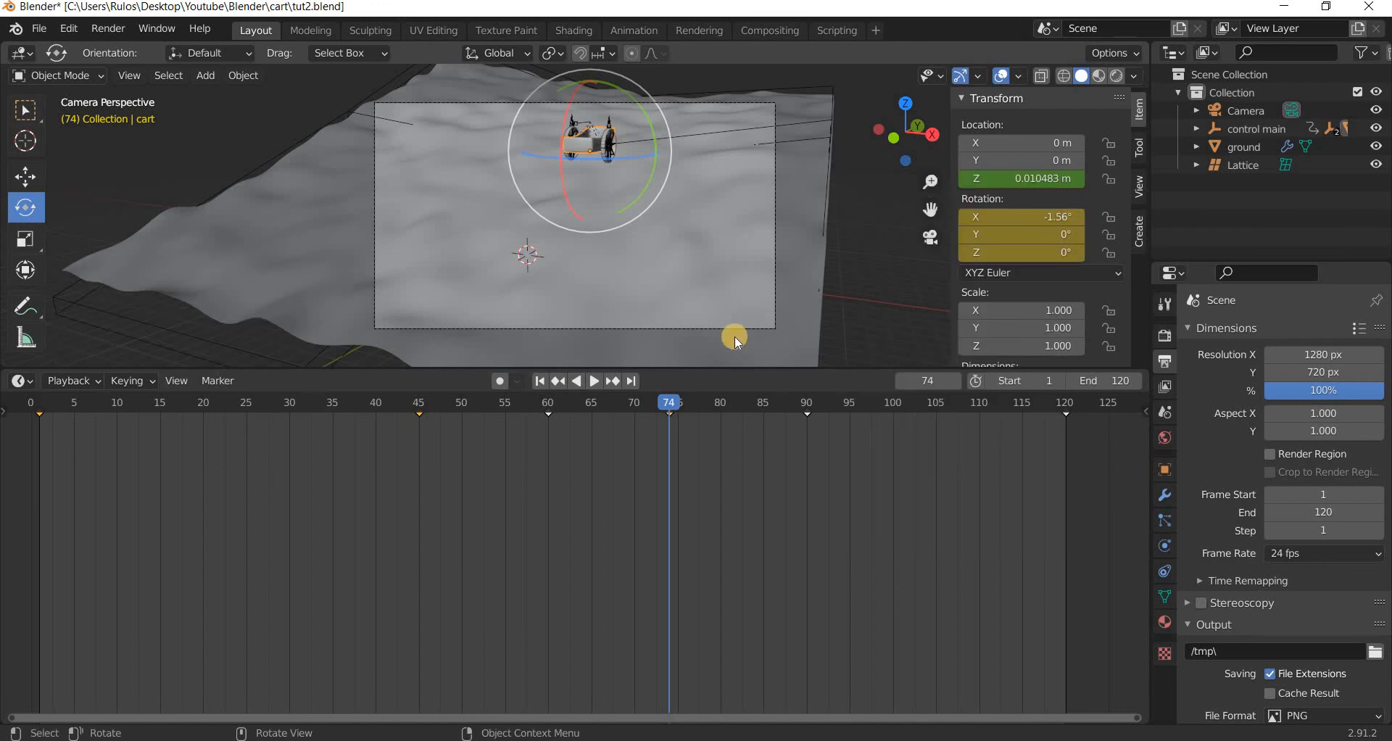
key("space")
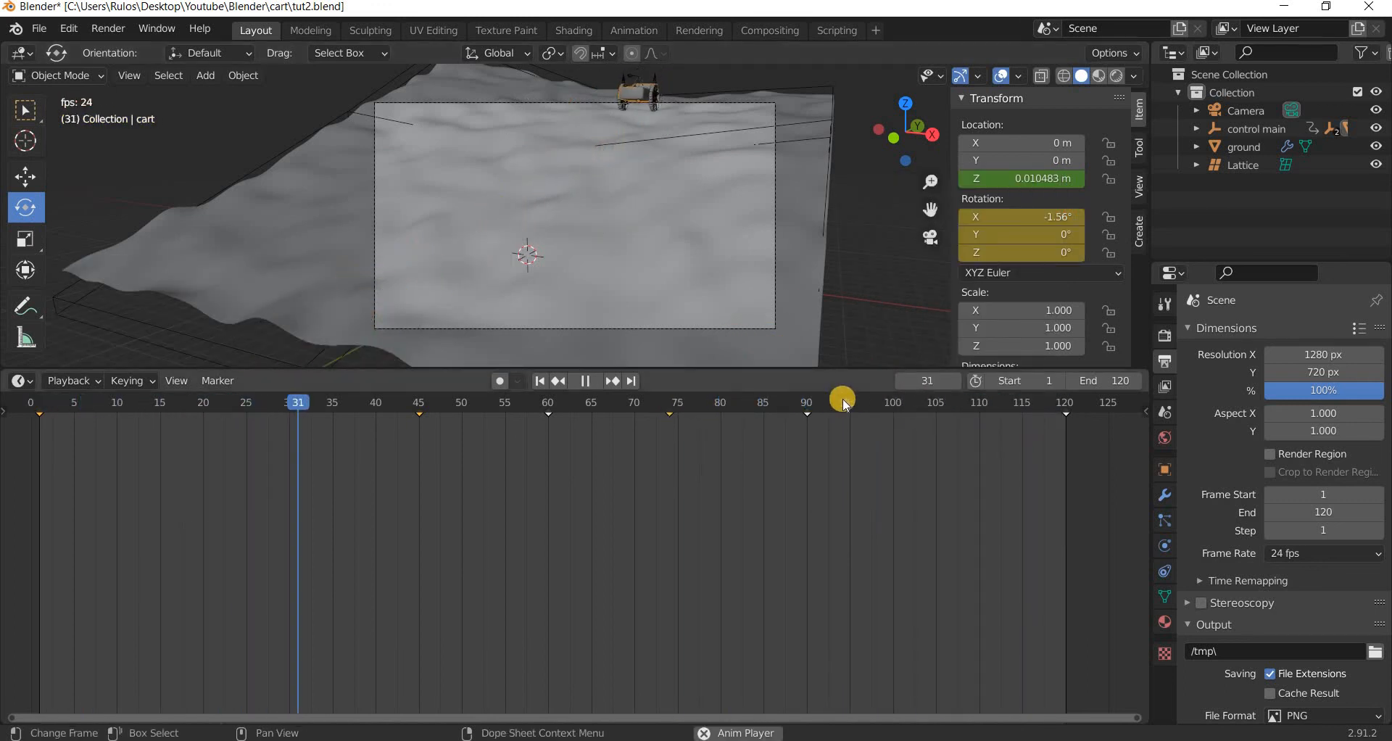
key("space")
At frame 105, rotate the cart body about -13° around X, keyframe its rotation, and replay from frame 30.
left_click_drag(963, 408, 935, 411)
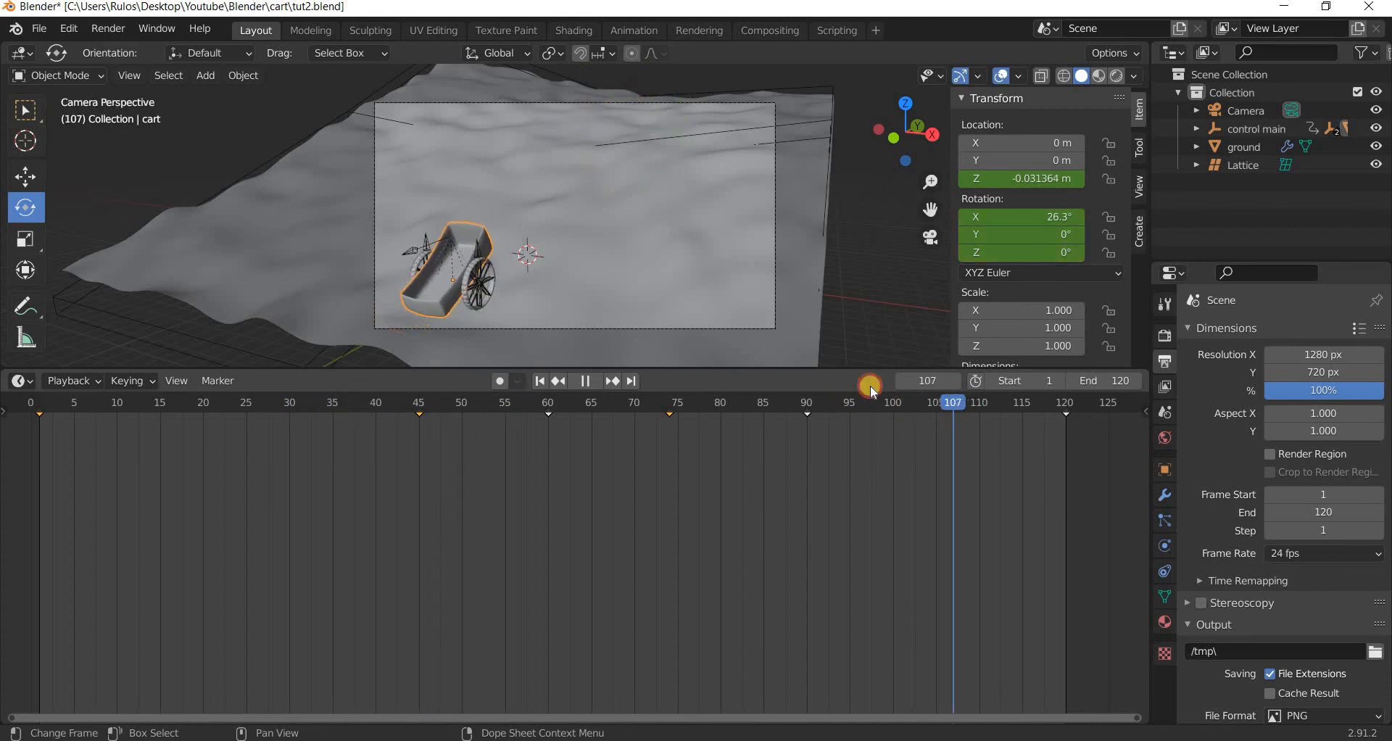
left_click_drag(436, 239, 1009, 221)
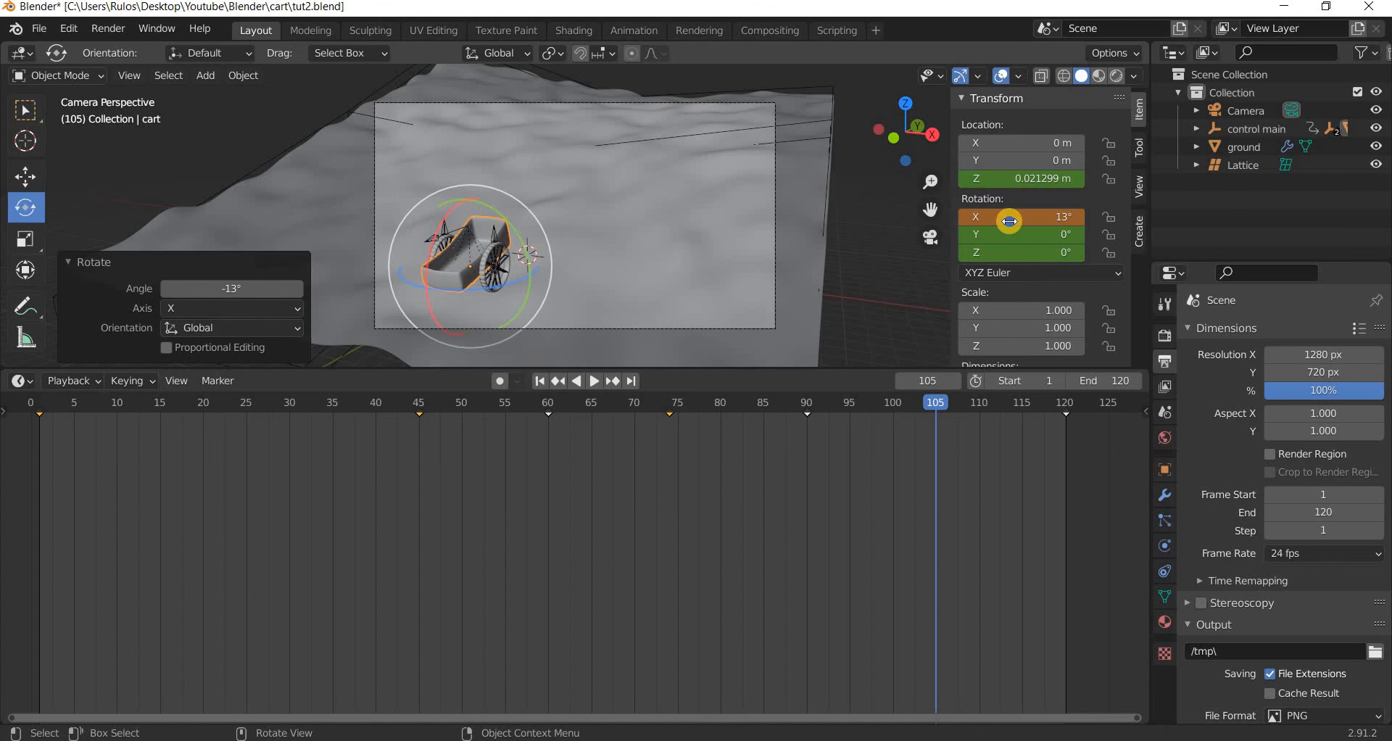
right_click(964, 217)
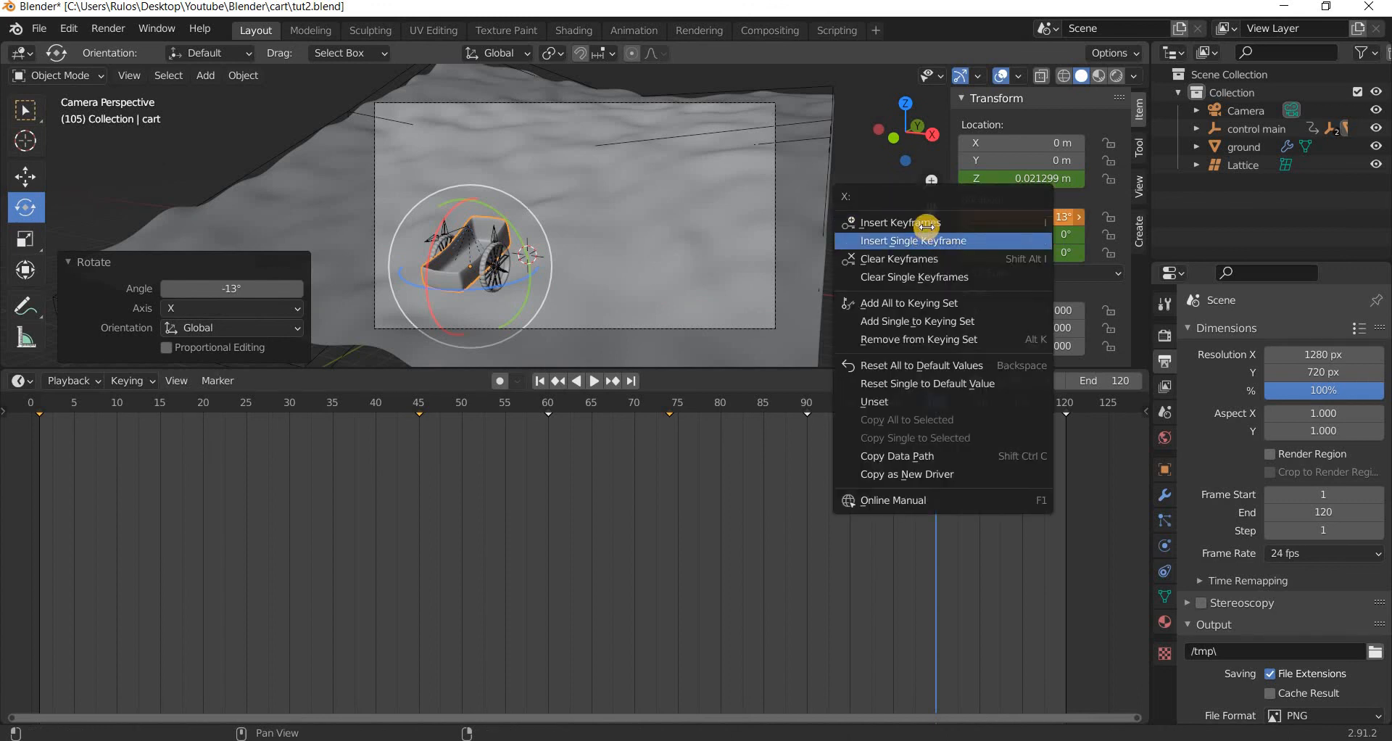
left_click(926, 224)
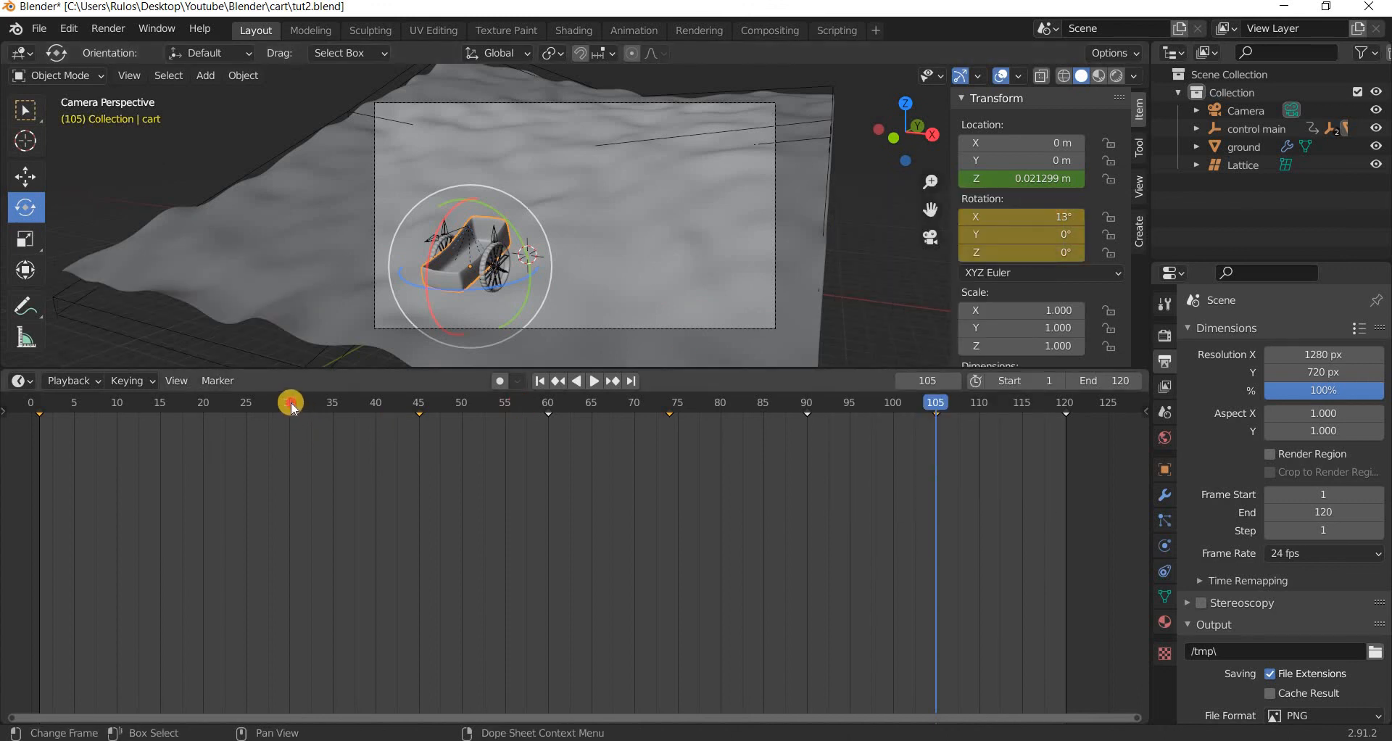
left_click(290, 401)
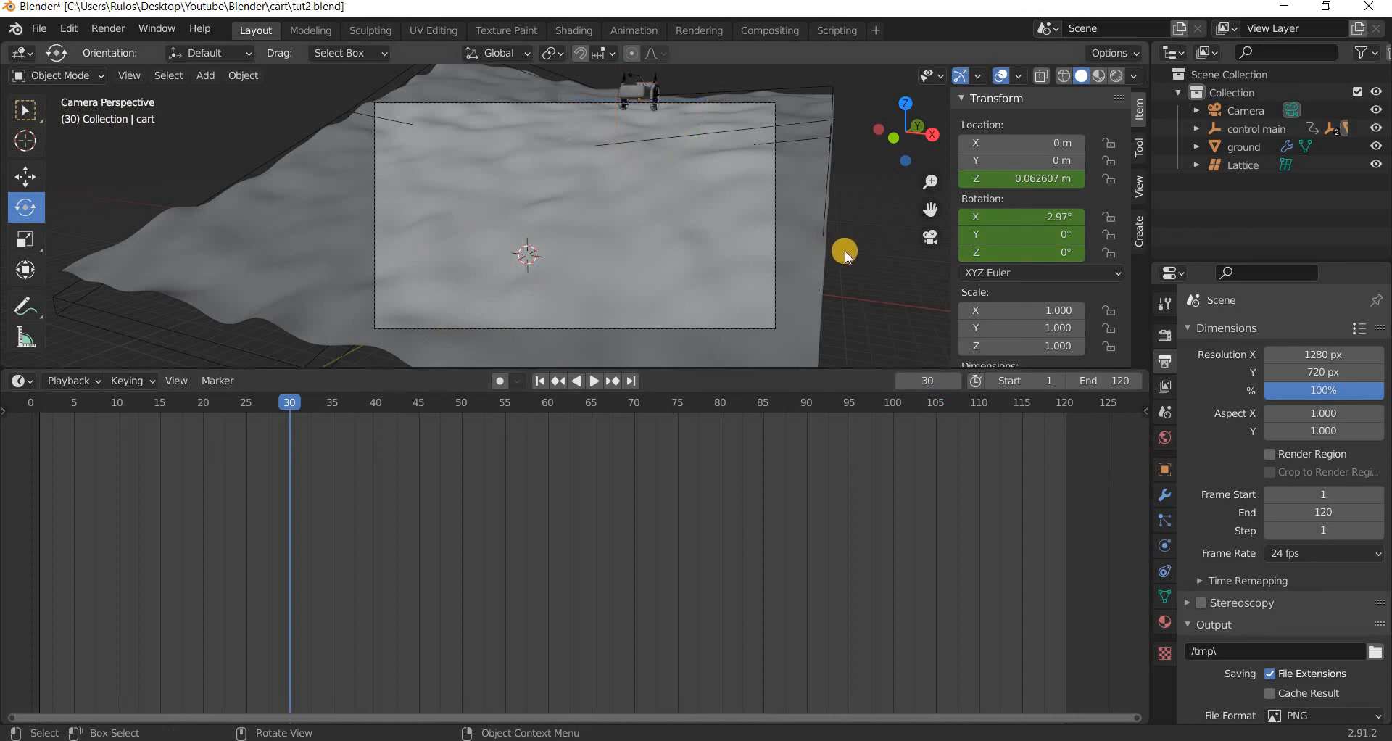
key("space")
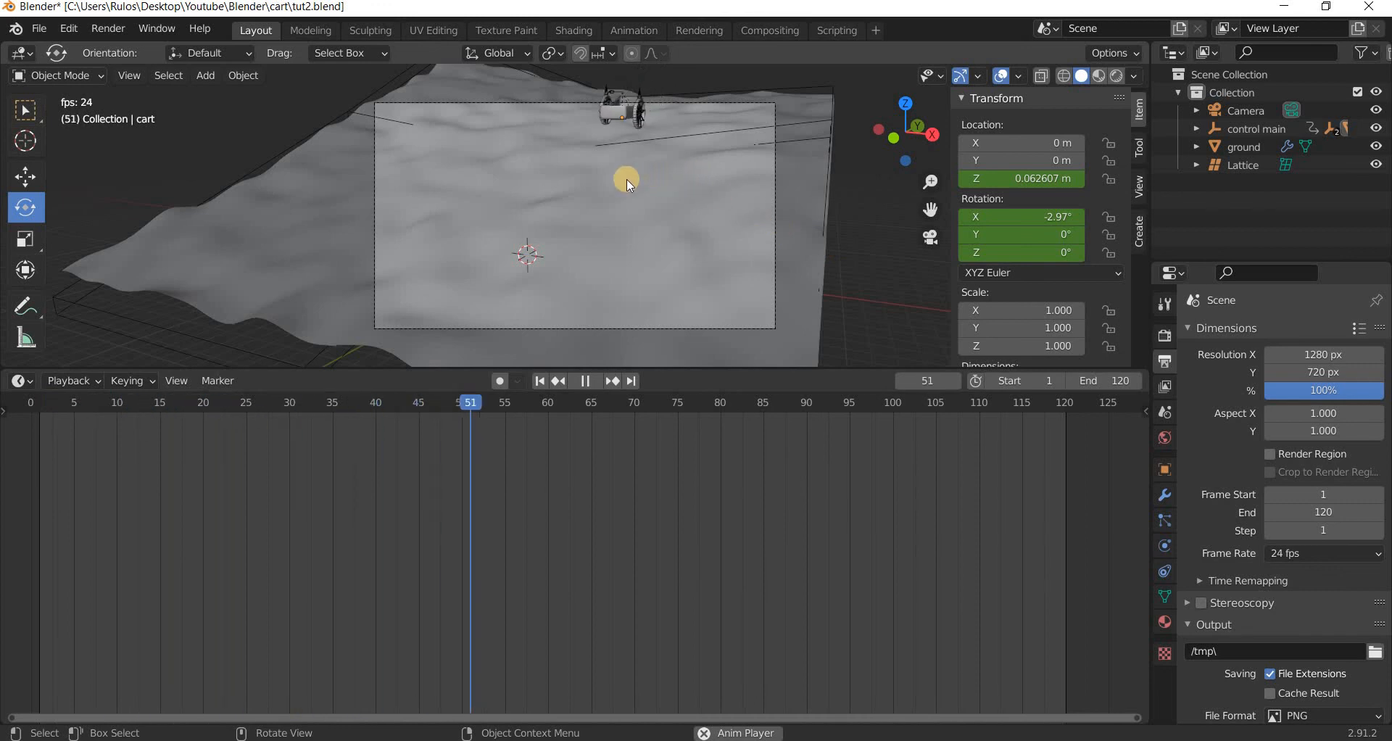
key("space")
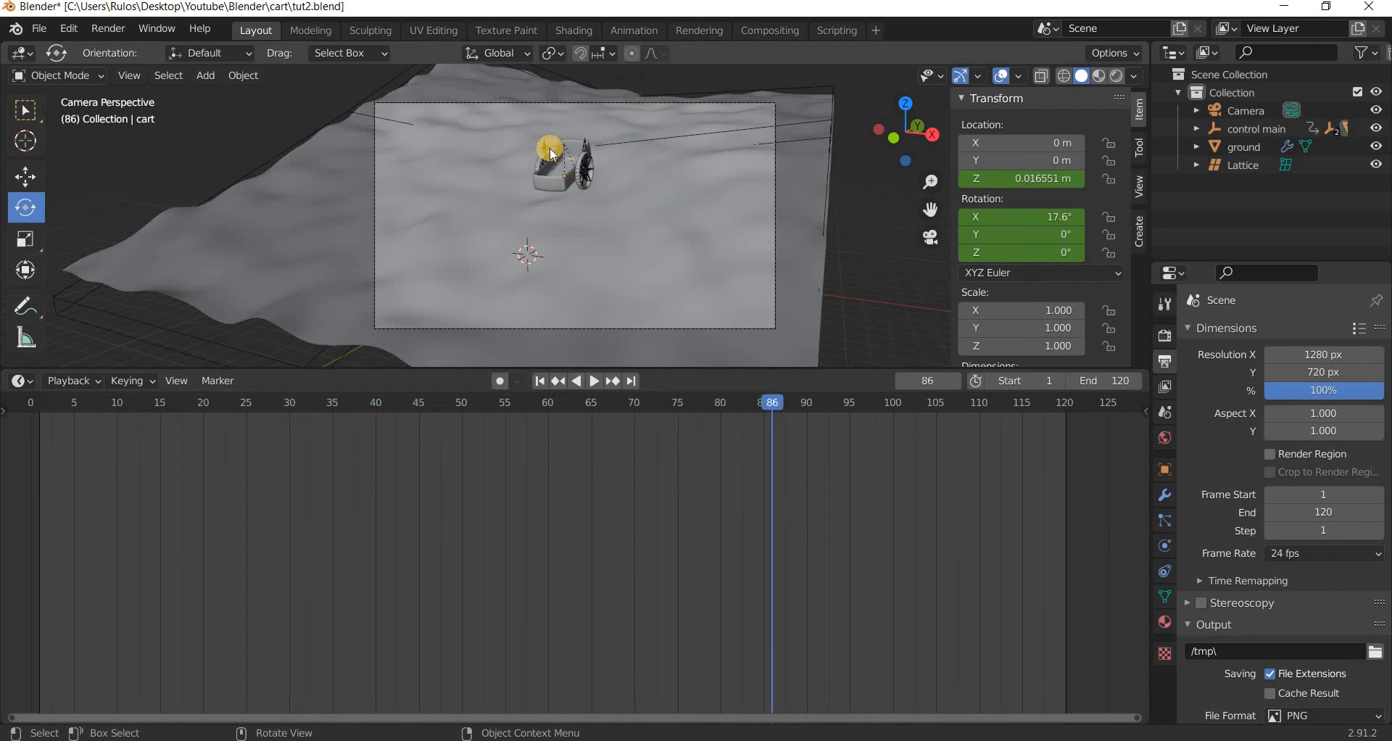
Select the control main empty and delete its keyframes at frames 90 and 105.
left_click(550, 147)
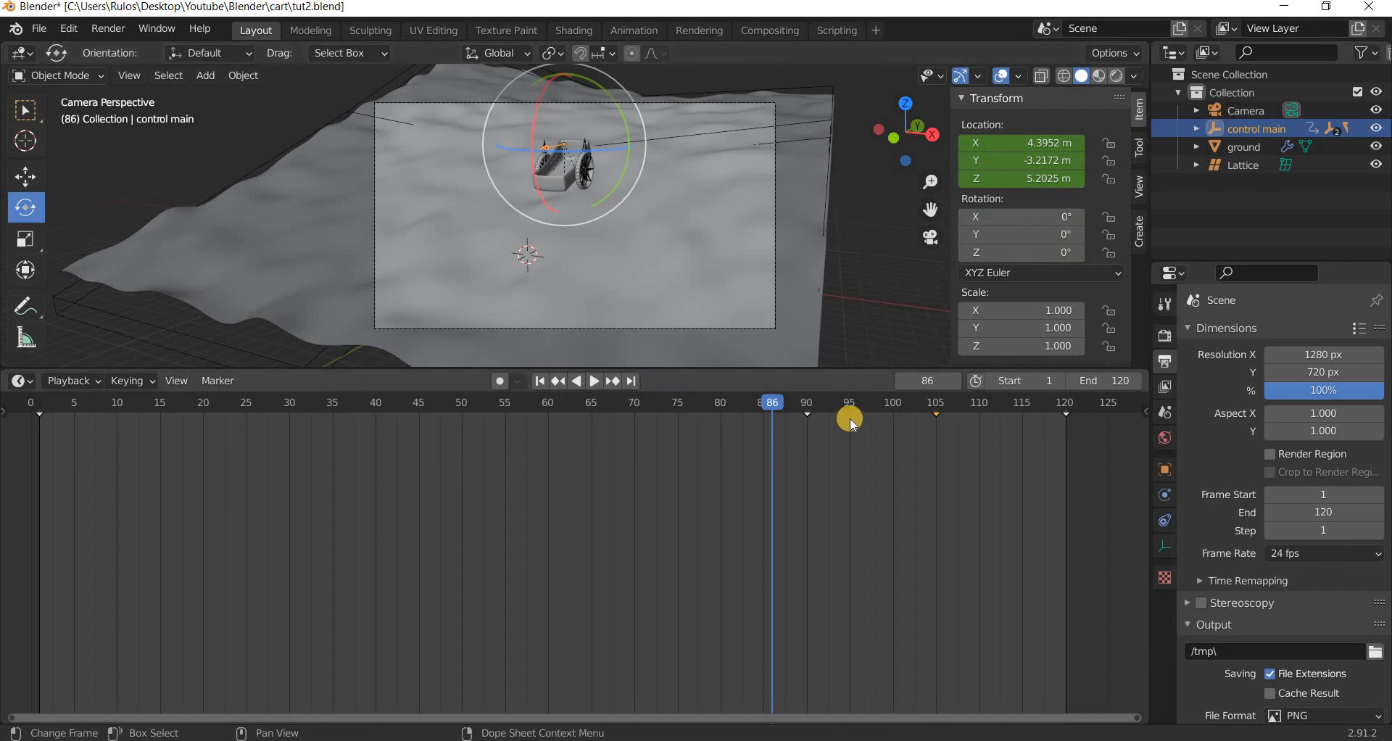
left_click_drag(775, 420, 424, 434)
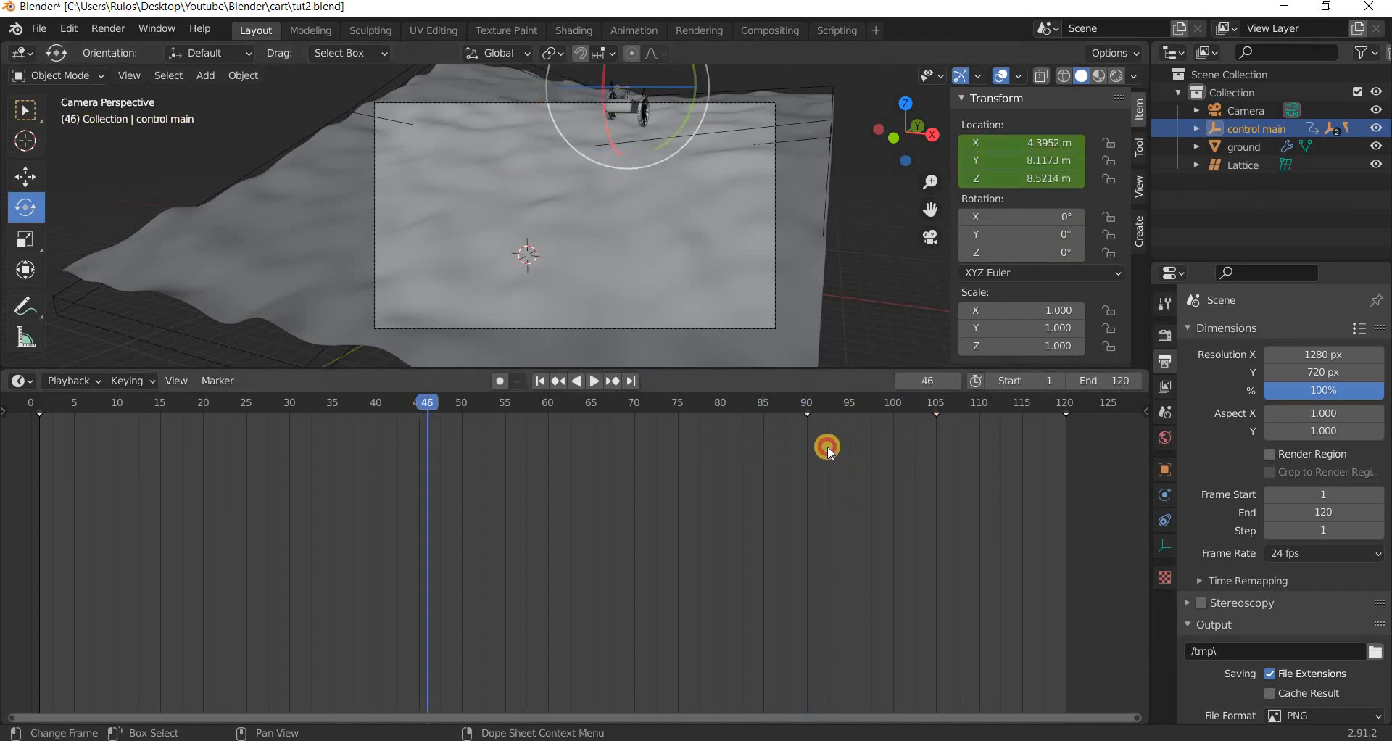
left_click_drag(788, 413, 808, 429)
key("x")
key("Up")
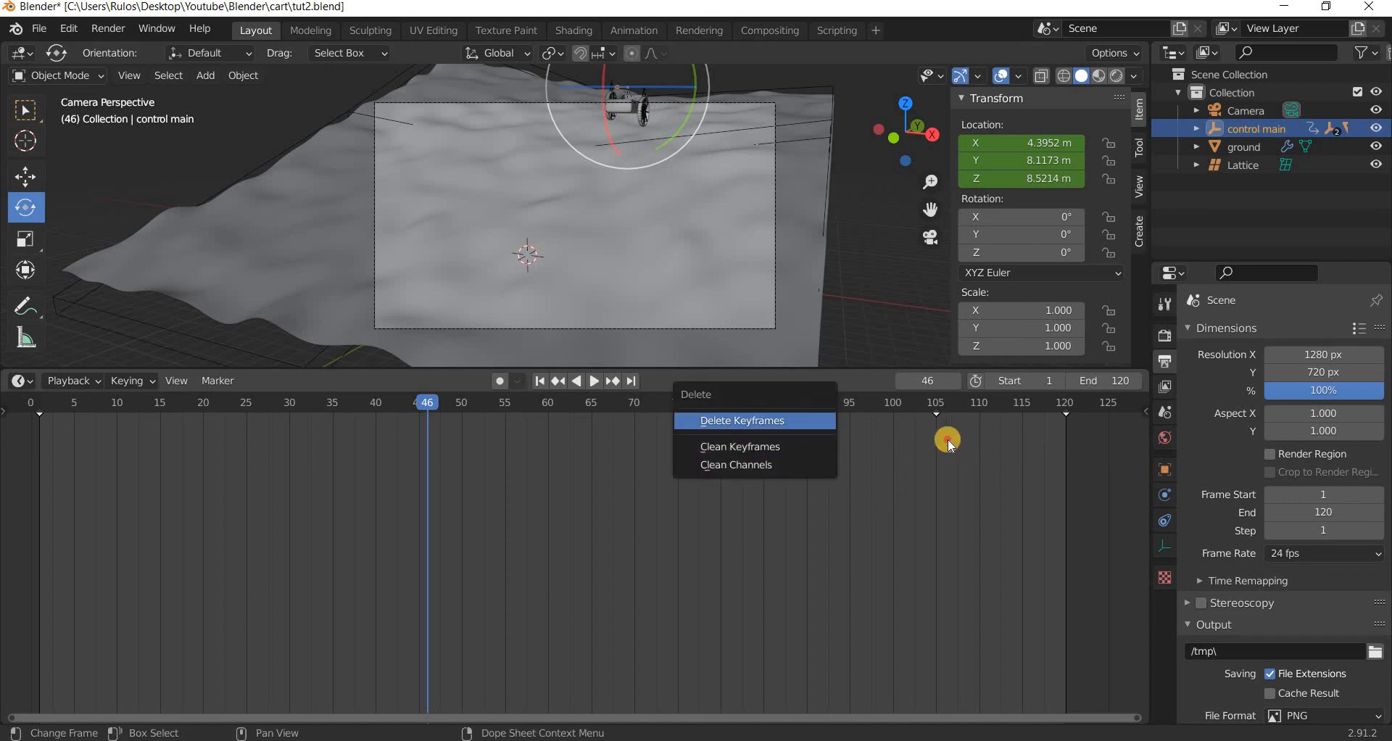
key("Return")
key("x")
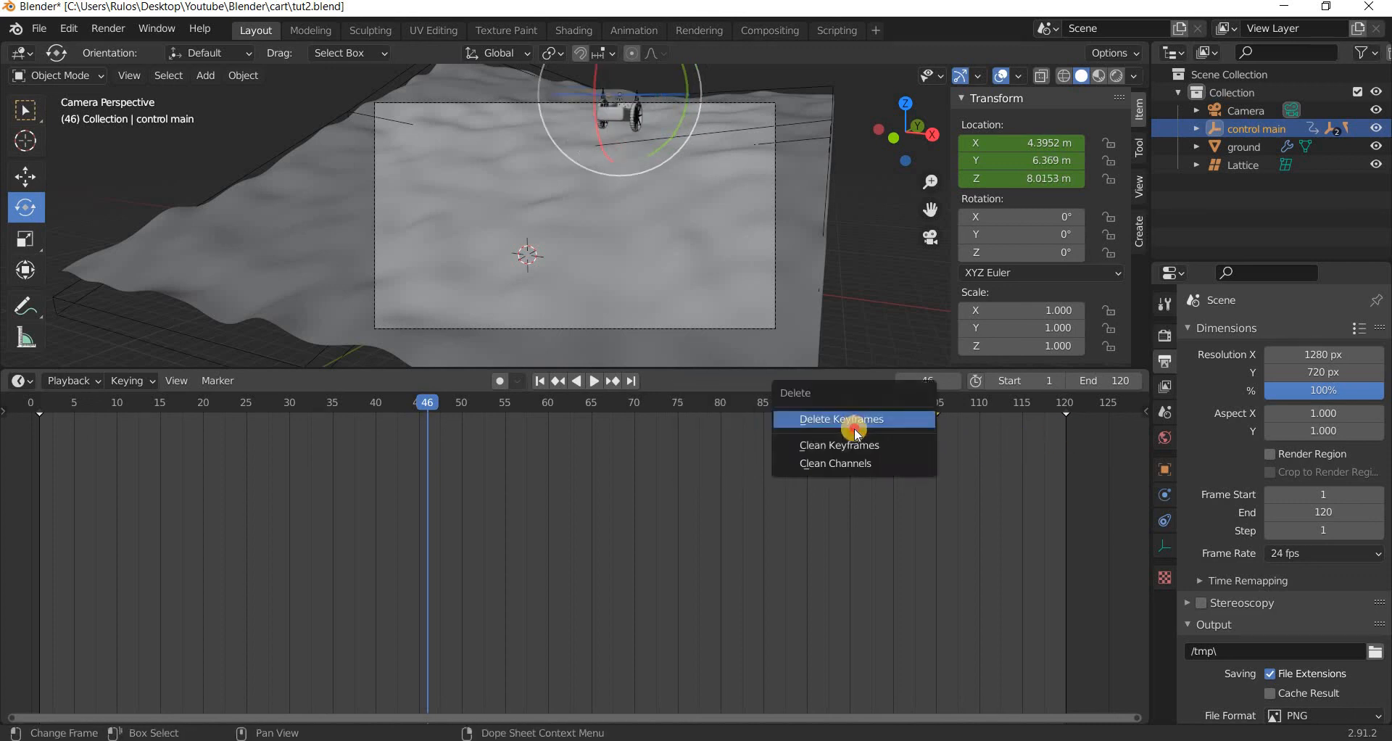
key("Return")
At frame 100, lower control main about 1.68 m along Z and keyframe its location.
left_click_drag(812, 428, 891, 432)
key("space")
key("space")
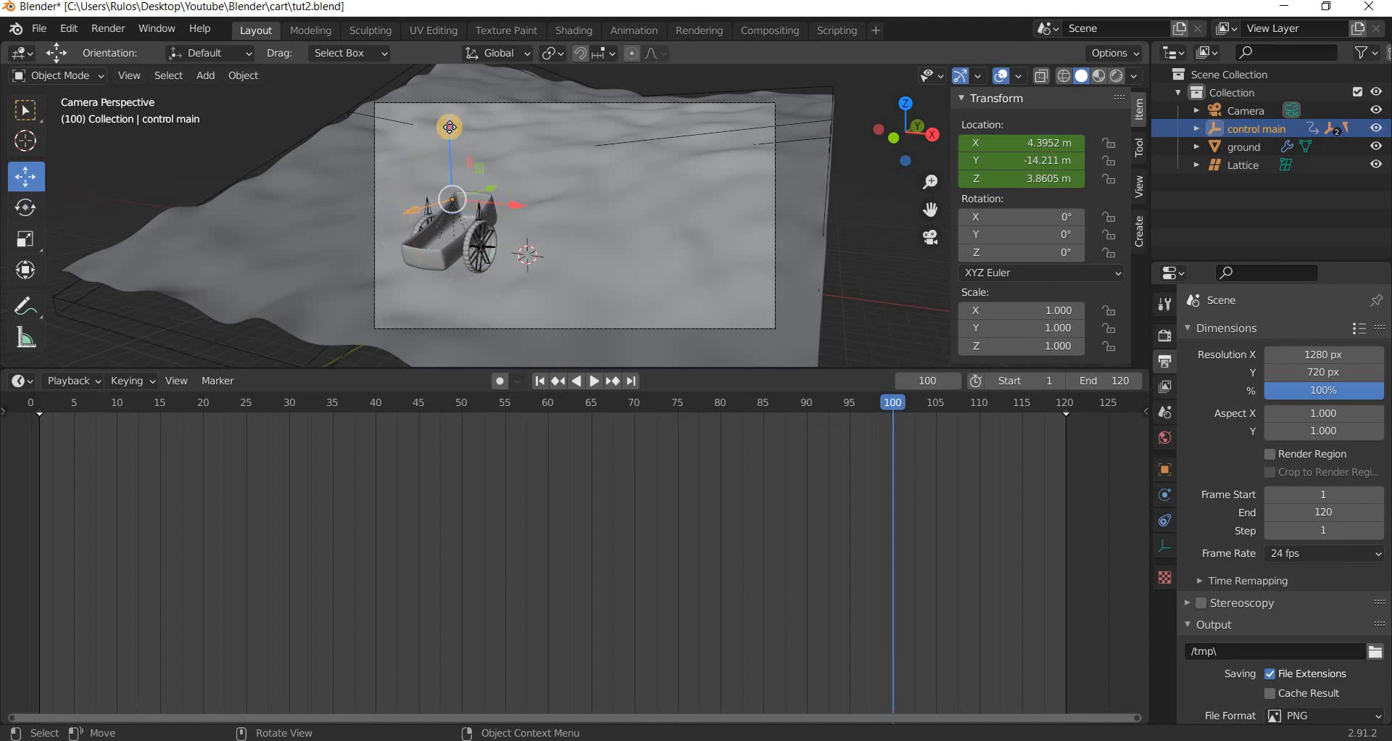
left_click_drag(450, 127, 449, 167)
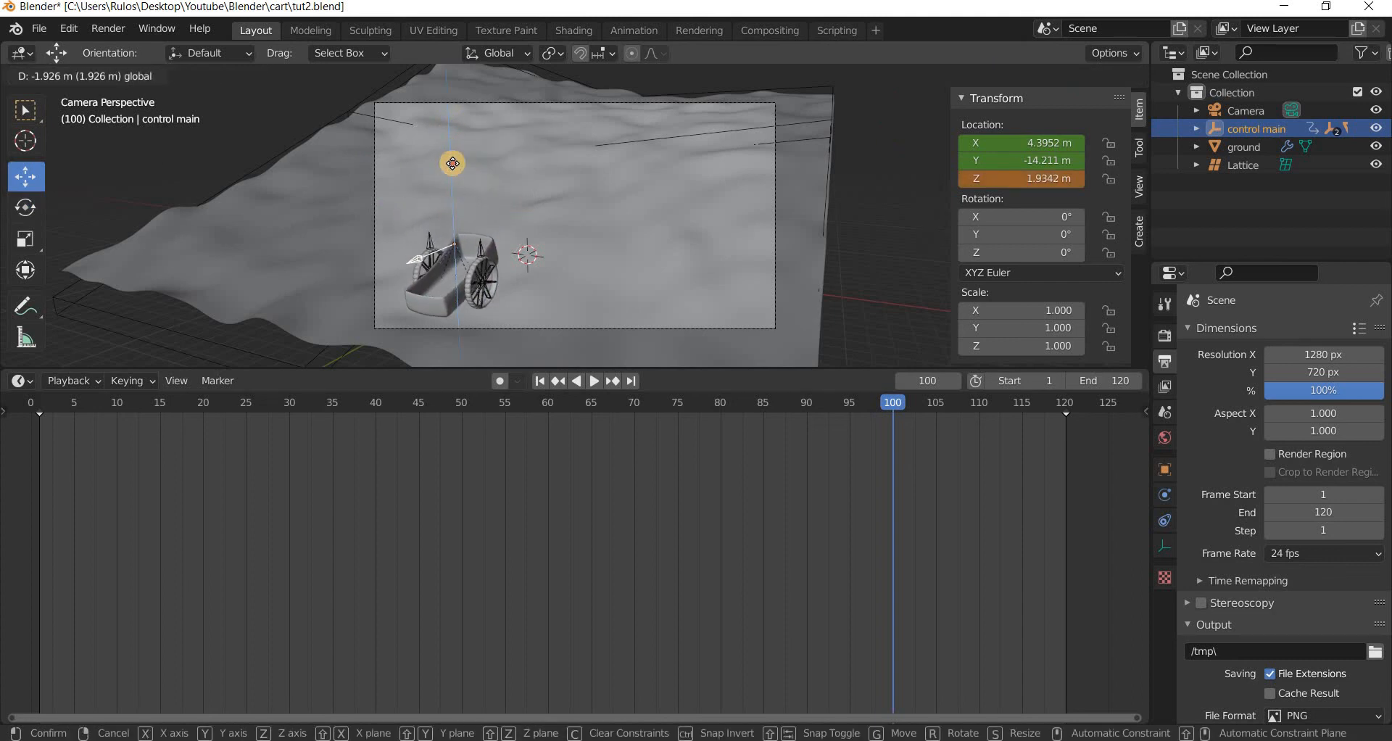
left_click_drag(992, 178, 993, 178)
right_click(993, 177)
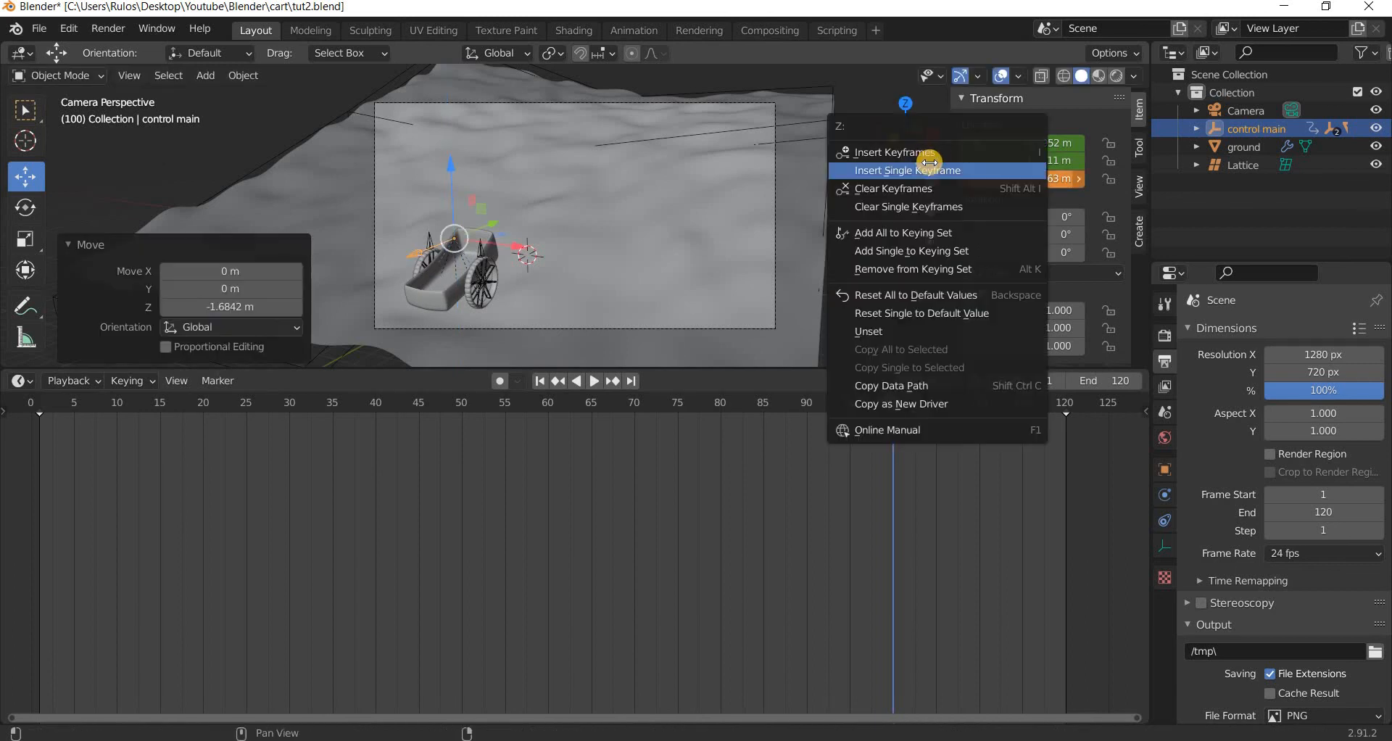
key("i")
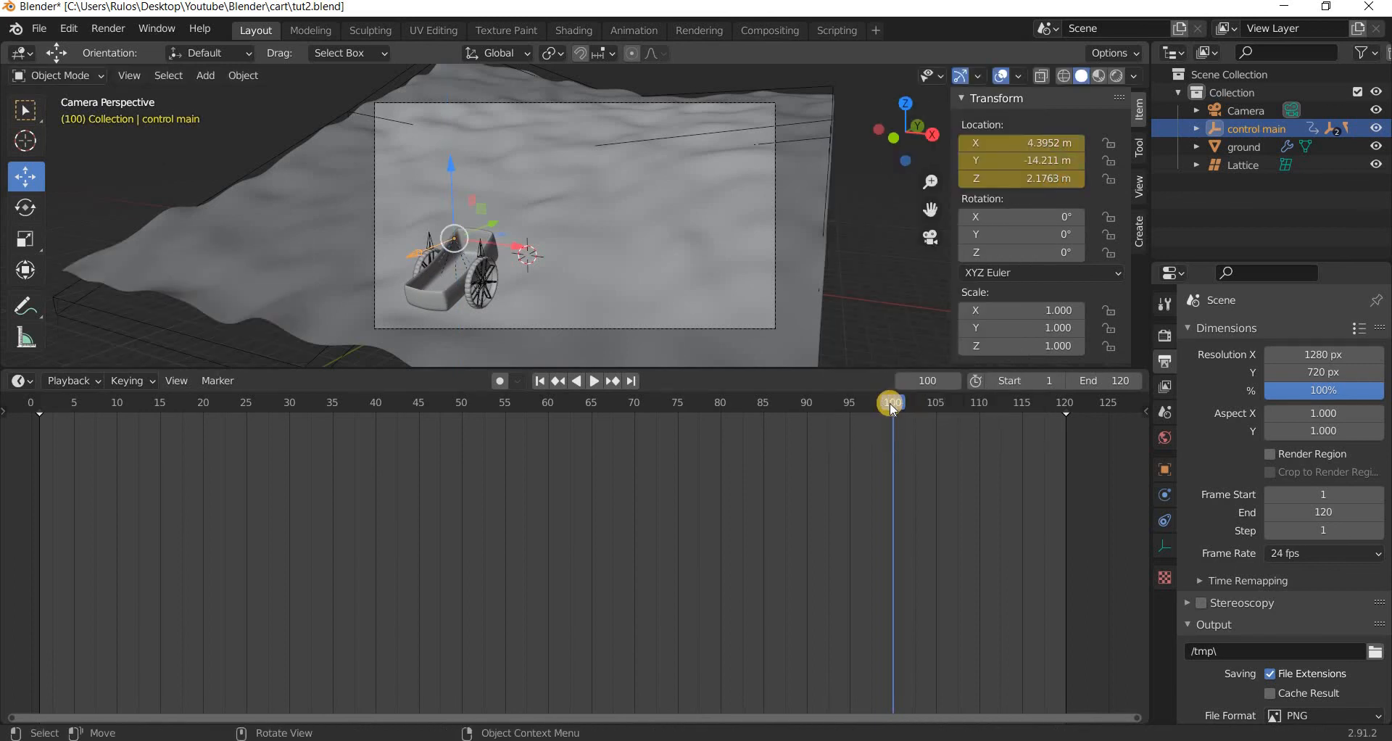
Try lowering control main about 0.24 m along Z at frame 80.
left_click(720, 404)
key("Escape")
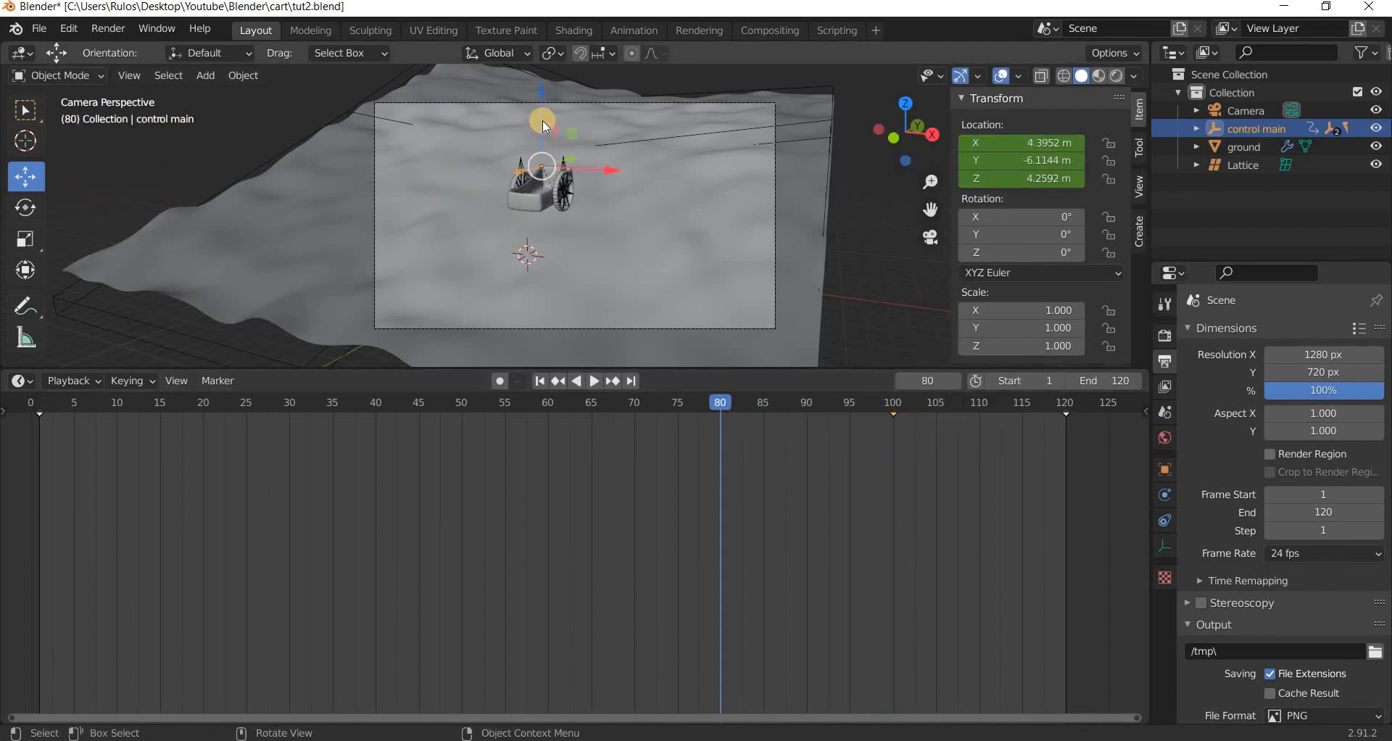
left_click_drag(543, 127, 544, 129)
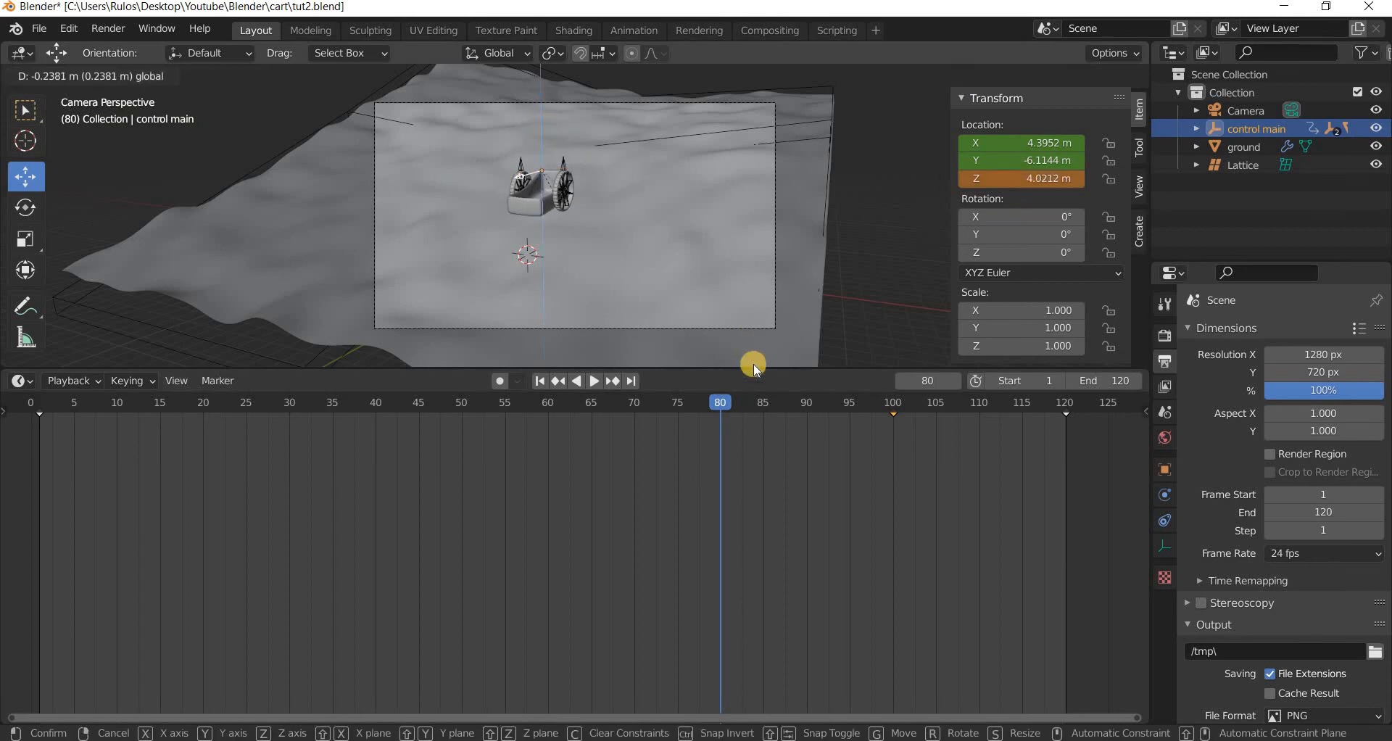
key("ctrl+z")
Try shifting control main slightly along Z around frames 60 and 61.
left_click_drag(711, 398, 550, 407)
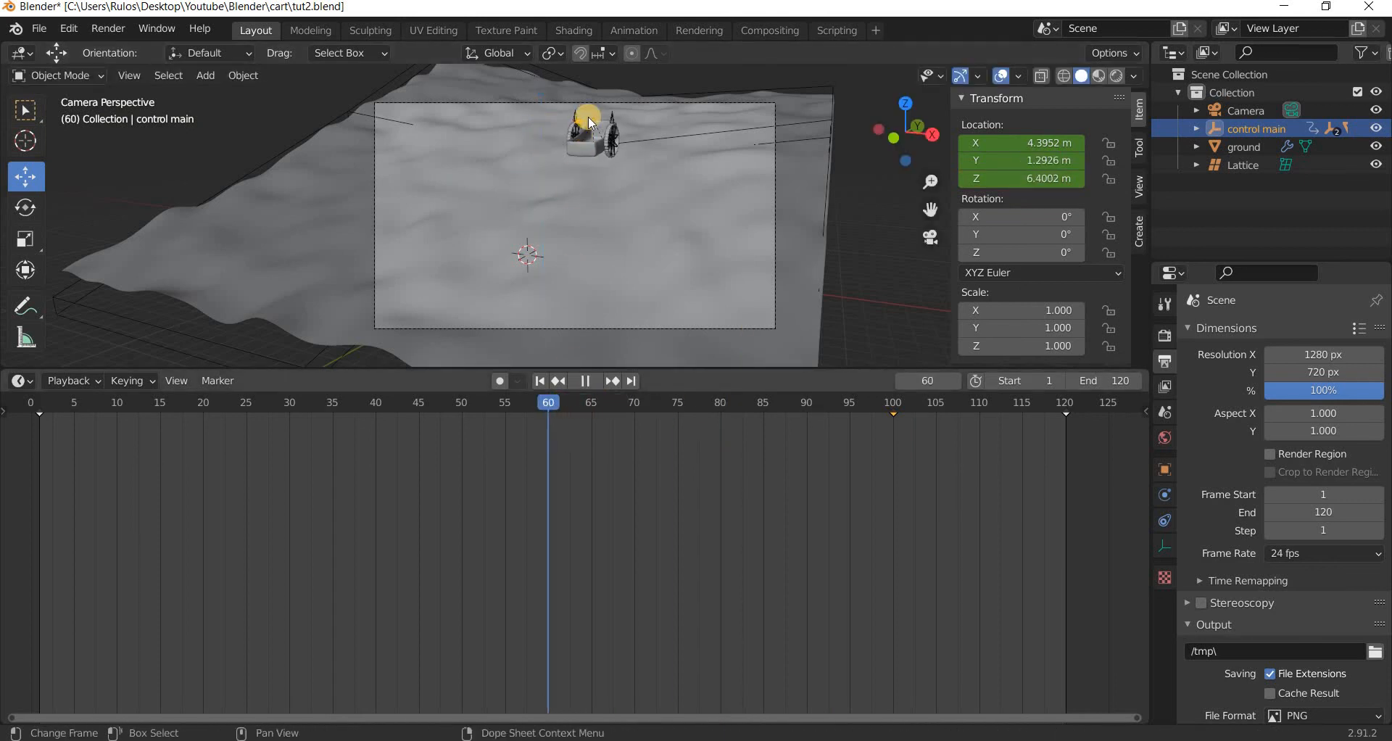
key("space")
left_click_drag(591, 88, 591, 93)
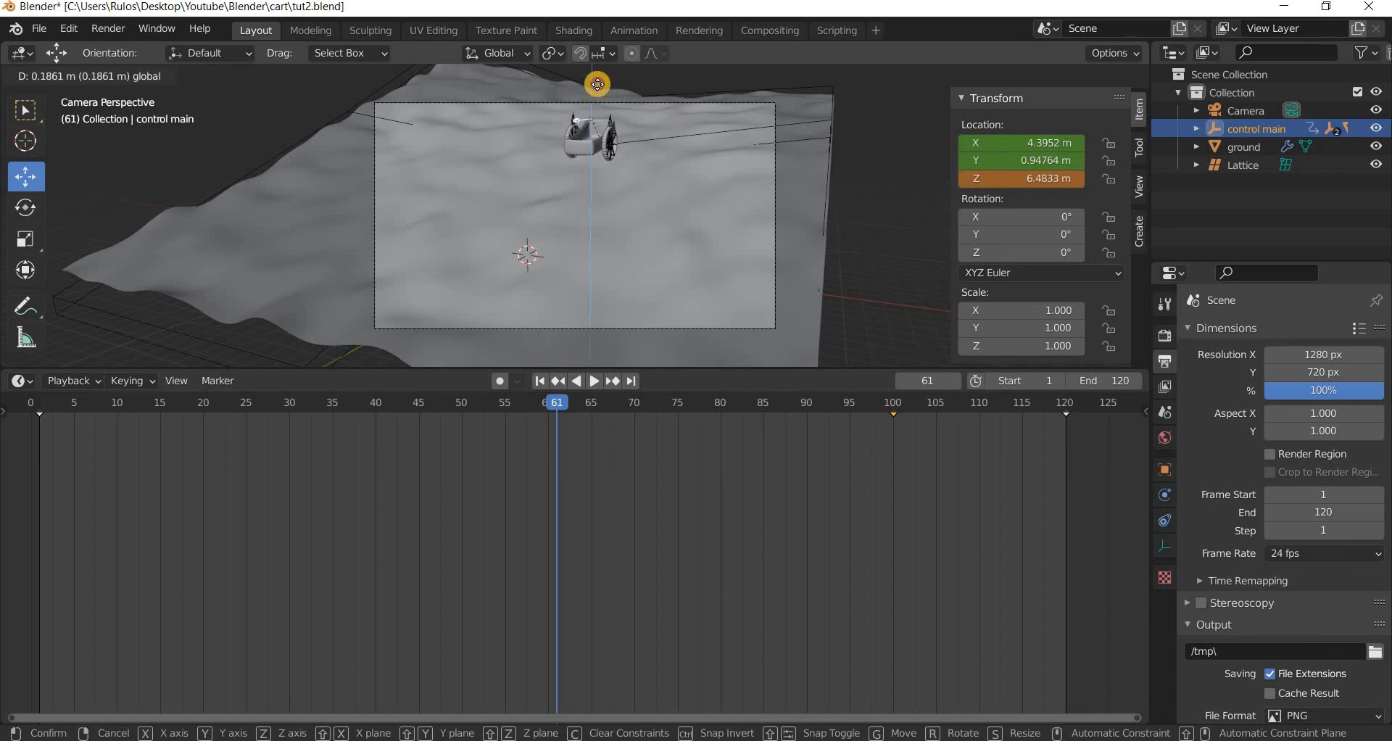
left_click_drag(600, 92, 601, 88)
key("ctrl+z")
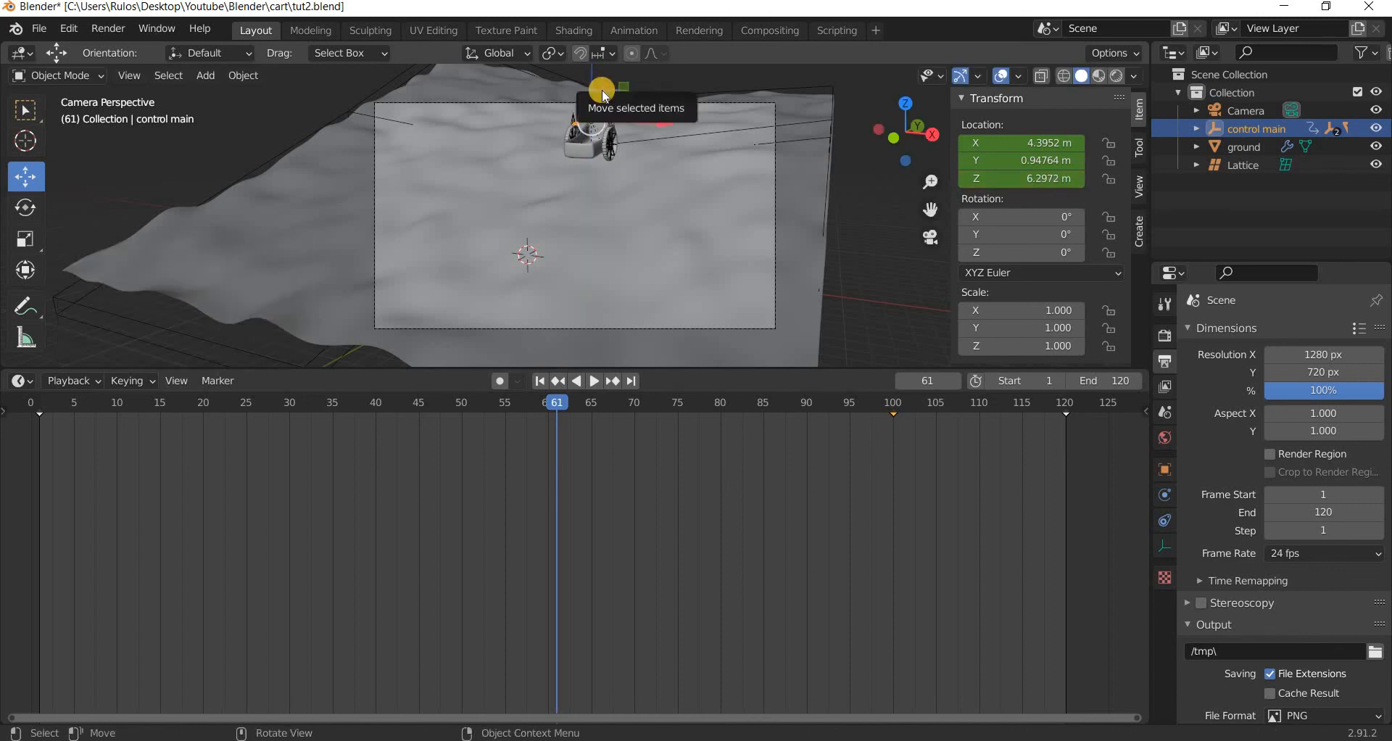
key("Up")
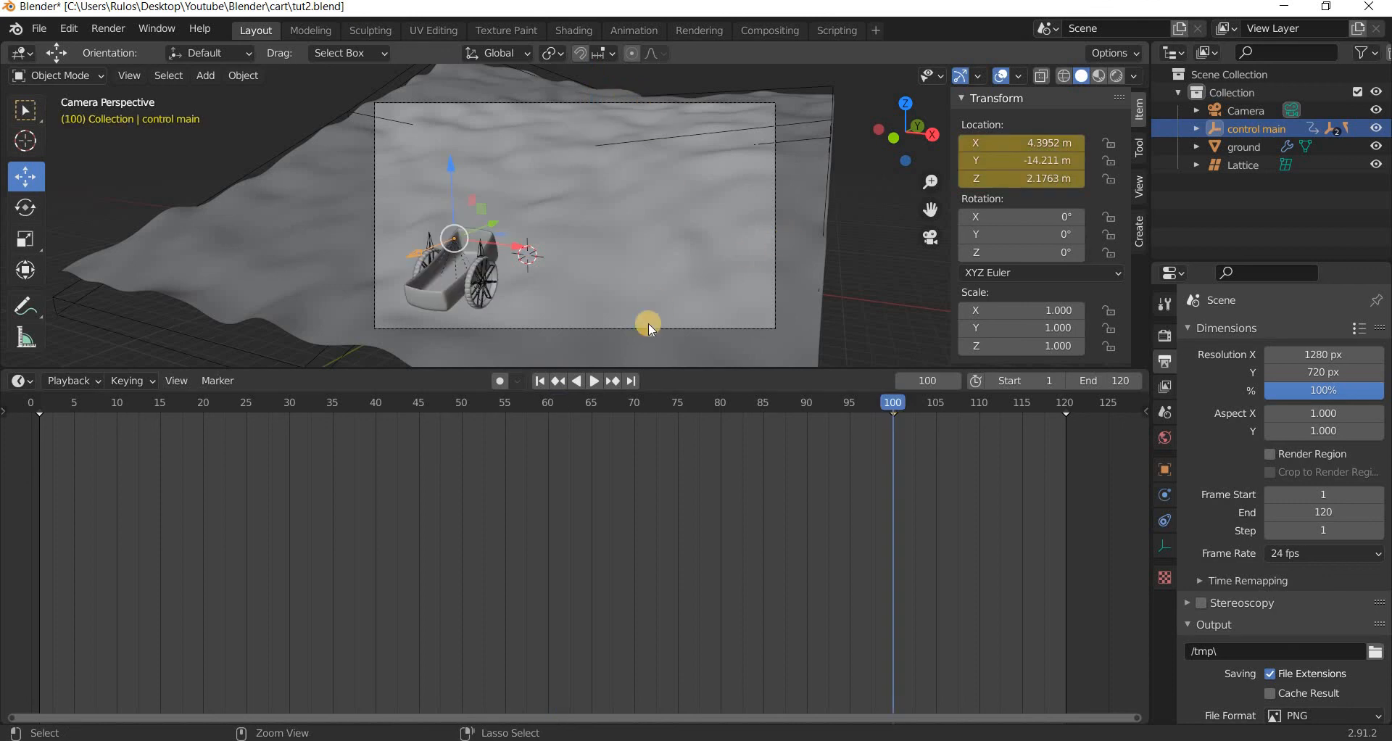
left_click(550, 404)
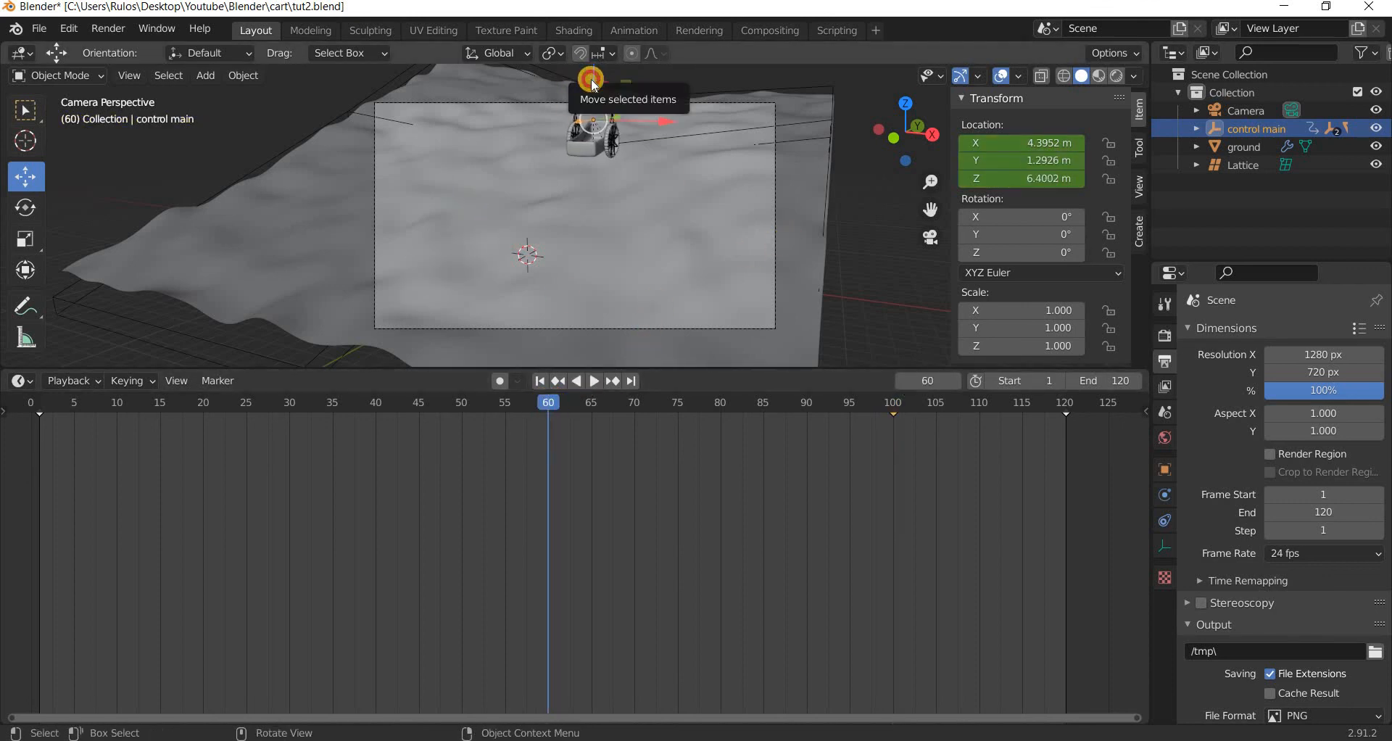
left_click_drag(589, 84, 589, 87)
right_click(588, 88)
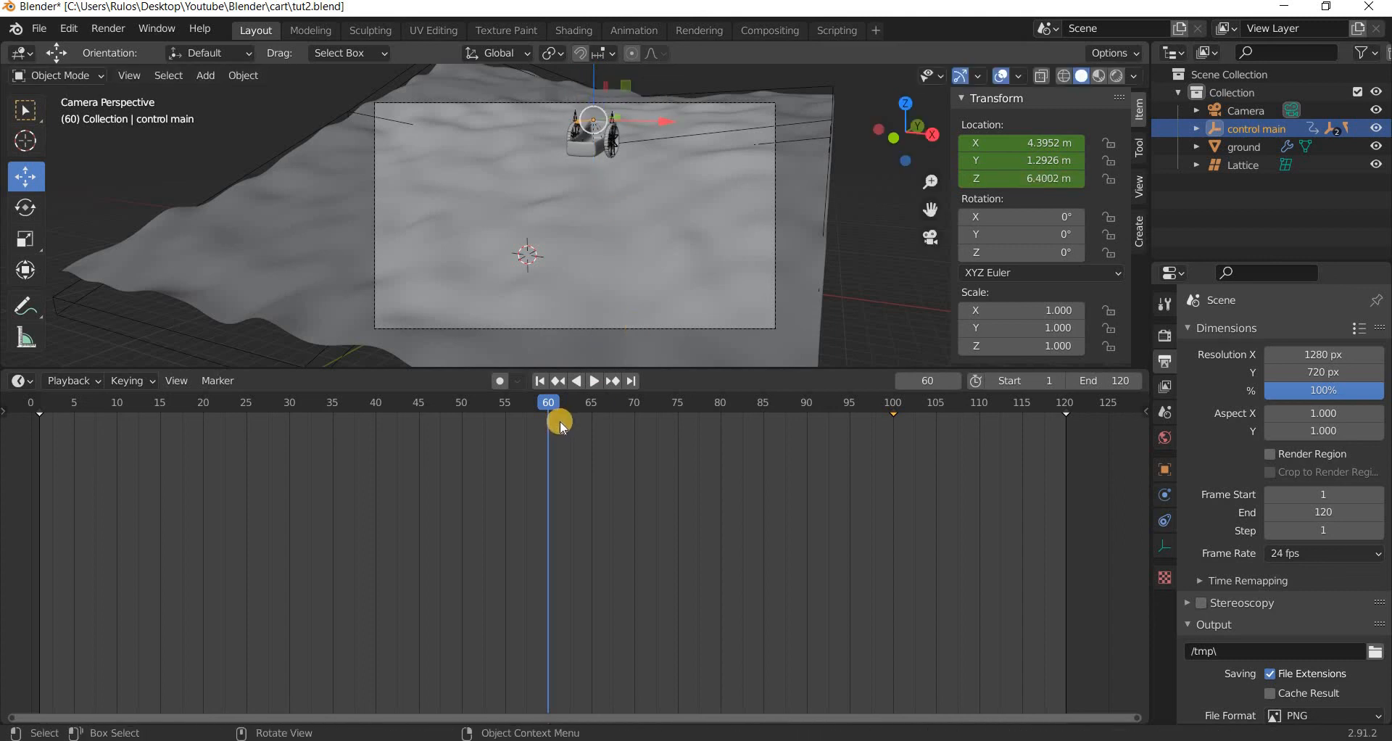
Scrub through the cart's descent and play the animation from the start.
left_click_drag(428, 403, 599, 405)
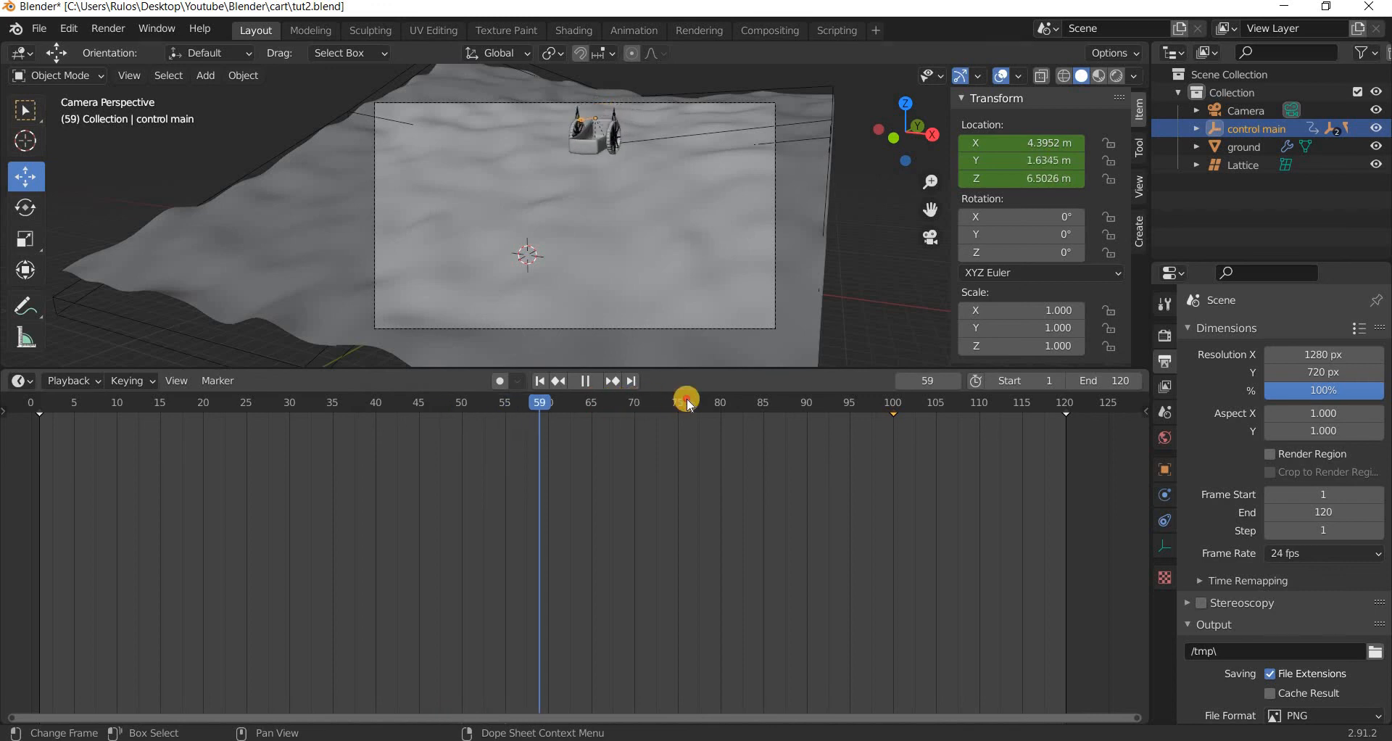
left_click_drag(971, 404, 707, 242)
left_click(694, 326)
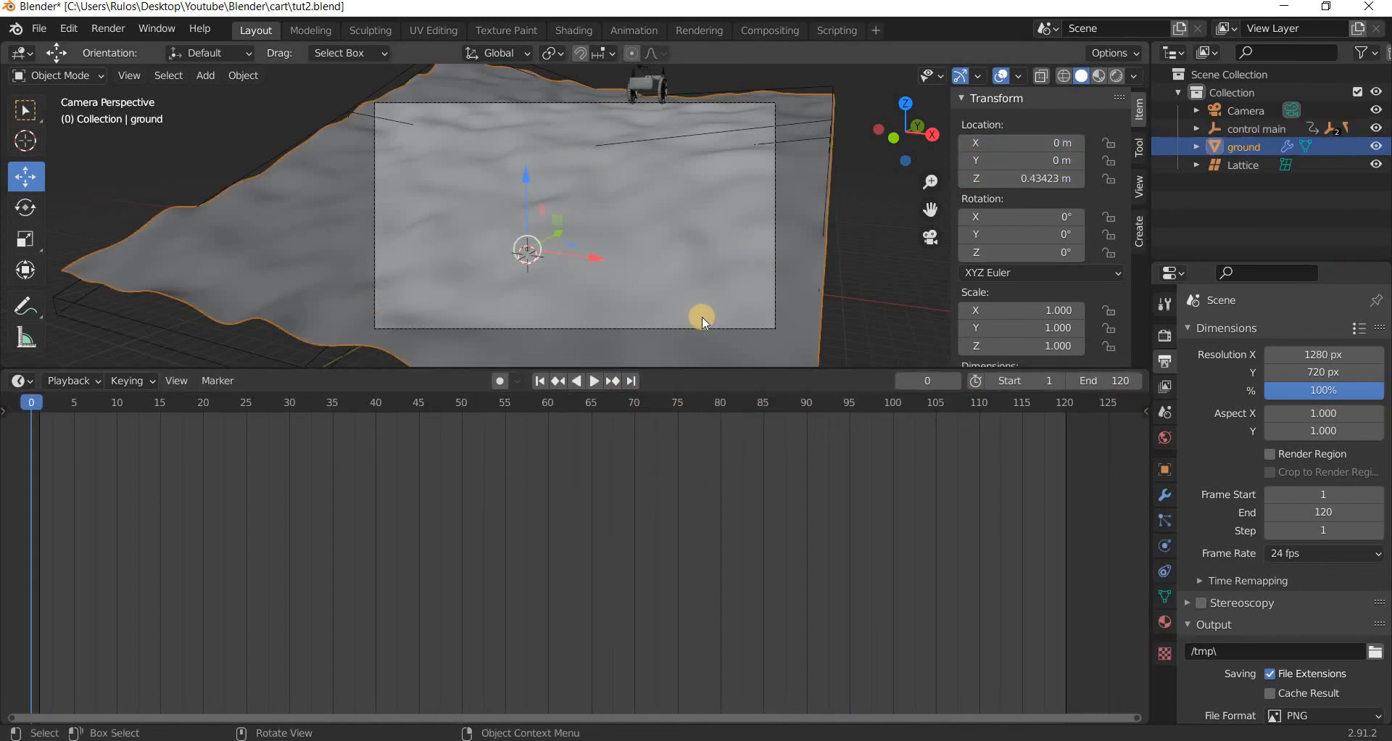
key("space")
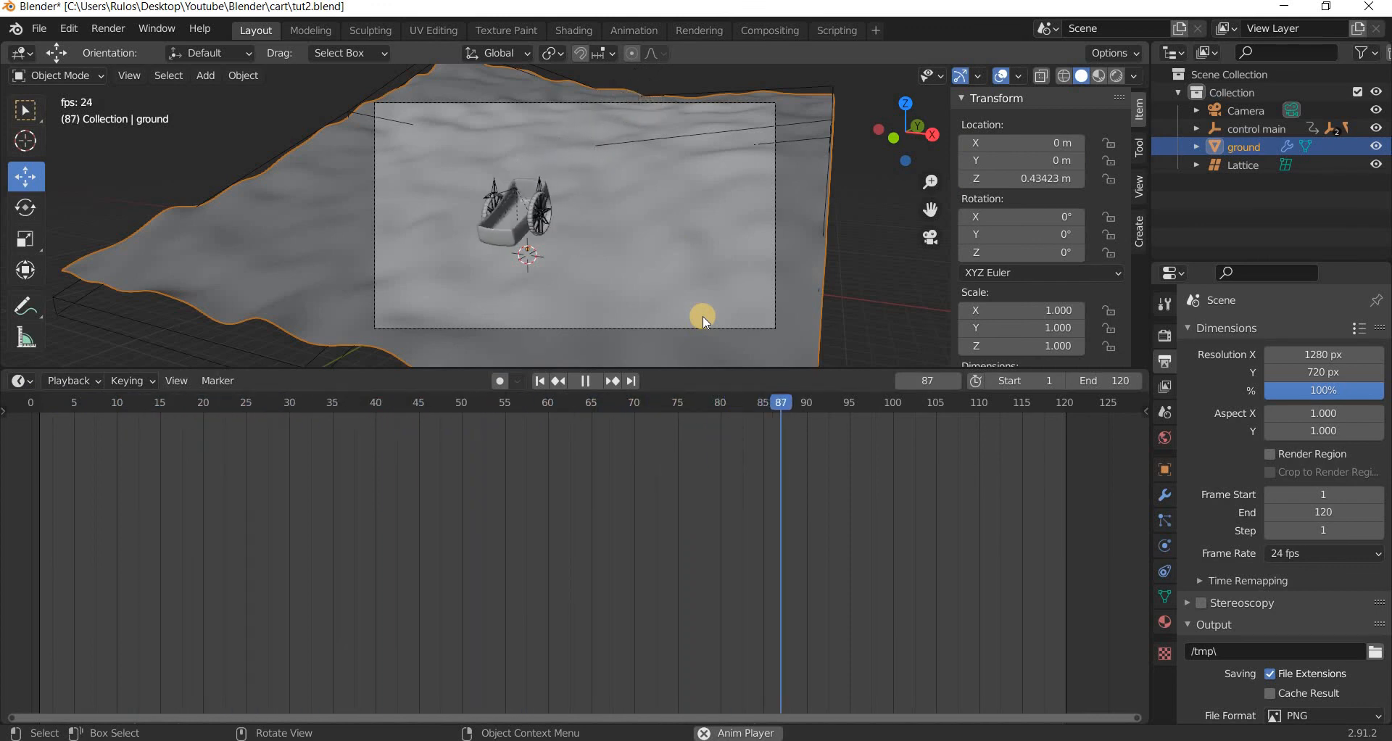
key("space")
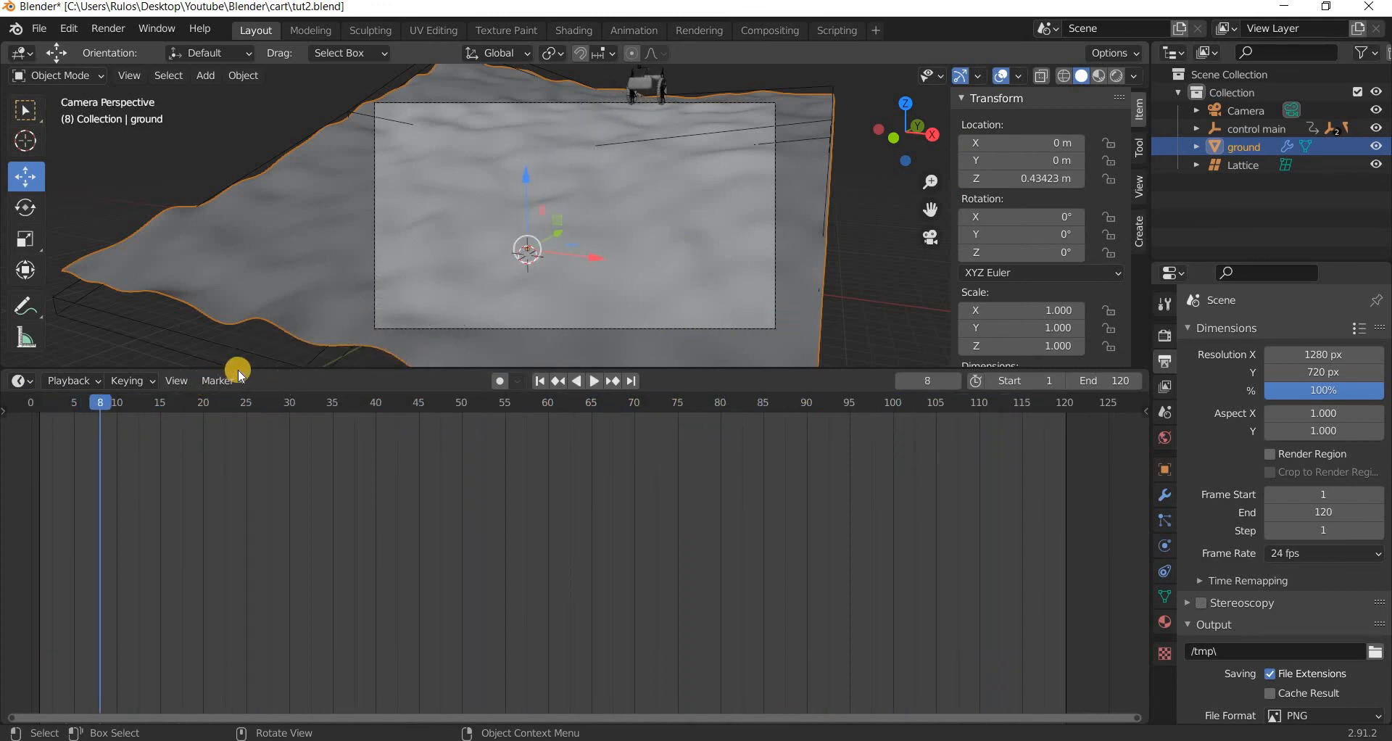
Enlarge the 3D viewport, replay the descent from frame 0, and scrub back toward frame 78.
left_click_drag(245, 618, 465, 645)
key("Home")
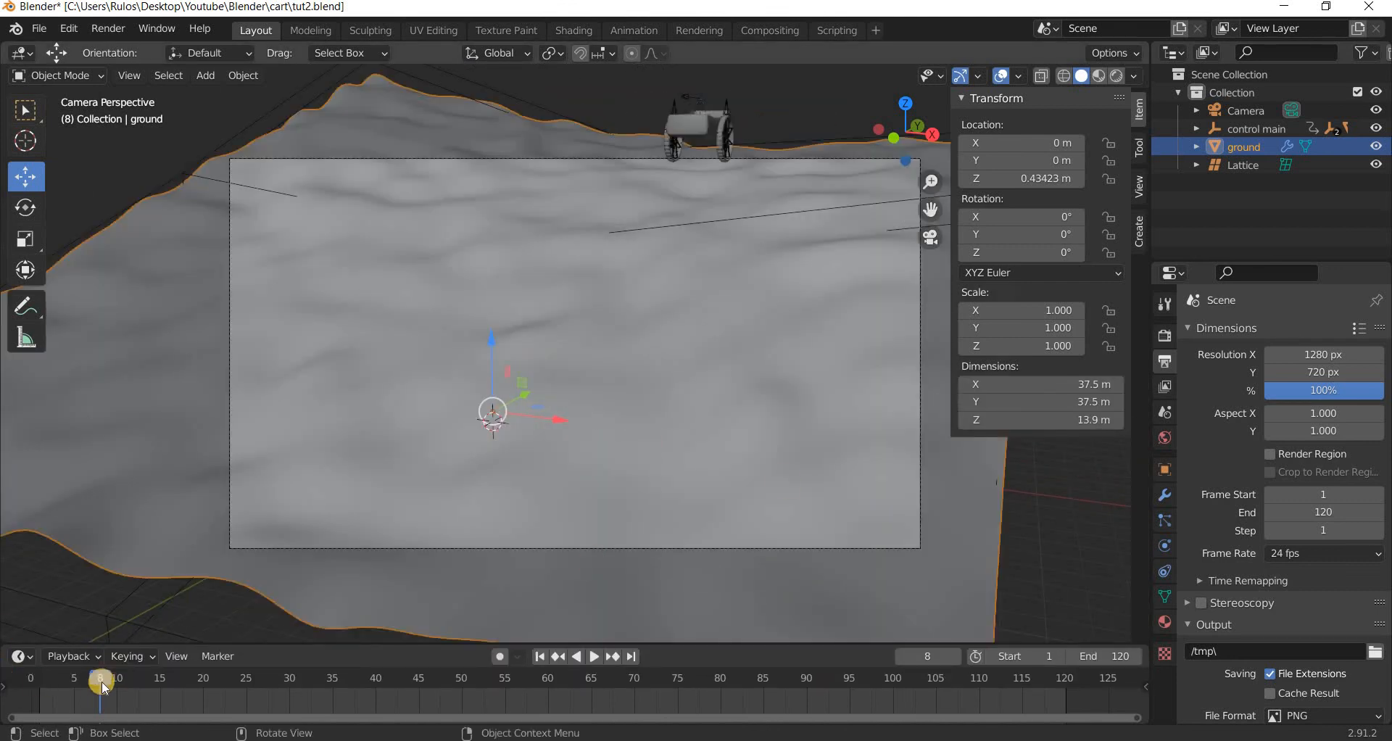
left_click_drag(103, 688, 31, 680)
key("space")
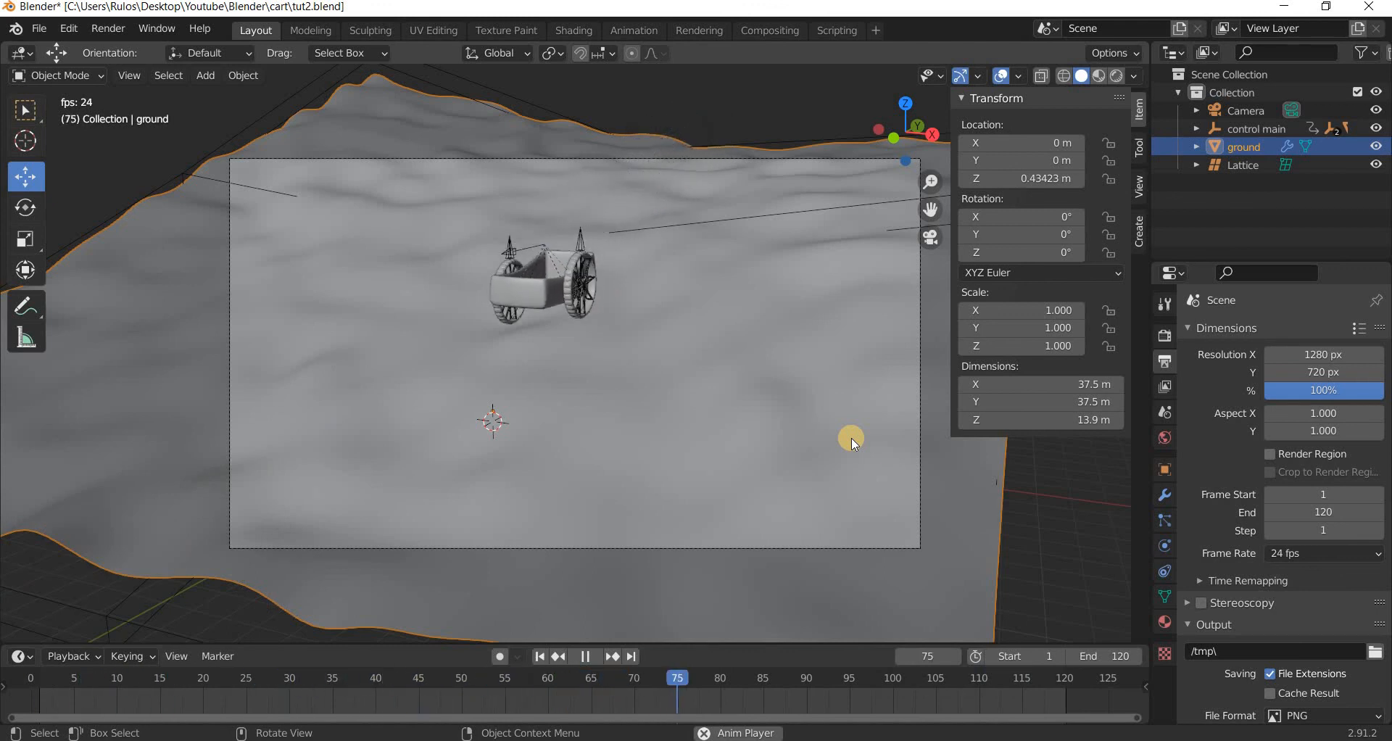
left_click(1039, 675)
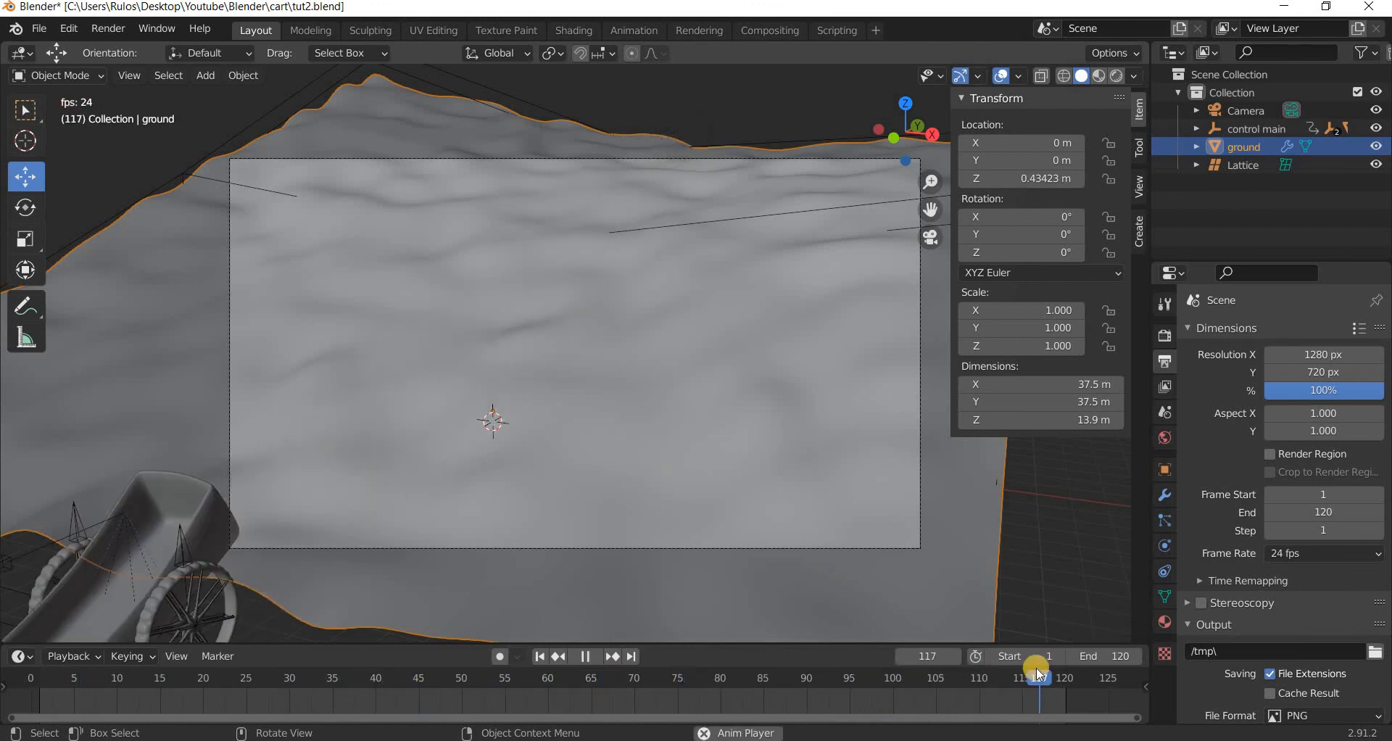
left_click_drag(1039, 674, 707, 681)
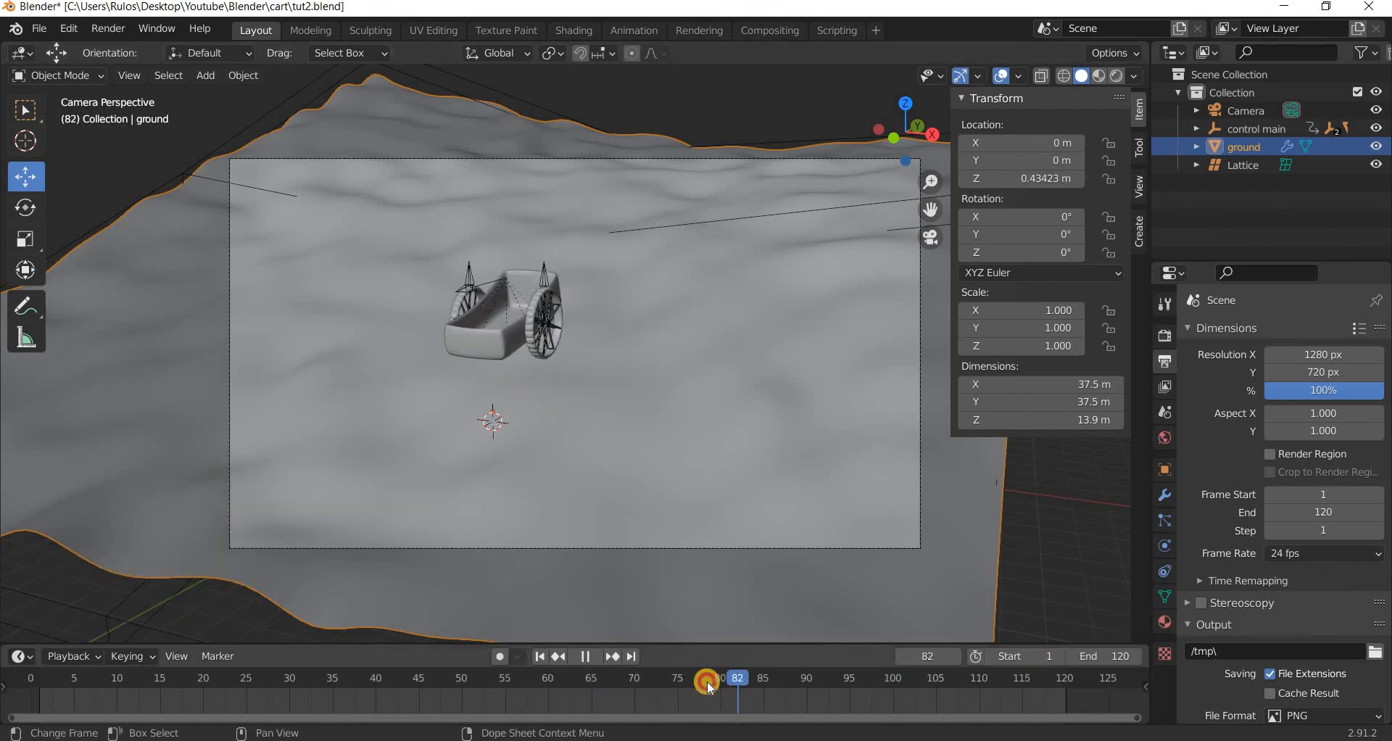
Select the cart body and show its animation curves in an enlarged Graph Editor.
left_click(523, 321)
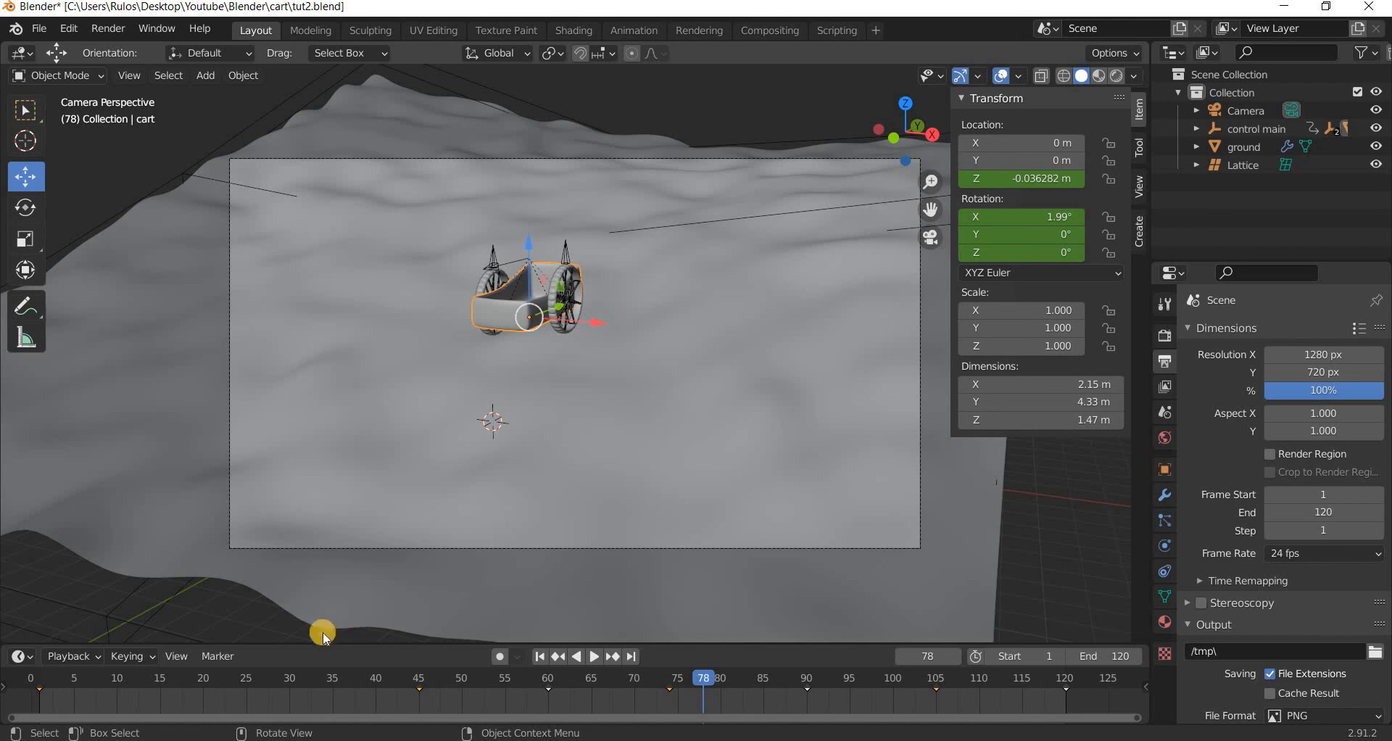
left_click_drag(317, 643, 332, 425)
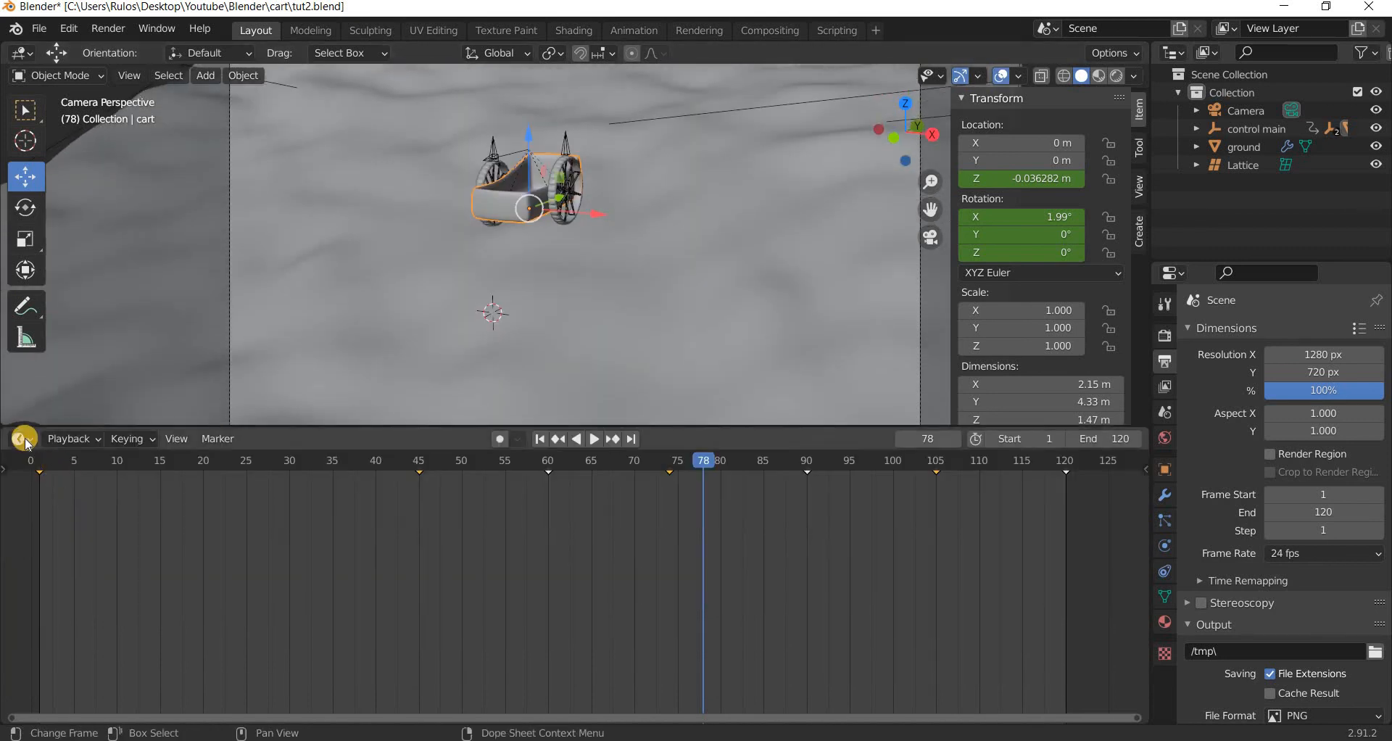
left_click(21, 439)
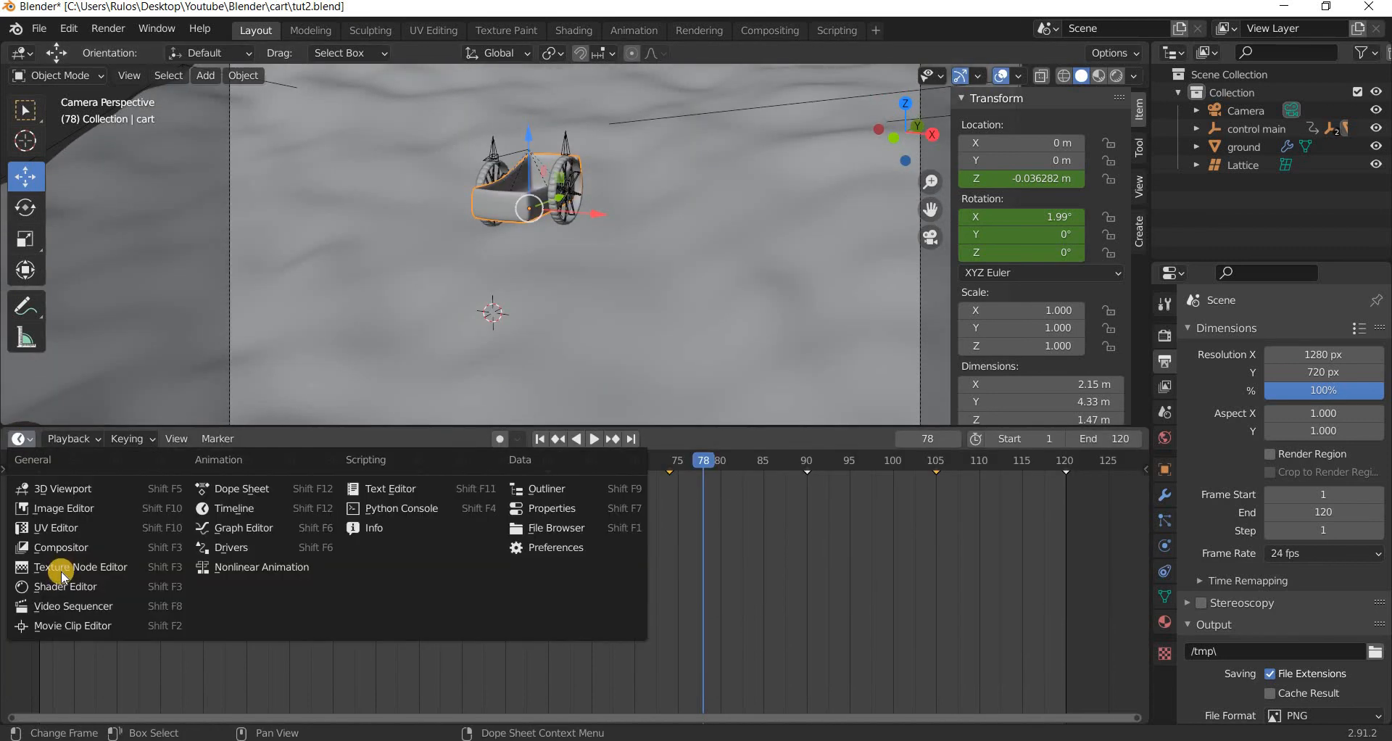
left_click(275, 530)
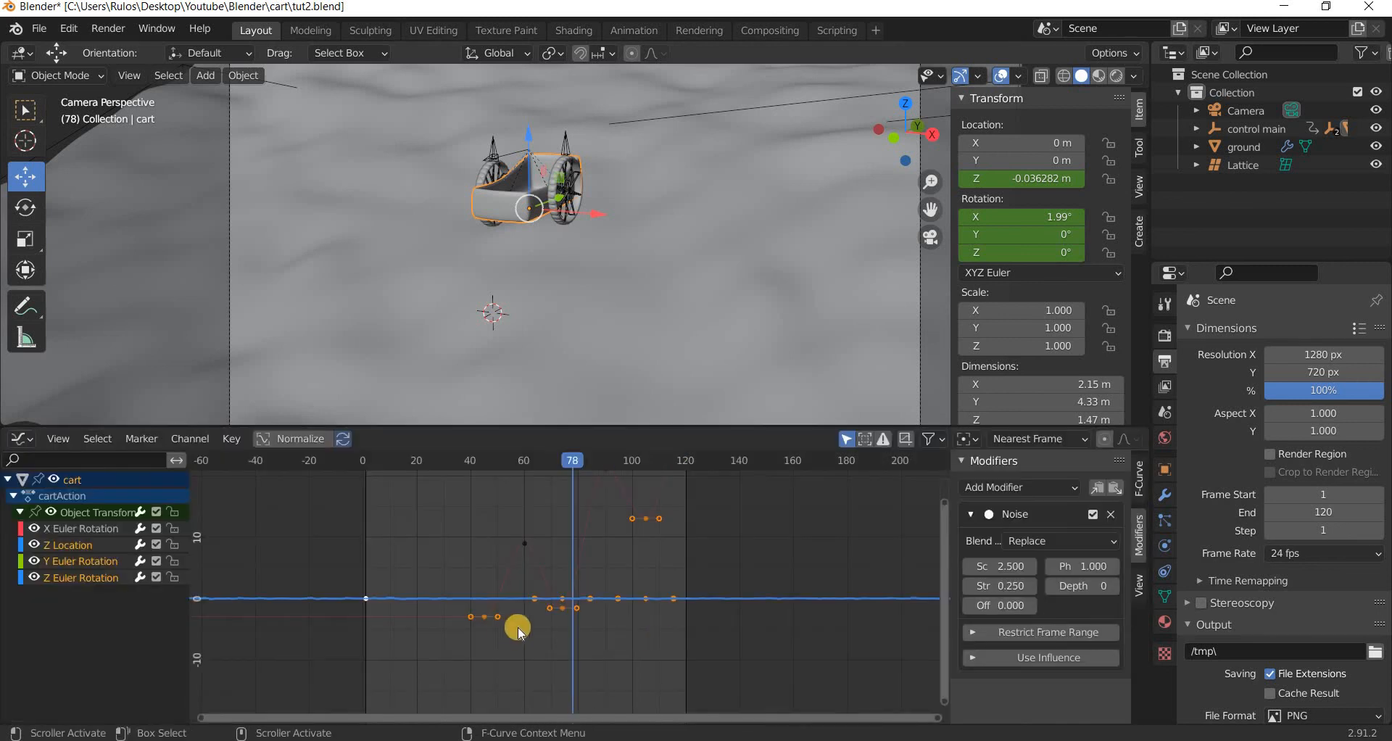
scroll(508, 631, "up", 4)
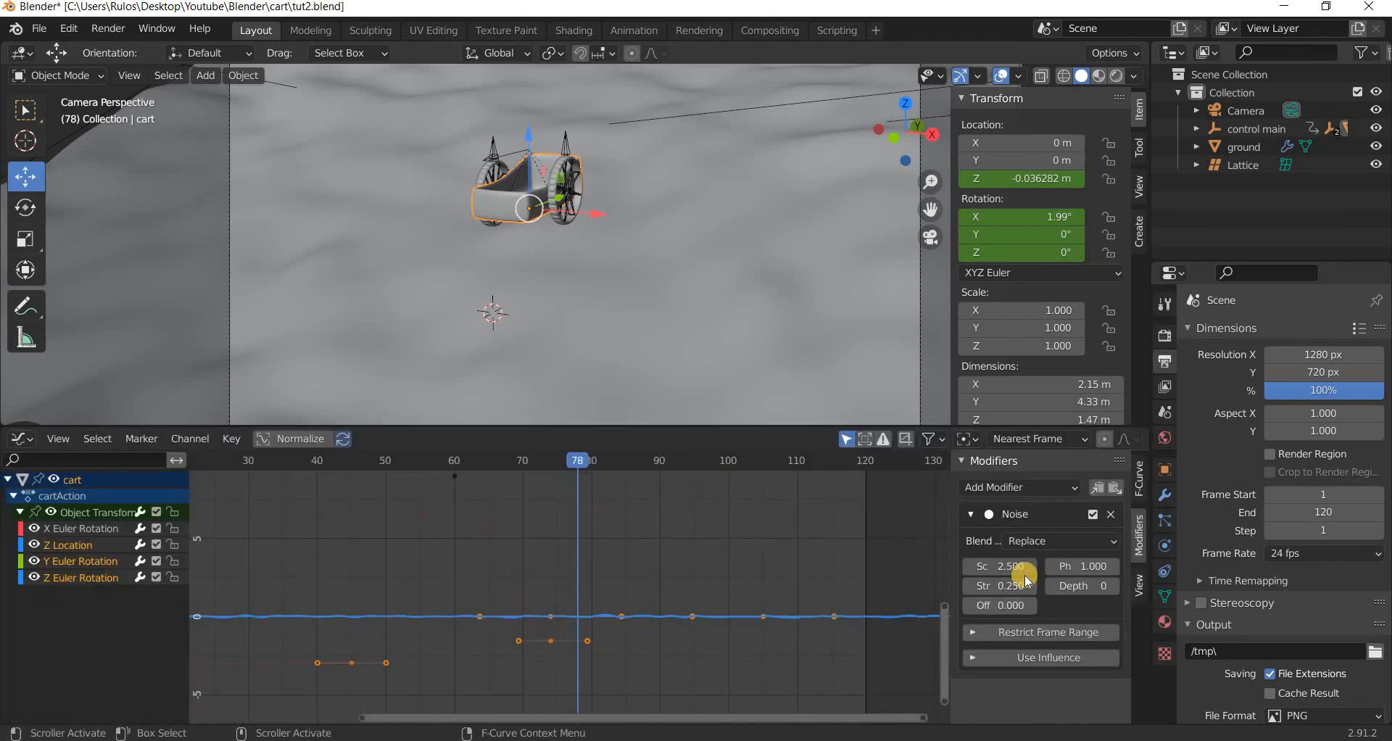
Set the scale of the cart's Z Location Noise modifier to 1.5 and play the animation.
left_click_drag(993, 568, 1016, 570)
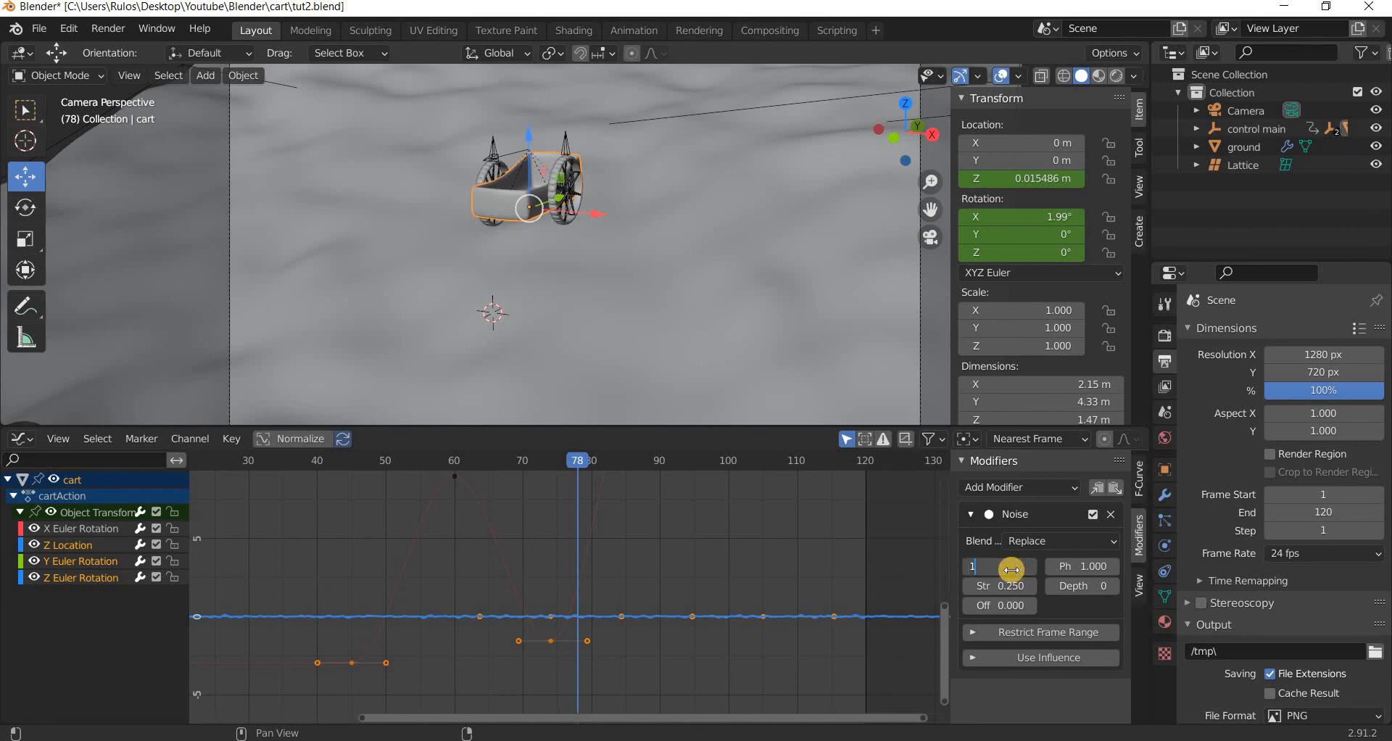
key("Return")
key("space")
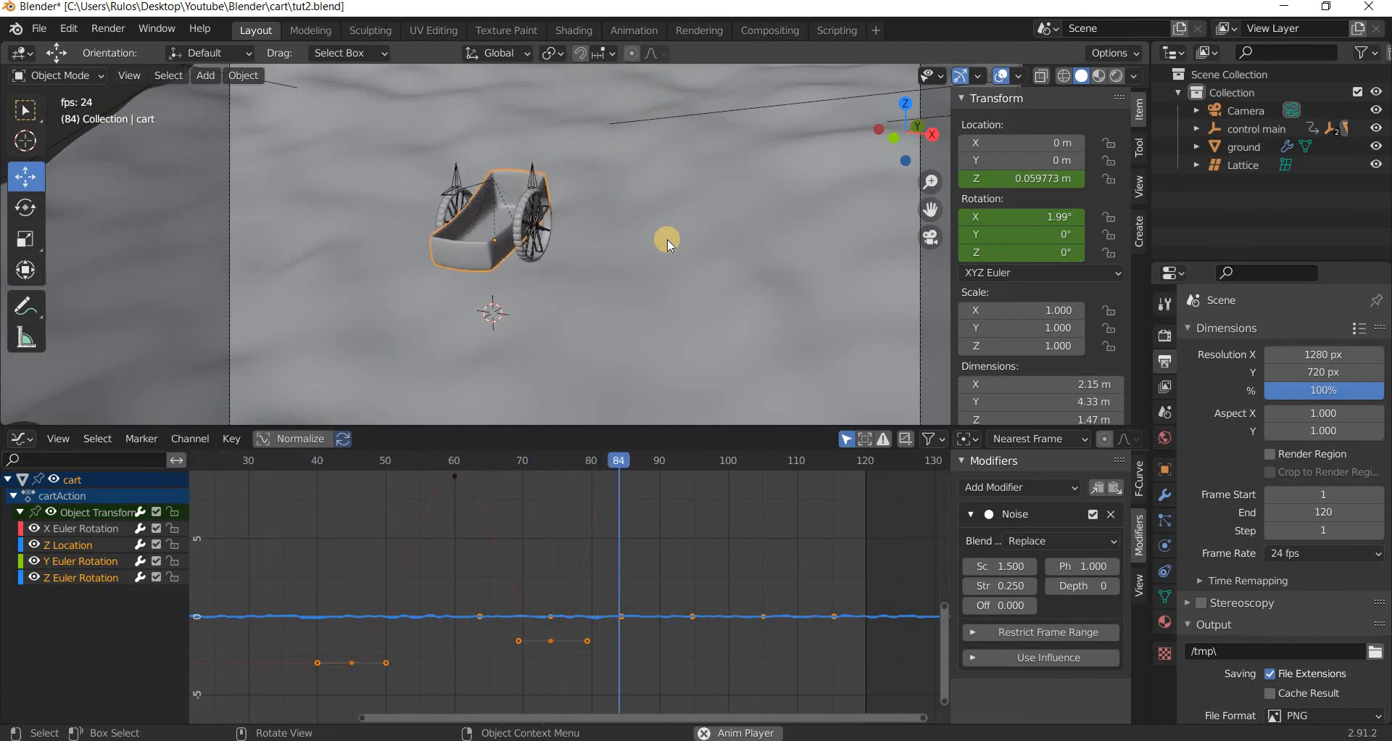
key("space")
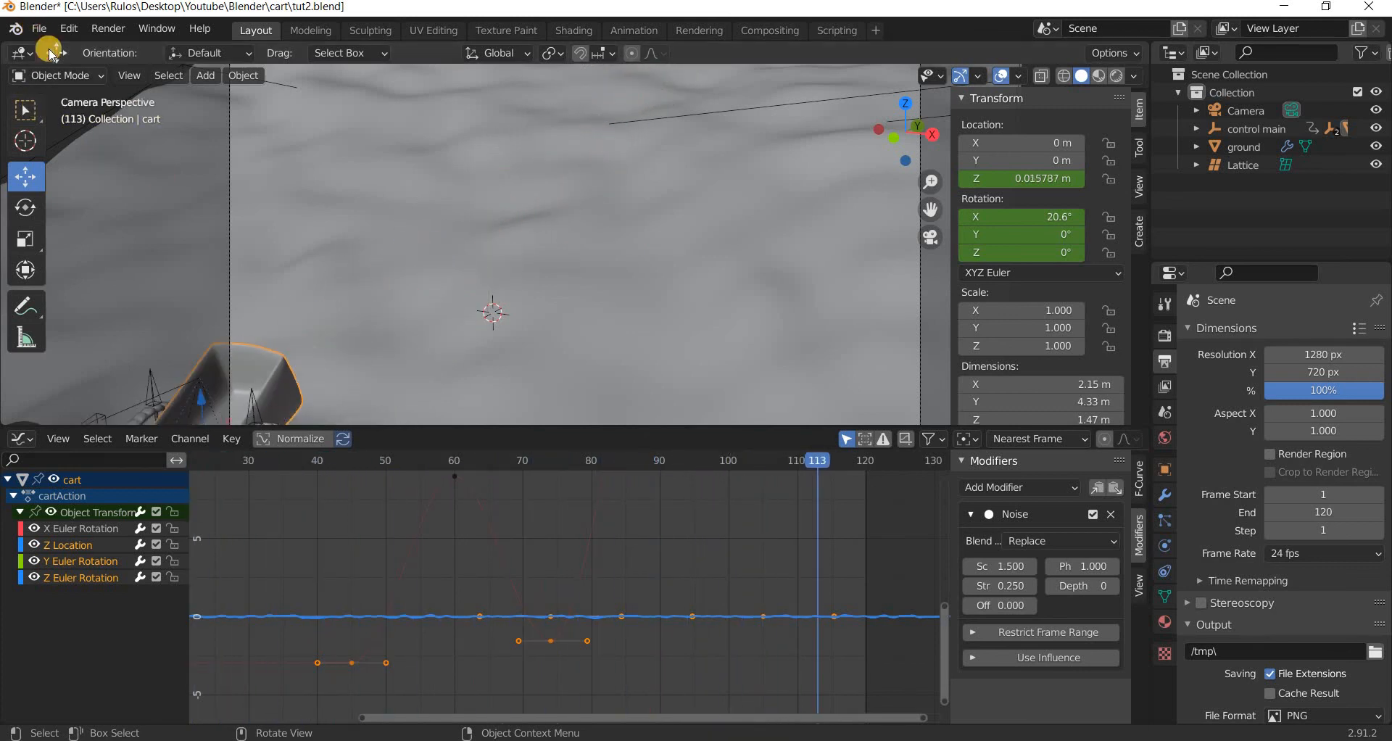
Save tut2.blend, enlarge the 3D viewport, and return the animation to frame 6.
left_click(37, 29)
key("ctrl+s")
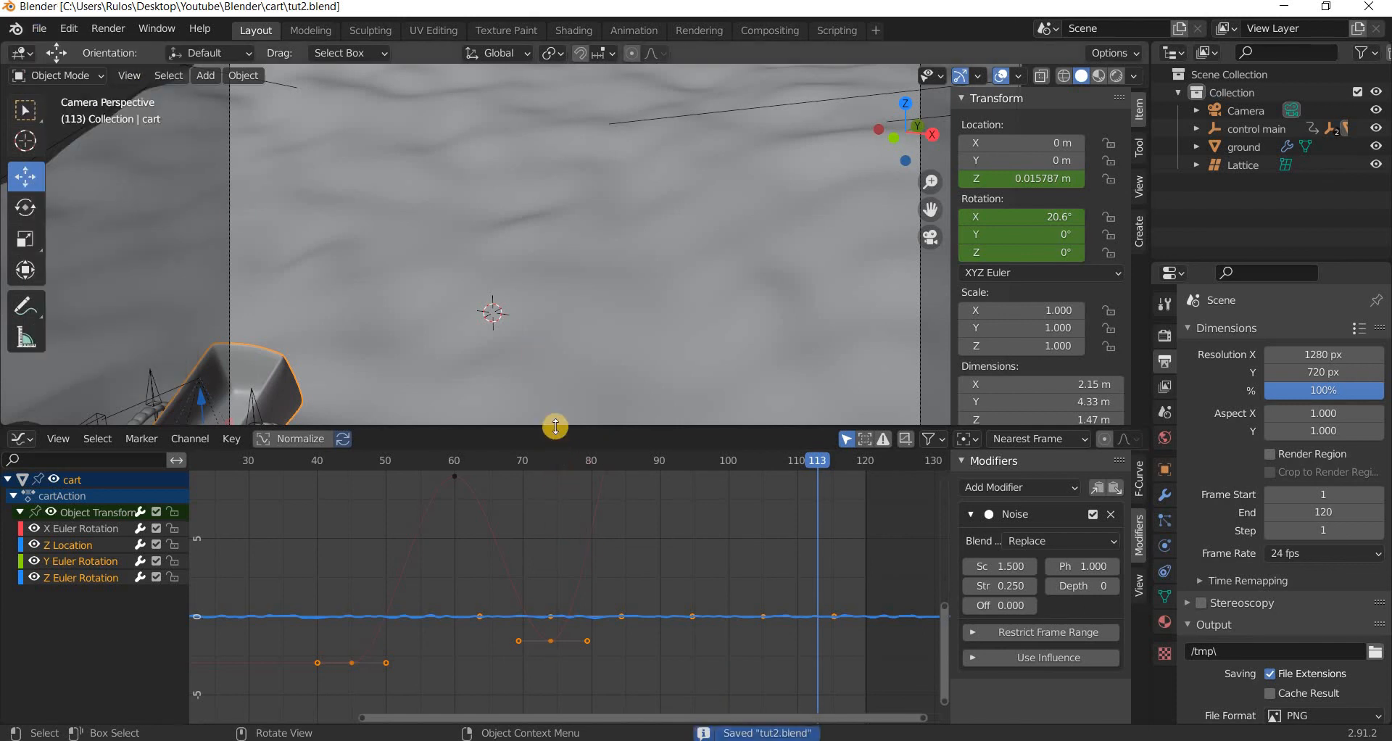
left_click_drag(554, 428, 518, 611)
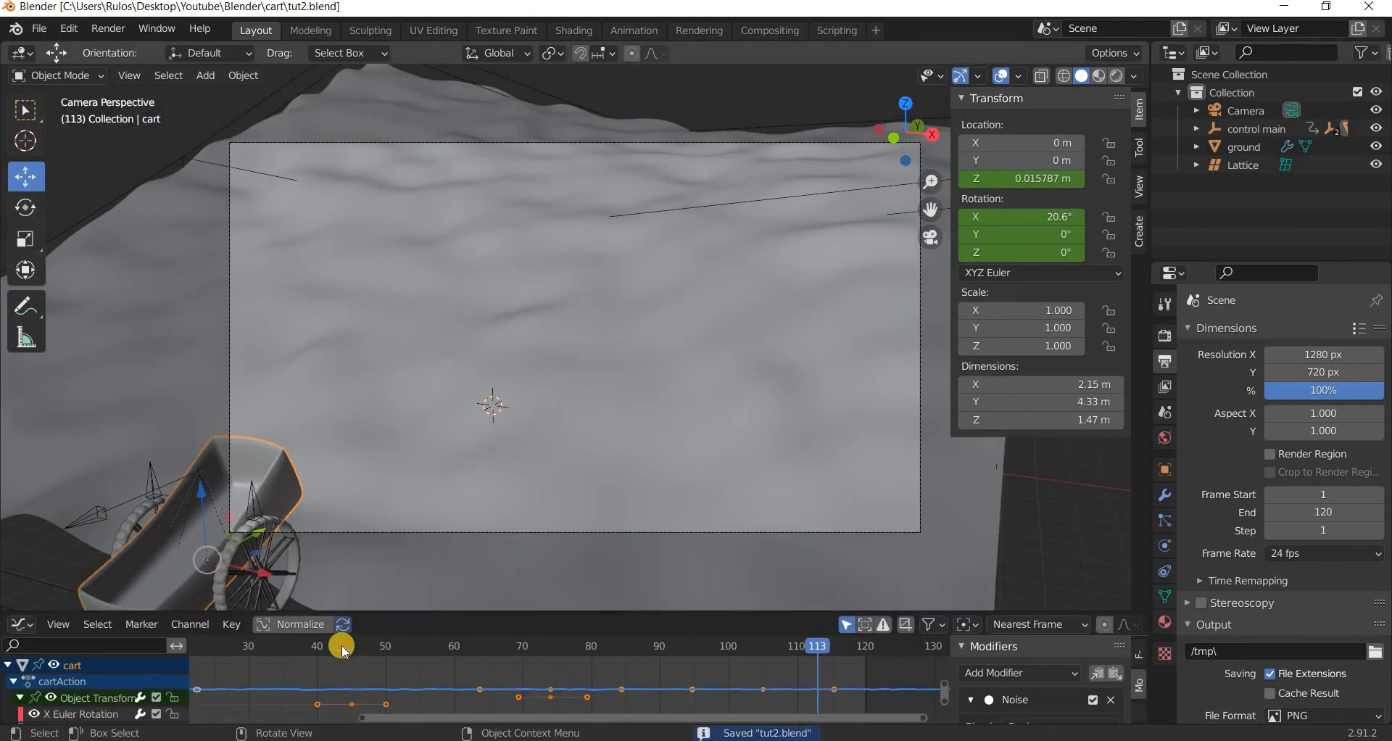
left_click_drag(840, 647, 644, 405)
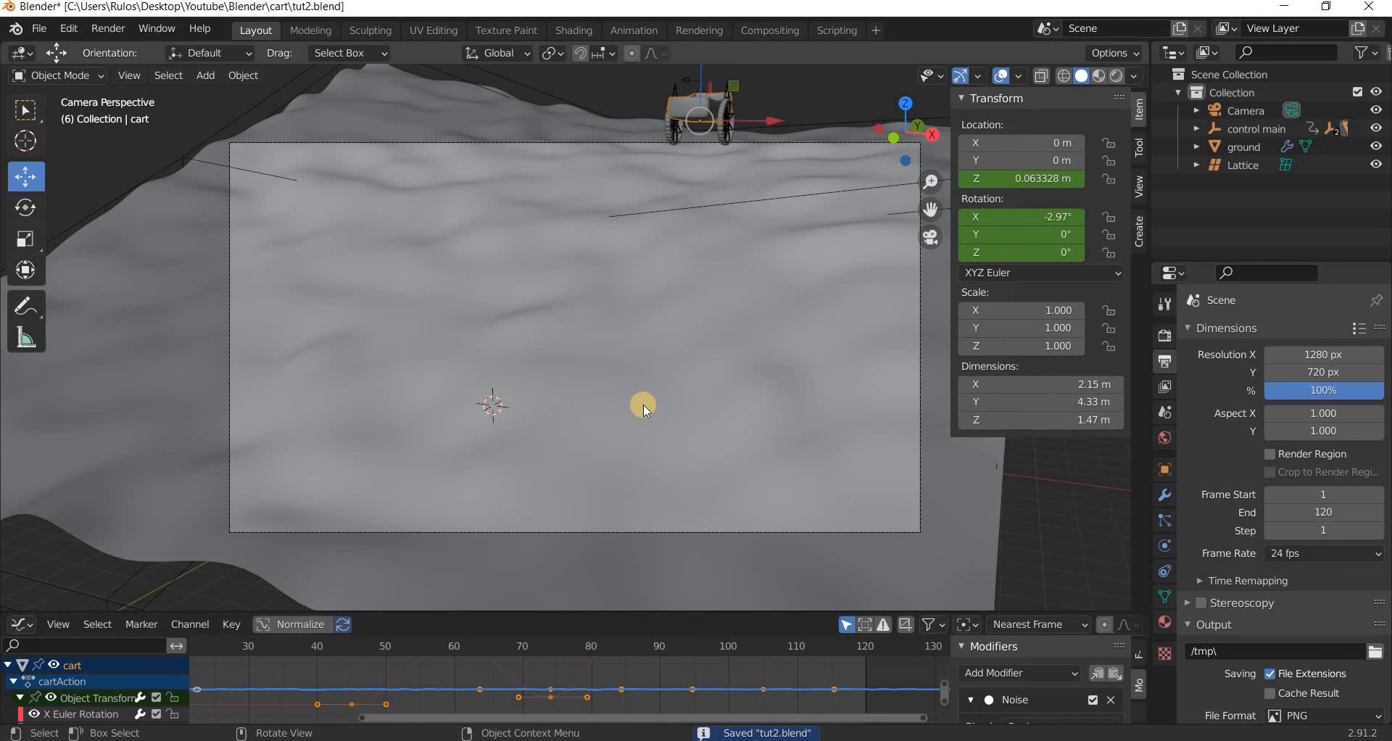